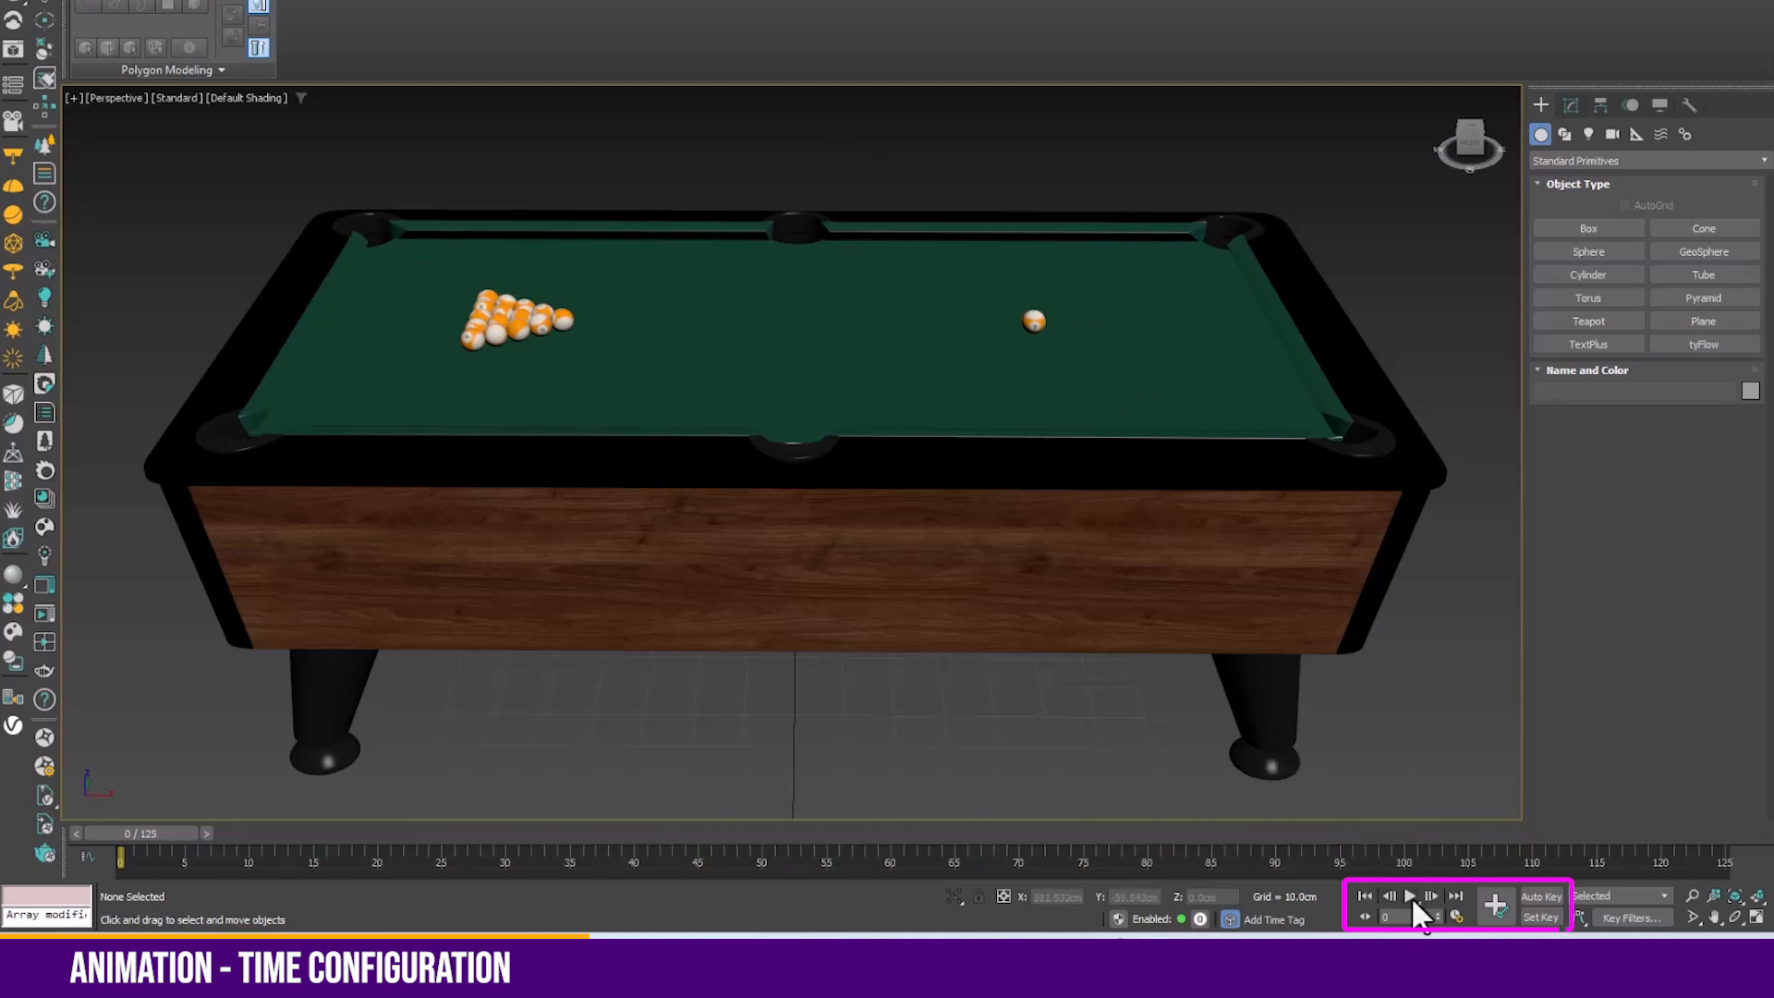
Try a custom frame rate of 24 FPS in the time configuration
click(1457, 917)
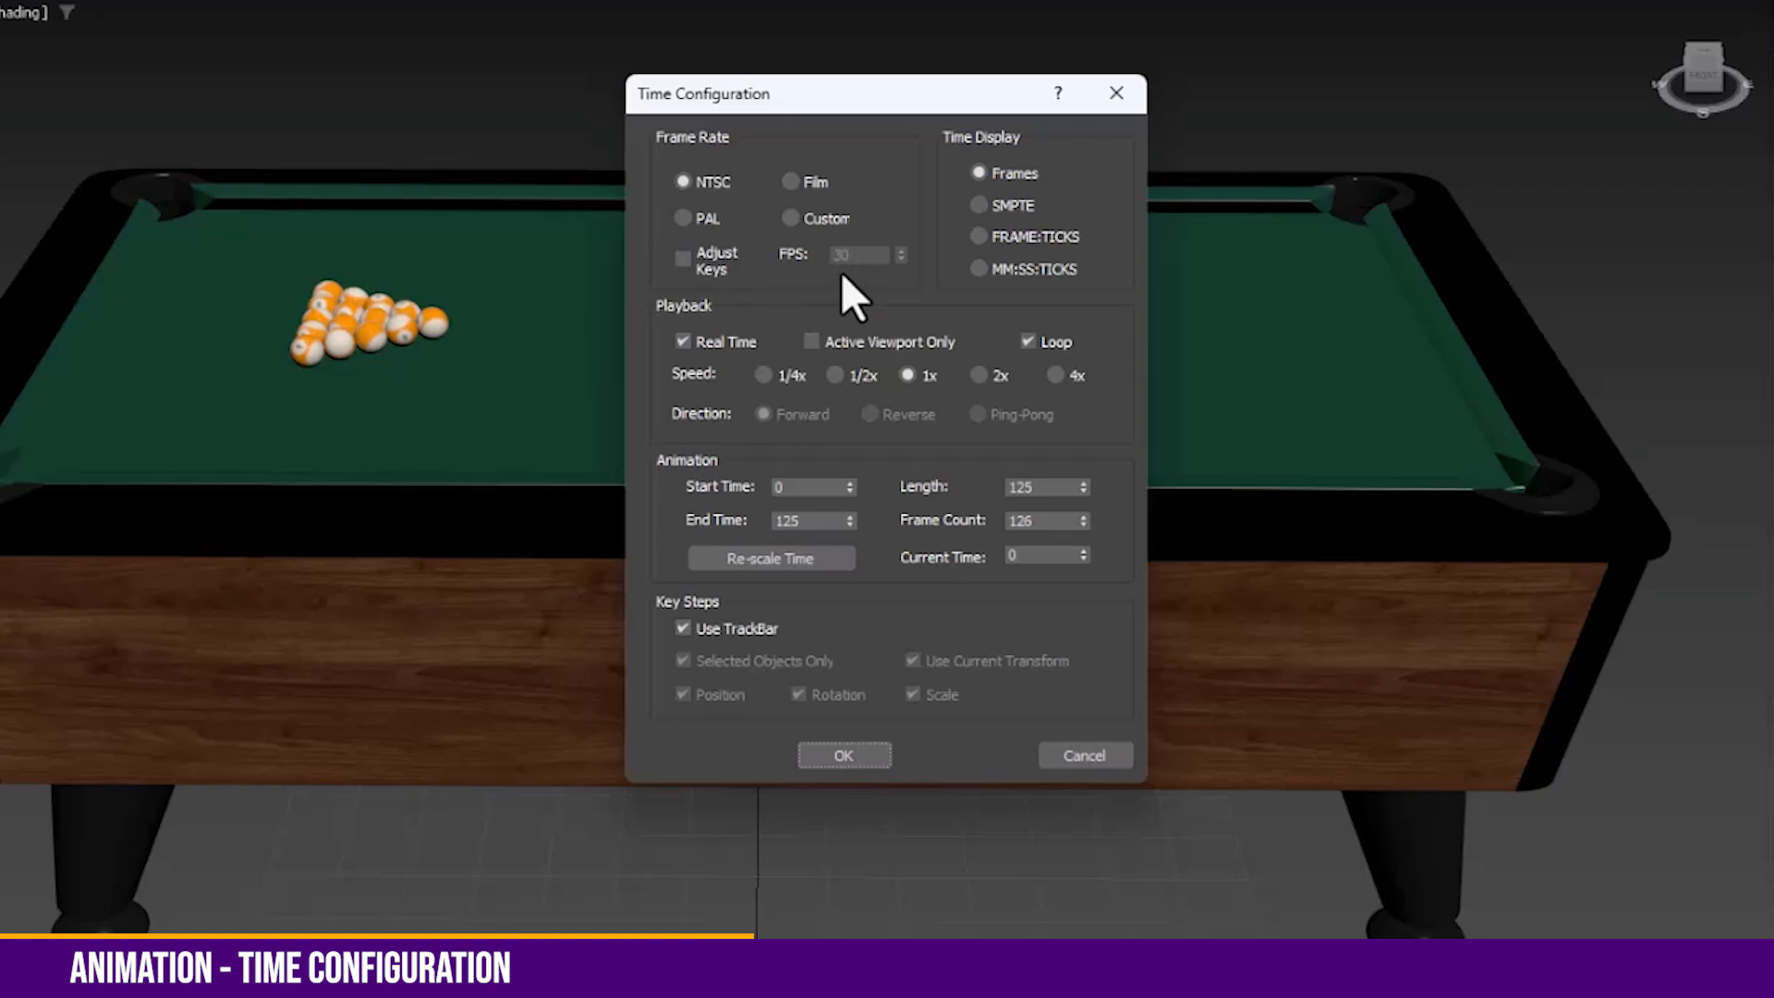
click(813, 182)
click(708, 182)
click(792, 222)
double_click(857, 262)
text(24)
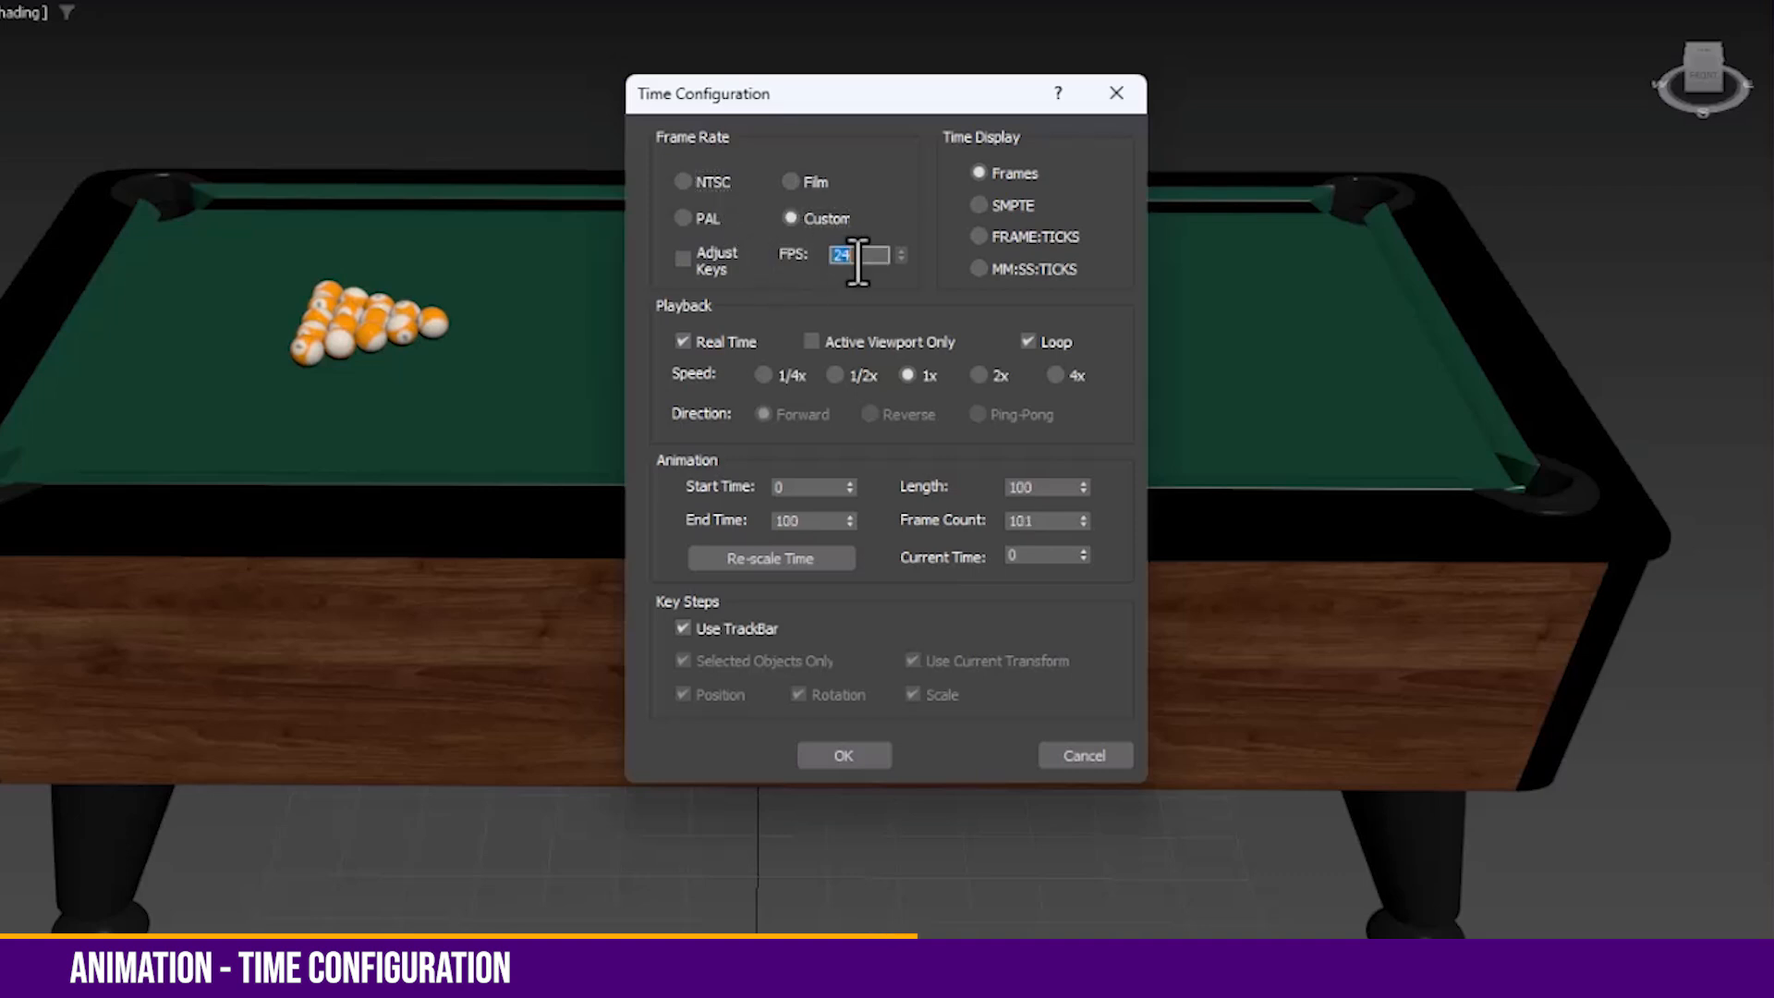
Restore the frame rate to 30 FPS, select the NTSC standard and apply the time configuration
text(30)
click(820, 216)
click(723, 182)
click(843, 755)
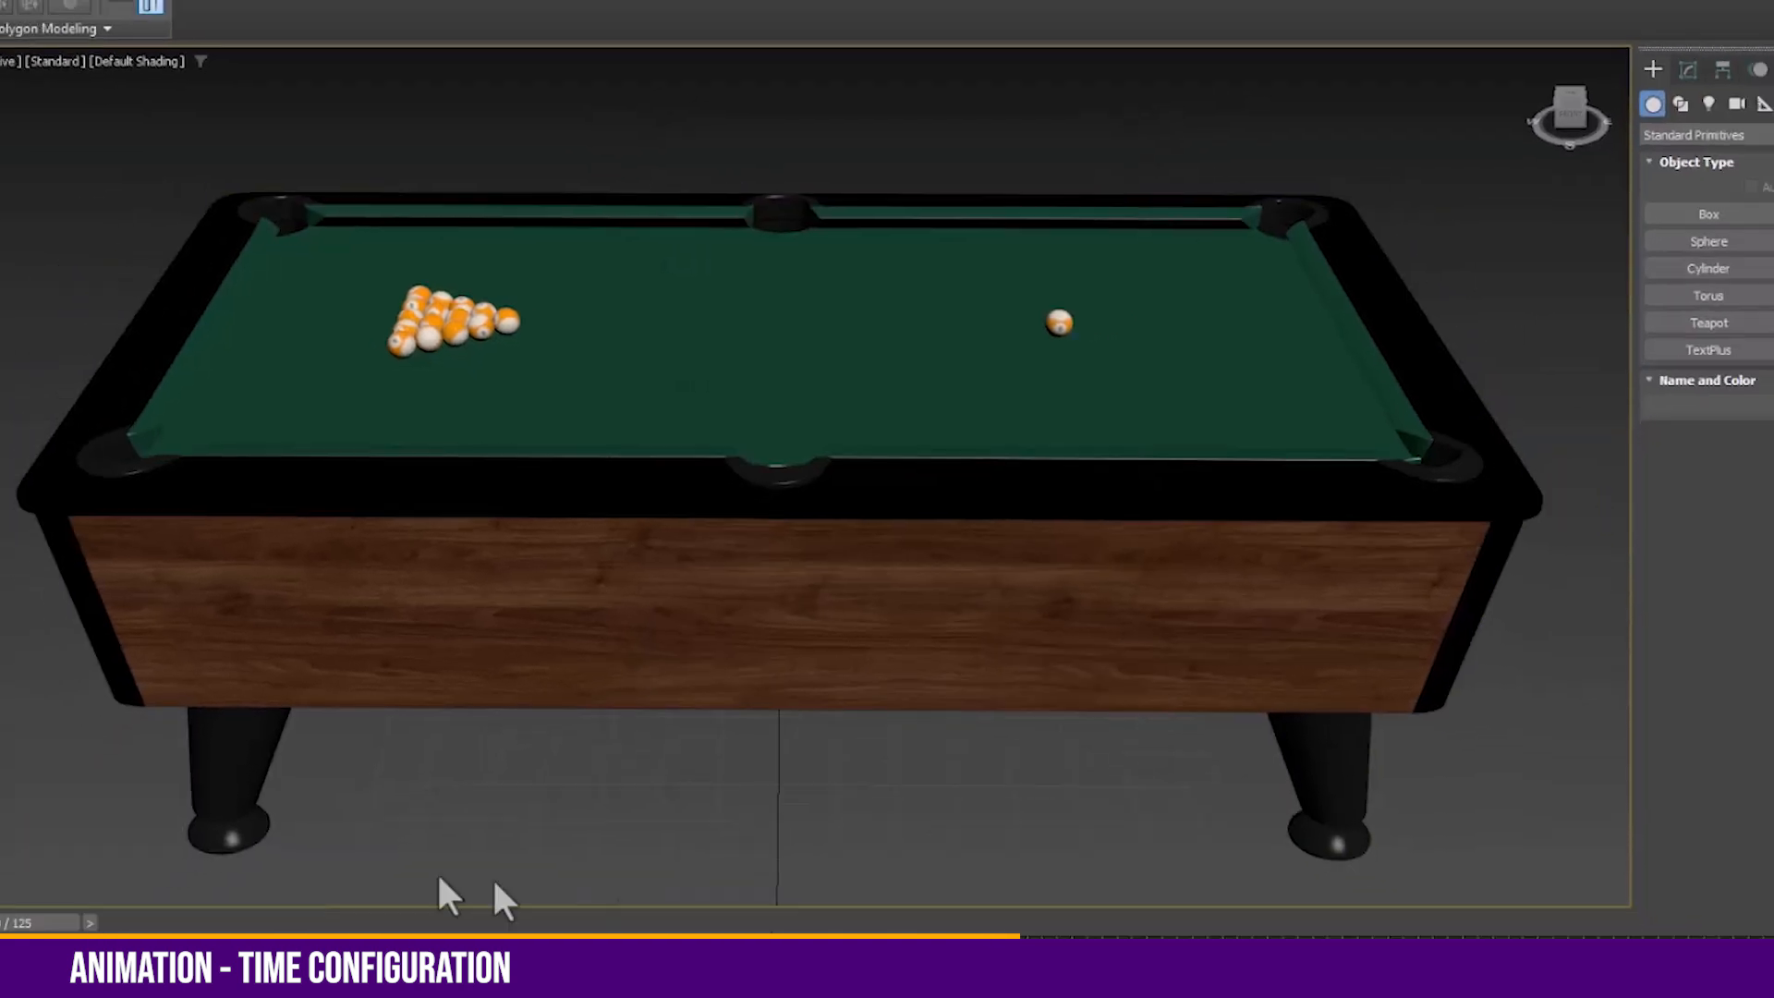
Play the animation, move the lone ball's end key earlier to frame 31 and replay the faster motion
click(1407, 896)
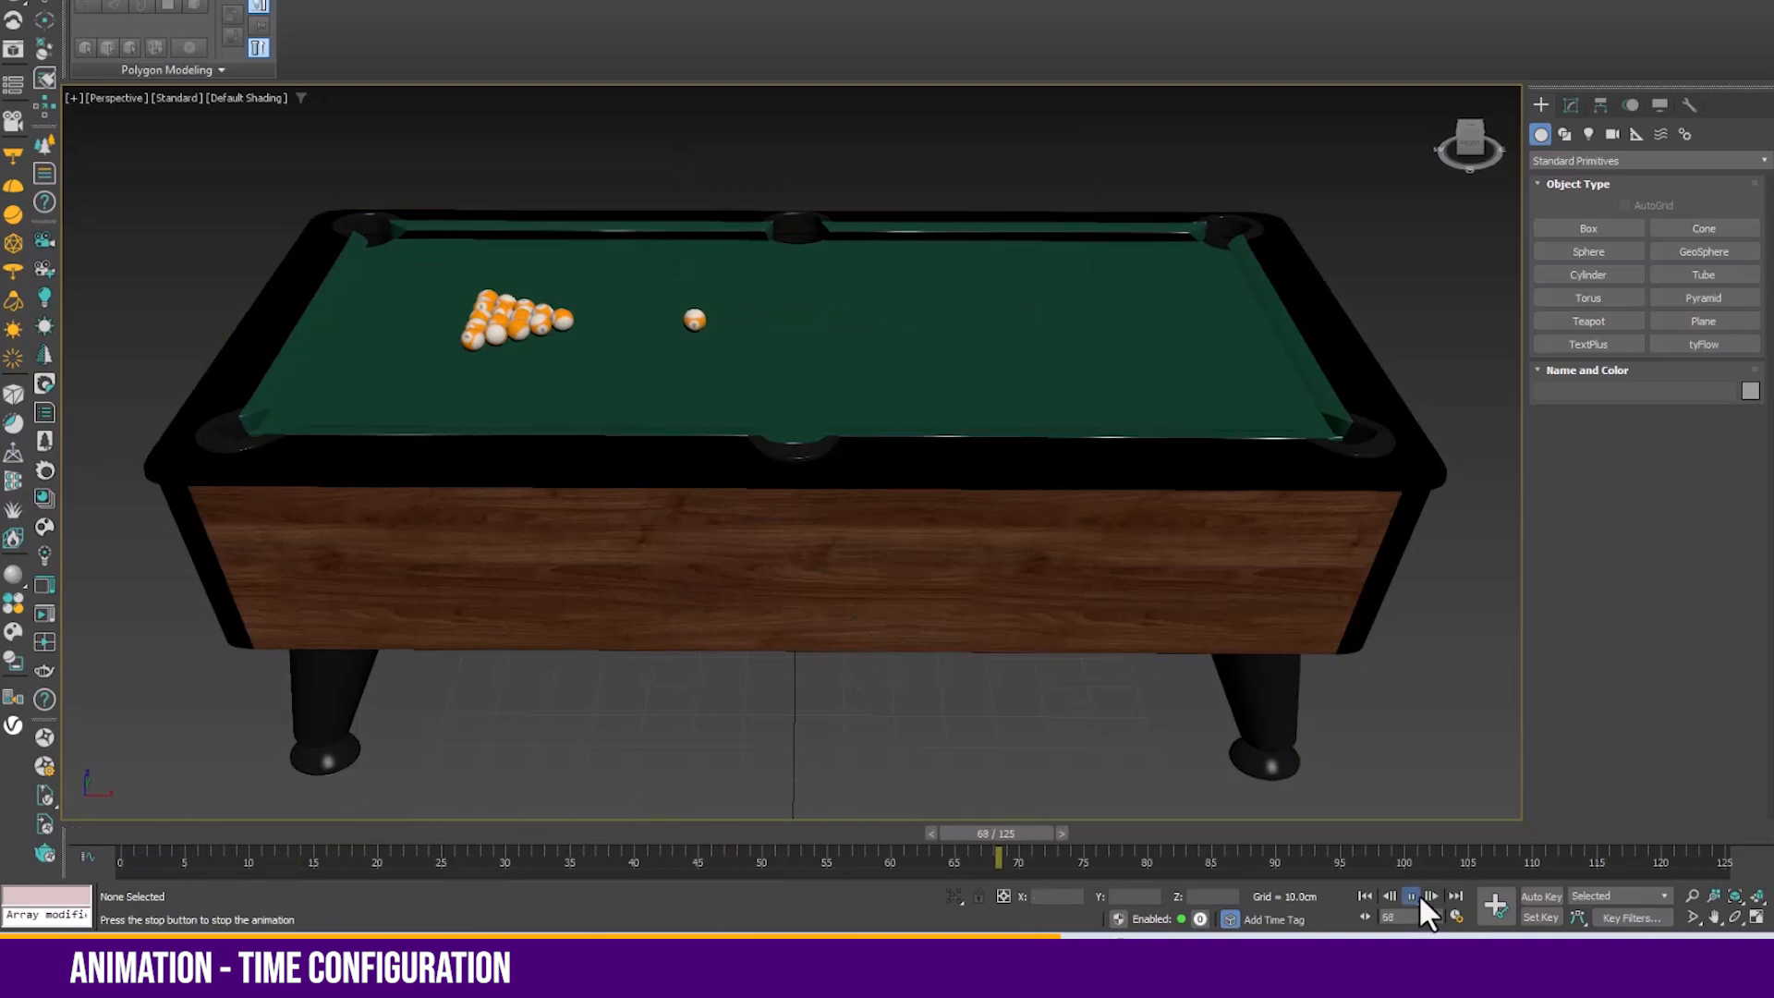
click(1418, 894)
click(663, 320)
drag(1385, 855, 736, 851)
drag(1056, 835, 55, 775)
key(slash)
key(slash)
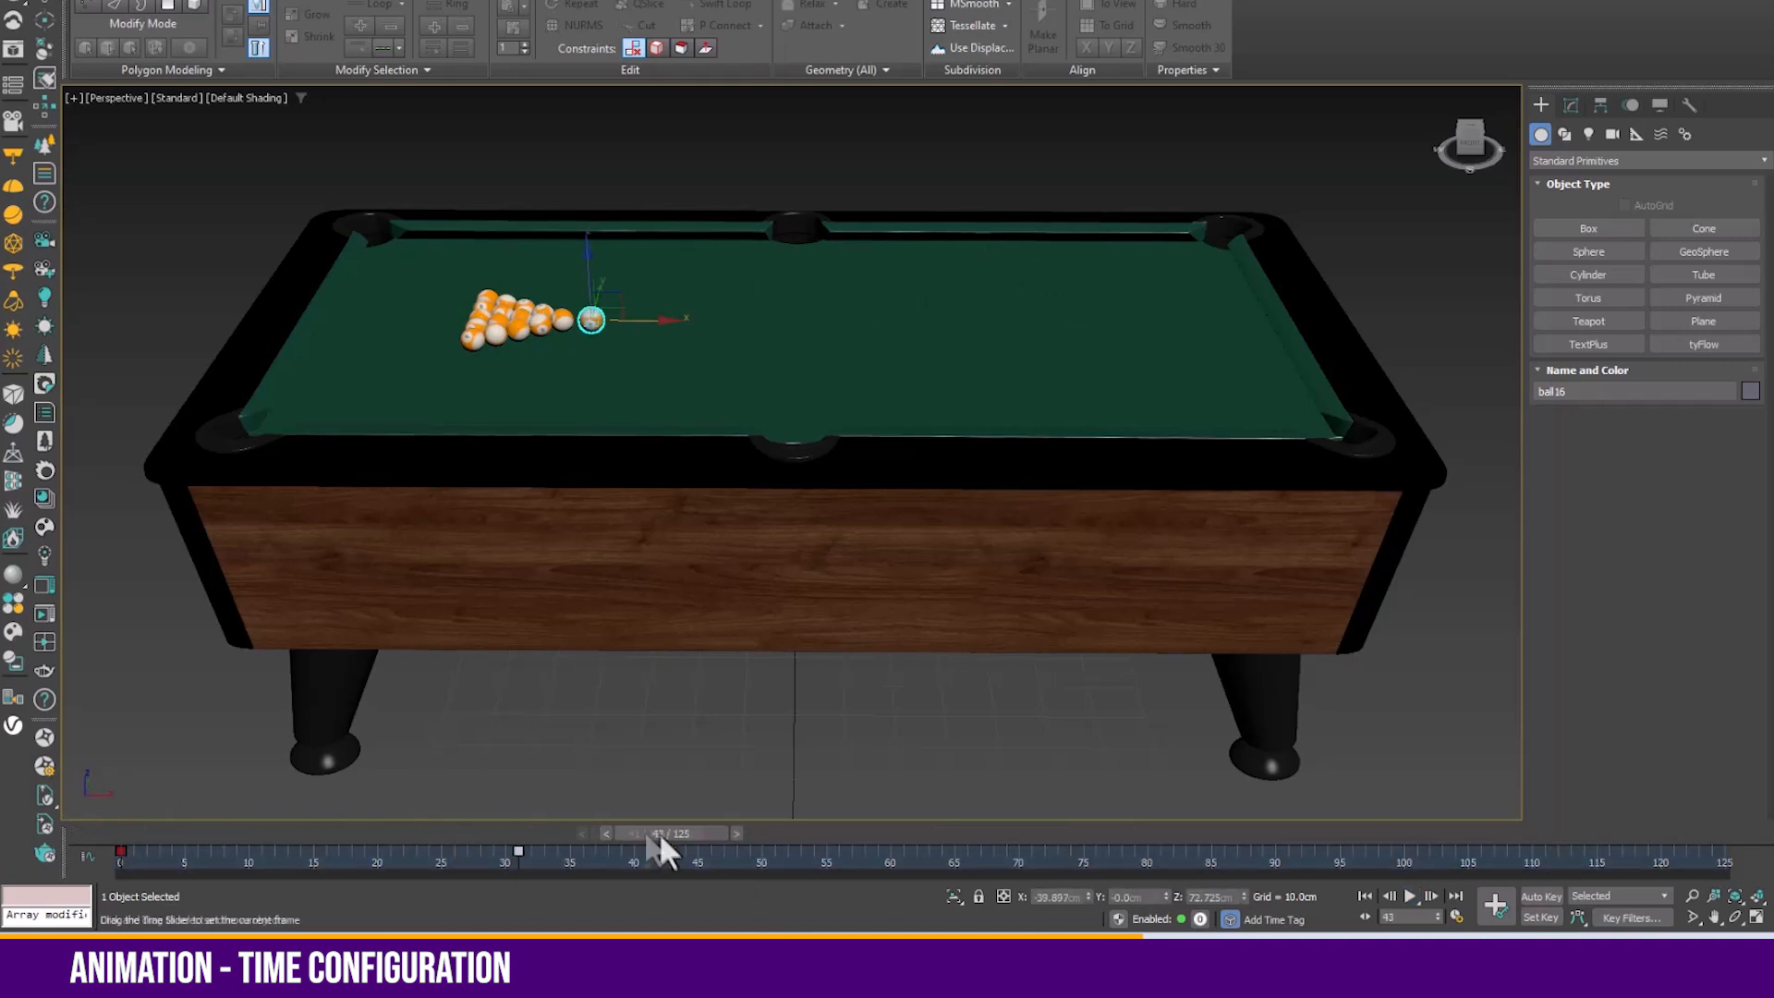
click(1432, 895)
Switch the time display to SMPTE and back to Frames in the time configuration
click(1458, 918)
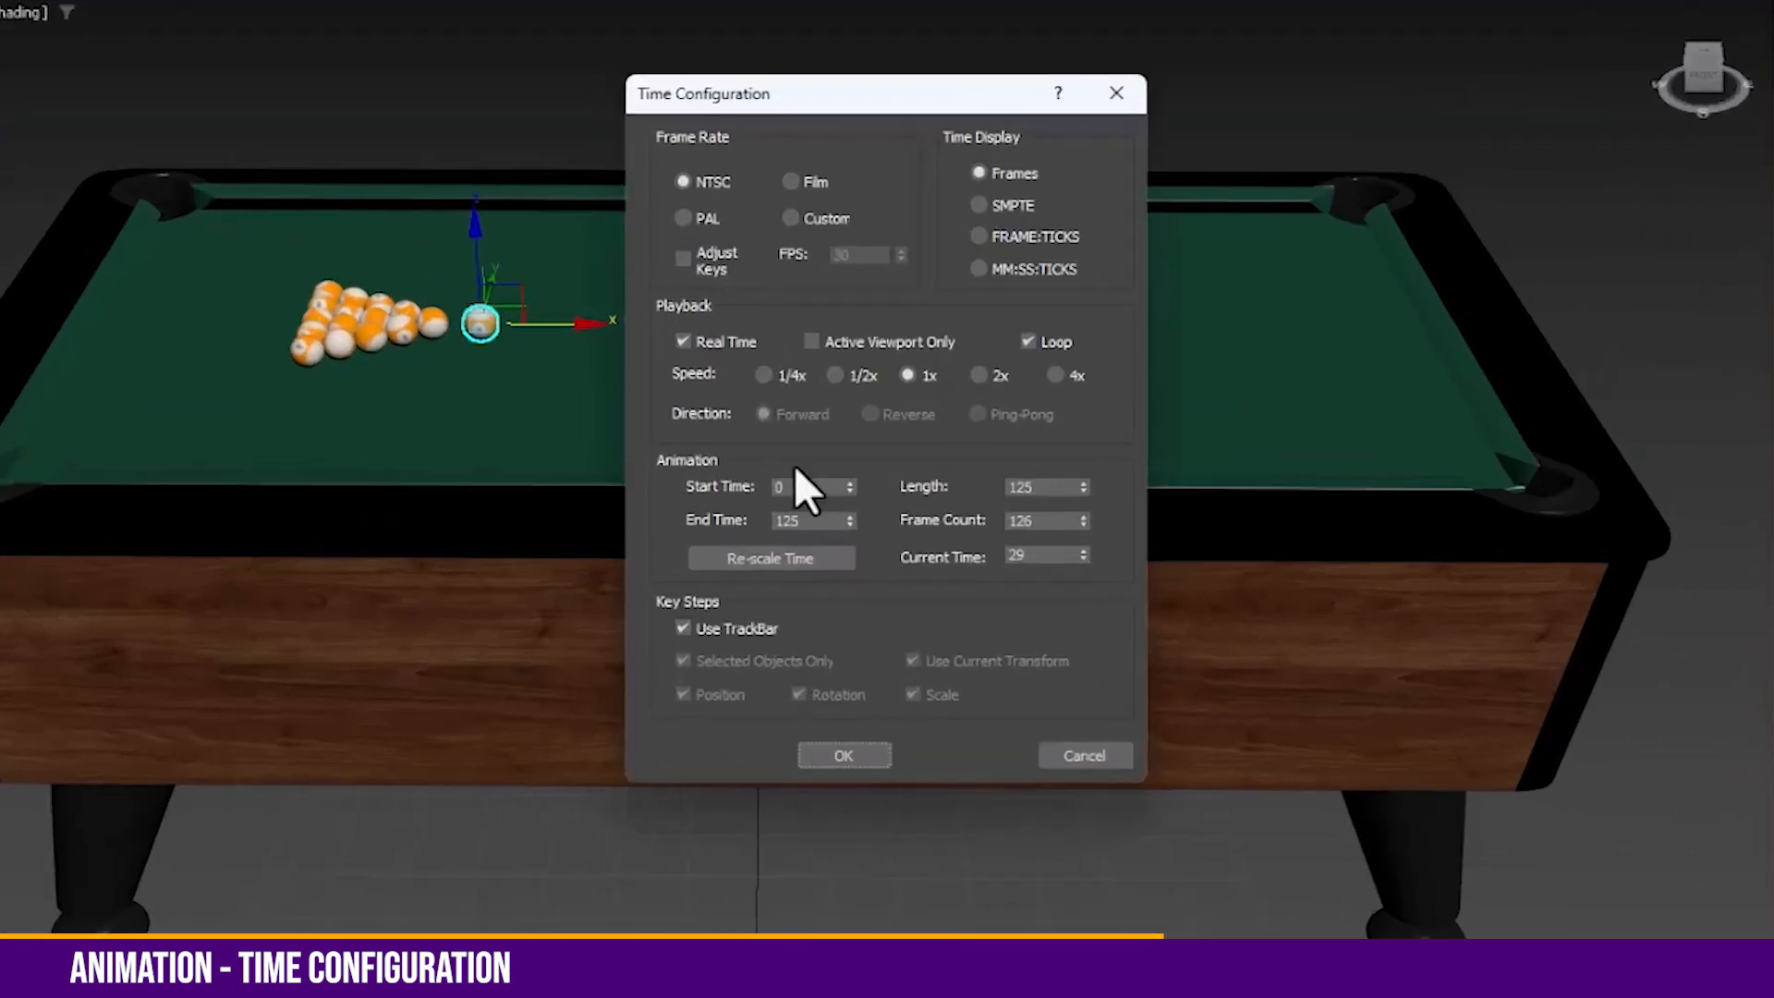
click(1008, 206)
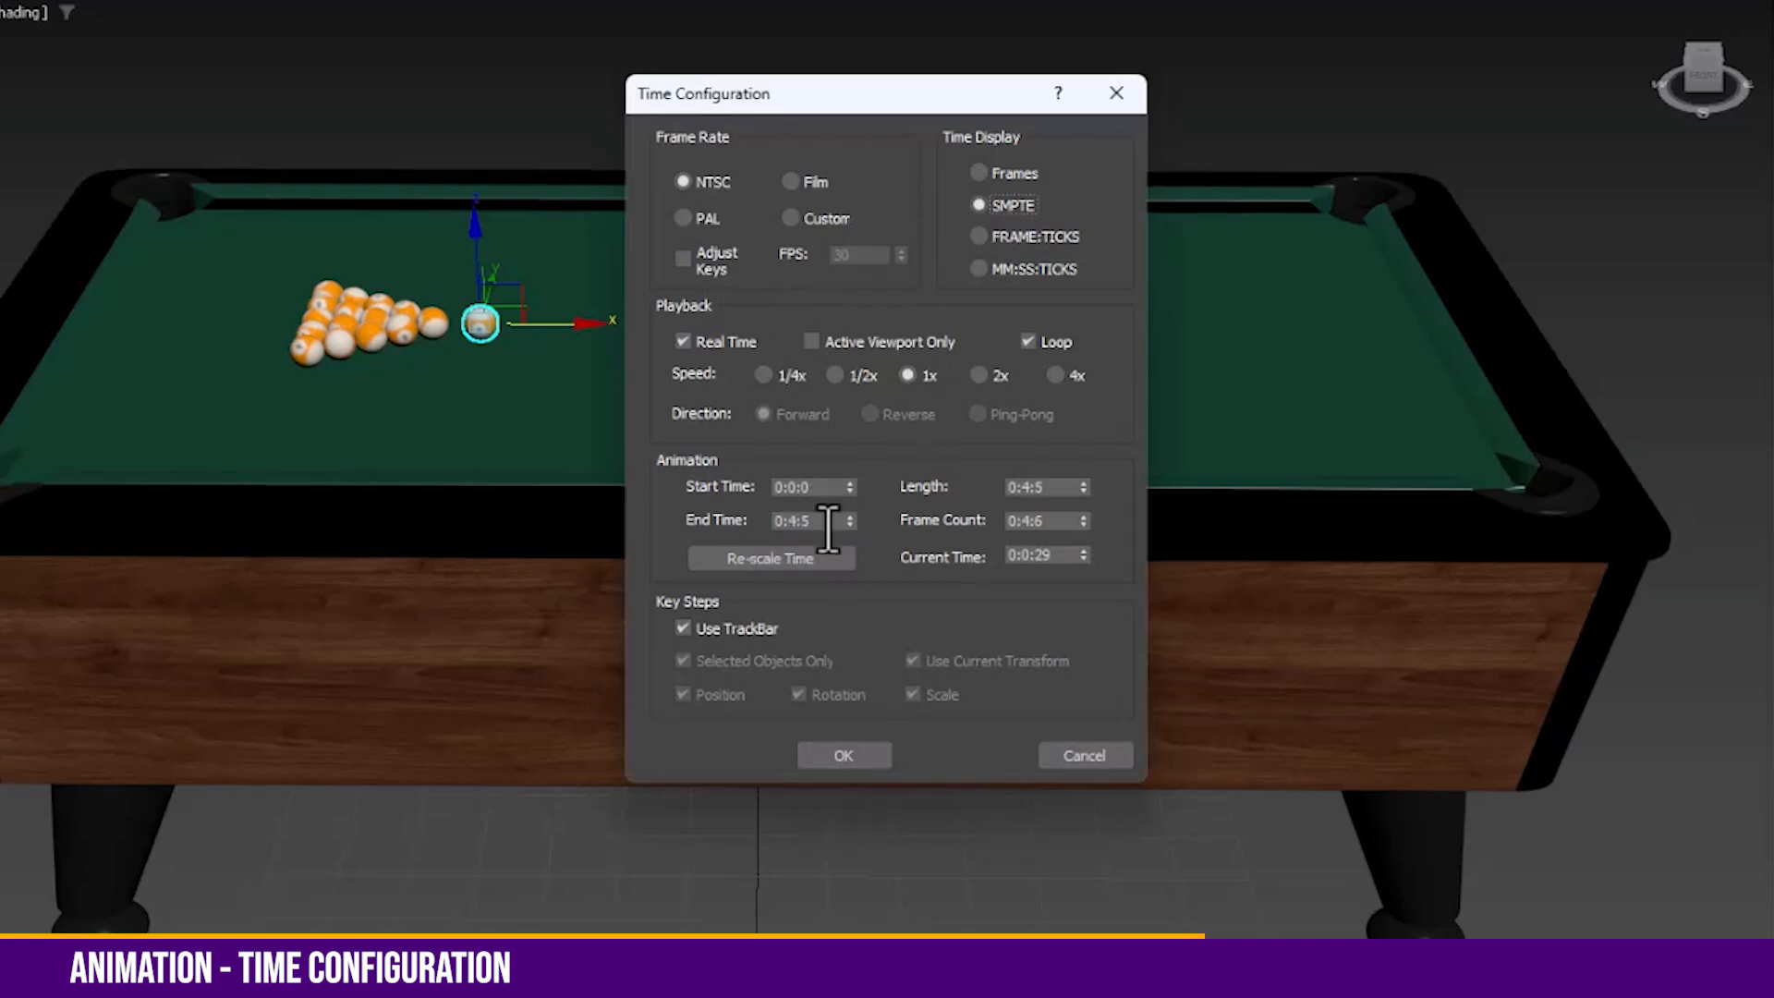
click(1027, 179)
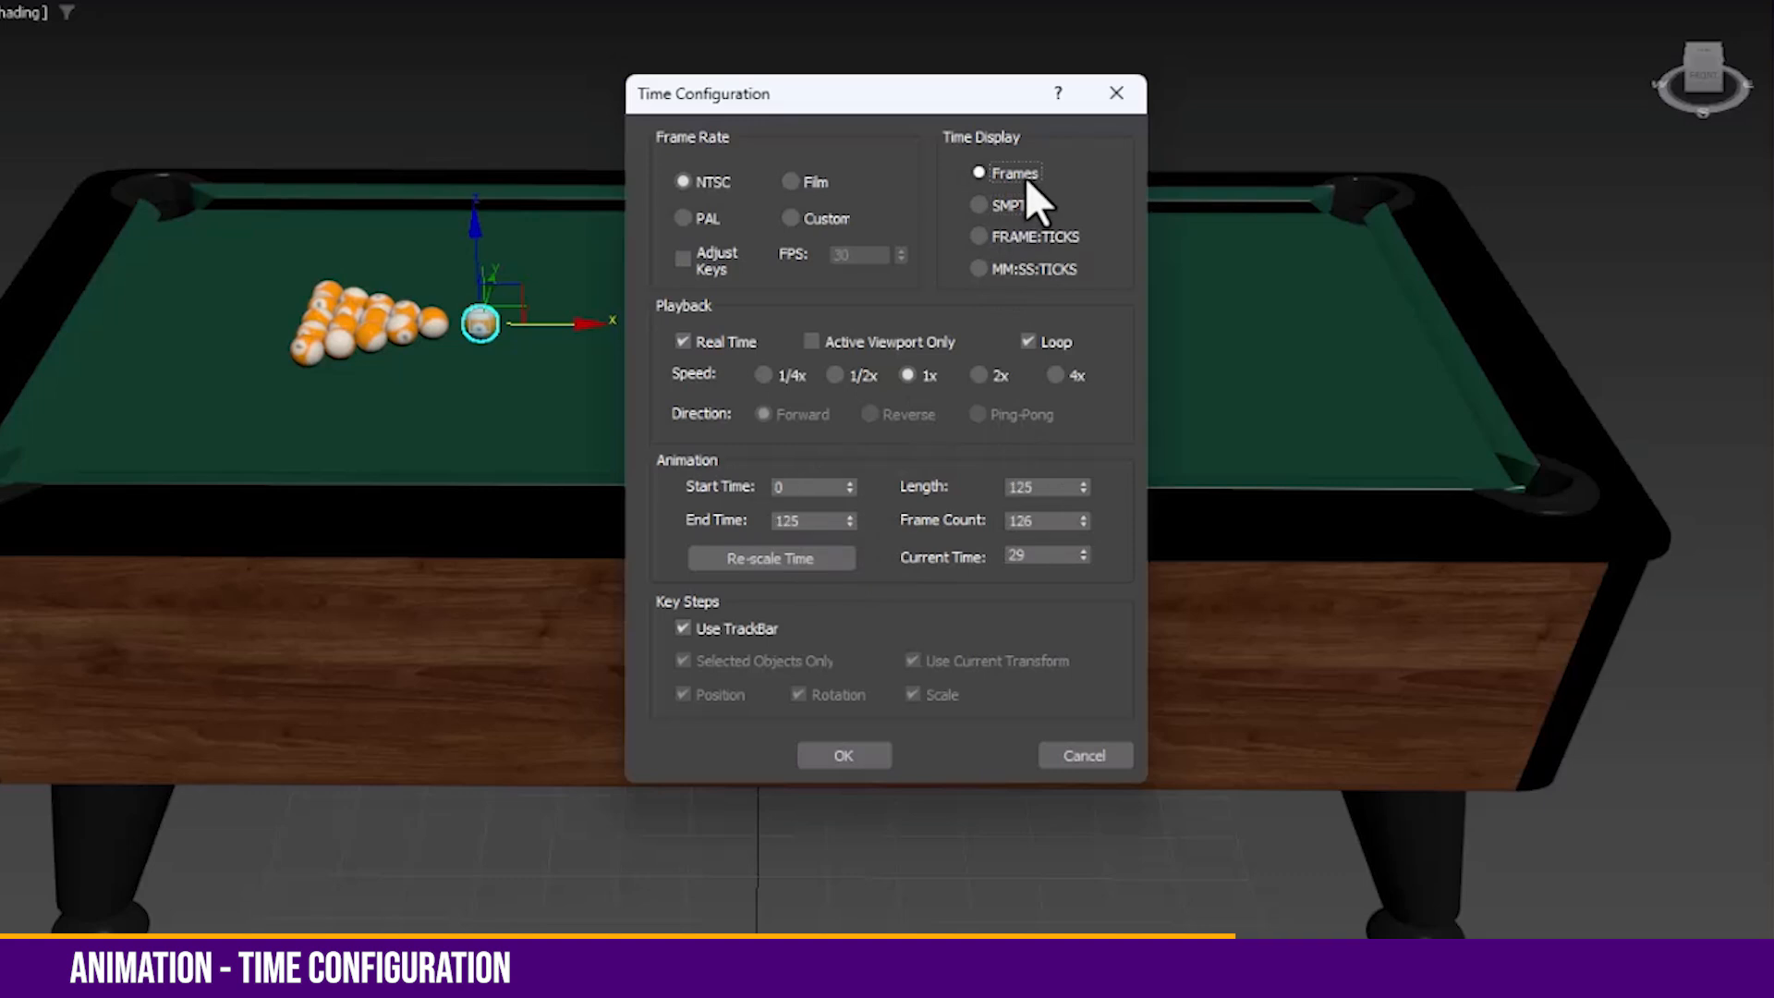
click(841, 755)
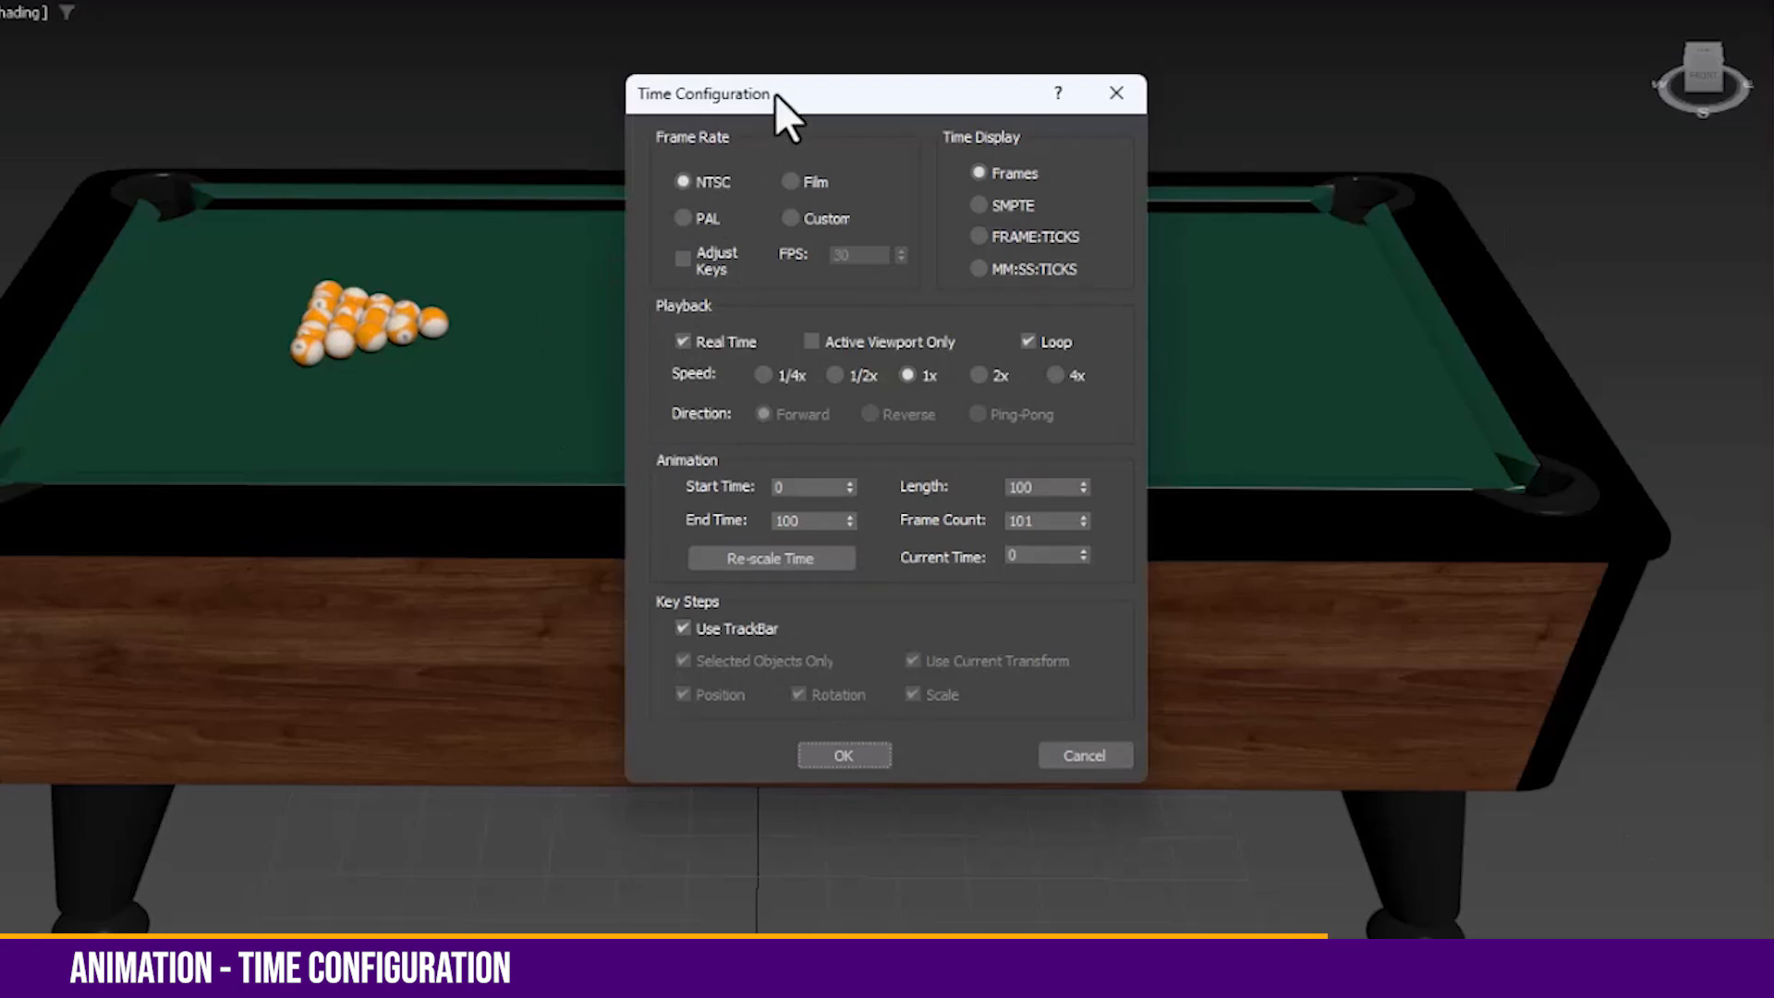
Set the playback speed to 1/4x in the time configuration and apply it
drag(775, 93, 803, 103)
click(817, 385)
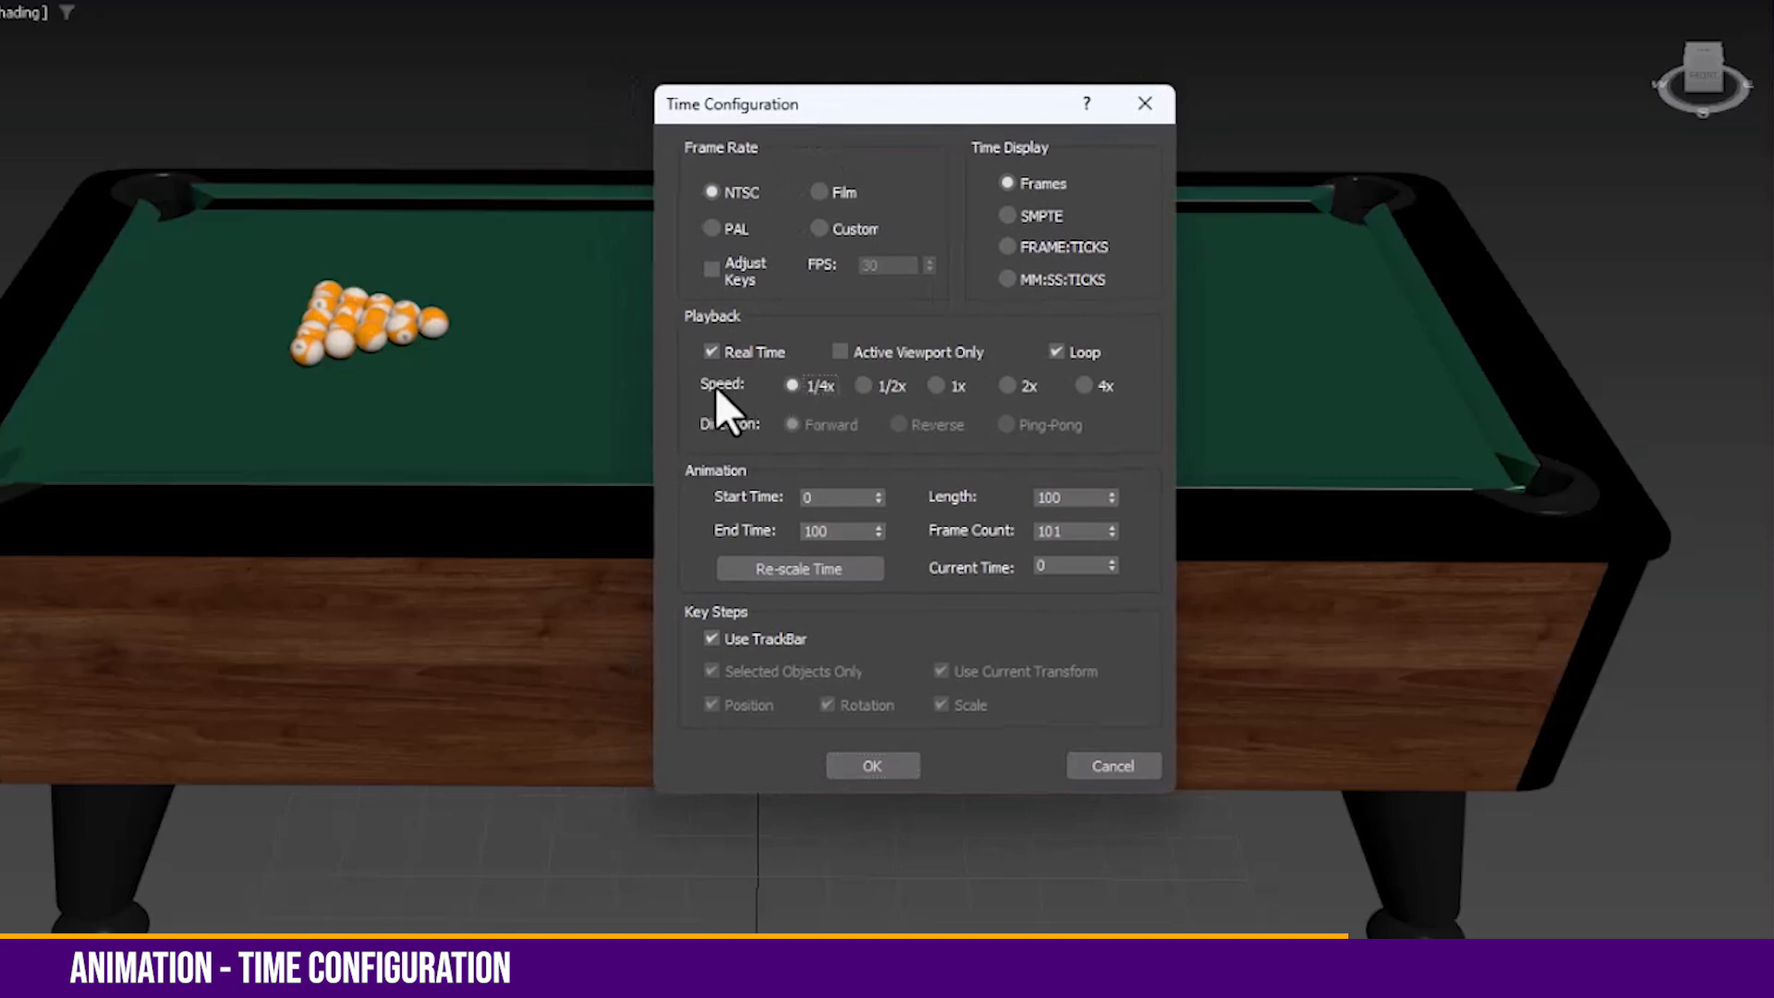
click(872, 765)
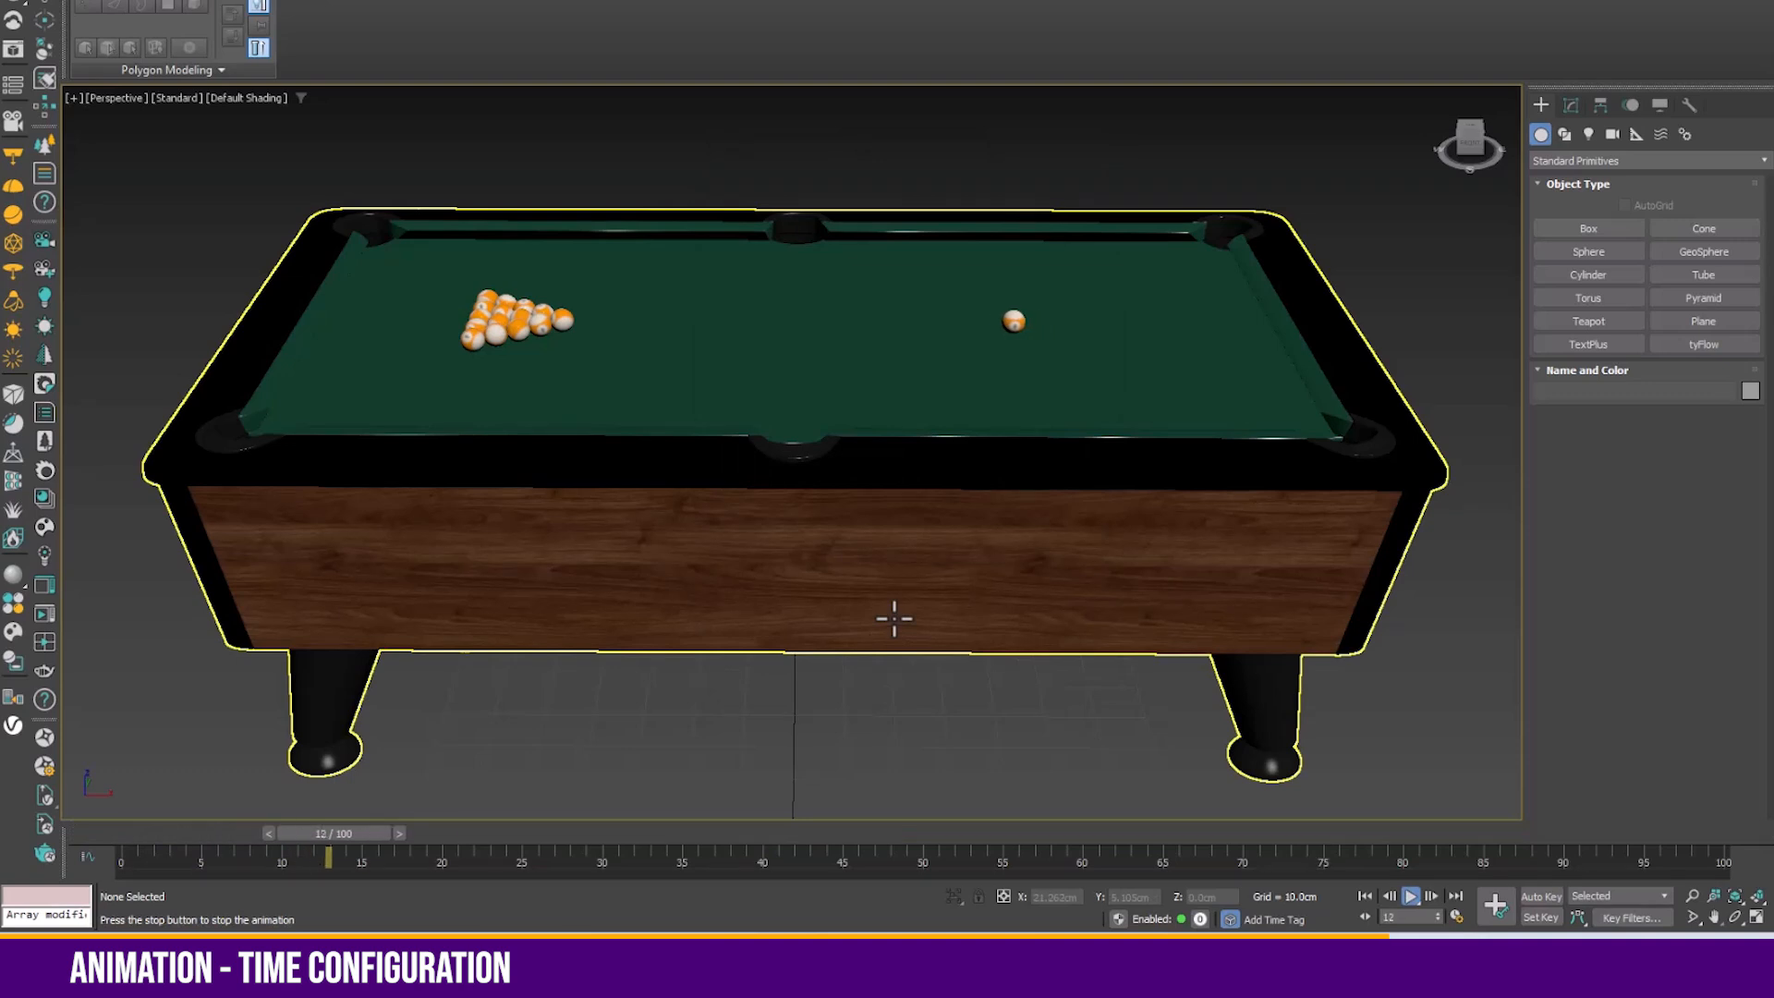
Set the playback speed to 2x and play the animation to compare it
click(1456, 915)
click(1013, 359)
click(856, 626)
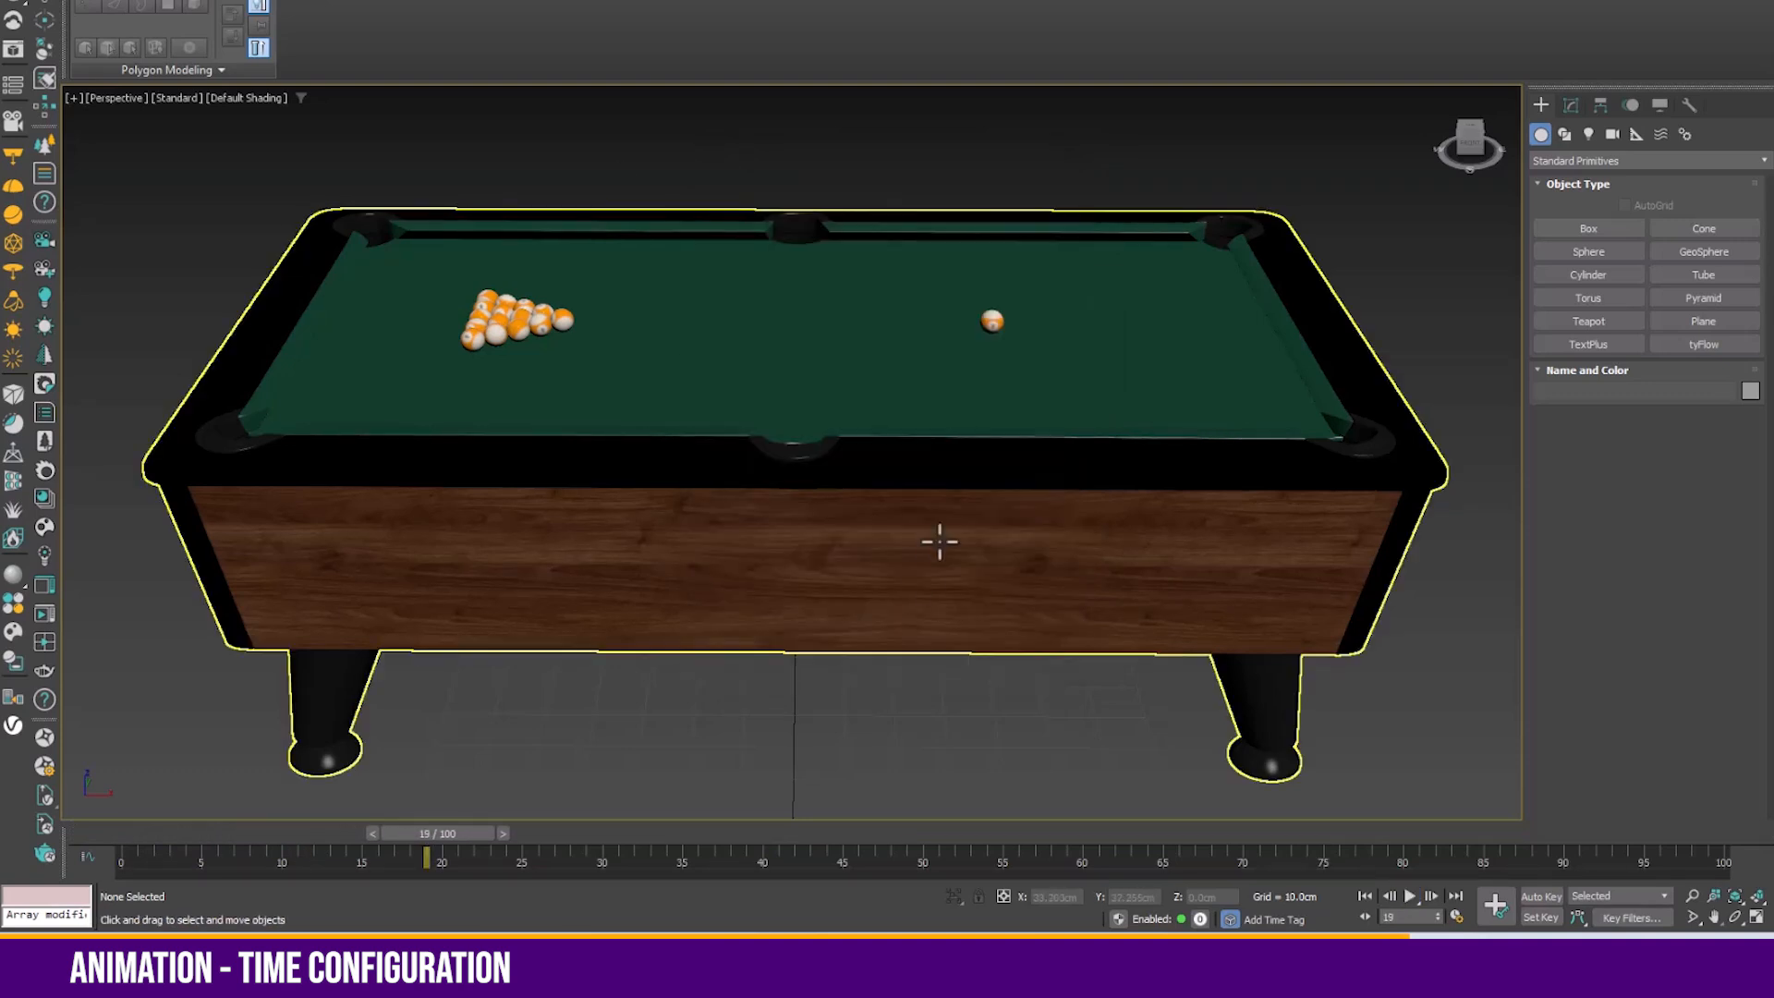
key(slash)
key(slash)
Set playback to 1x speed in the active viewport only, and play the animation in the four-viewport layout
click(1456, 916)
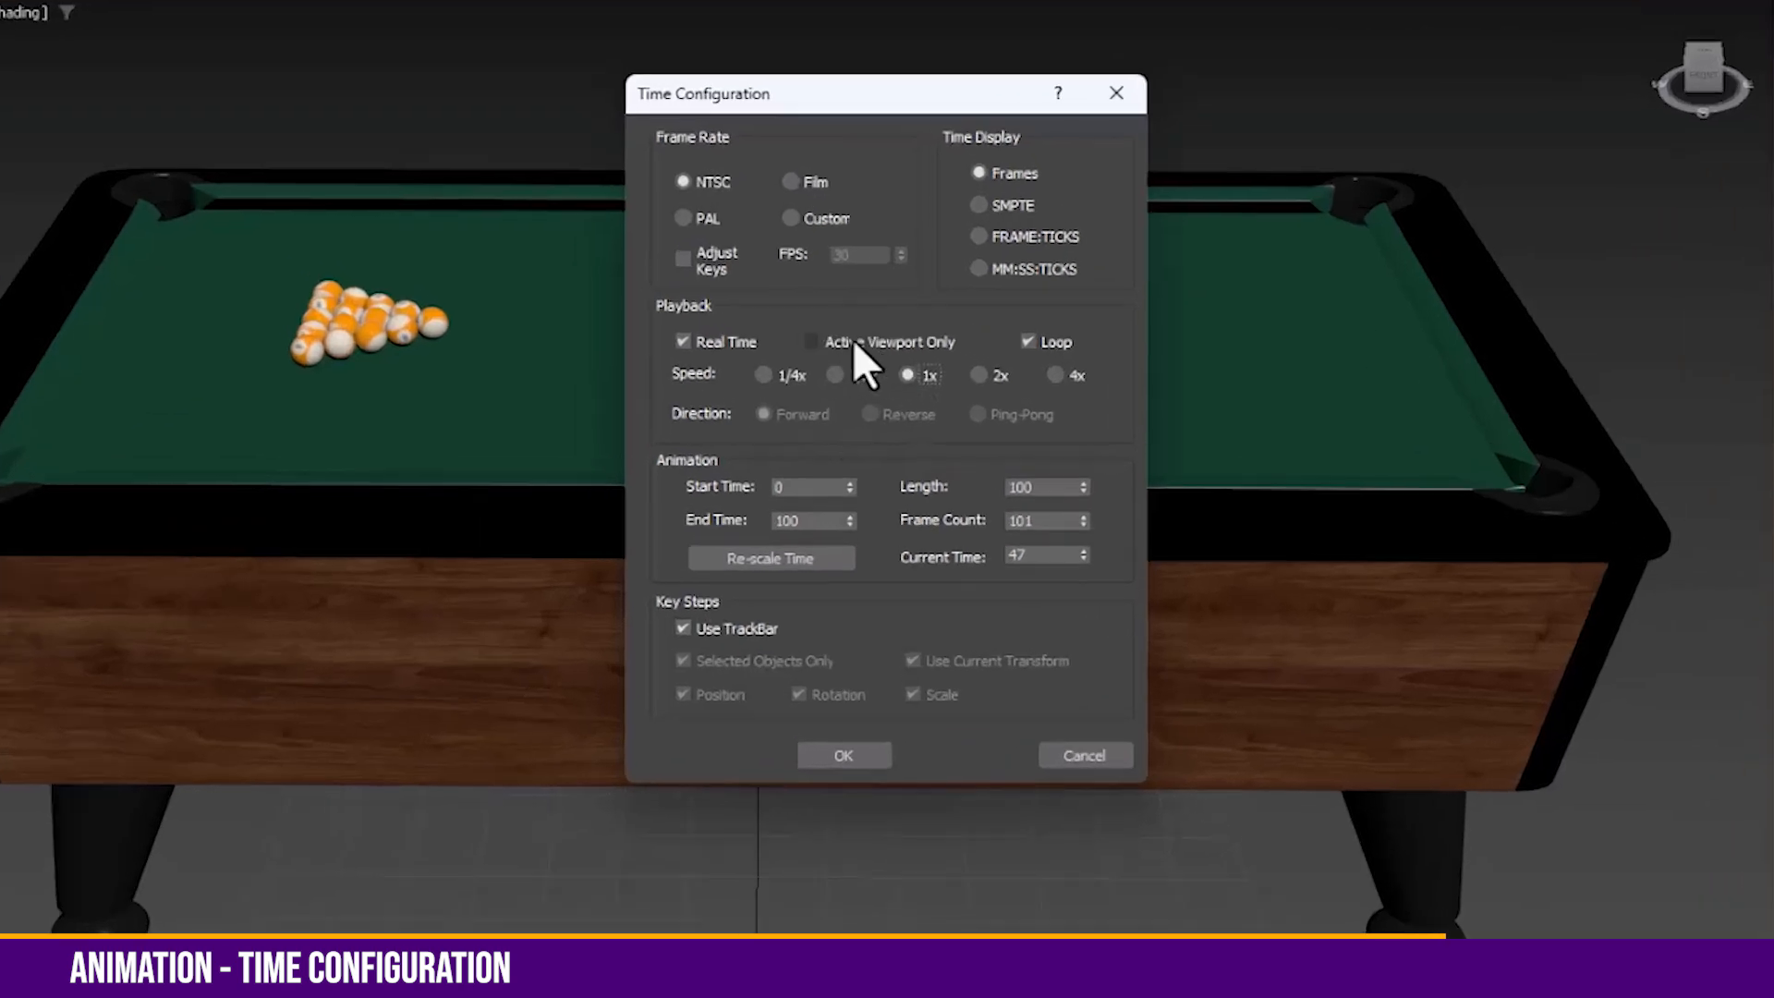
click(852, 340)
click(844, 755)
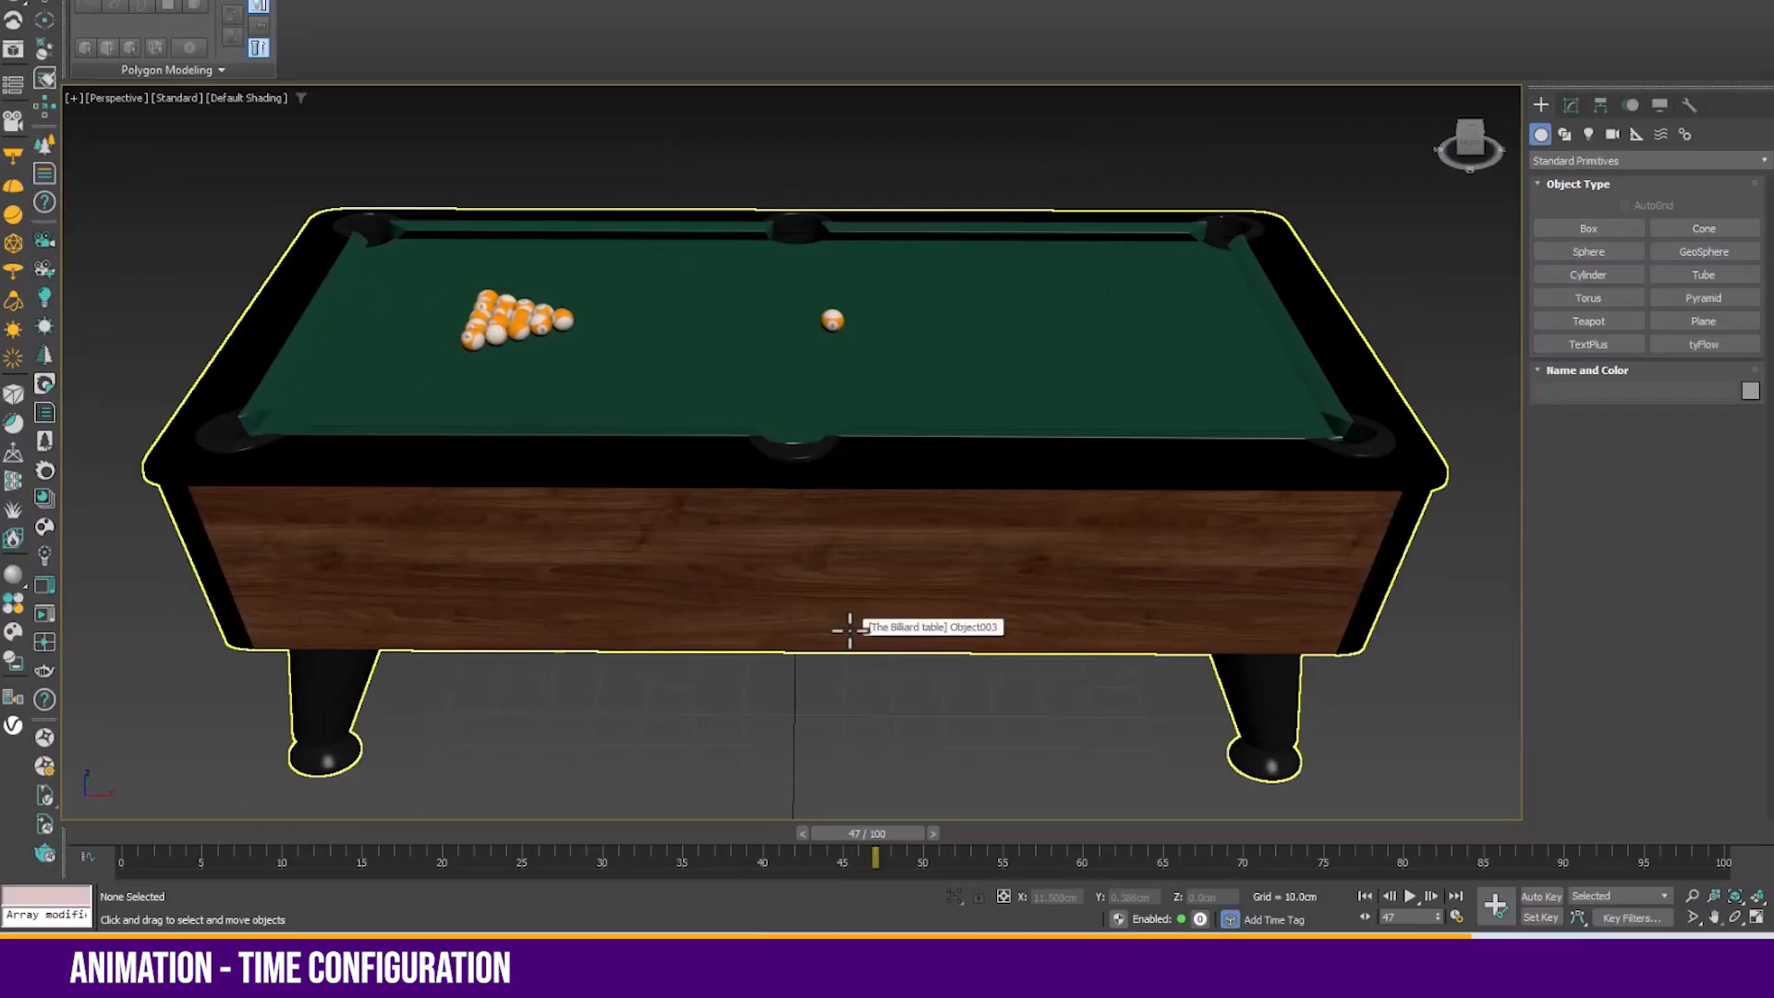
key(alt+w)
key(slash)
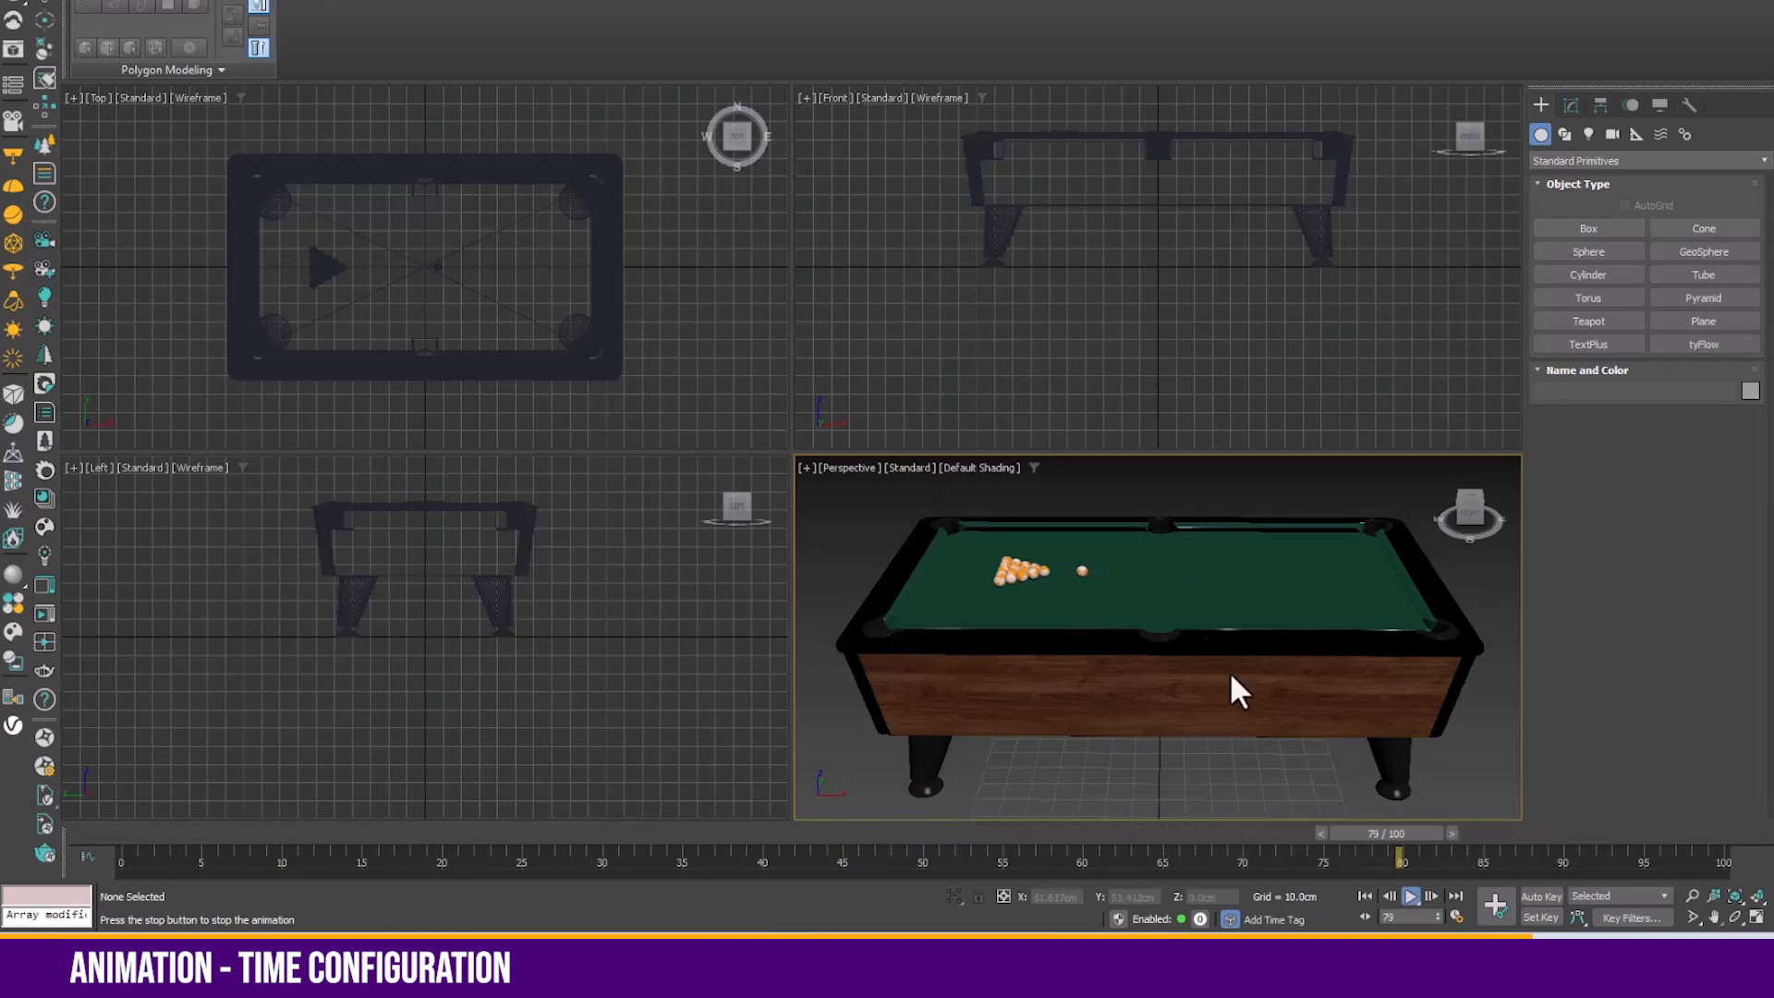
Turn off active-viewport-only playback and play the animation in all four viewports
click(1456, 916)
click(856, 628)
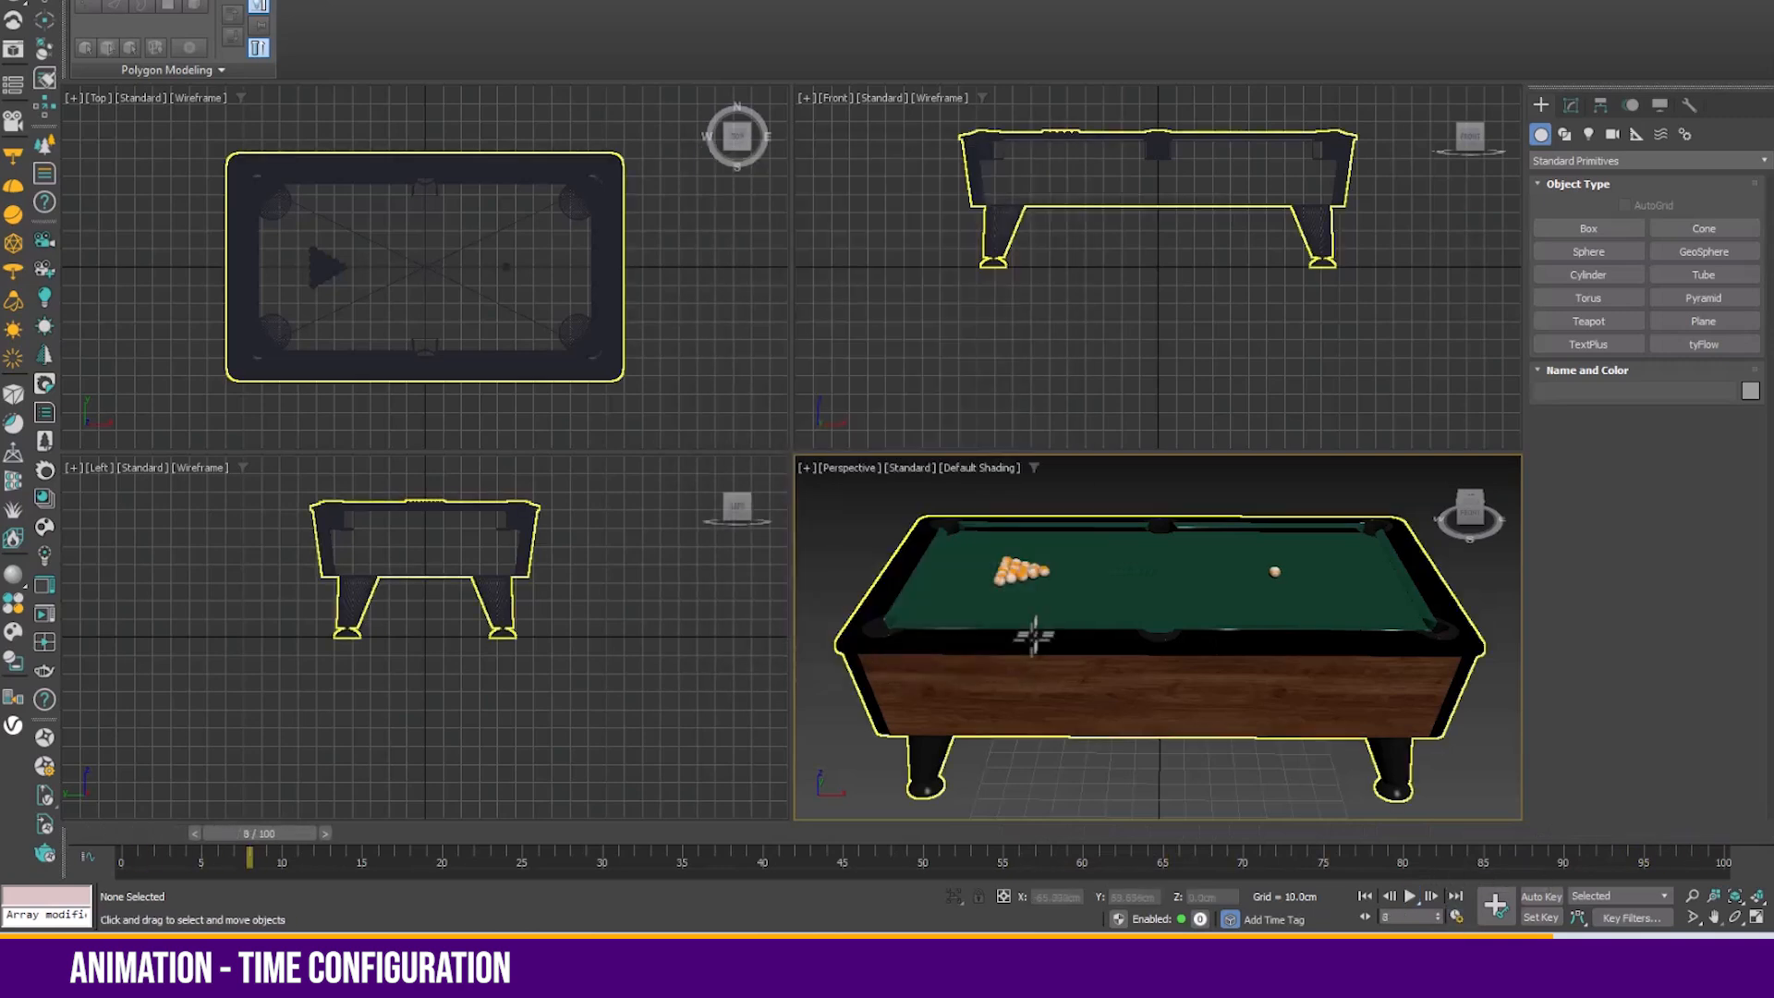
key(slash)
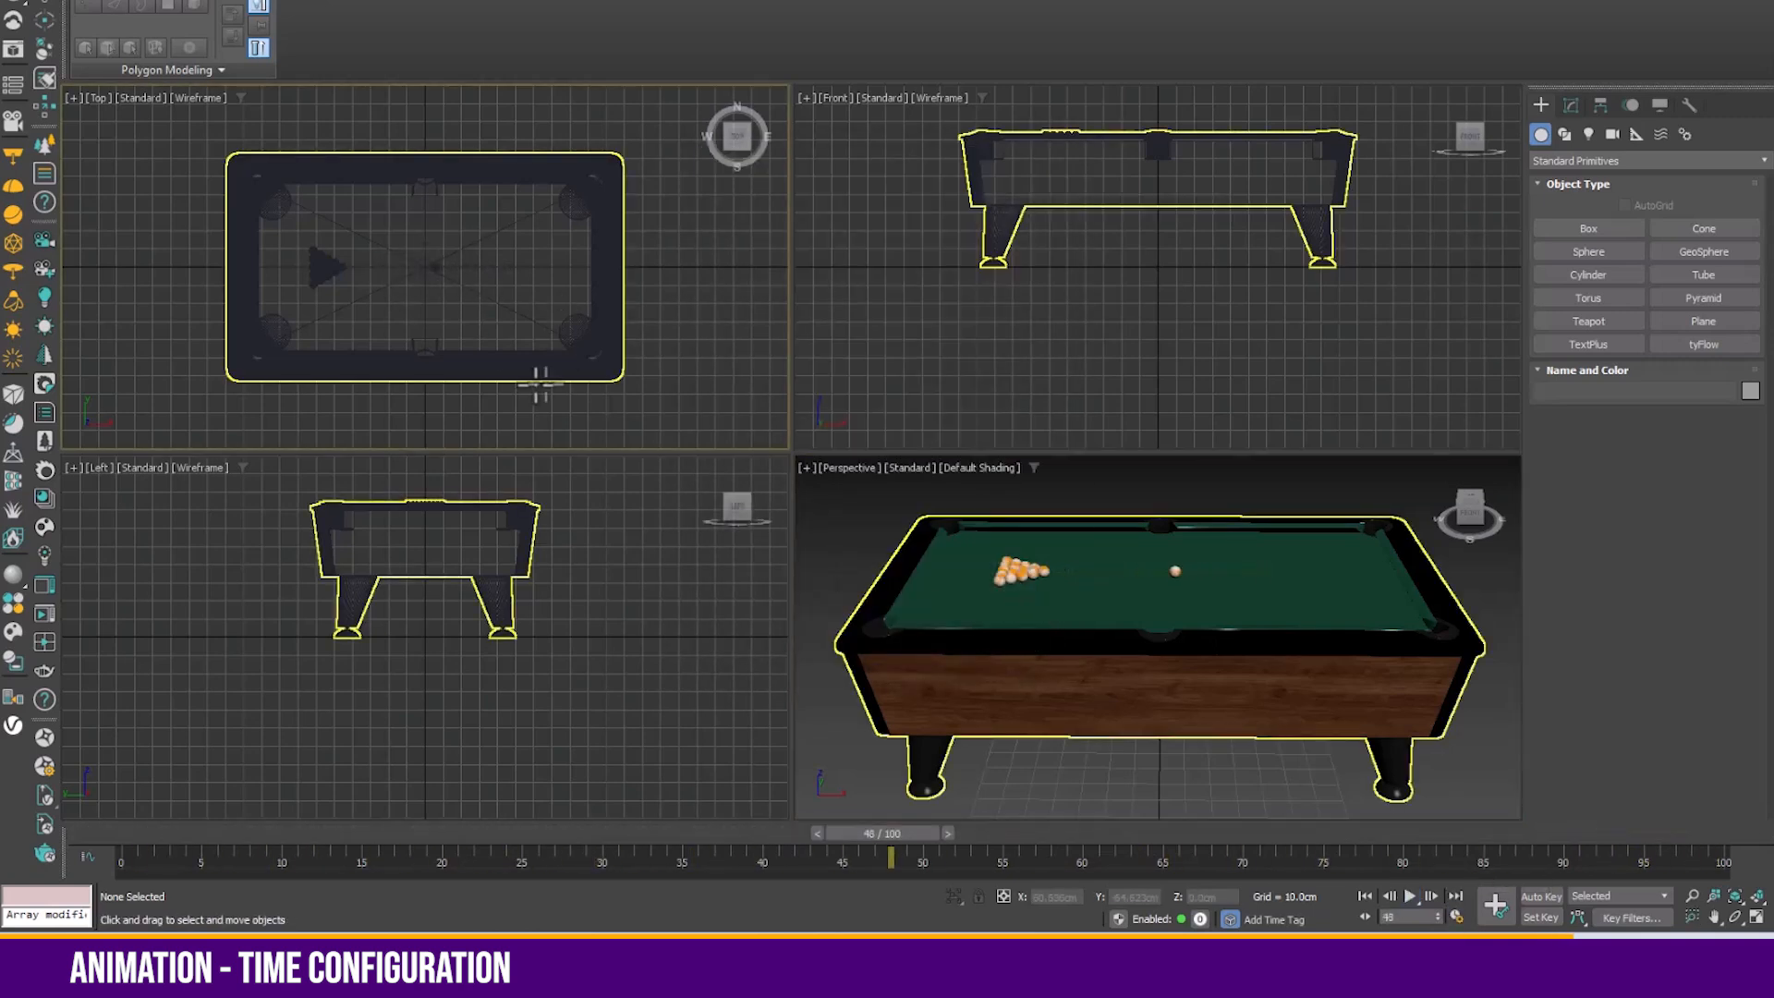
Disable playback looping in the time configuration and play the animation once through
click(1457, 917)
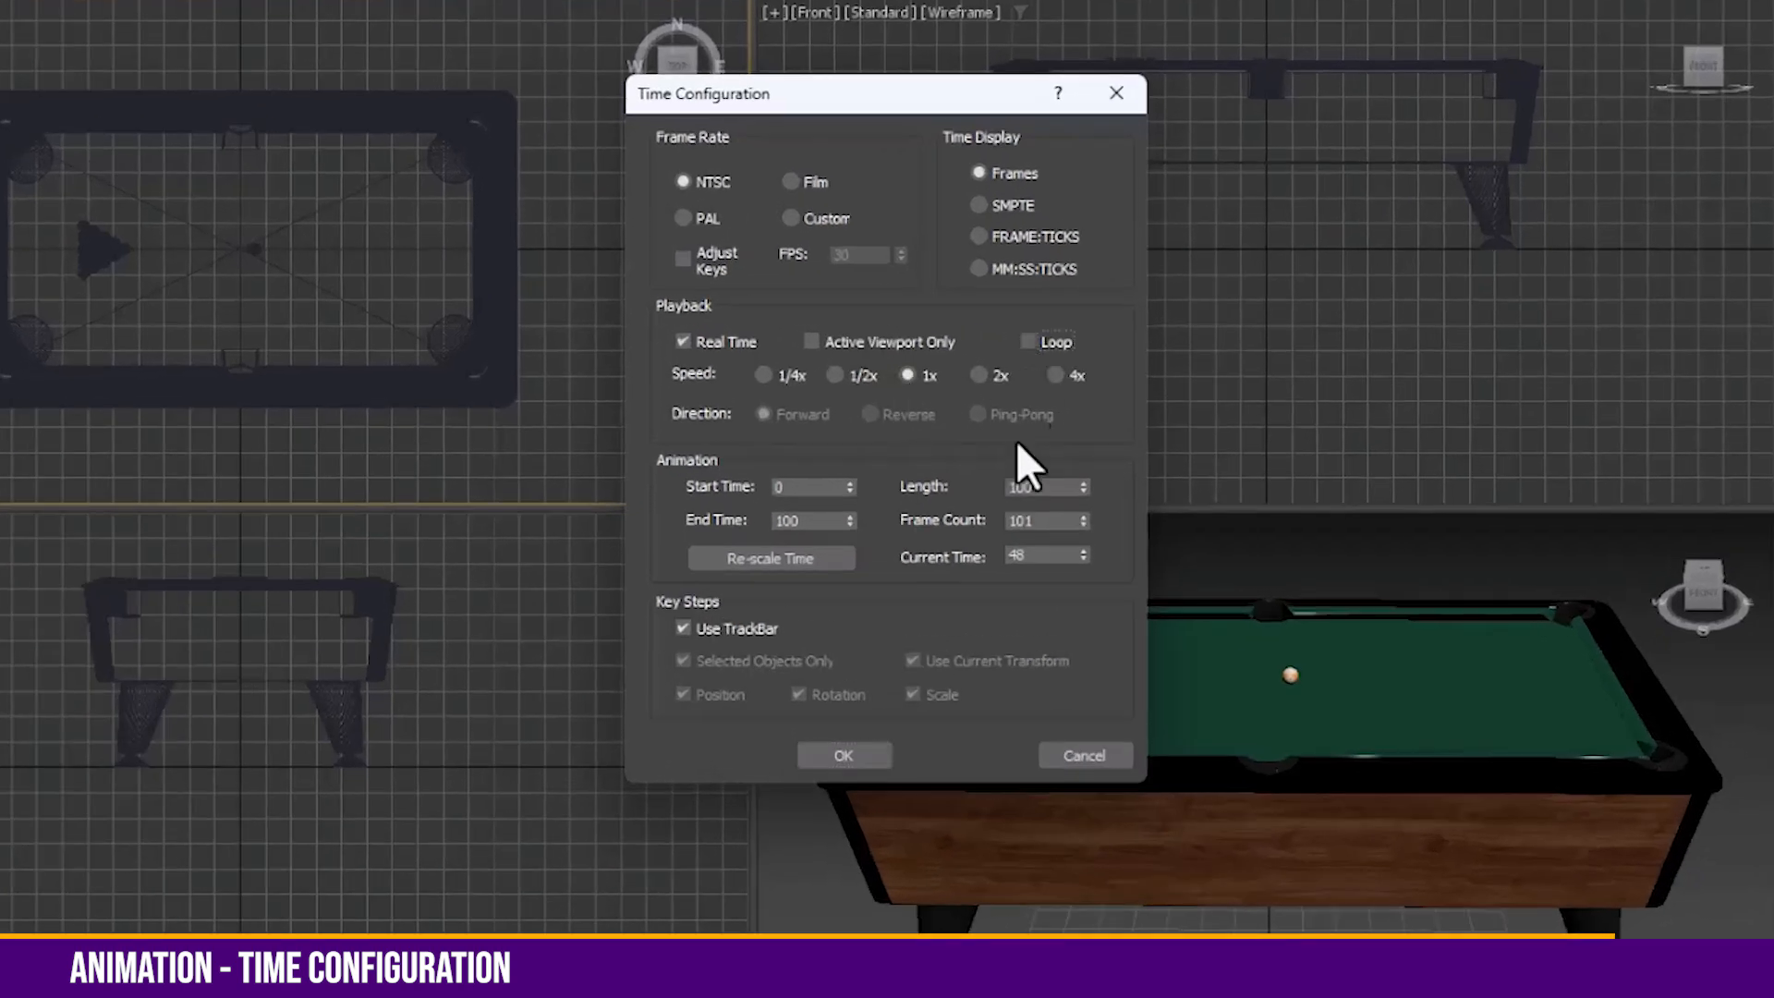
click(852, 756)
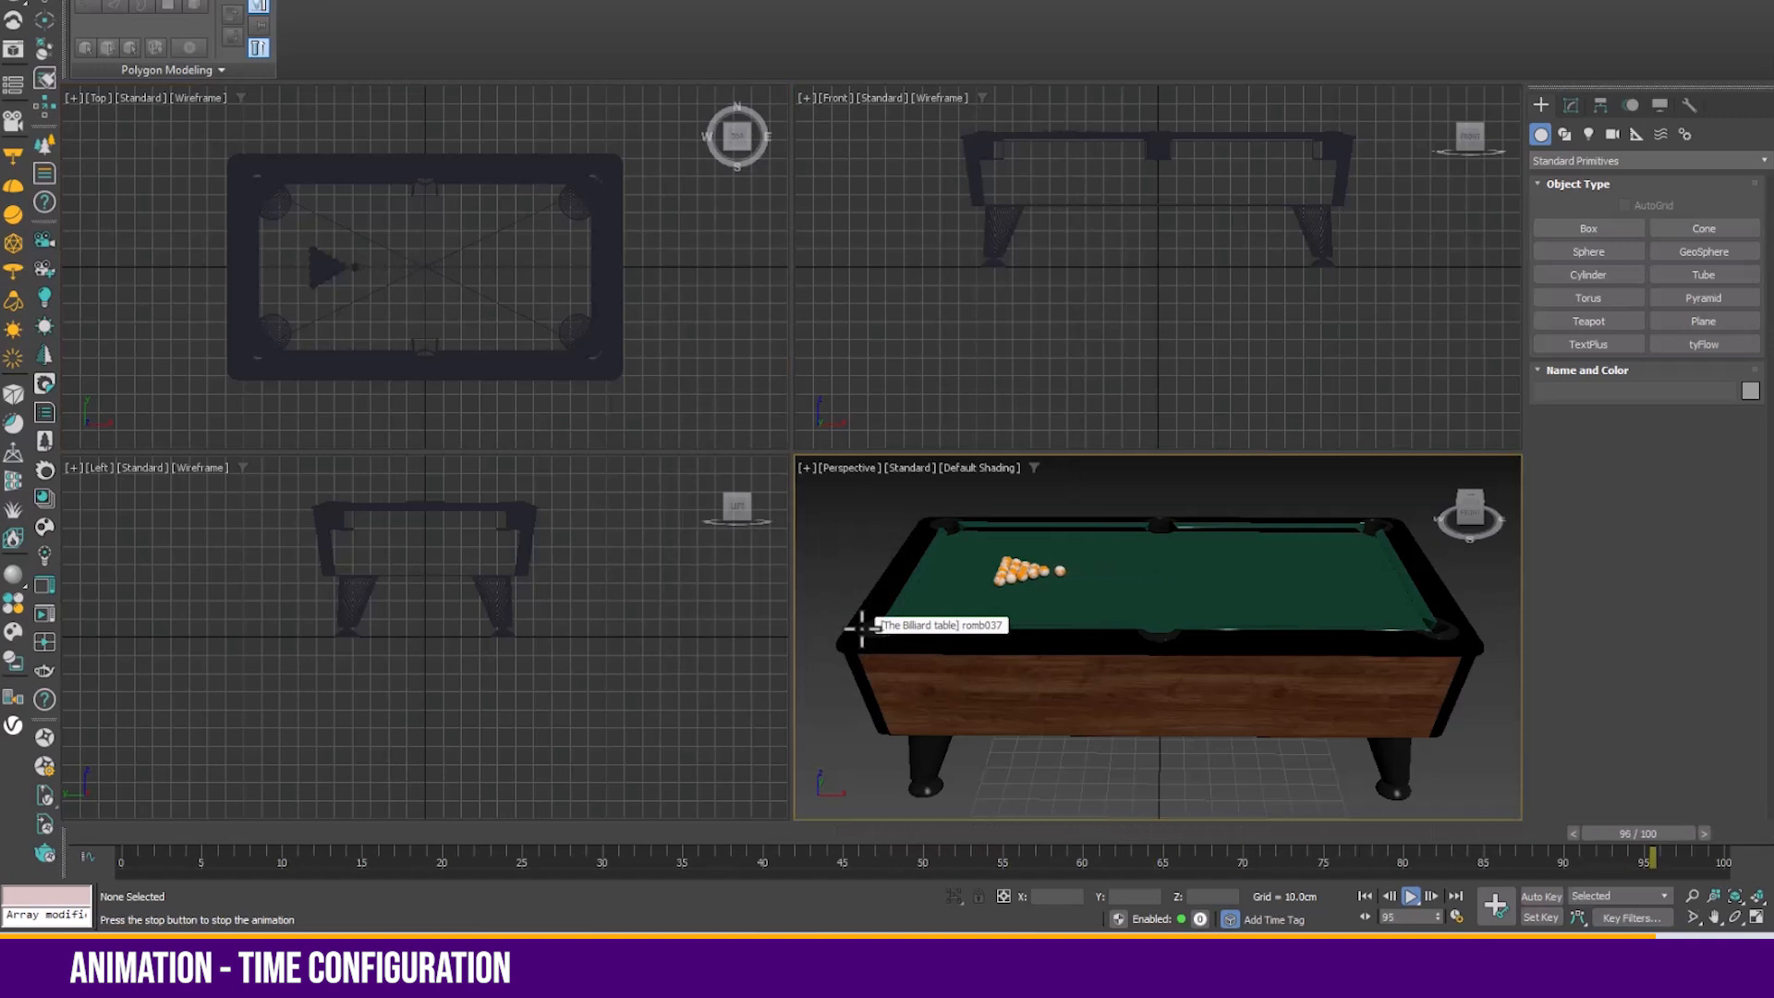
click(861, 628)
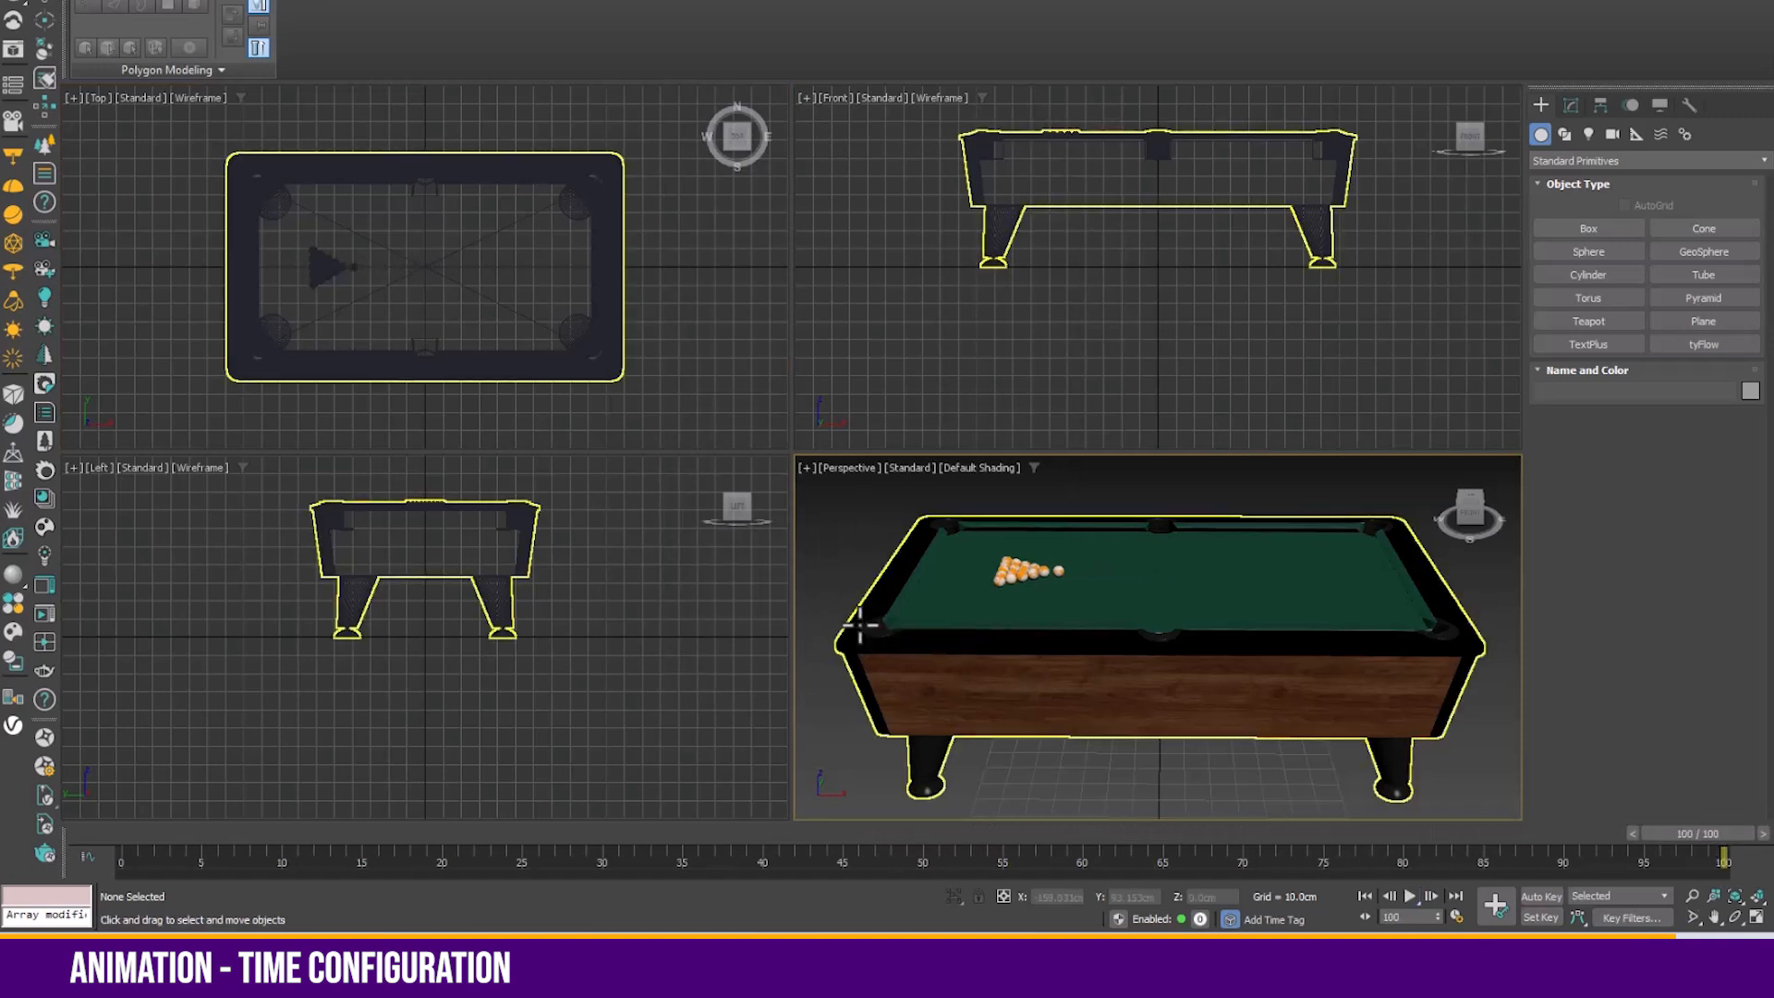
Re-enable looping, turn off real-time playback and set the playback direction to Ping-Pong
click(1457, 918)
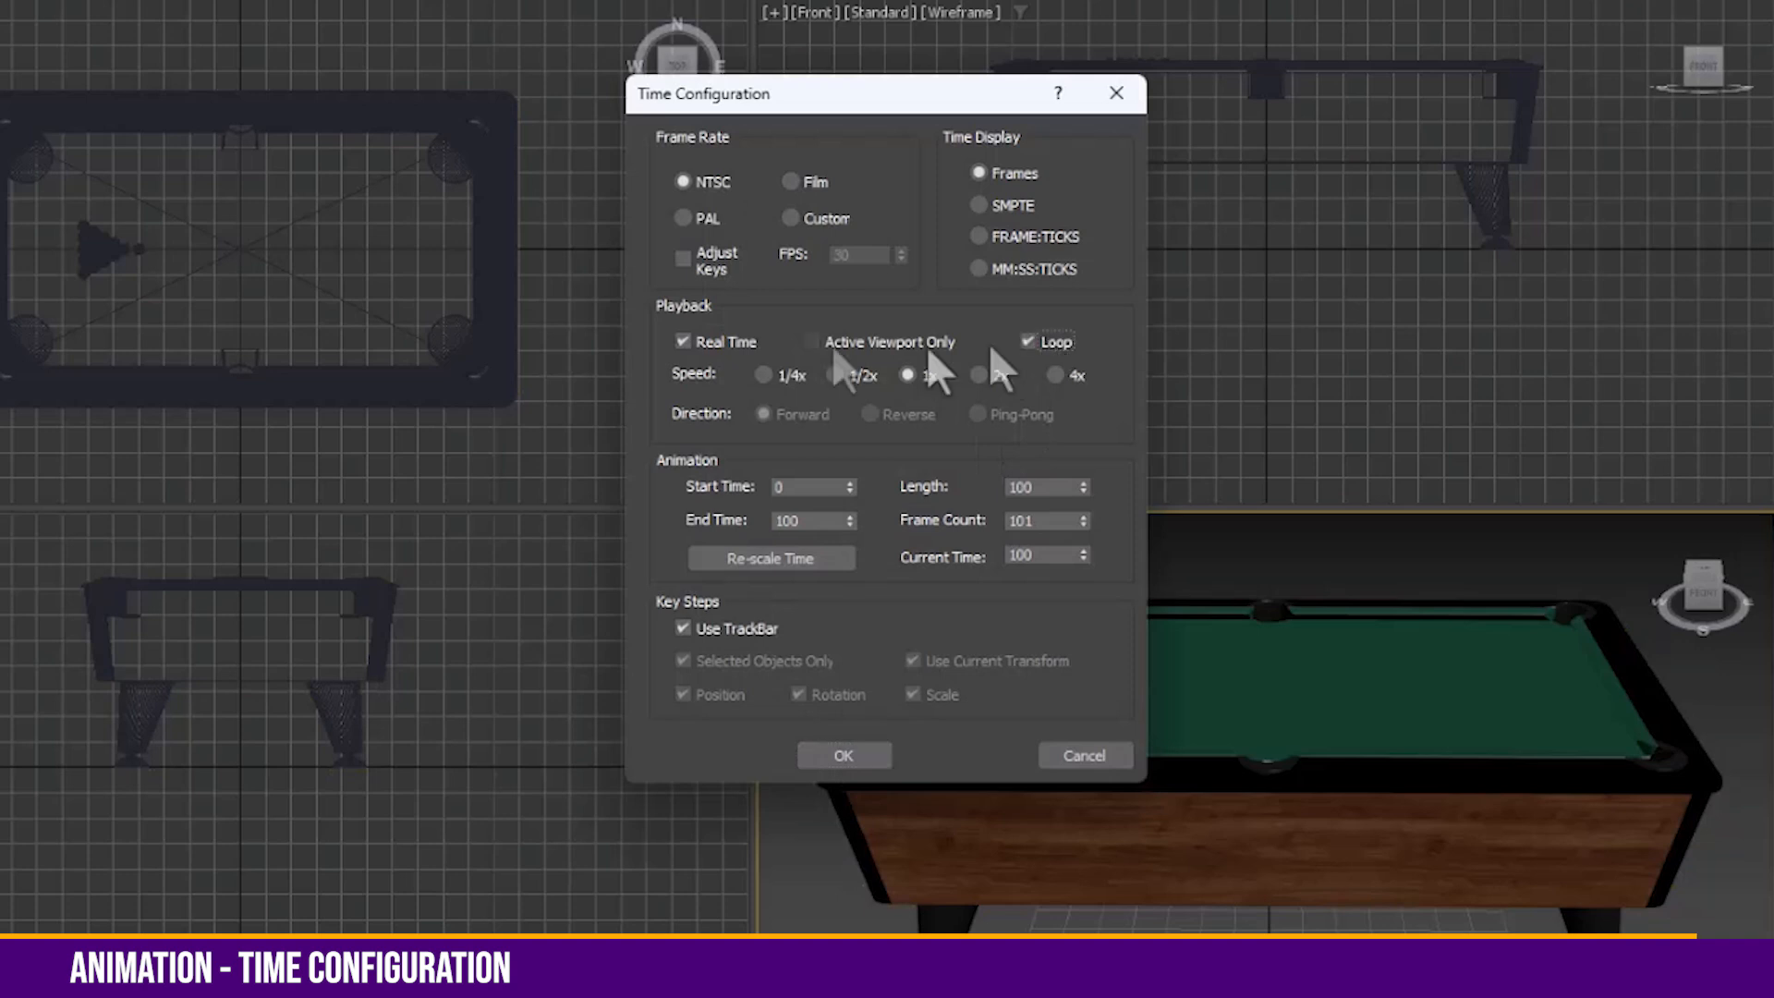
click(704, 335)
click(980, 414)
click(844, 755)
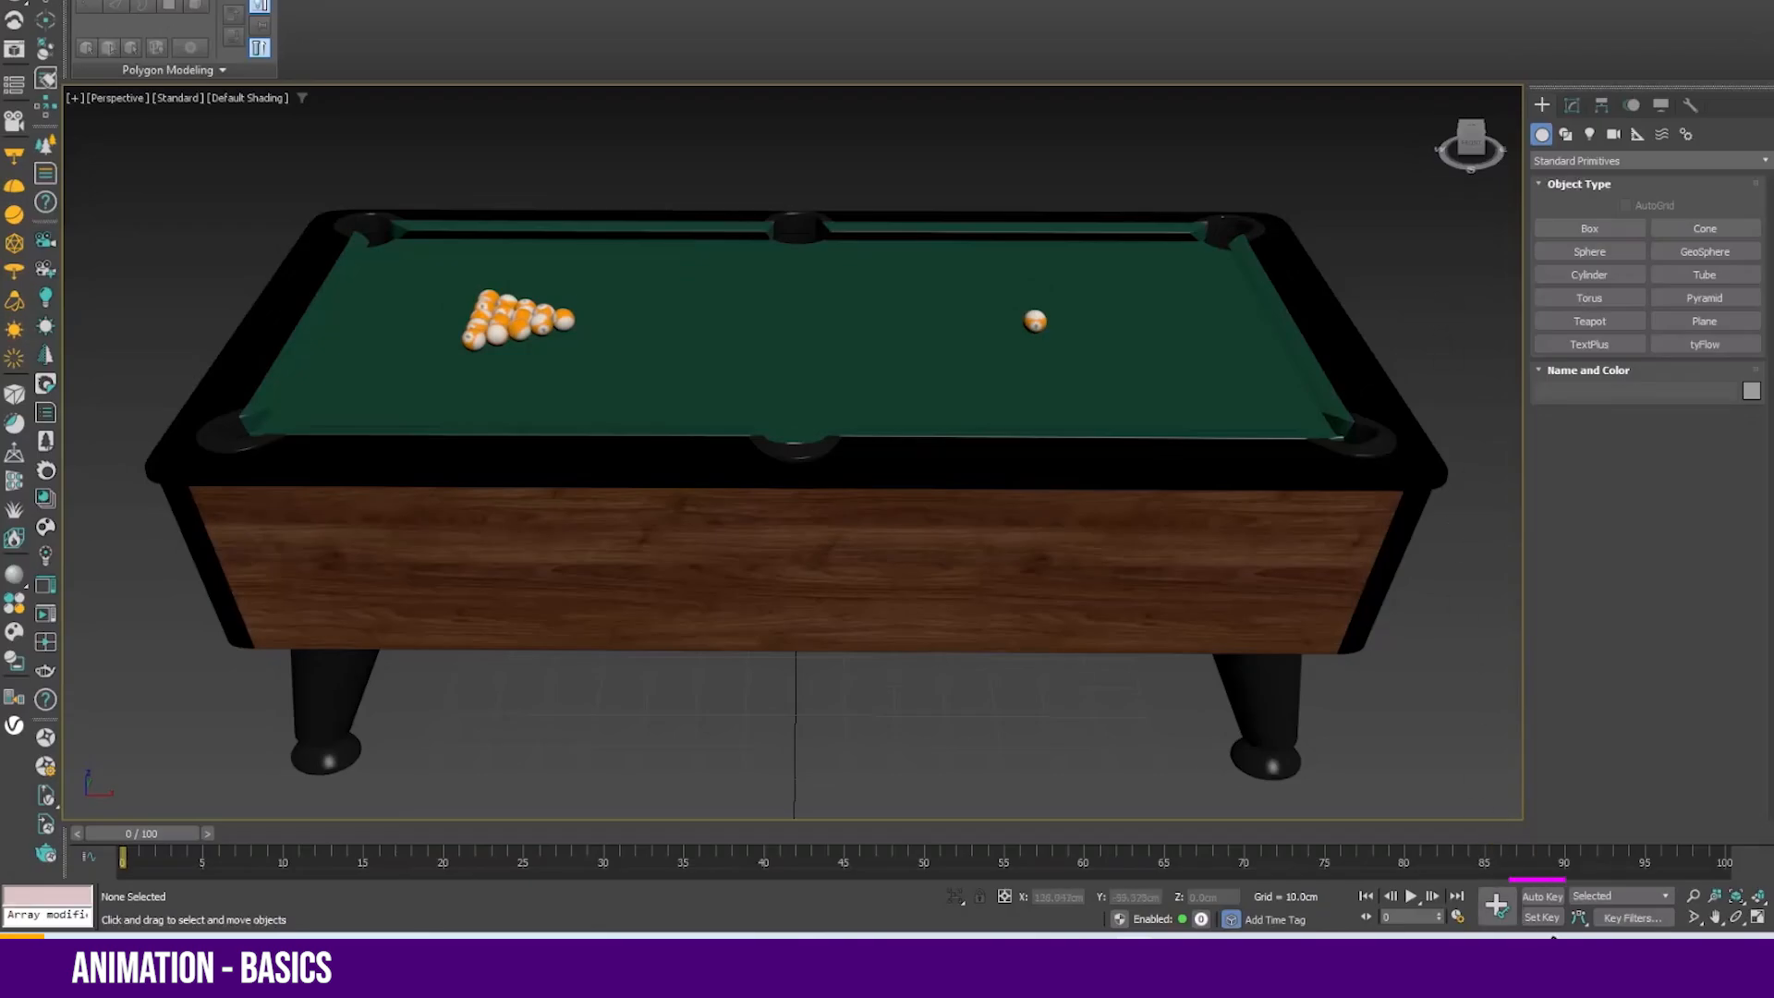
Enable Set Key mode and set a key for the lone ball (ball16) at frame 0
click(1543, 918)
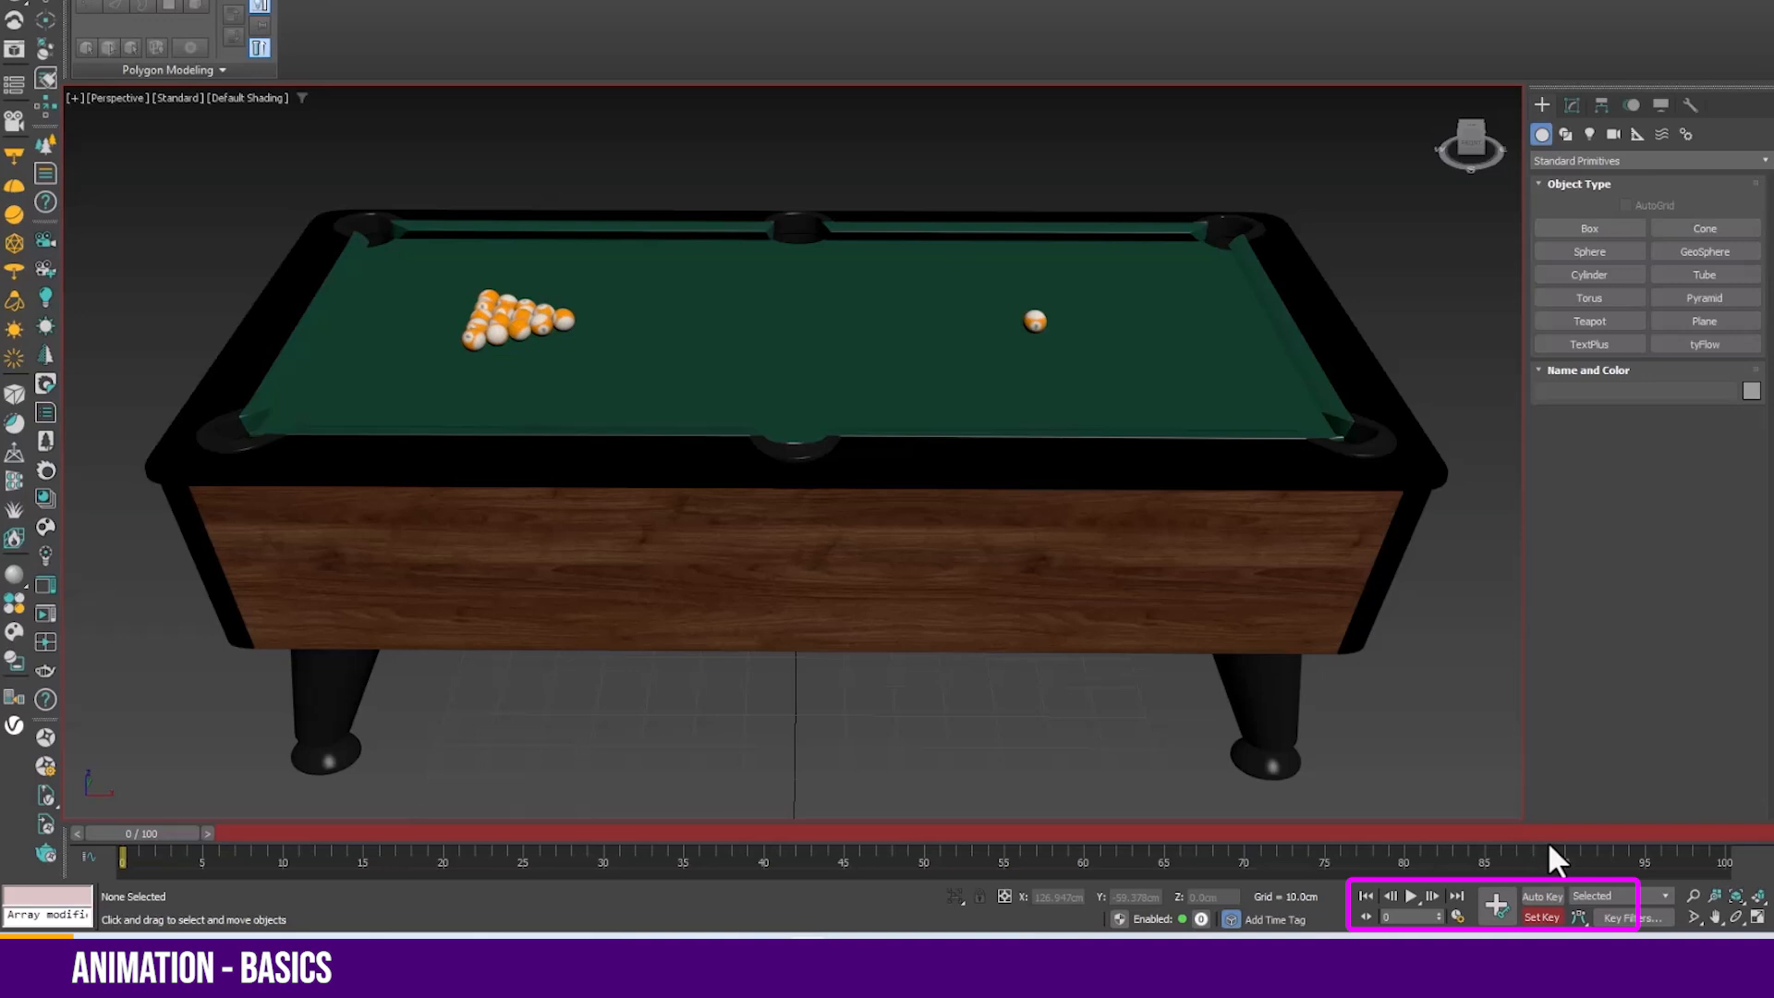
click(1037, 322)
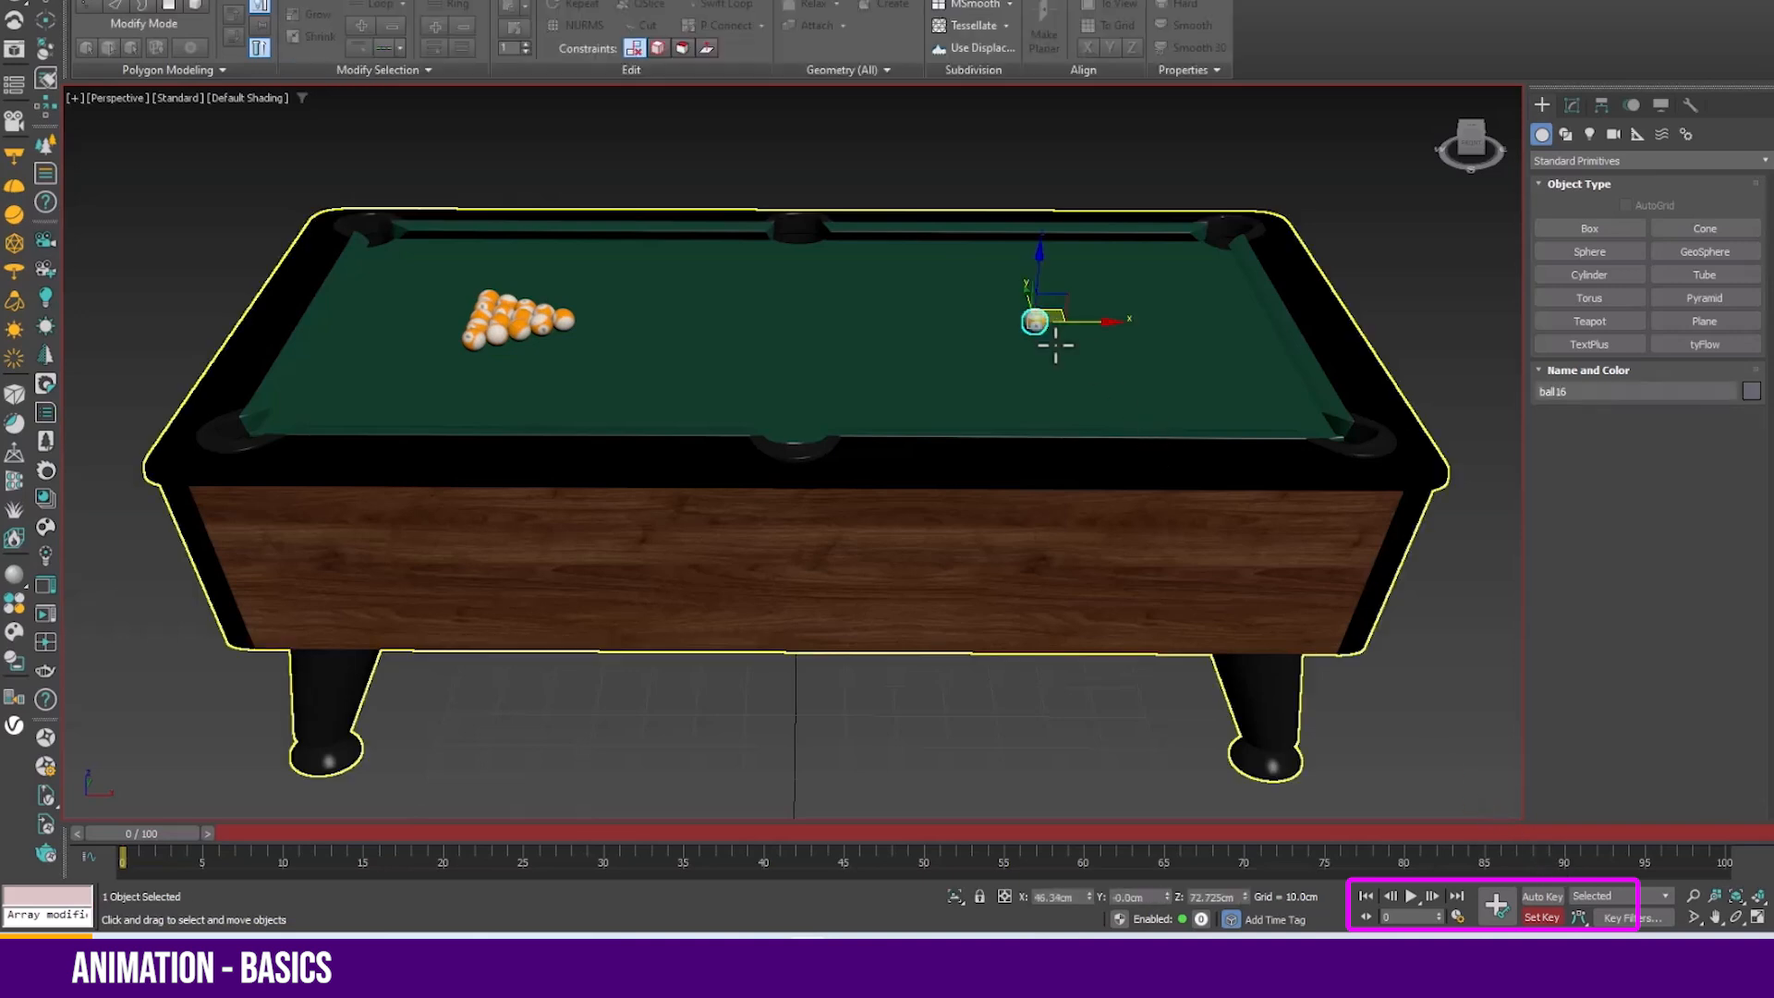
click(1496, 904)
At frame 30, move the ball along X to about 7.4 cm and set a key
drag(164, 831, 644, 813)
drag(1073, 319, 884, 341)
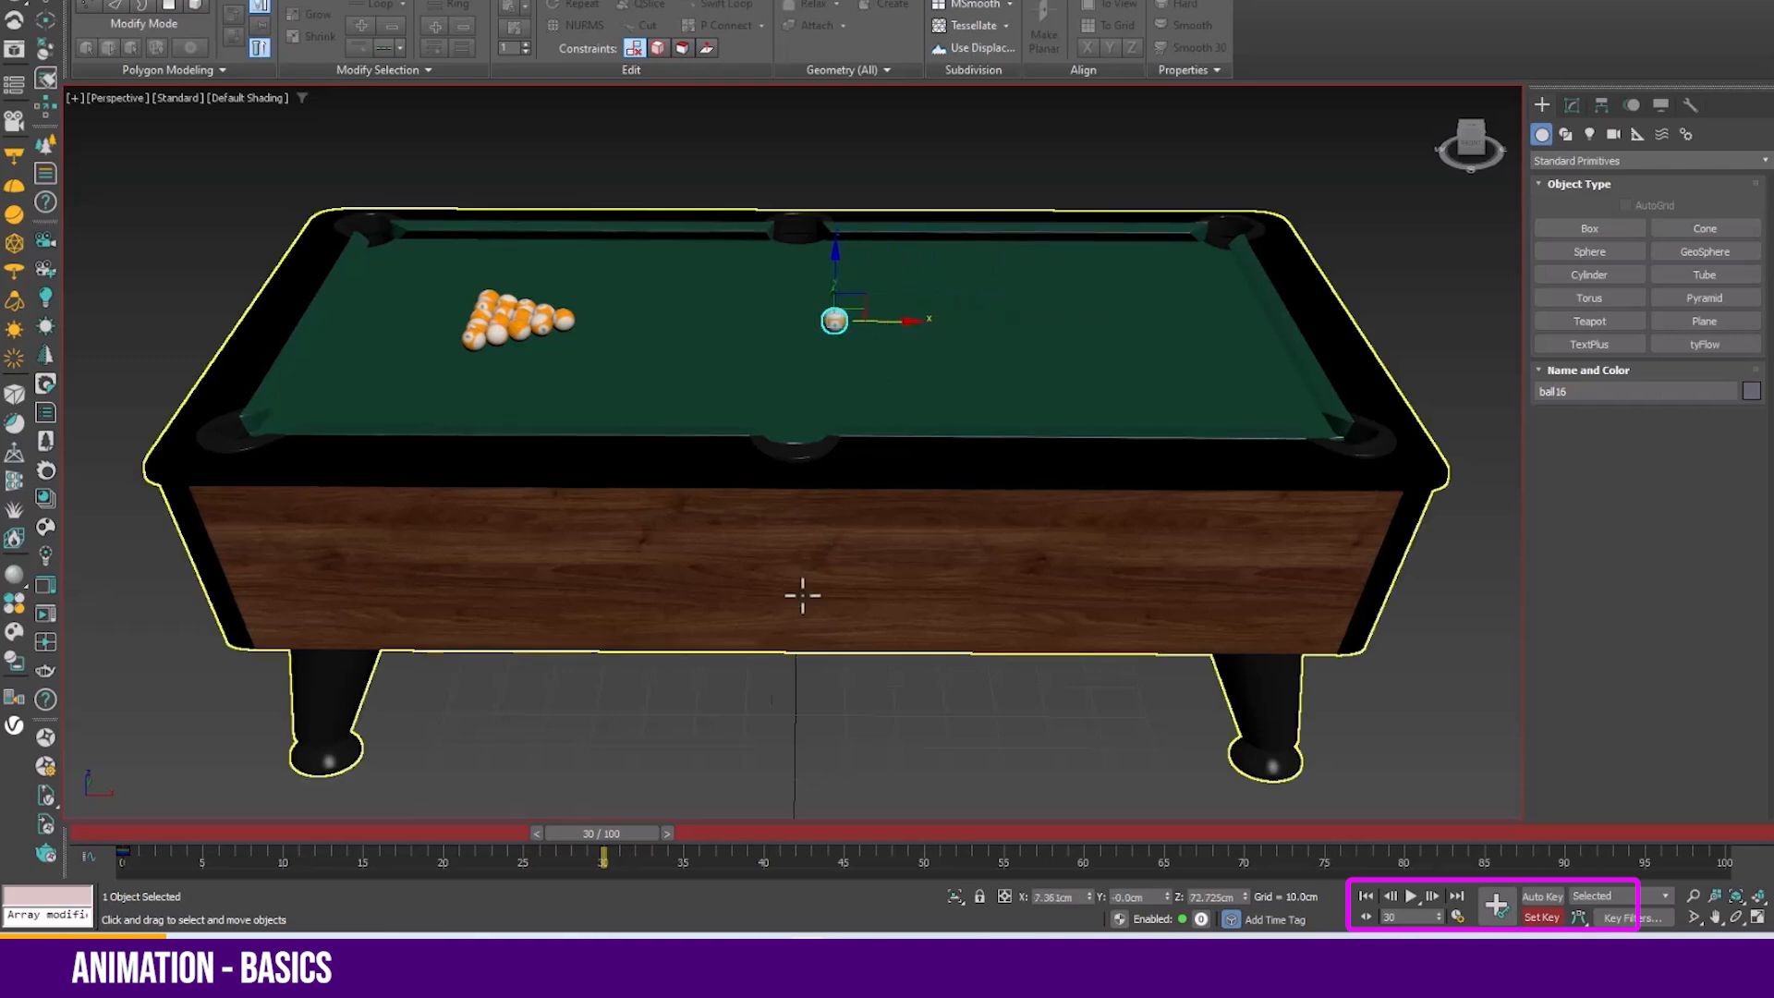
click(1496, 907)
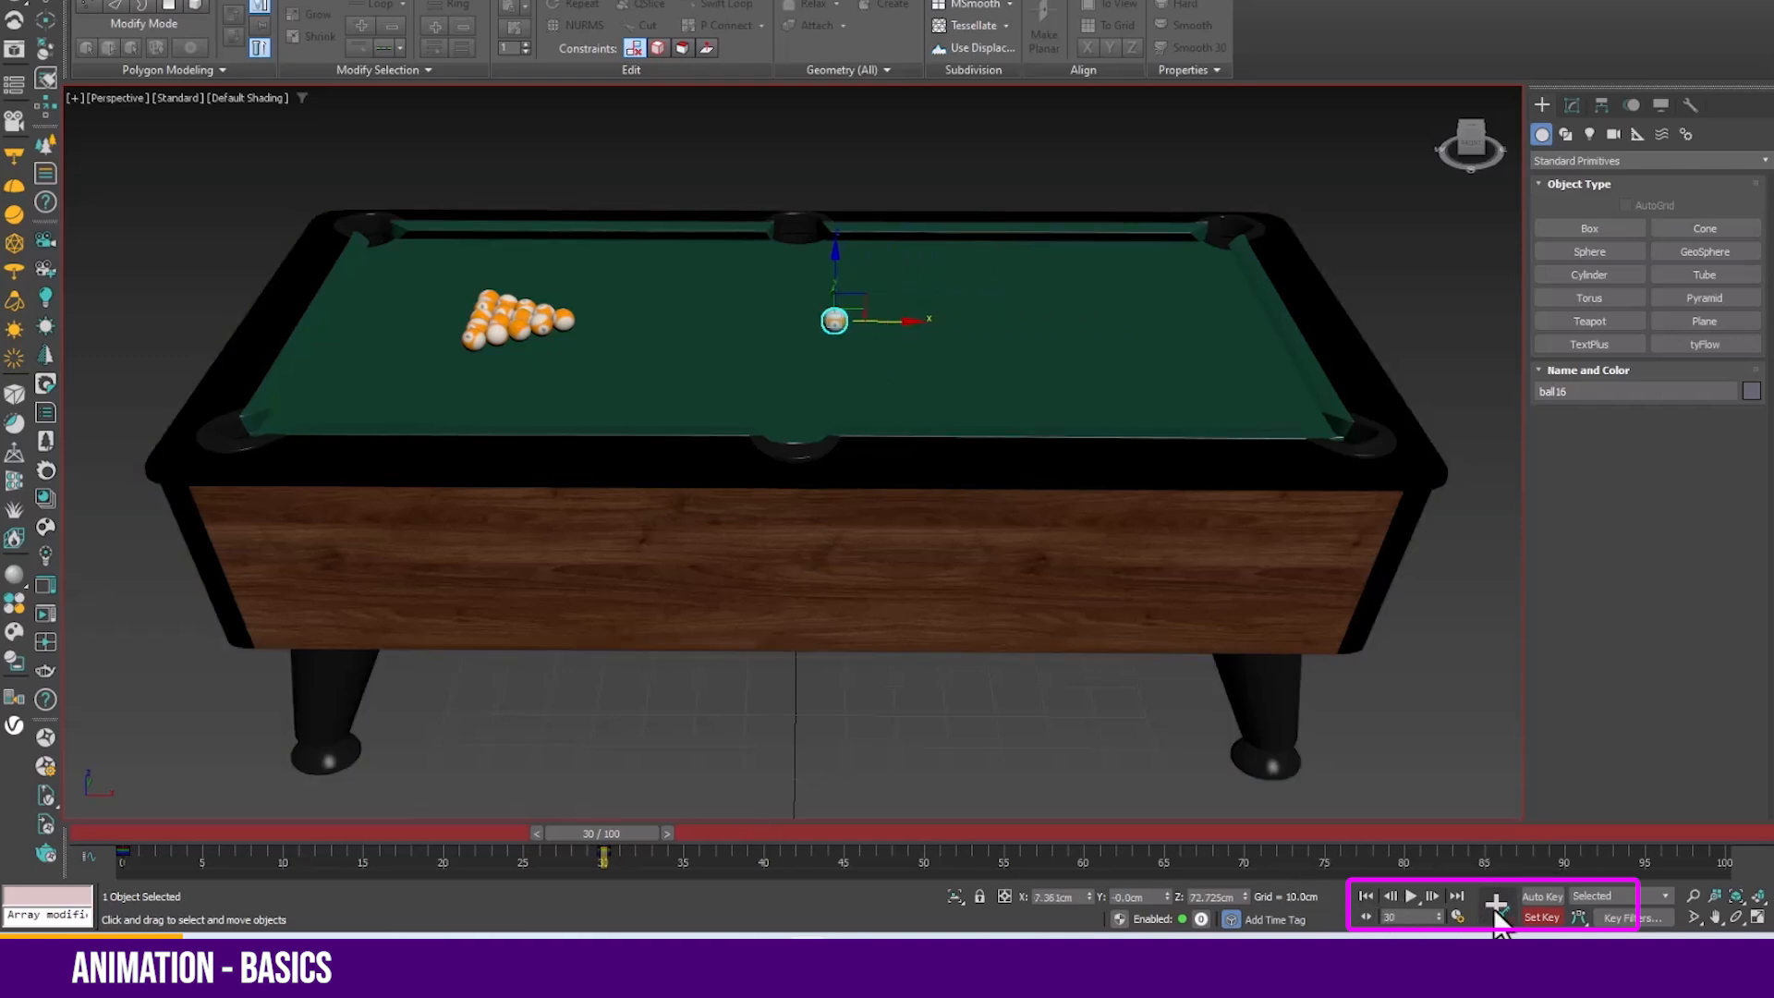
At frame 69, move the ball along X to about -34.7 cm, set a key and leave Set Key mode
drag(614, 836, 1234, 842)
drag(895, 319, 686, 315)
click(1497, 905)
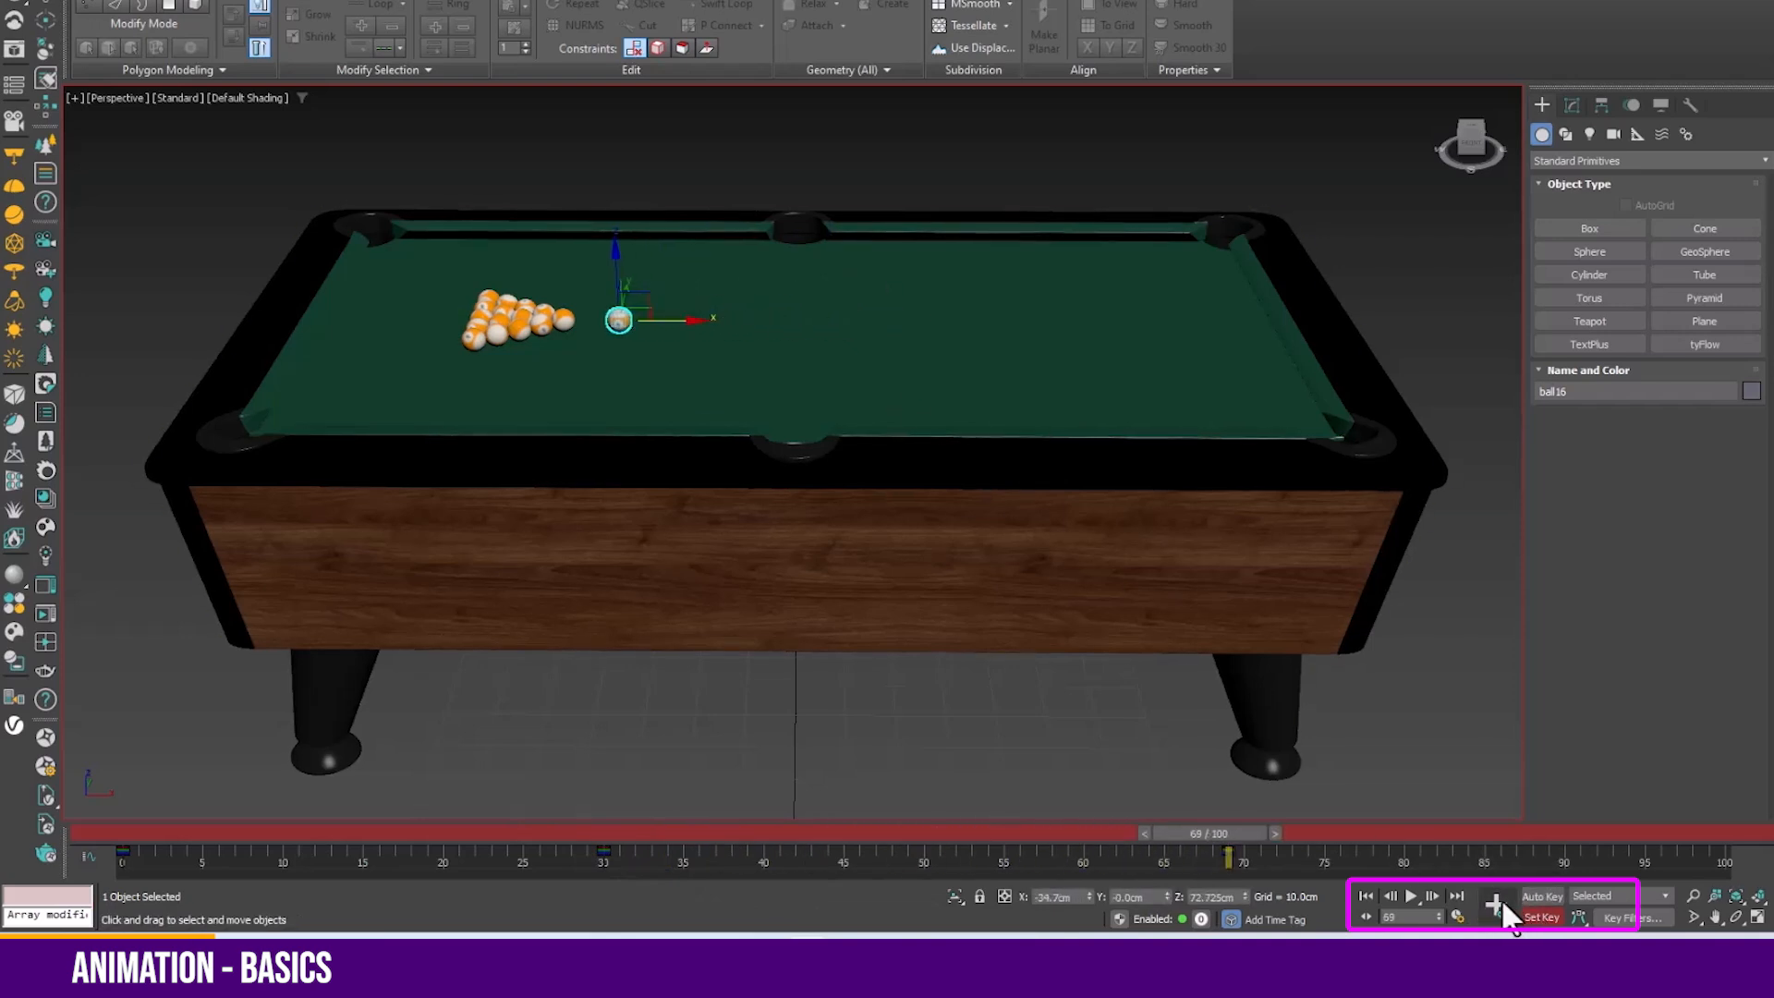
click(1541, 917)
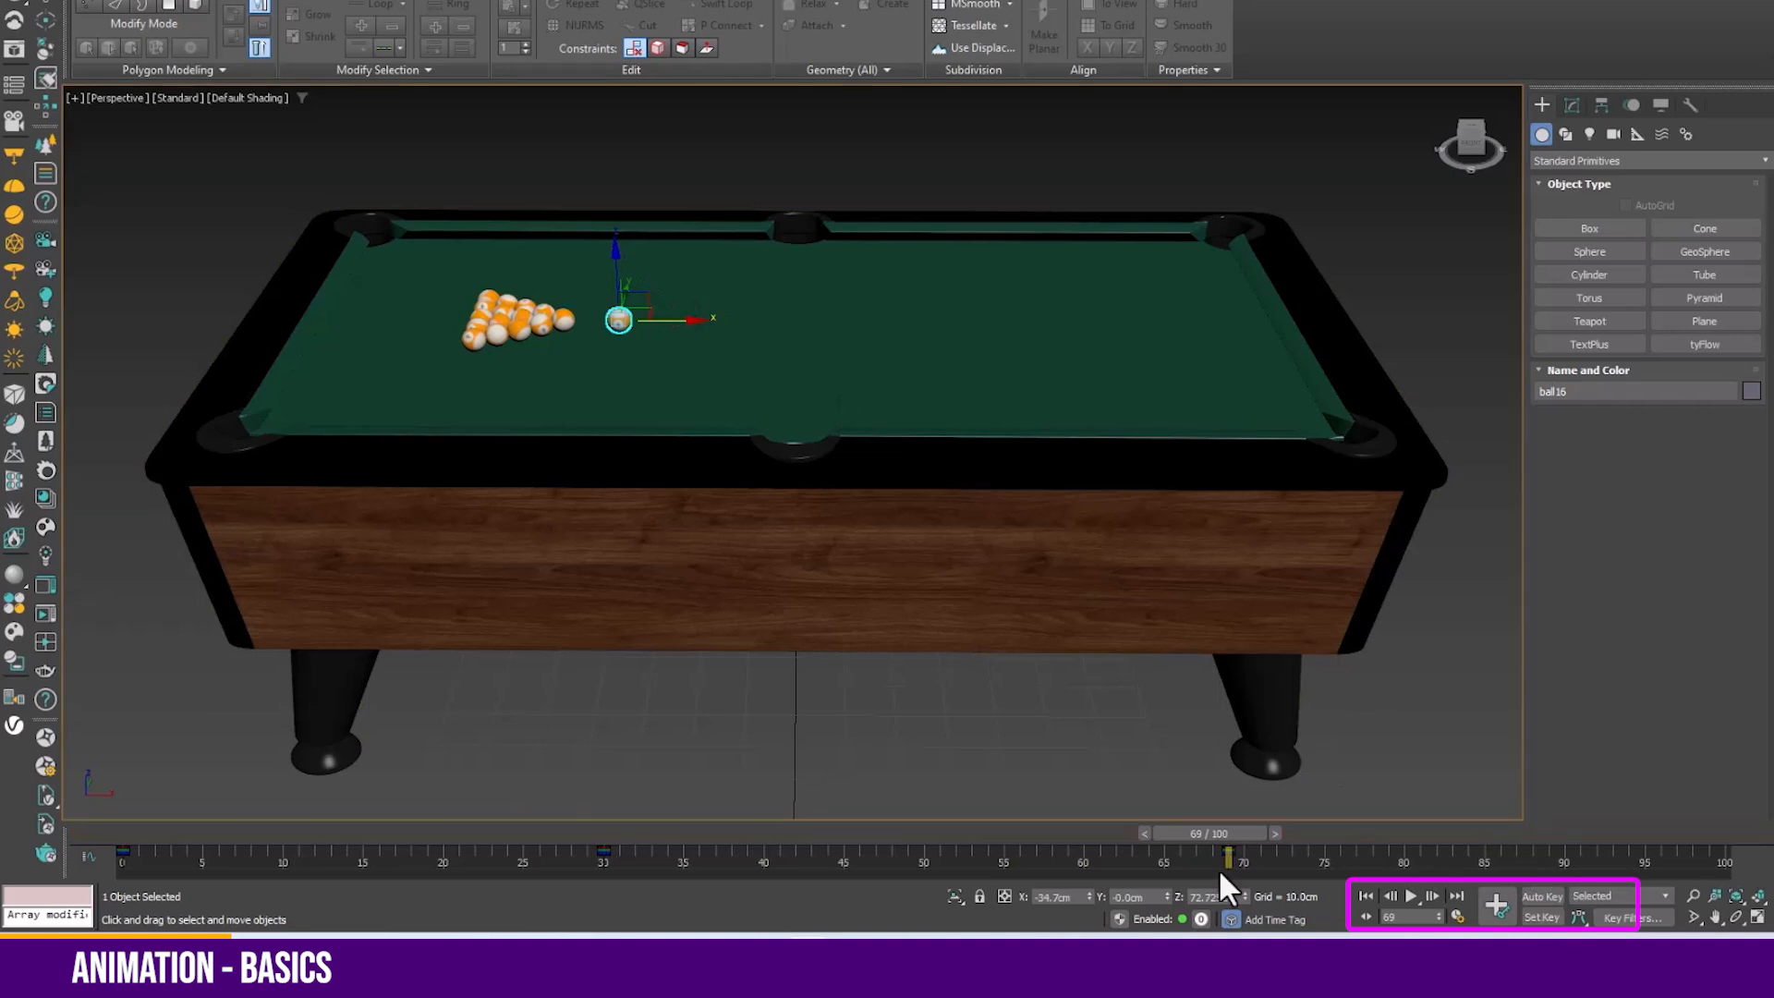
Return to frame 0, move the ball's last key to frame 40 and play the animation
drag(1217, 841, 285, 832)
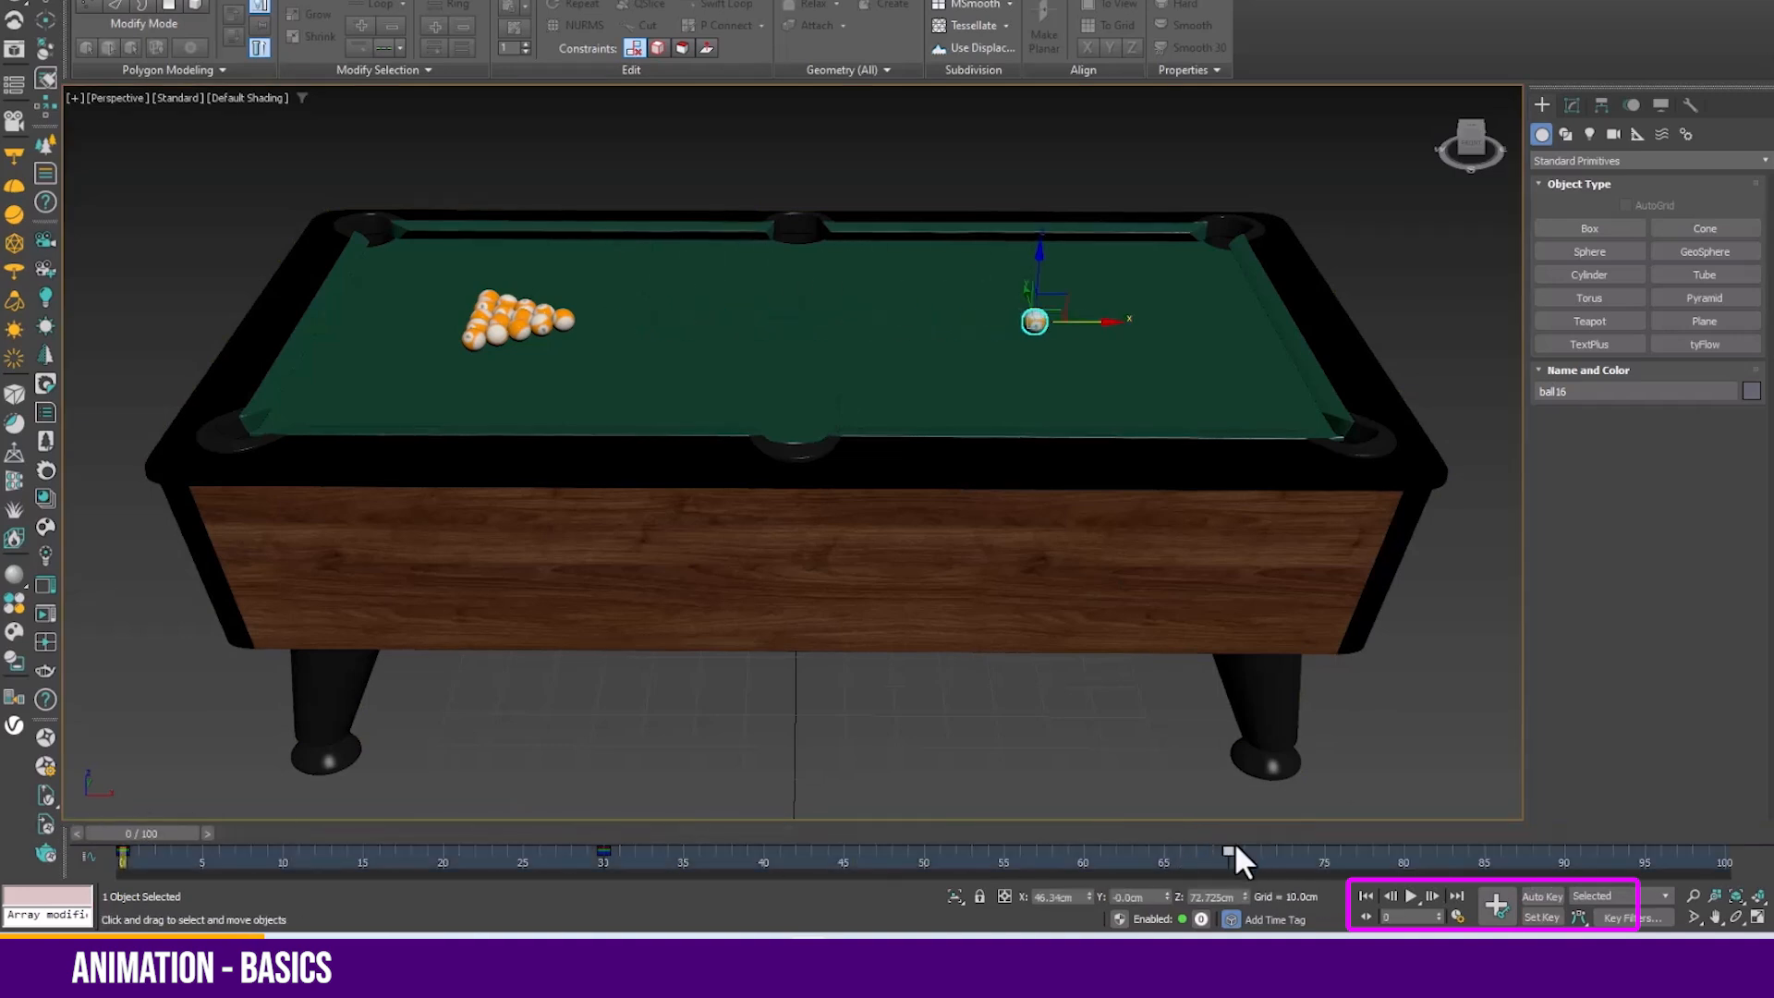
mouse_move(139, 835)
mouse_down()
mouse_move(443, 843)
mouse_move(153, 827)
mouse_up()
key(slash)
key(slash)
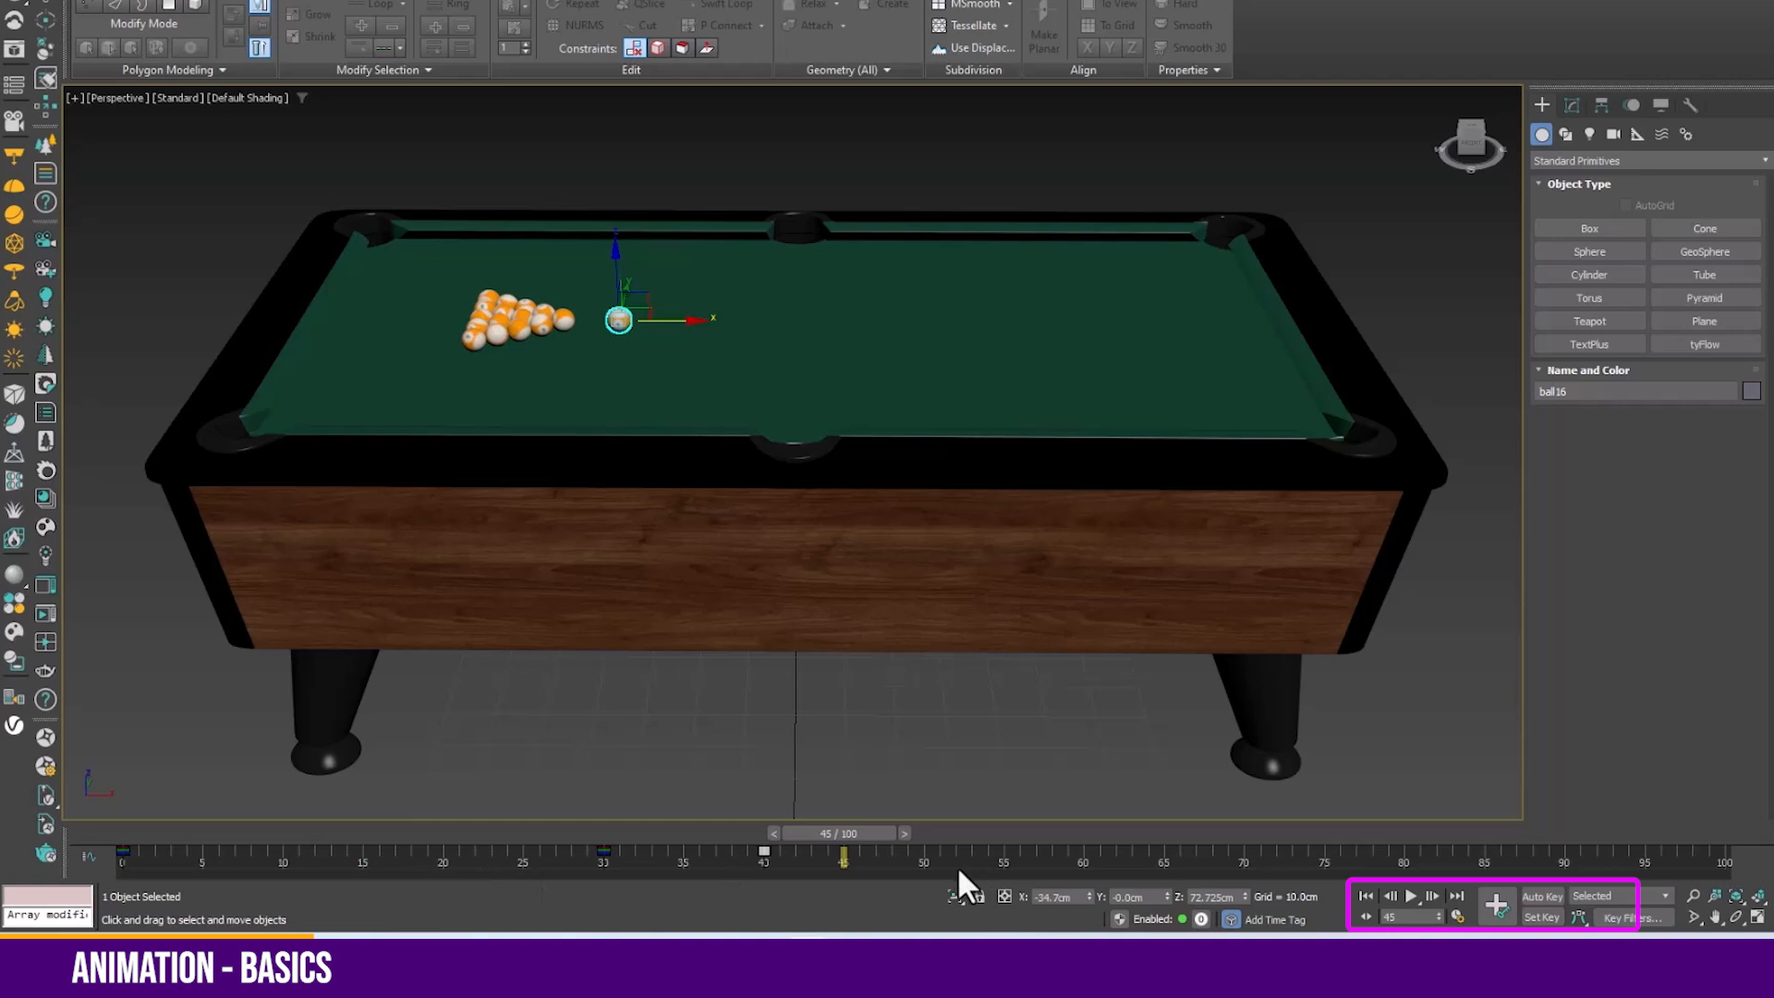
Delete all of the ball's keys from the timeline and return to frame 0
click(909, 862)
drag(402, 846, 55, 813)
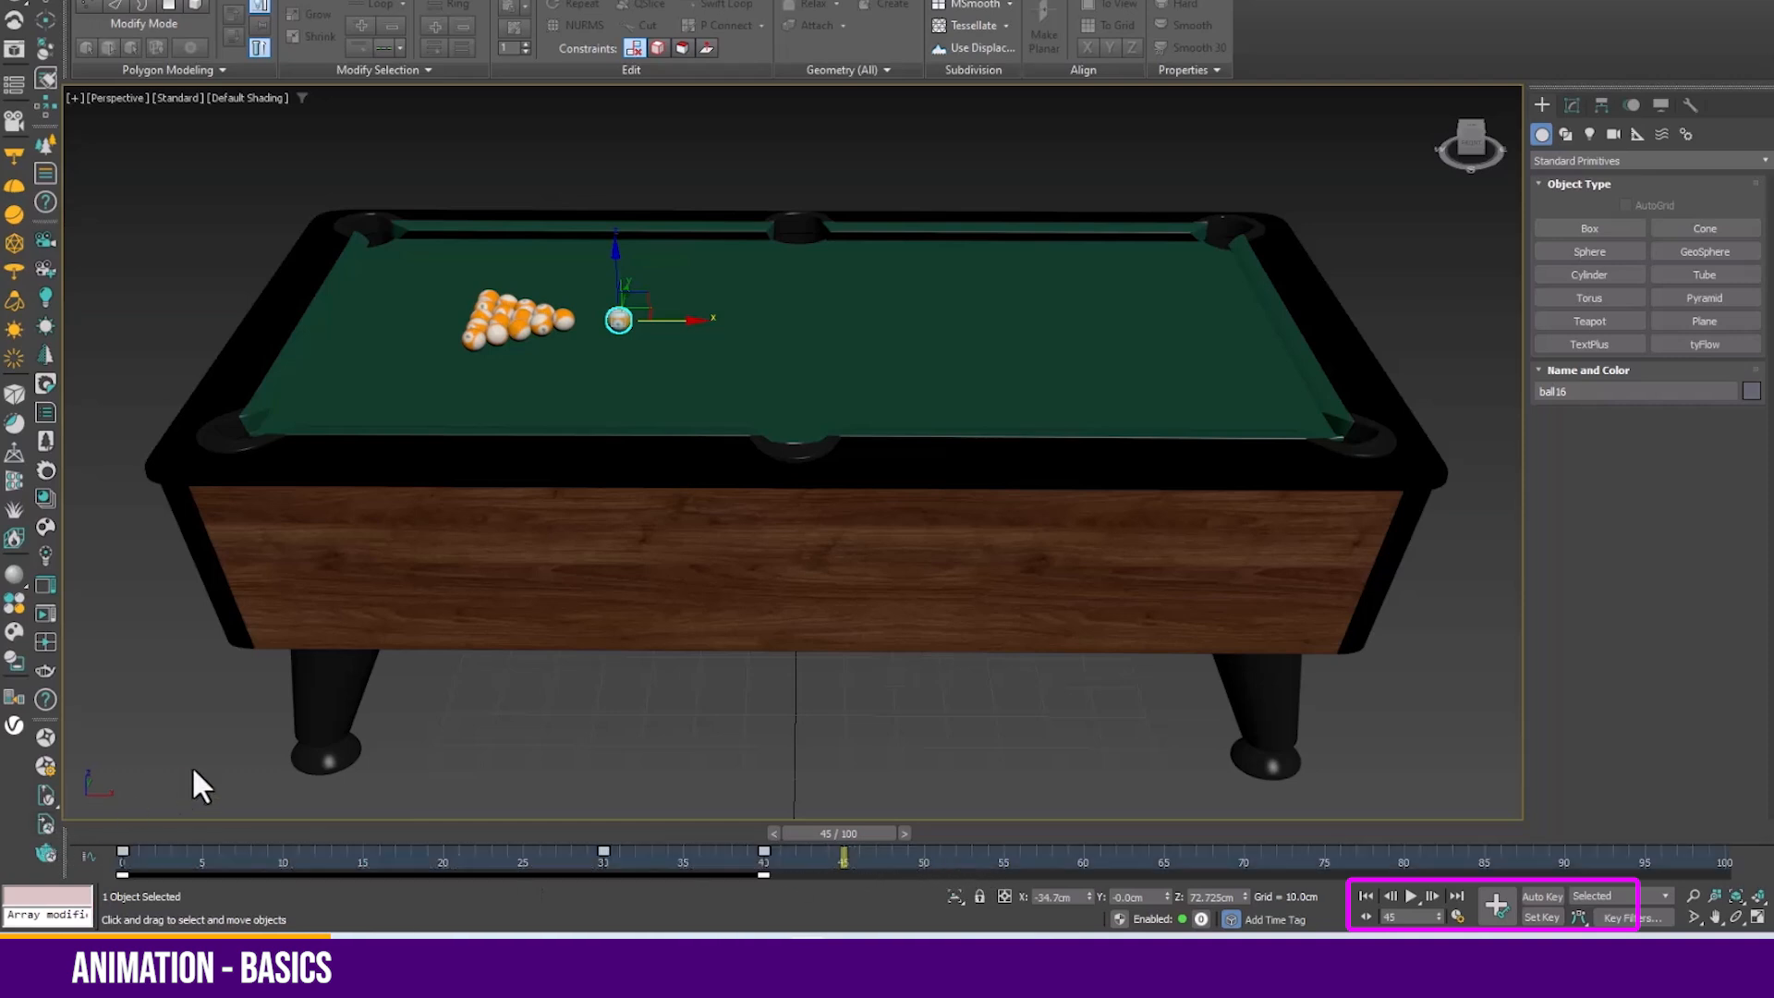
key(Delete)
key(Home)
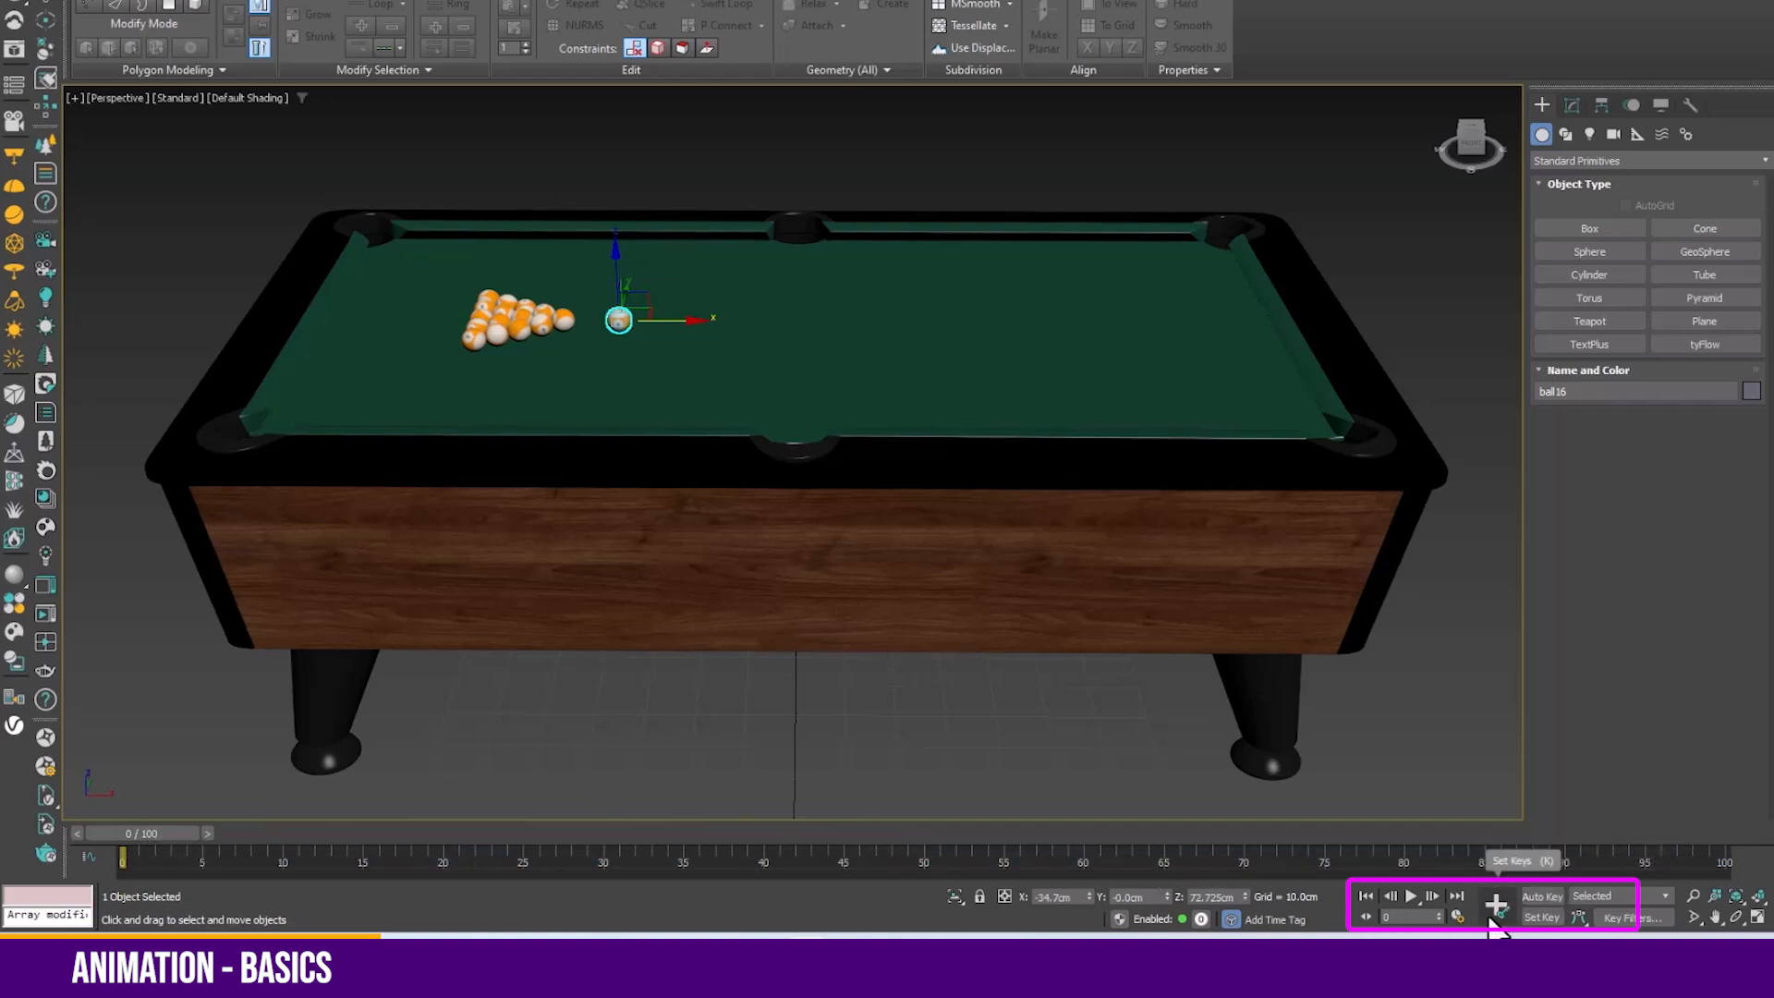
Enable Auto Key mode and, at frame 55, move the ball along X to about 94.6 cm
click(1548, 895)
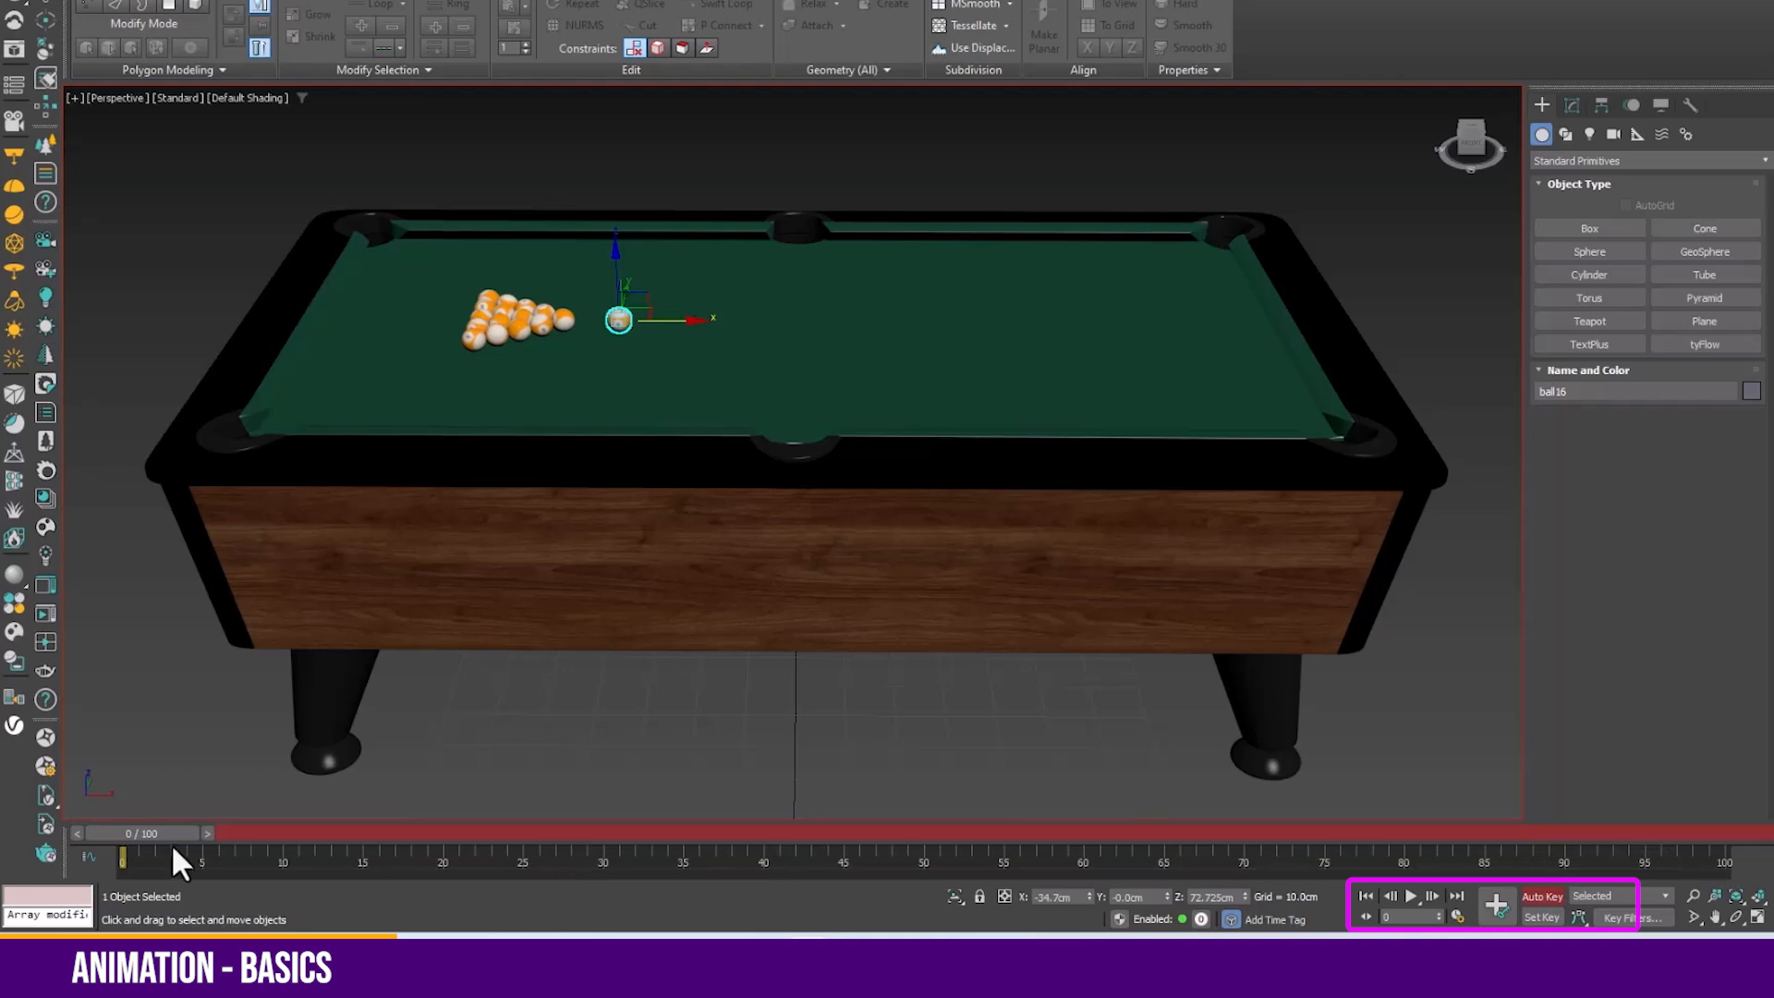
drag(166, 834, 1017, 810)
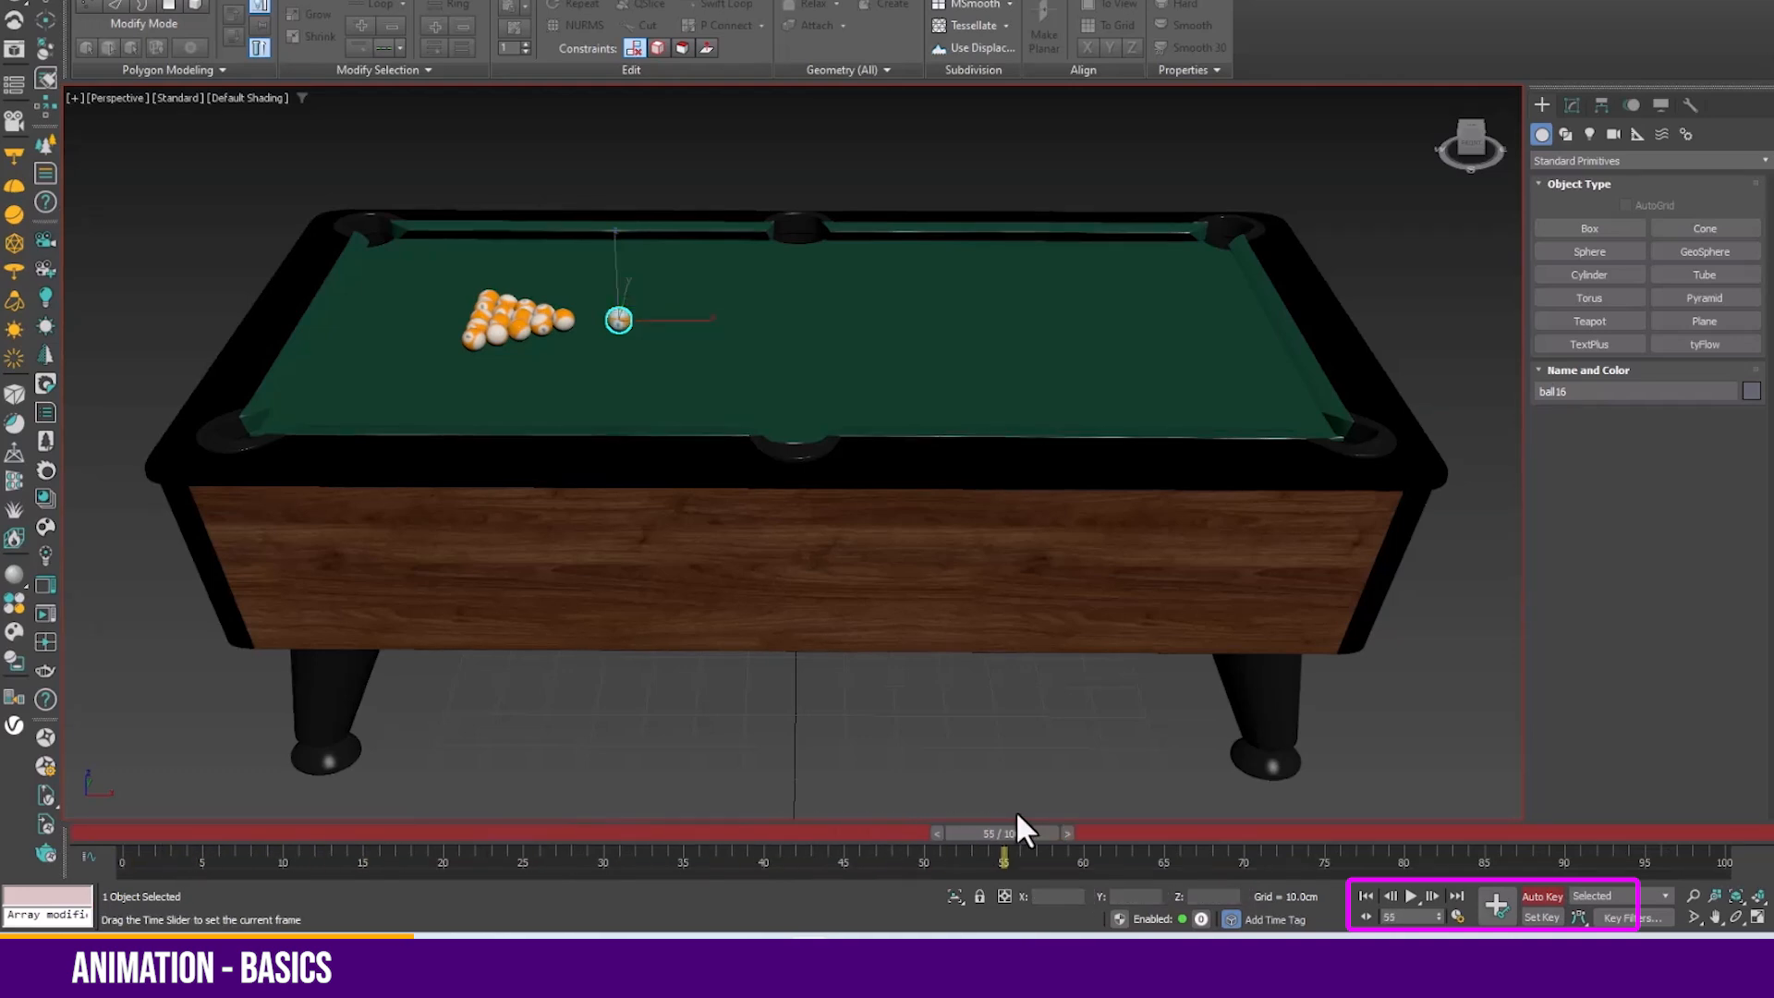
drag(677, 324, 1161, 344)
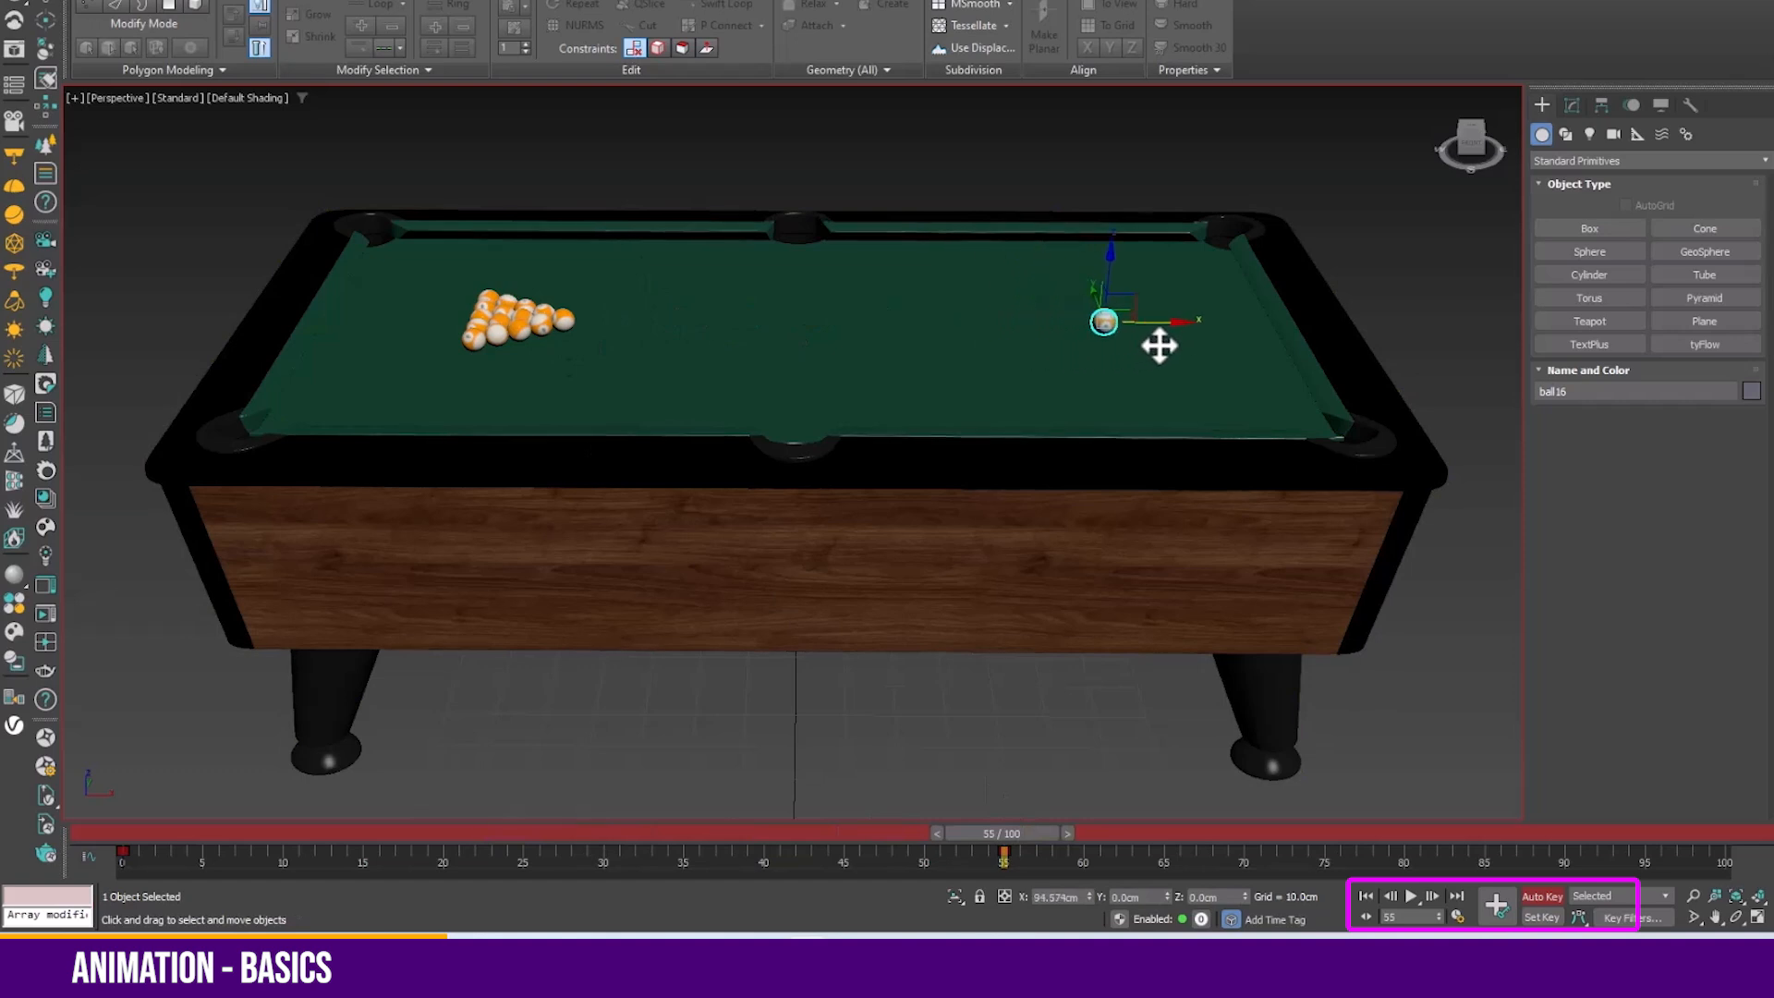
Return to frame 0 with Auto Key off and choose the Auto tangent as the default for new keys
click(1542, 897)
drag(1004, 833, 111, 836)
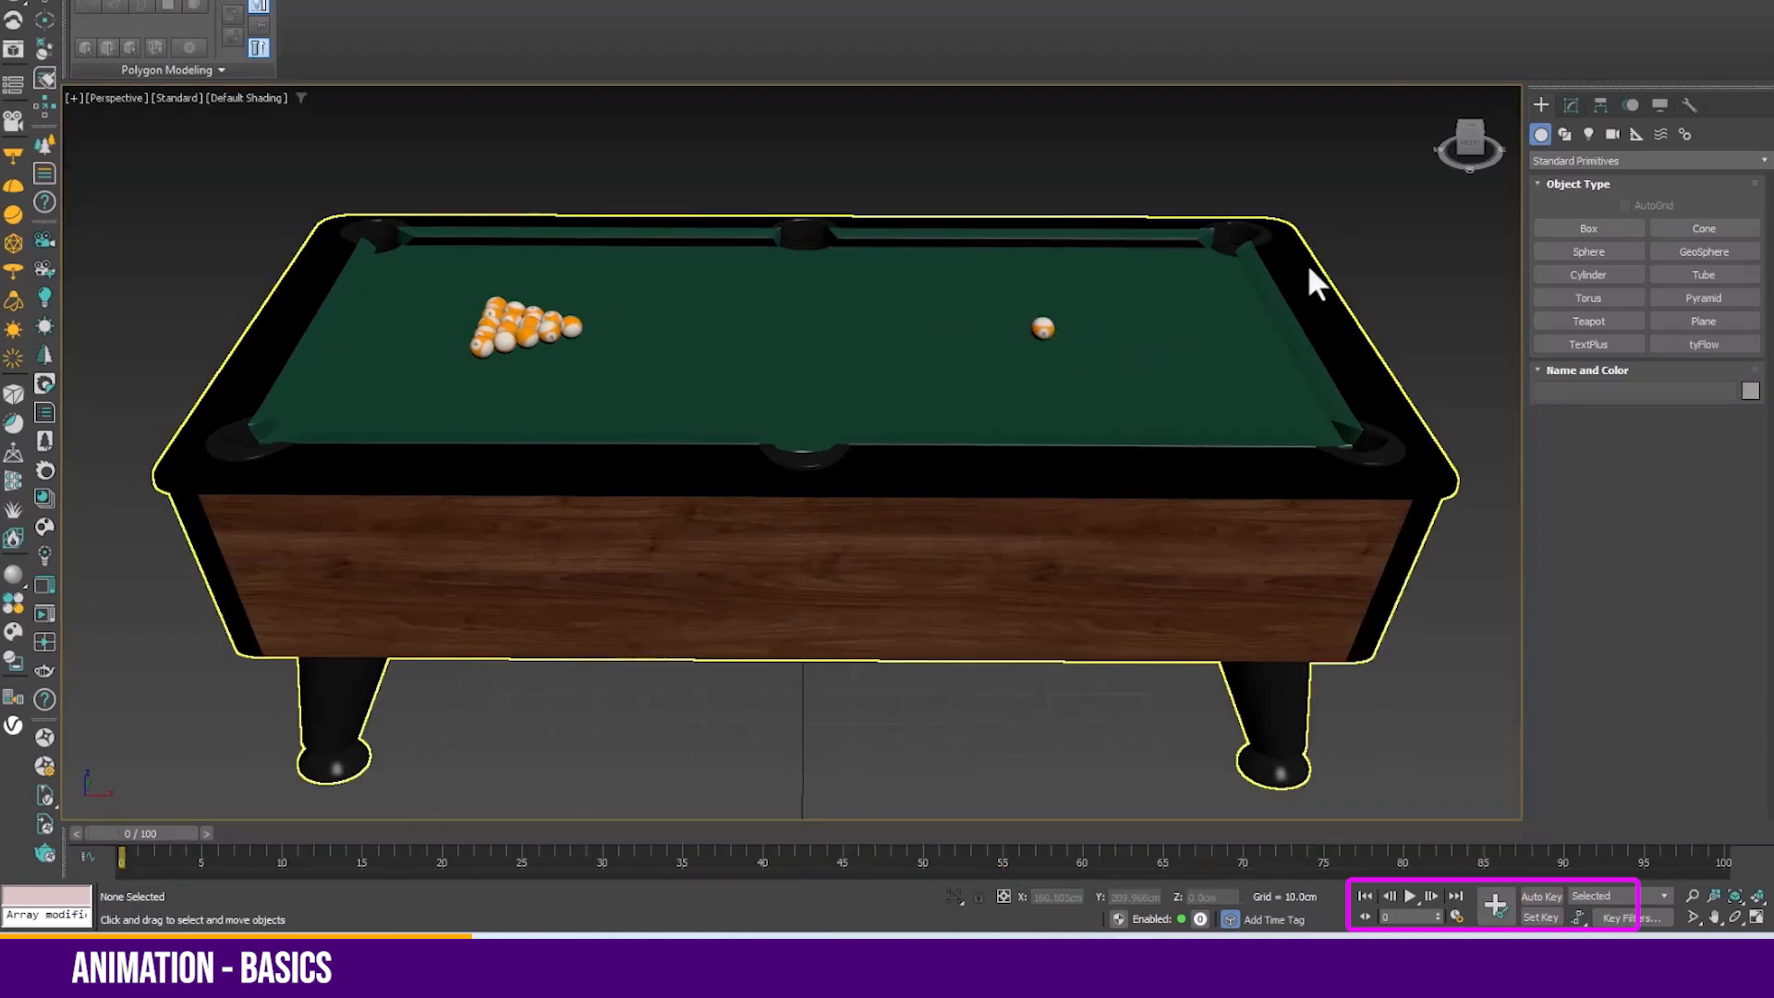
click(1580, 918)
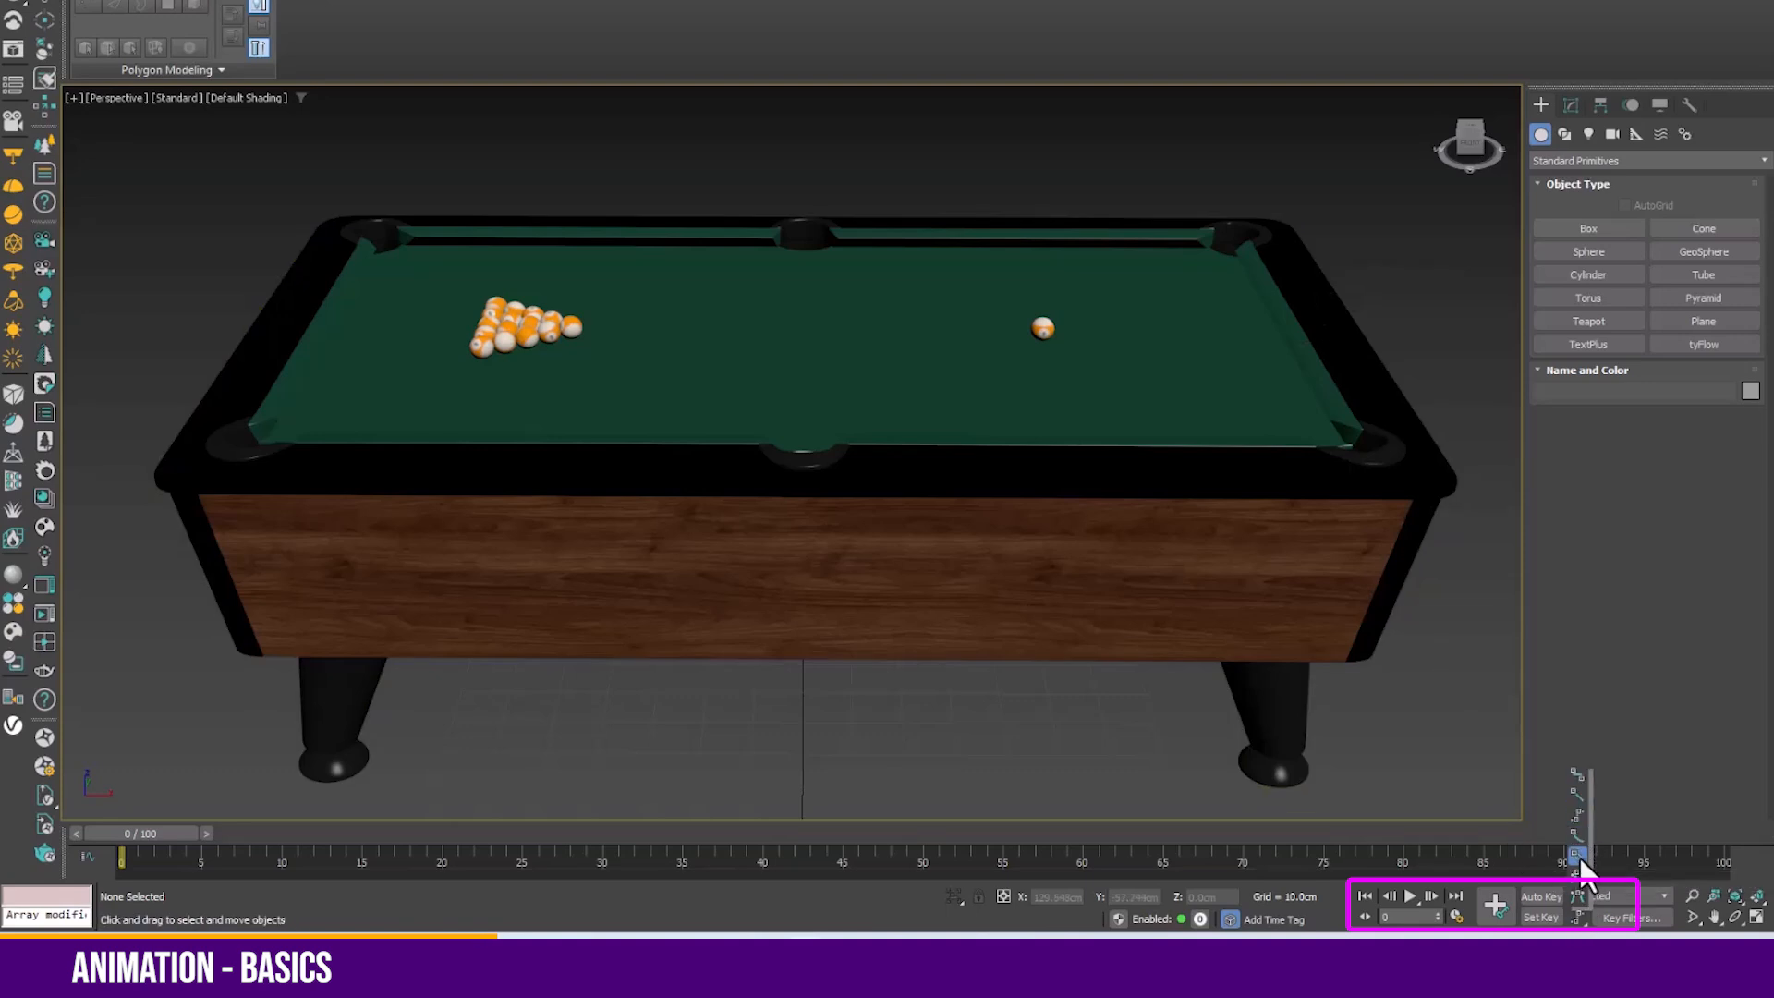
click(1579, 898)
Clone ball16 twice along Y, placing one copy at about 16.4 cm and the other at about -18.3 cm
click(1043, 325)
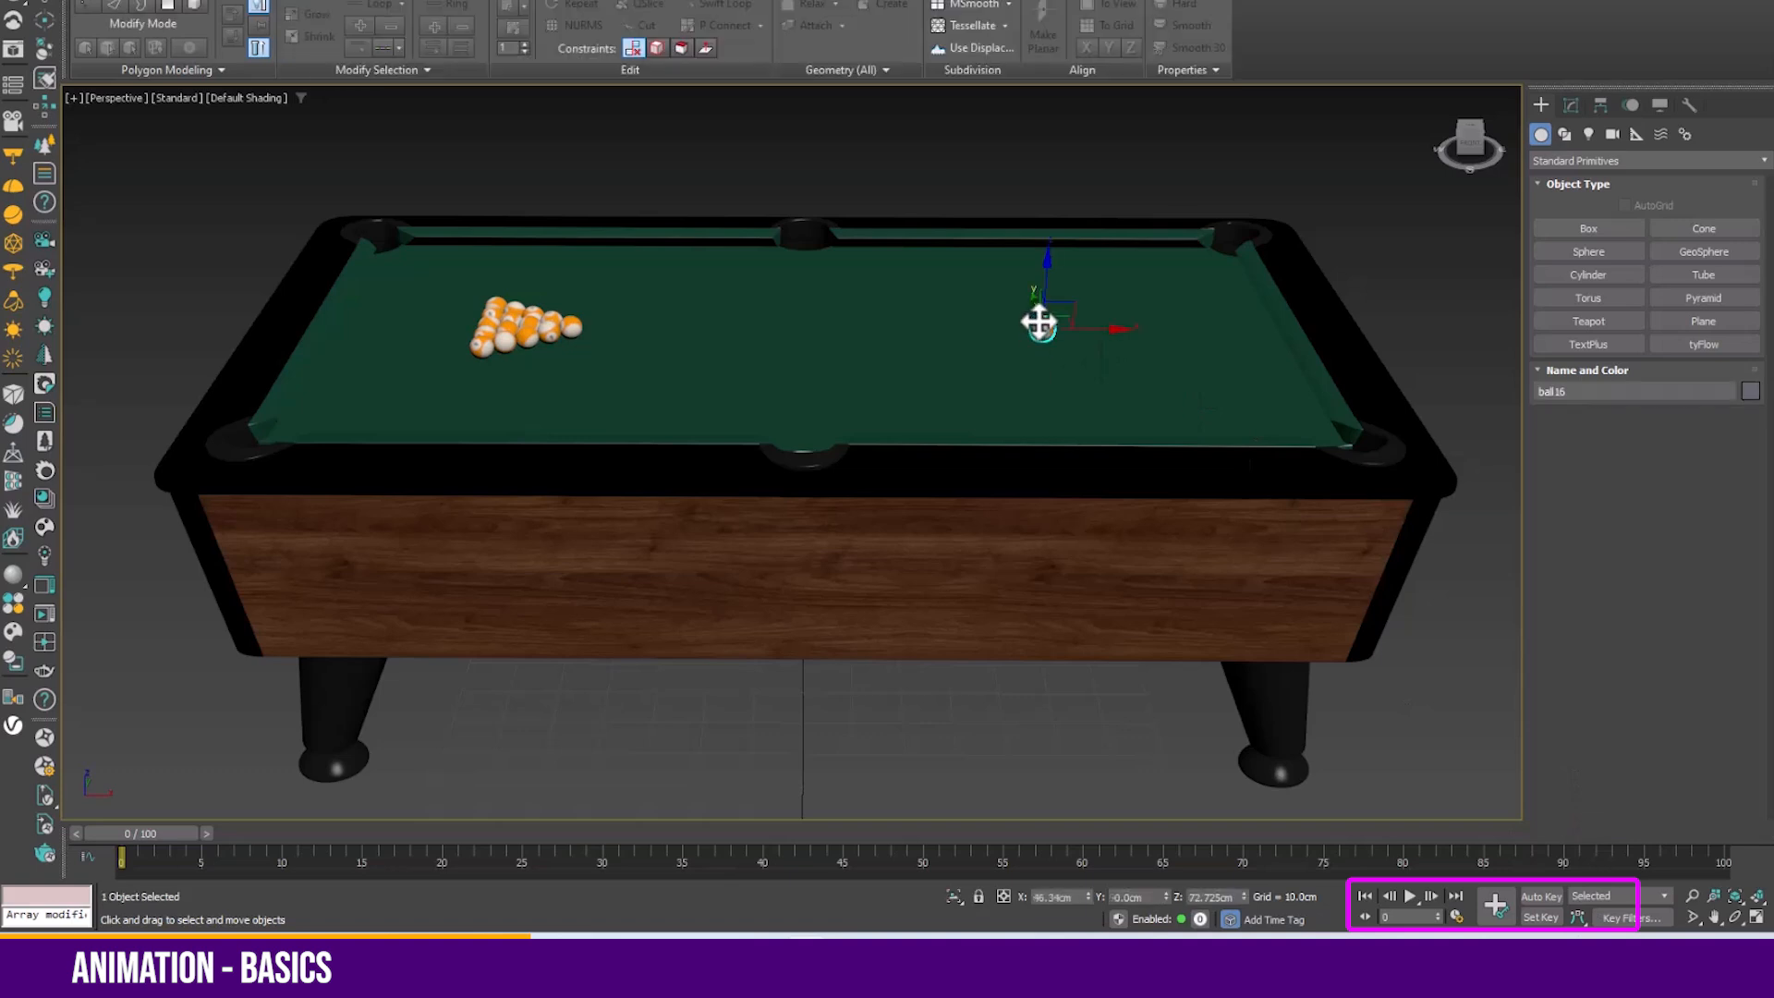
alt+middle_drag(1042, 321, 1113, 348)
shift+drag(1041, 319, 970, 268)
click(889, 486)
shift+drag(961, 271, 1064, 362)
click(889, 486)
Animate ball032 with Auto Key by moving it along X to about -24.9 cm at frame 100
click(986, 286)
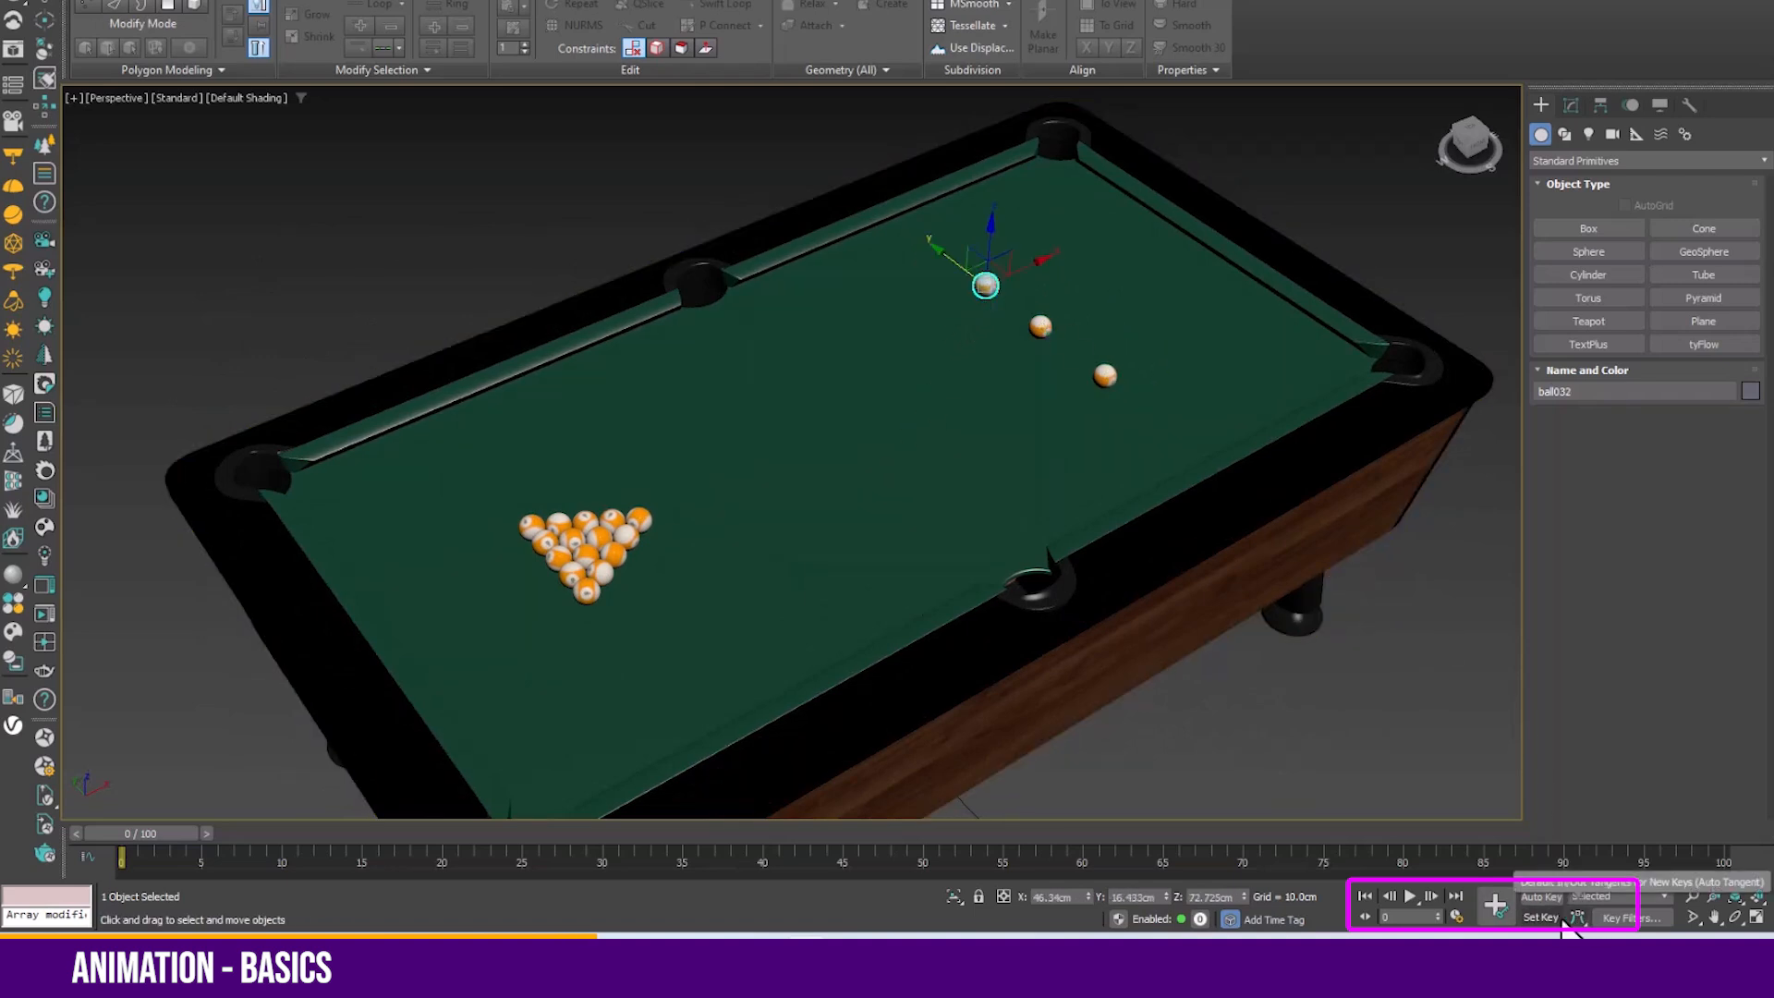
click(1541, 896)
drag(191, 834, 1698, 833)
drag(1017, 242, 745, 420)
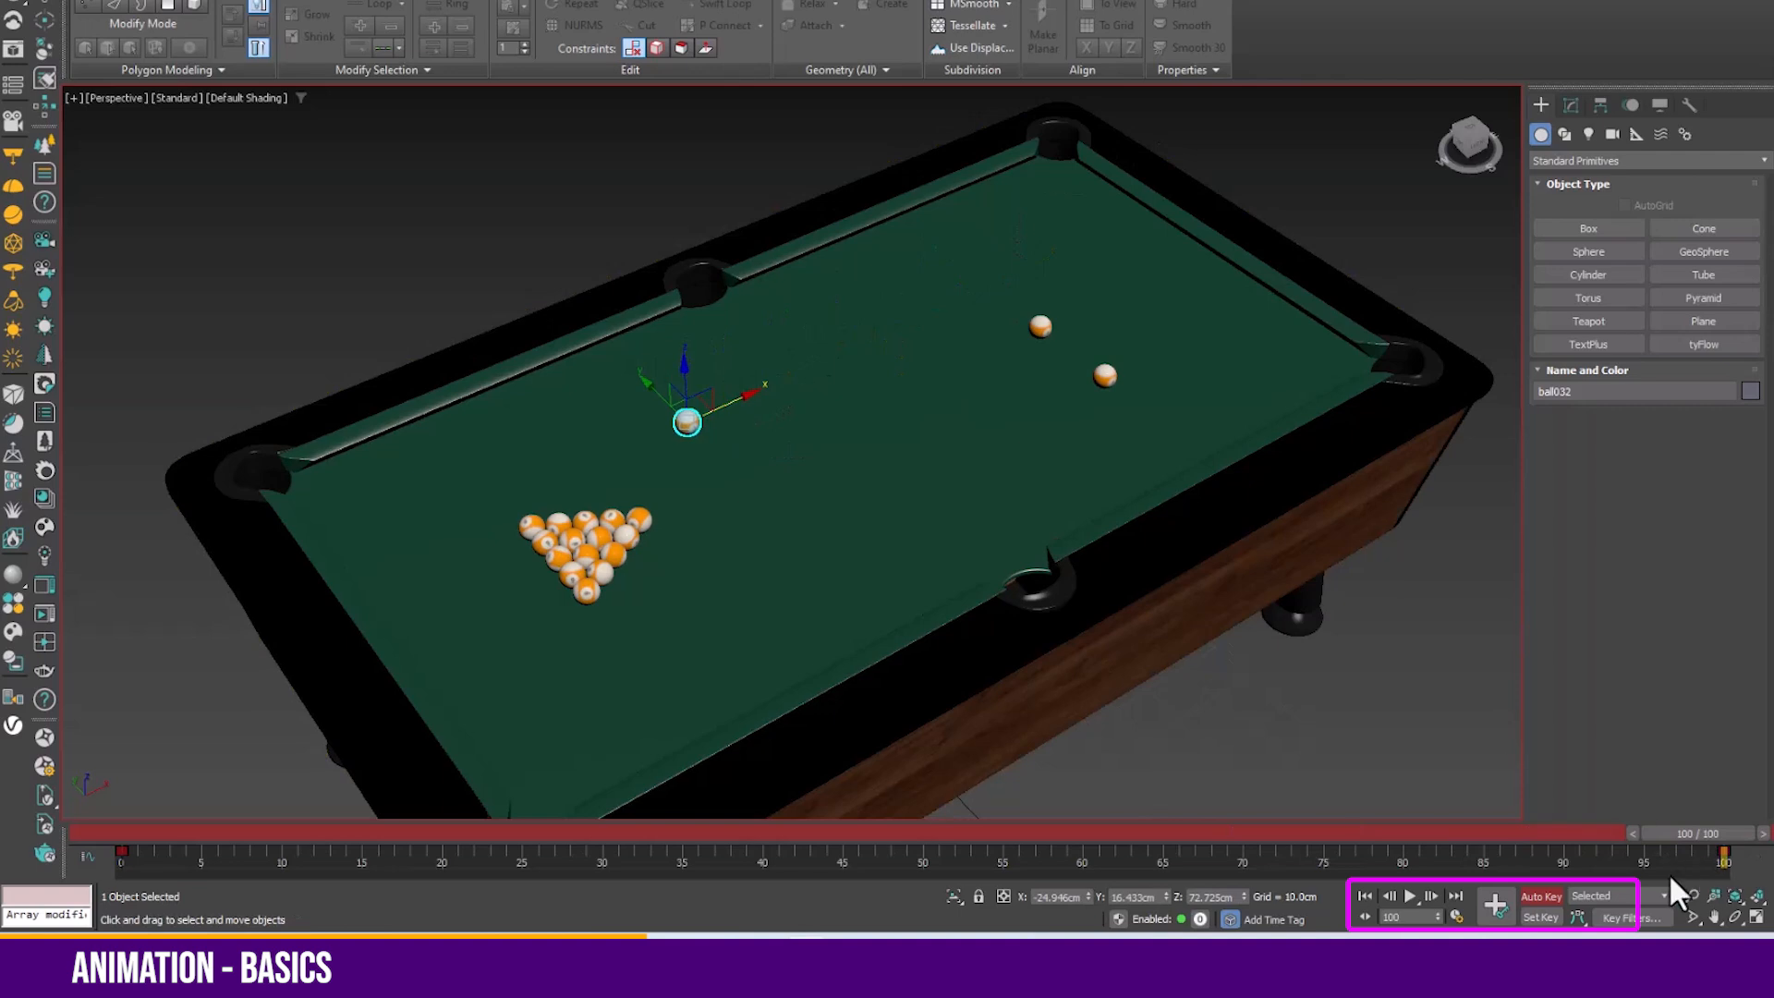
click(1536, 893)
drag(1667, 832, 27, 832)
Make Linear the default tangent for new keys and auto-key the middle ball's move along X toward the rack at frame 100
click(1042, 325)
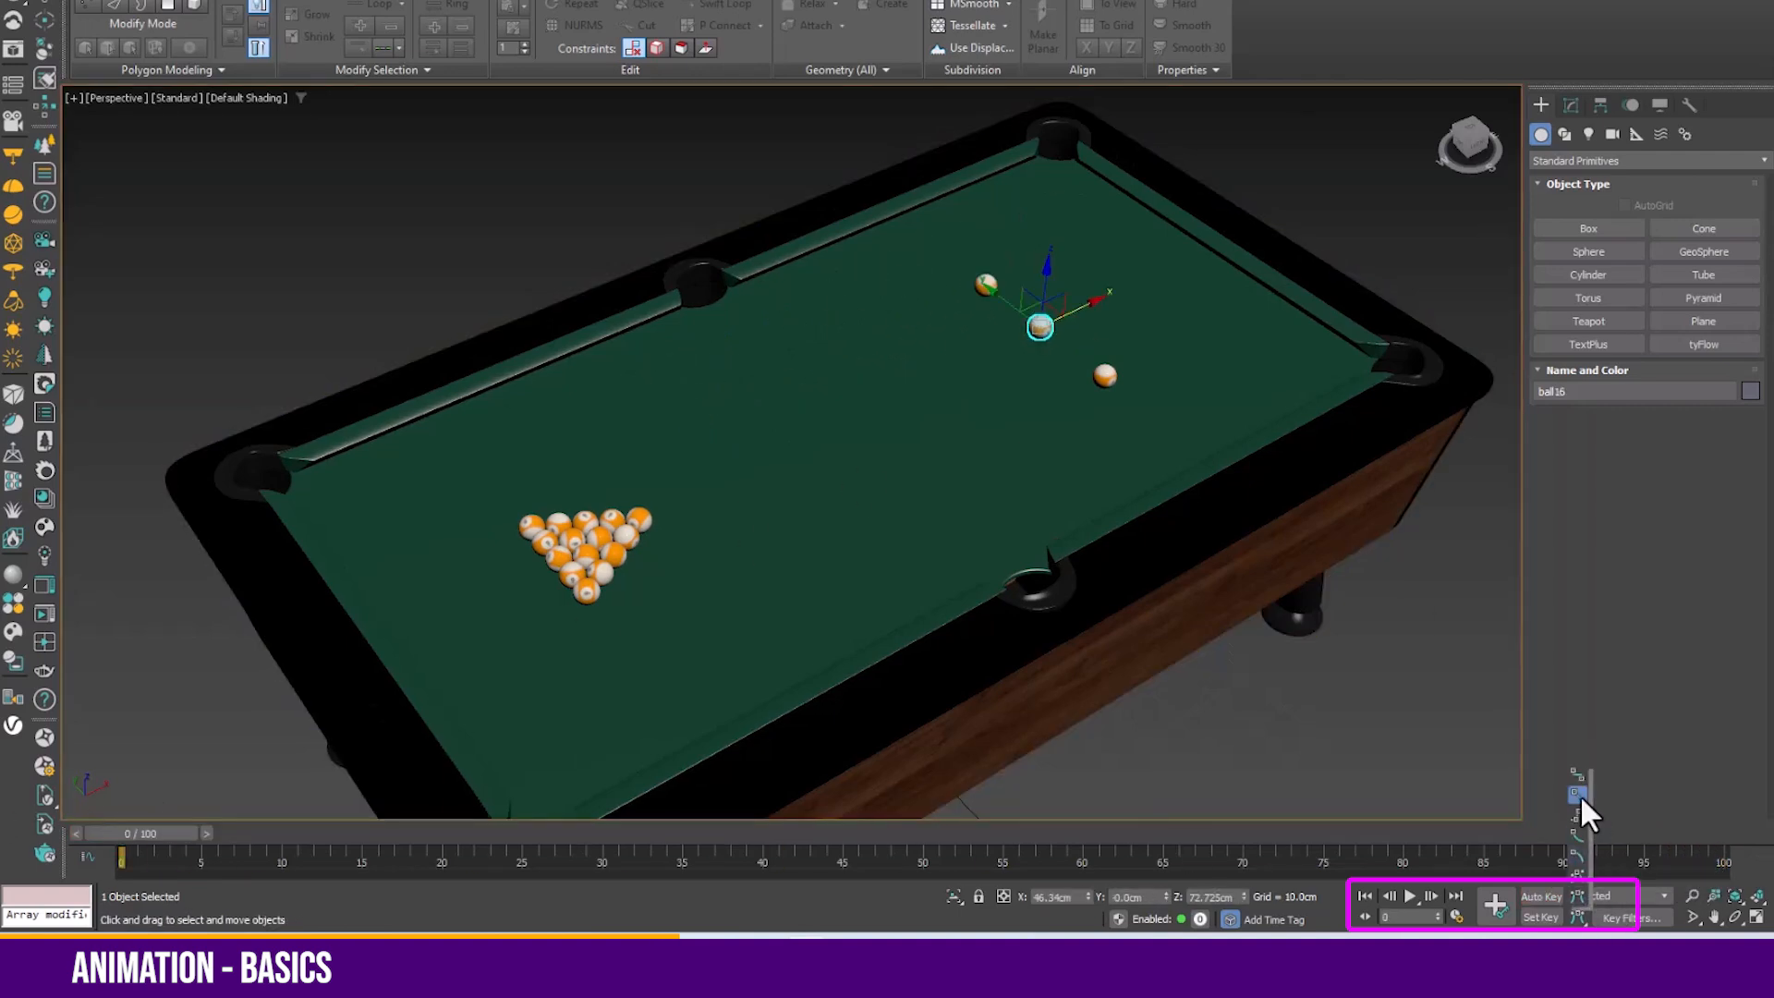
click(1541, 895)
drag(139, 833, 1696, 832)
drag(1086, 310, 802, 444)
Align the middle ball to ball032 on X position only, center to center, and leave Auto Key mode
key(alt+a)
click(688, 421)
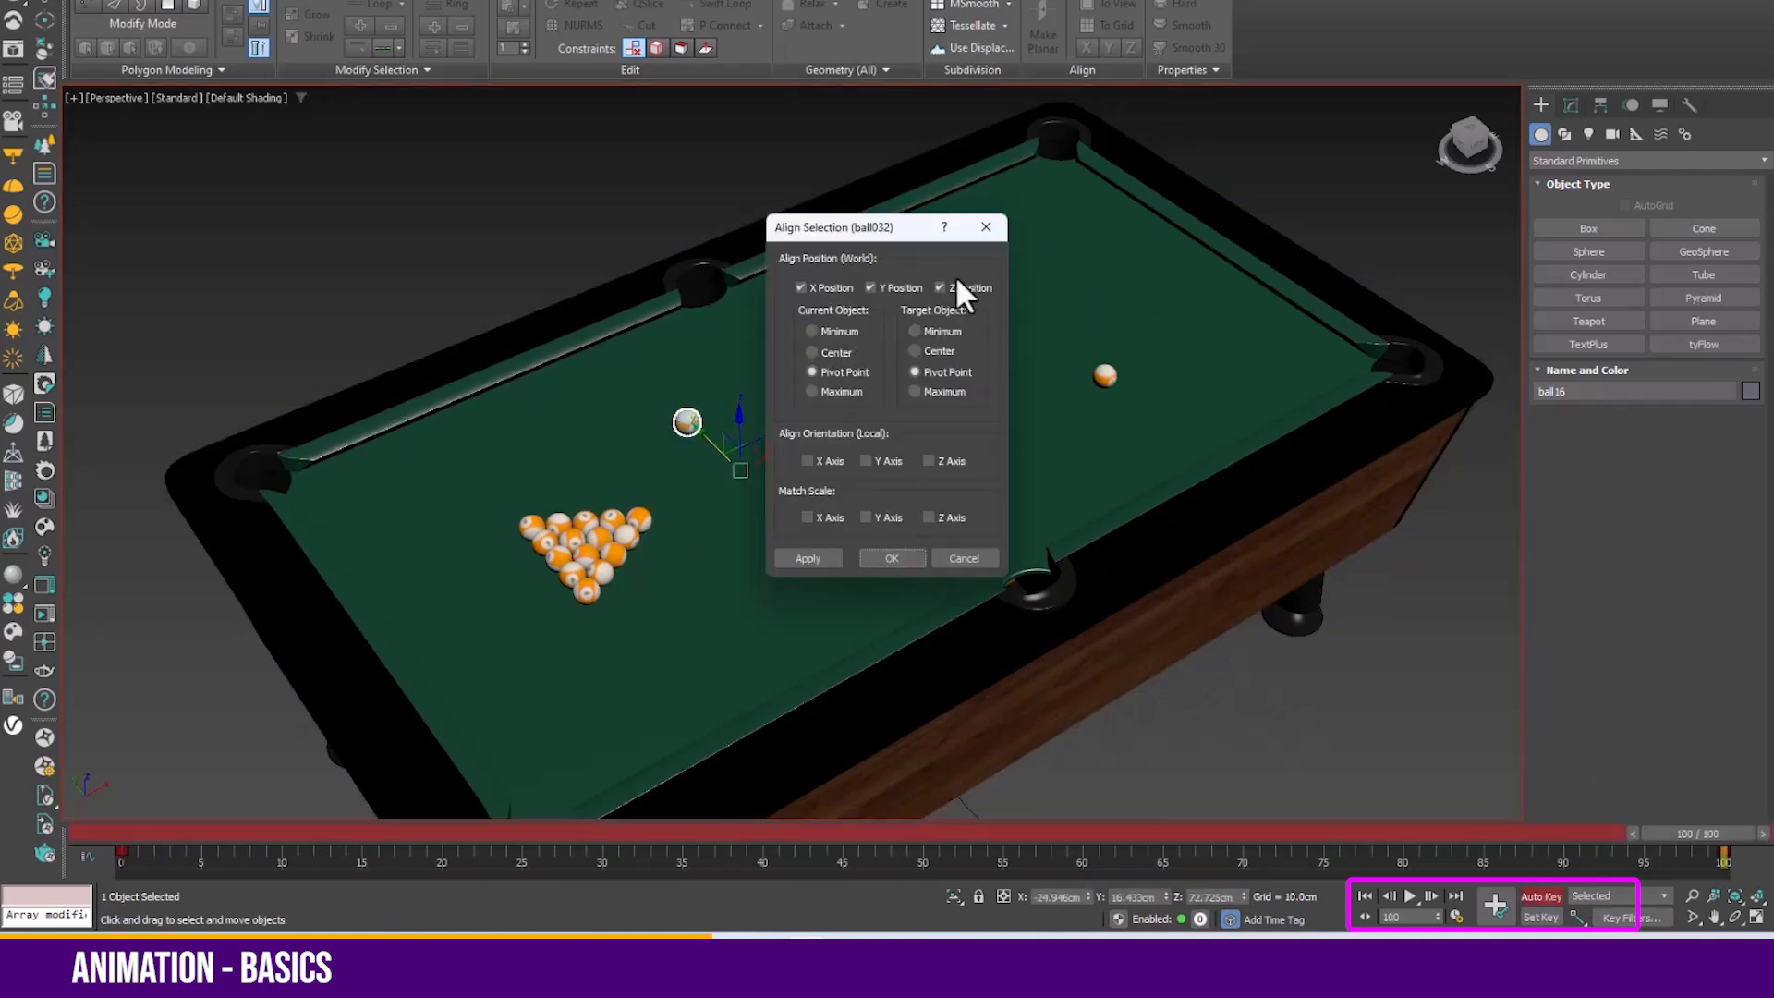
click(896, 286)
click(832, 353)
click(917, 351)
click(906, 560)
click(1551, 897)
Make Fast the default tangent for new keys and auto-key ball033's move along X toward the rack at frame 100
click(1582, 919)
click(1576, 841)
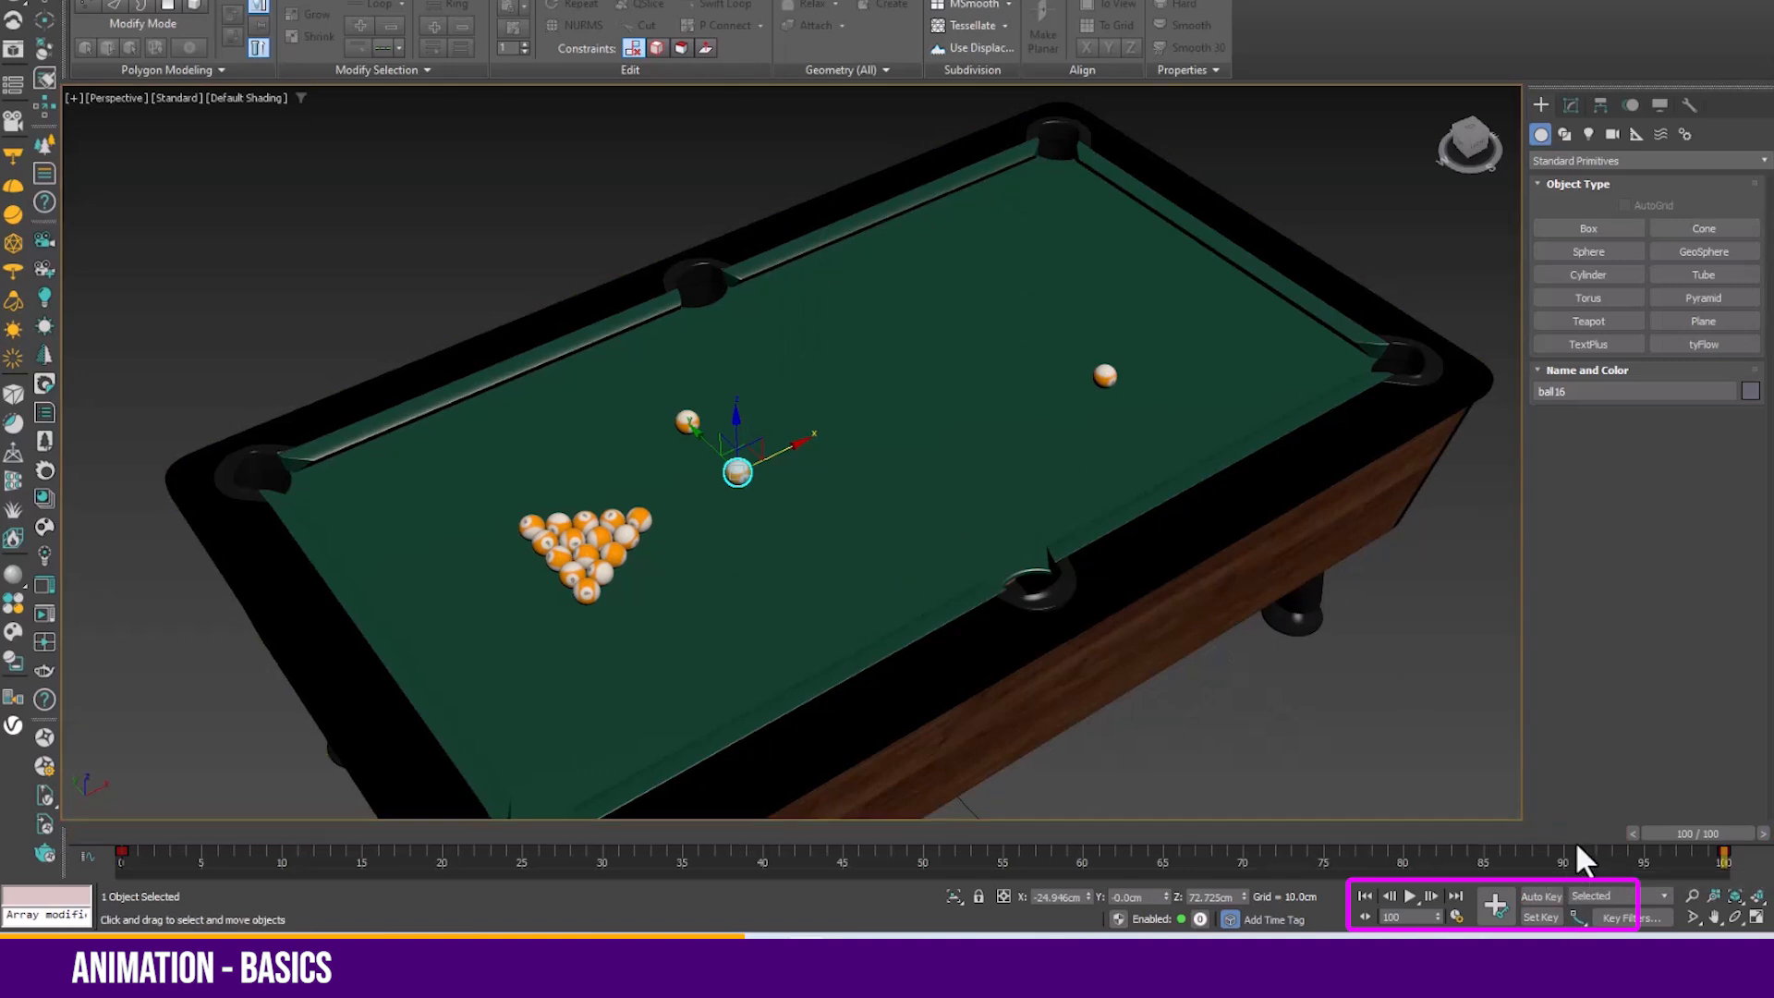
click(1541, 898)
click(1106, 377)
drag(1153, 357, 847, 508)
Align ball033 with the middle ball on X position and leave Auto Key mode
key(alt+a)
click(737, 472)
click(893, 558)
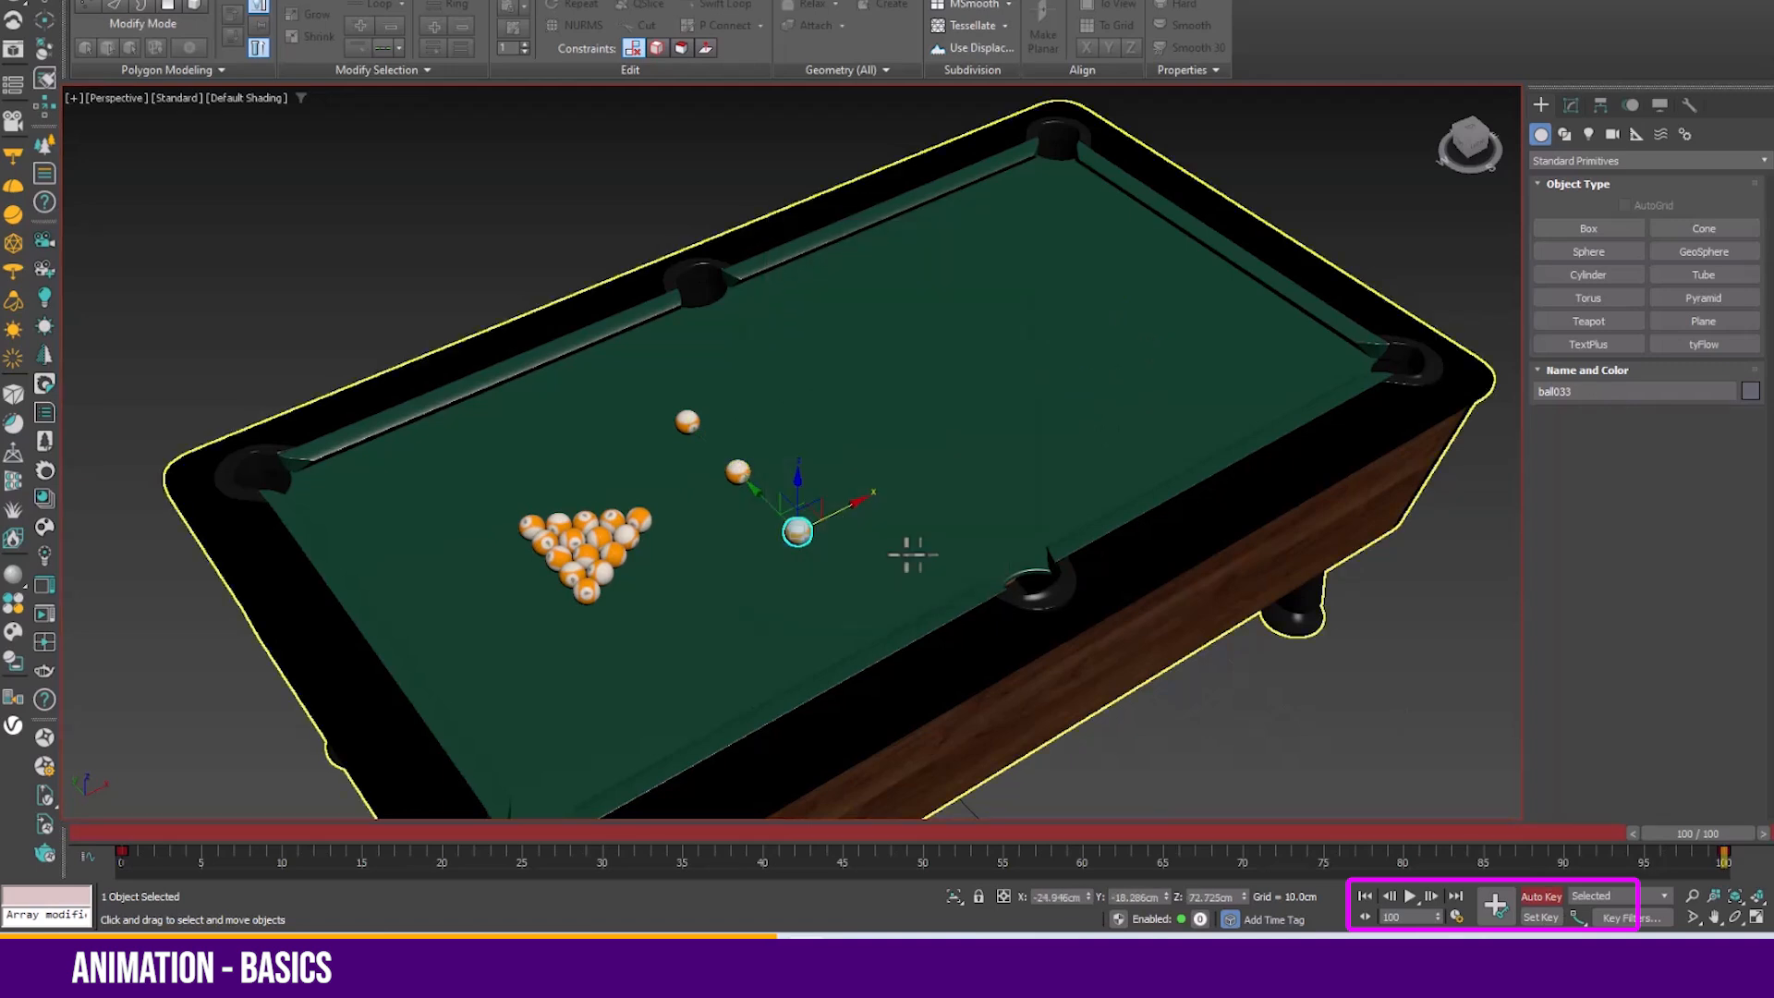
click(1541, 896)
Play the animation to compare the three balls' movement, stop it and return to frame 0
click(1410, 897)
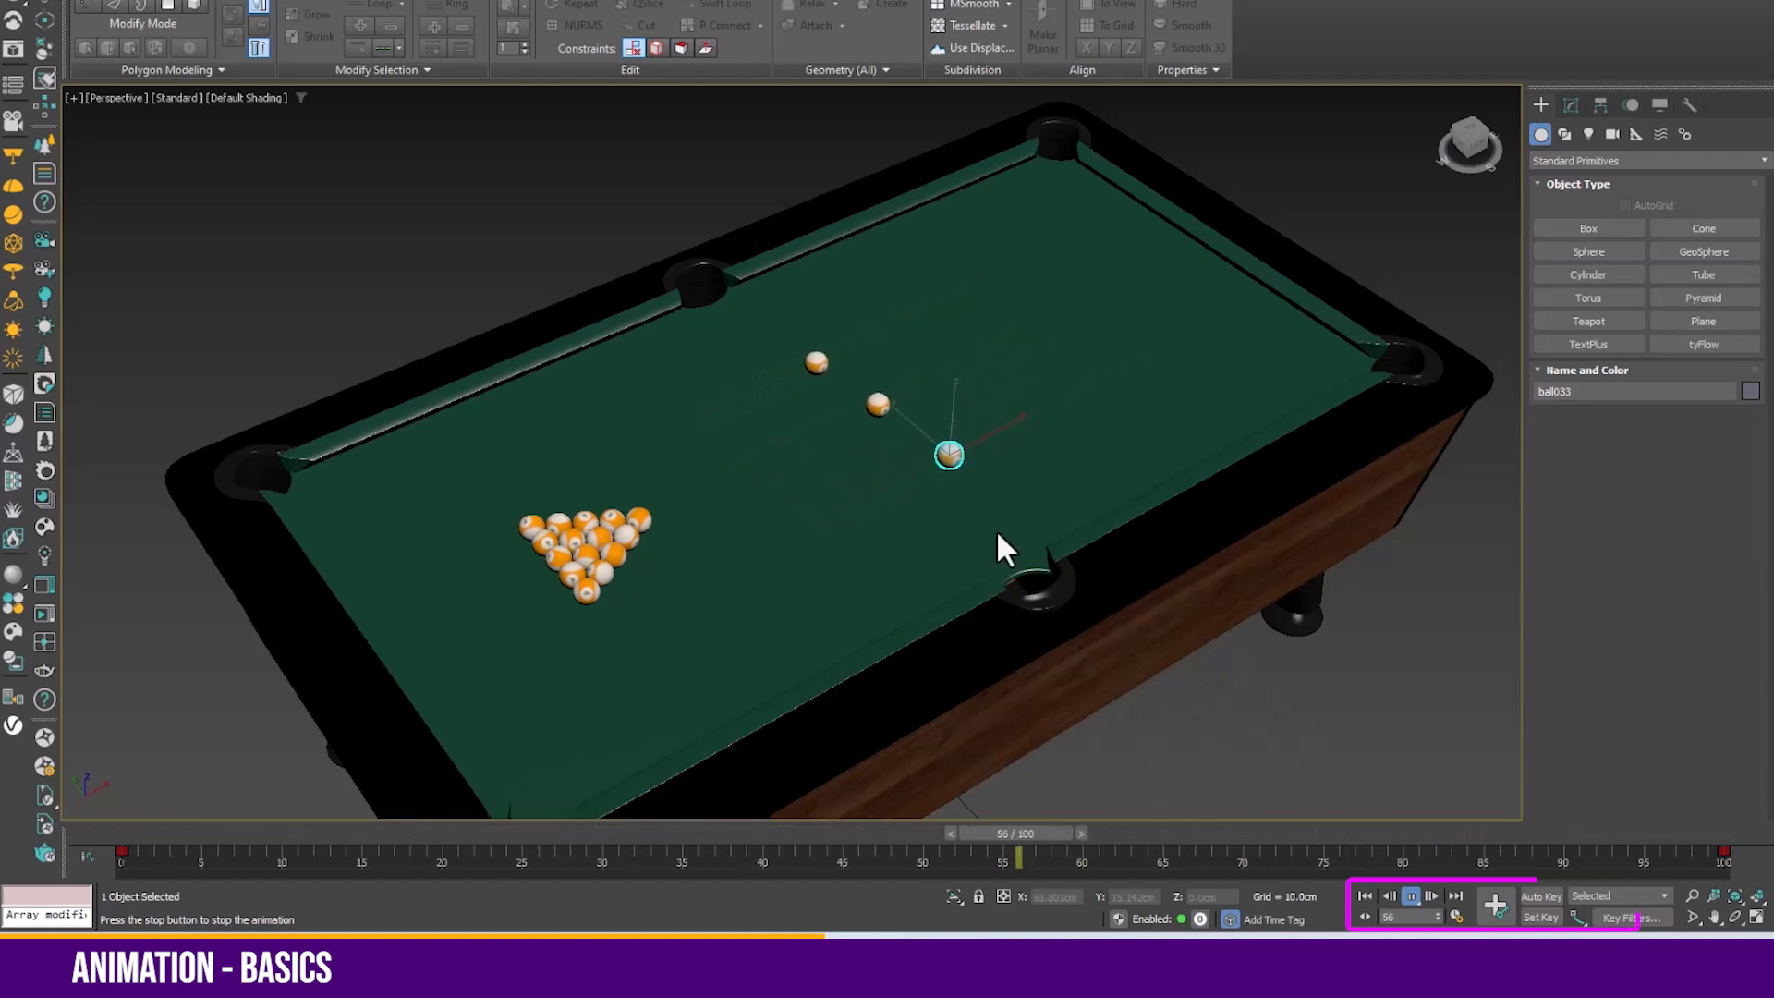
click(1411, 895)
drag(730, 833, 231, 833)
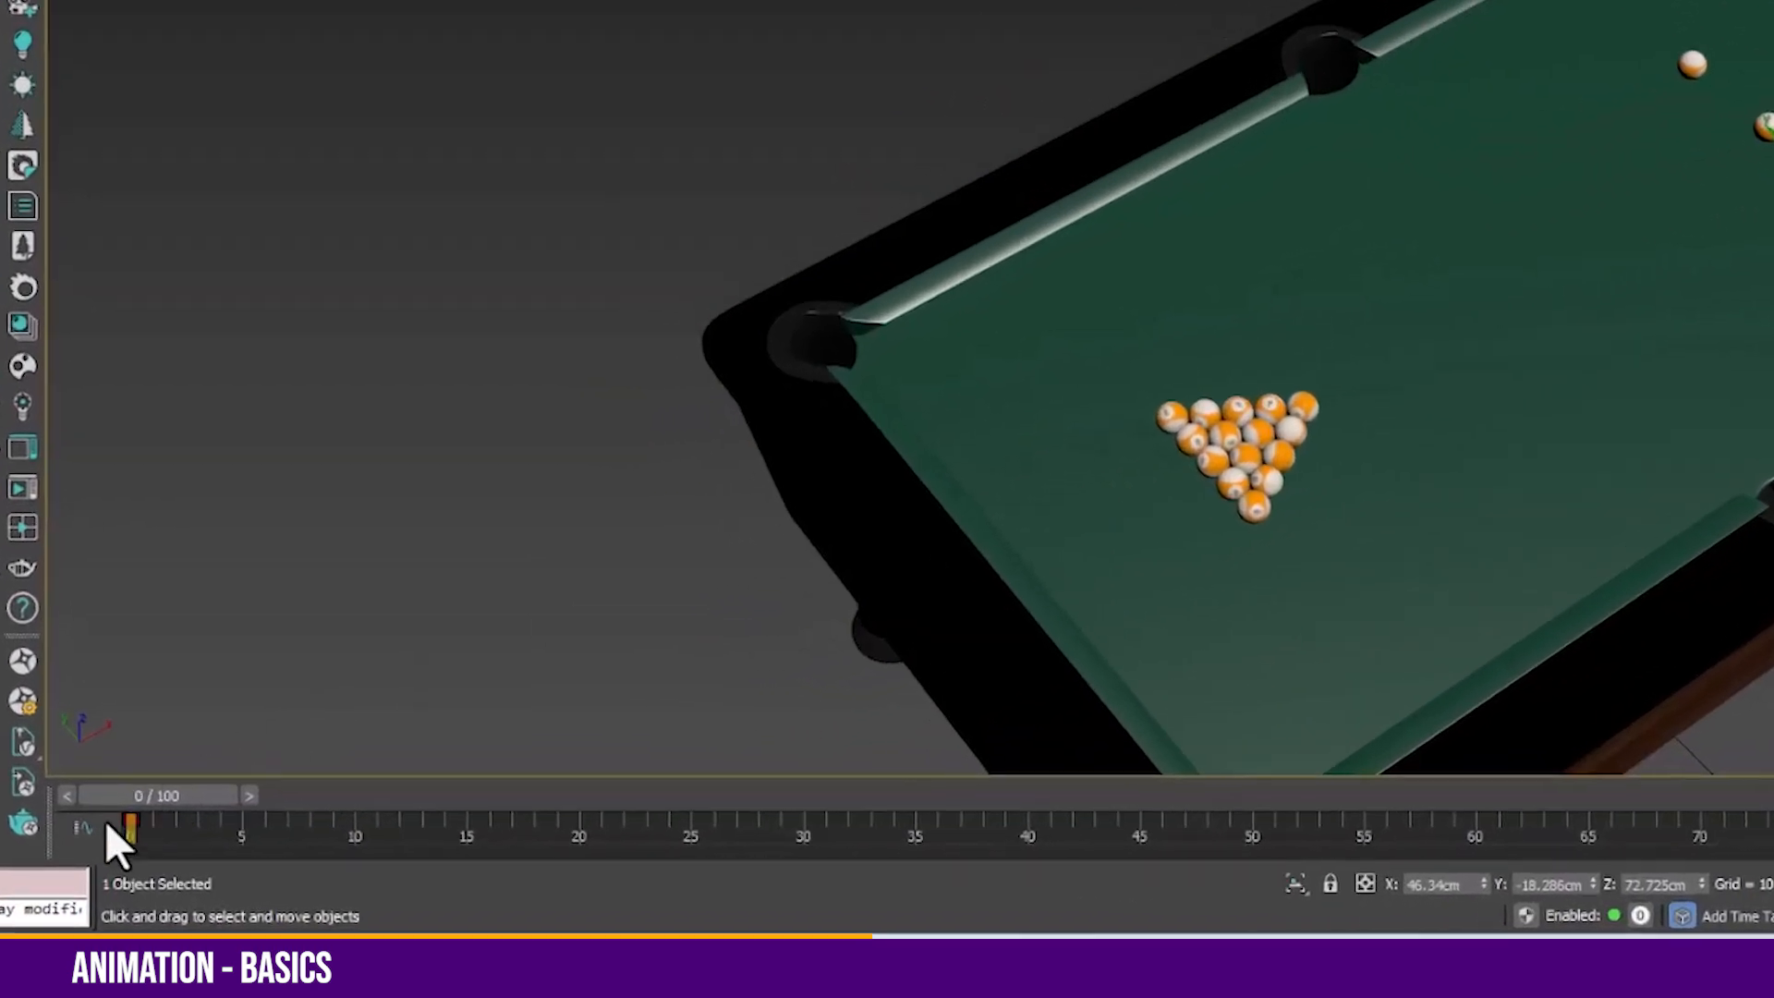
Open the full Curve Editor for the selected ball033
click(85, 829)
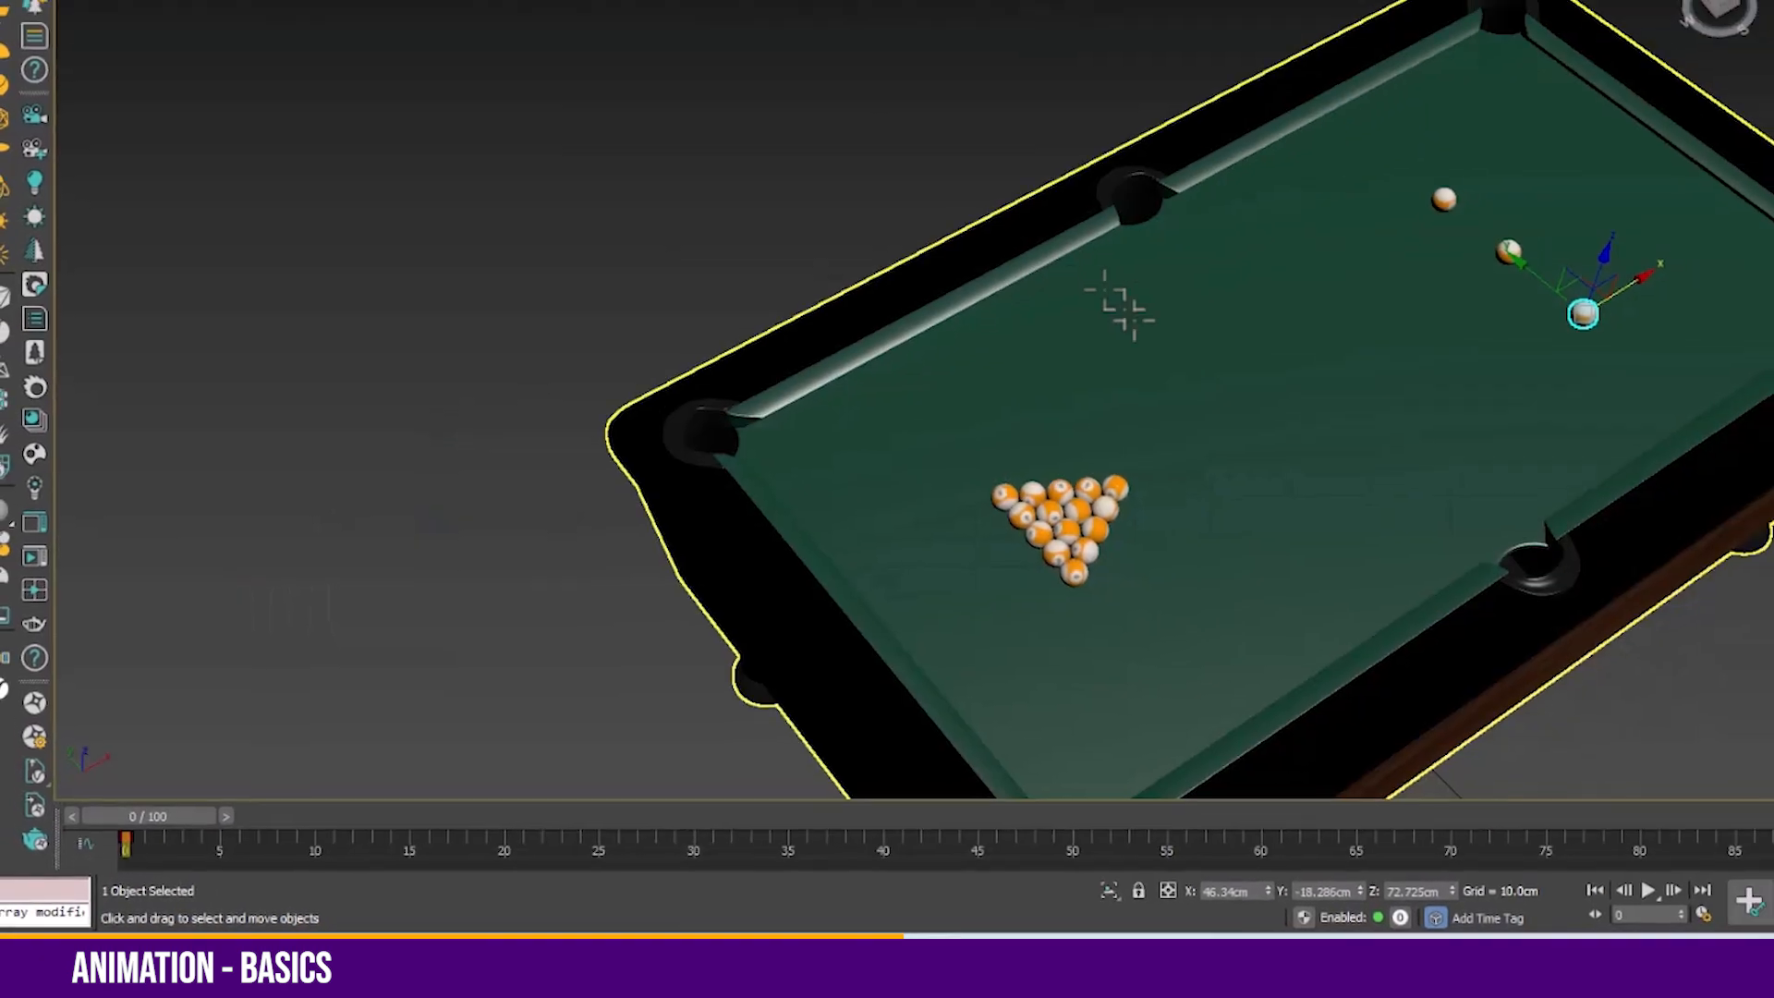
right_click(968, 408)
click(1007, 600)
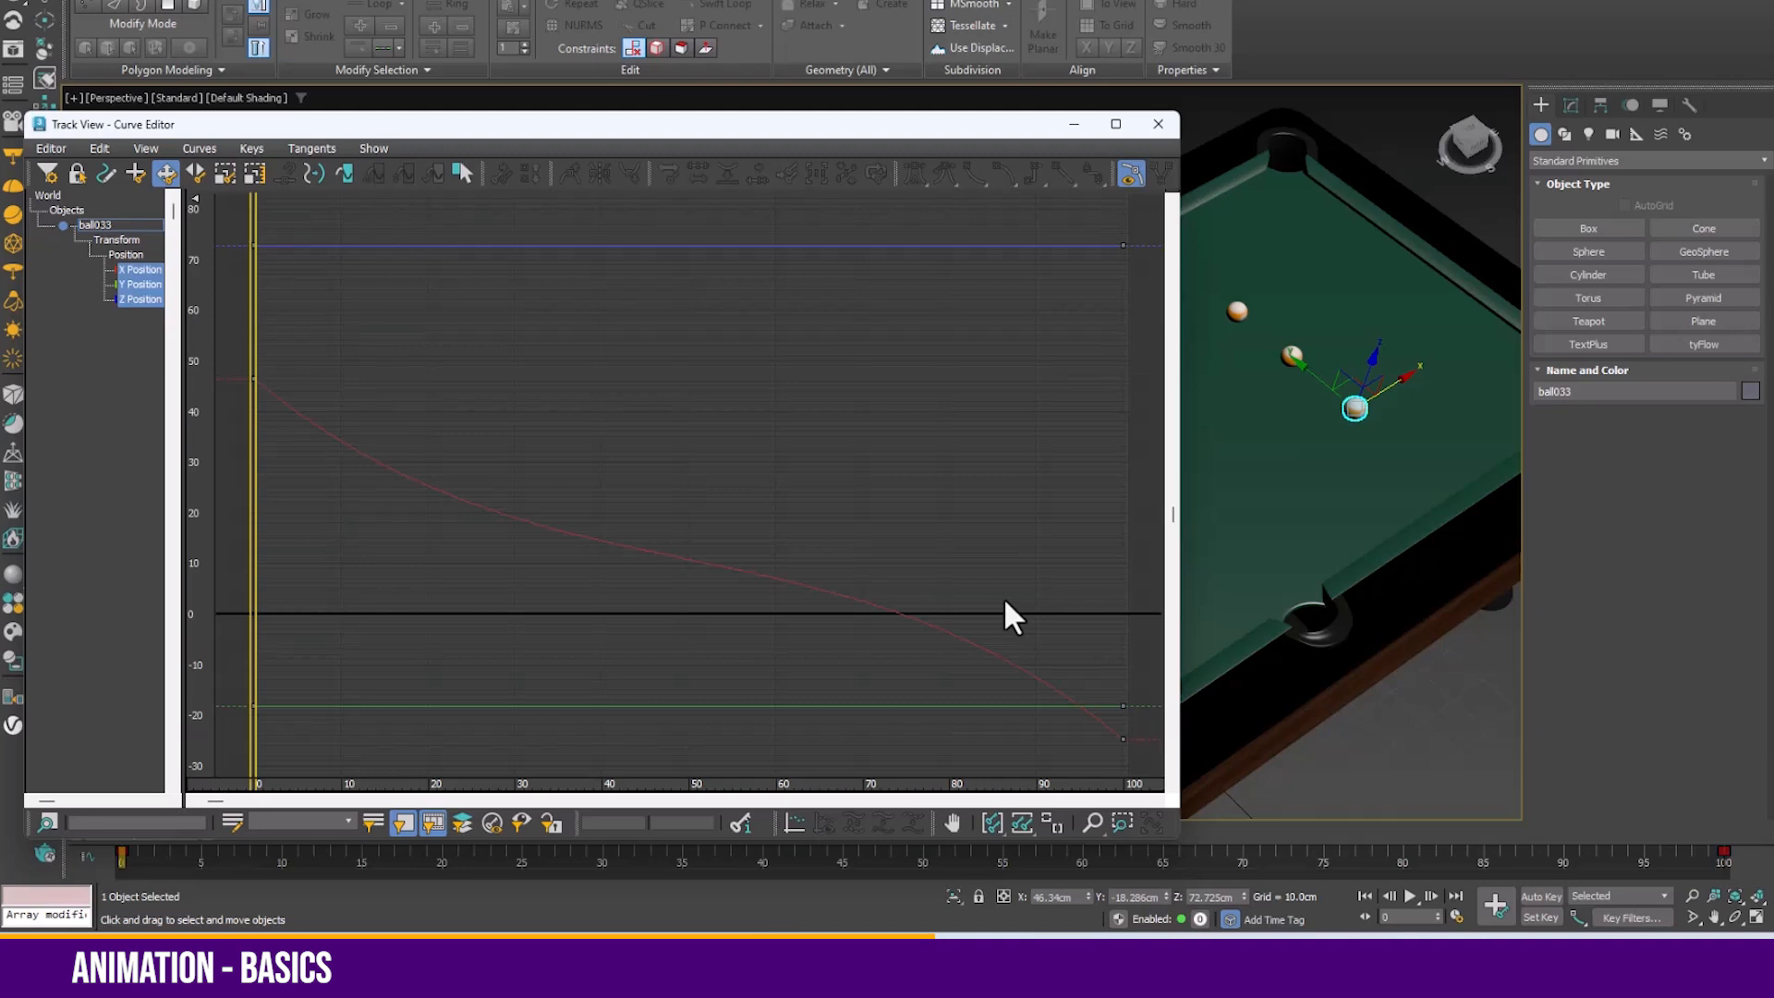
Explore the Curve Editor's navigation by panning, zooming, zooming a region and framing the horizontal and value extents
mouse_move(895, 437)
middle_down()
mouse_move(901, 406)
mouse_move(876, 452)
mouse_move(819, 448)
mouse_move(902, 440)
mouse_move(903, 424)
mouse_move(879, 400)
mouse_move(867, 436)
middle_up()
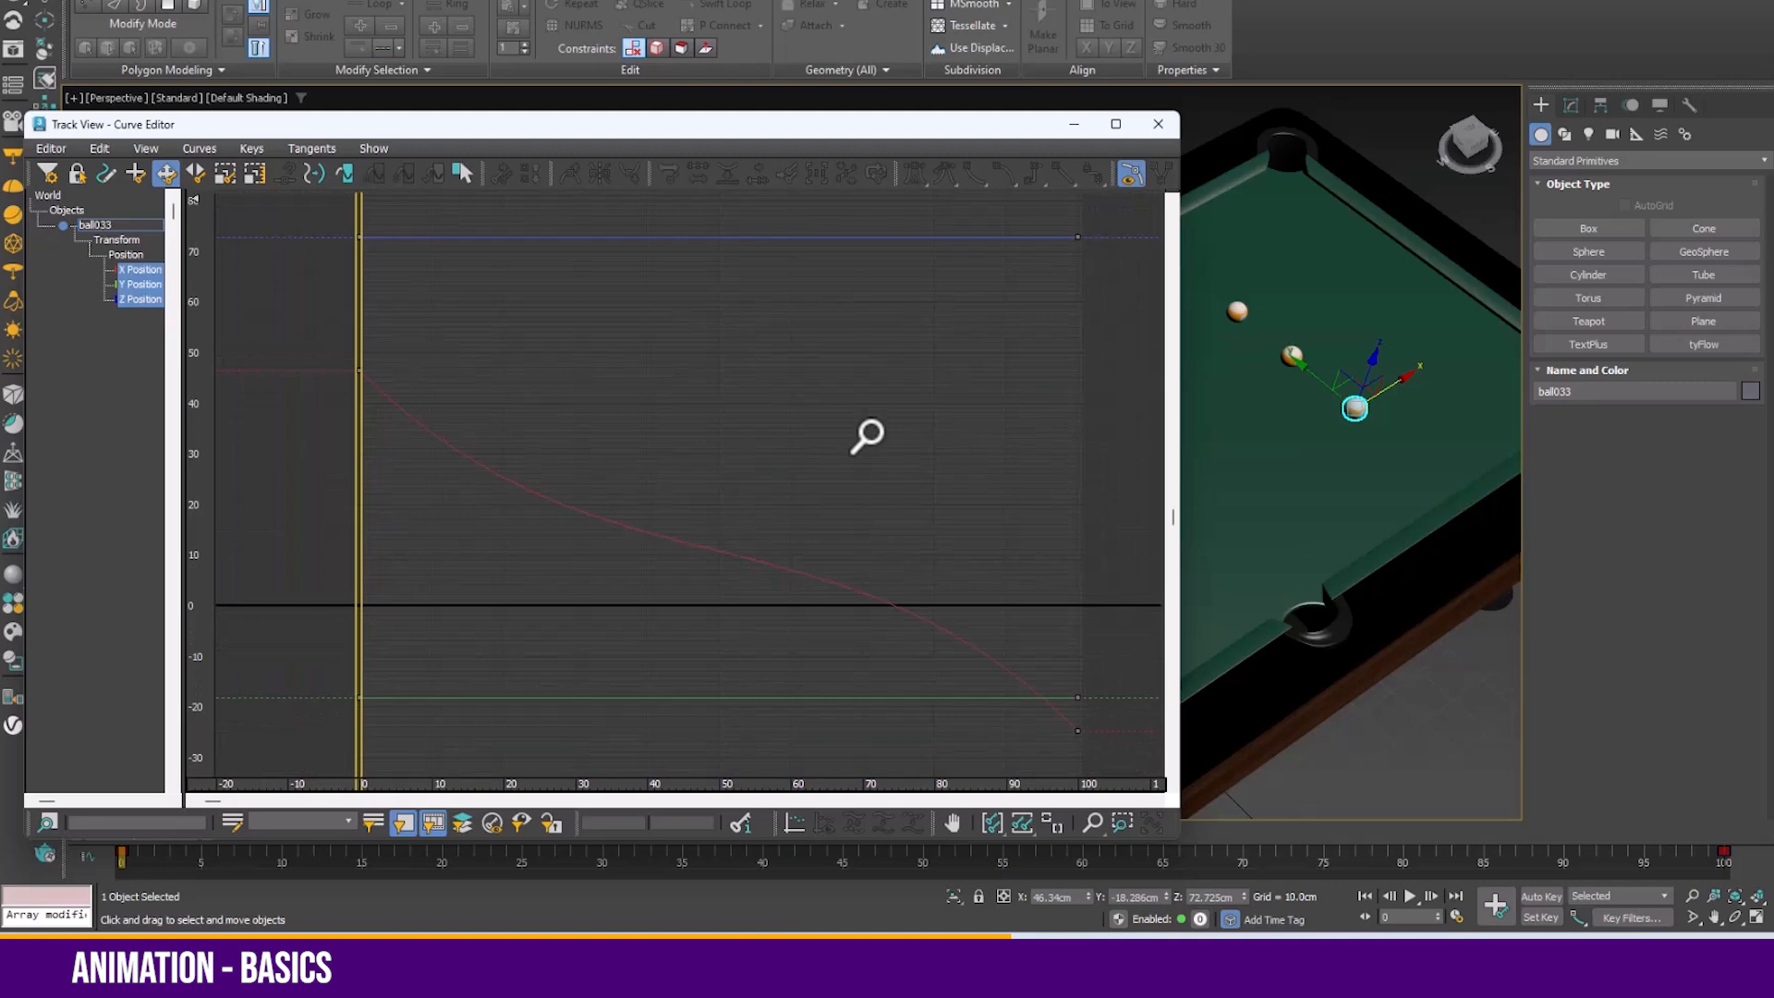
click(993, 824)
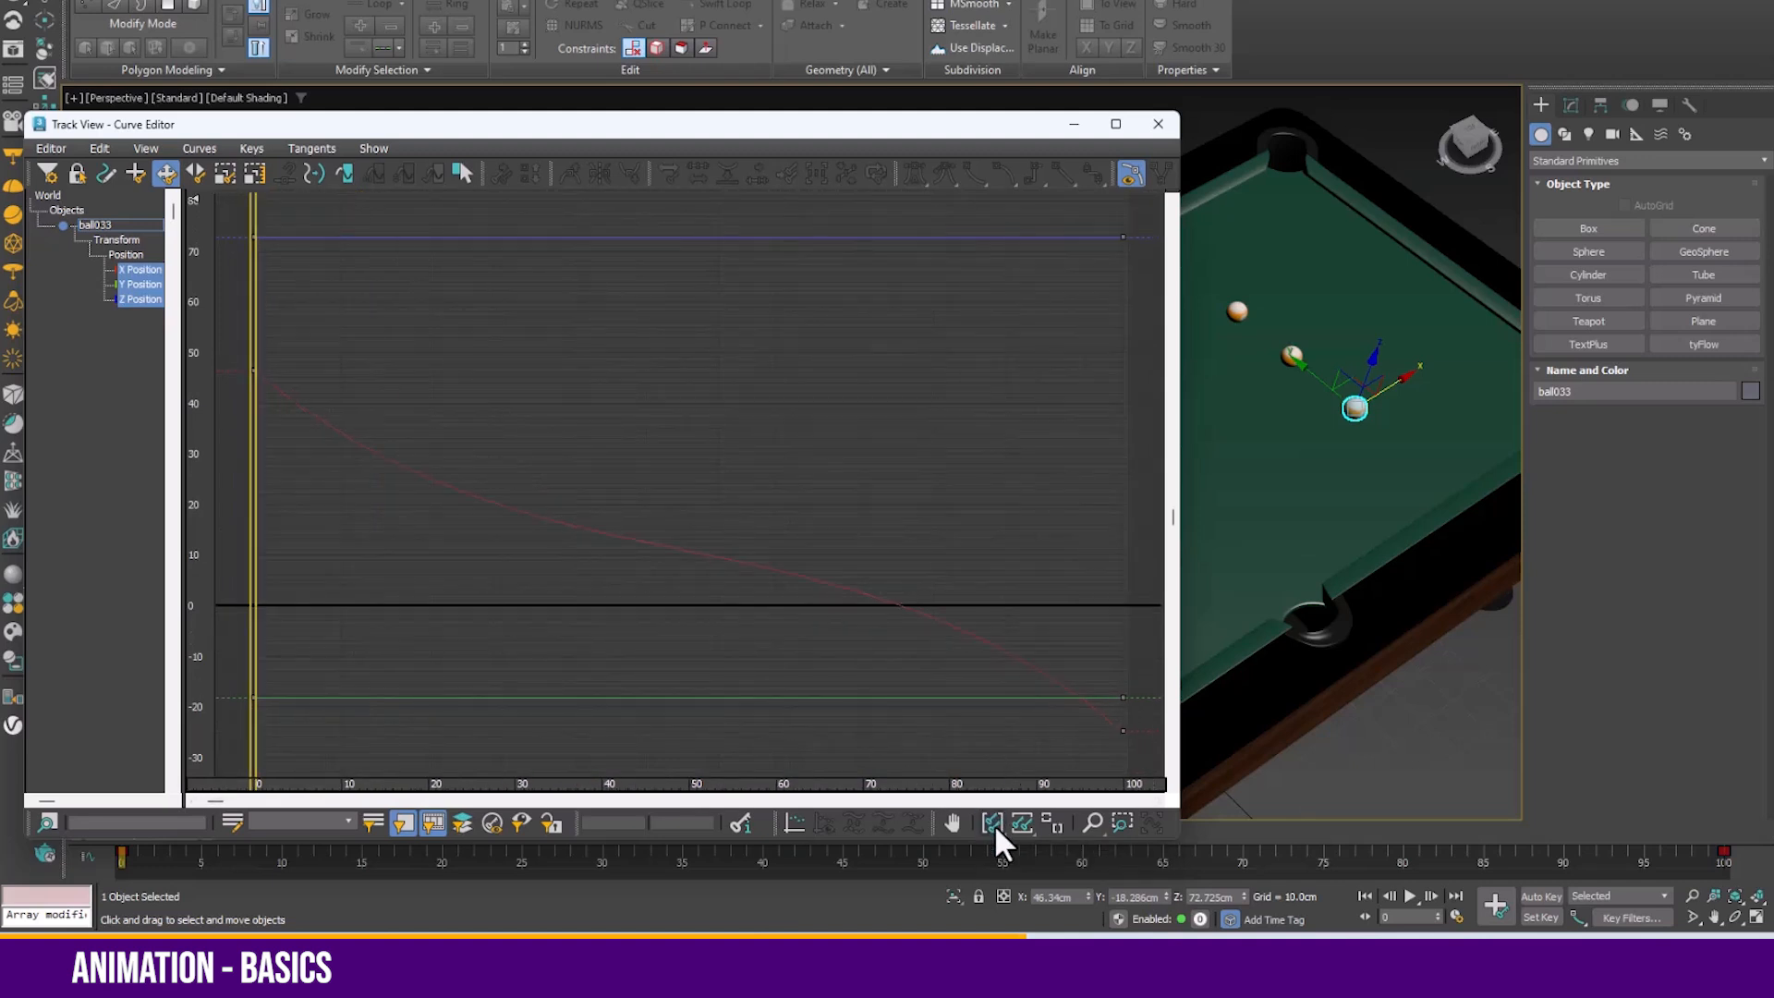
click(1023, 825)
click(1092, 823)
drag(888, 456, 762, 725)
click(1120, 822)
click(992, 823)
click(1022, 824)
right_click(907, 503)
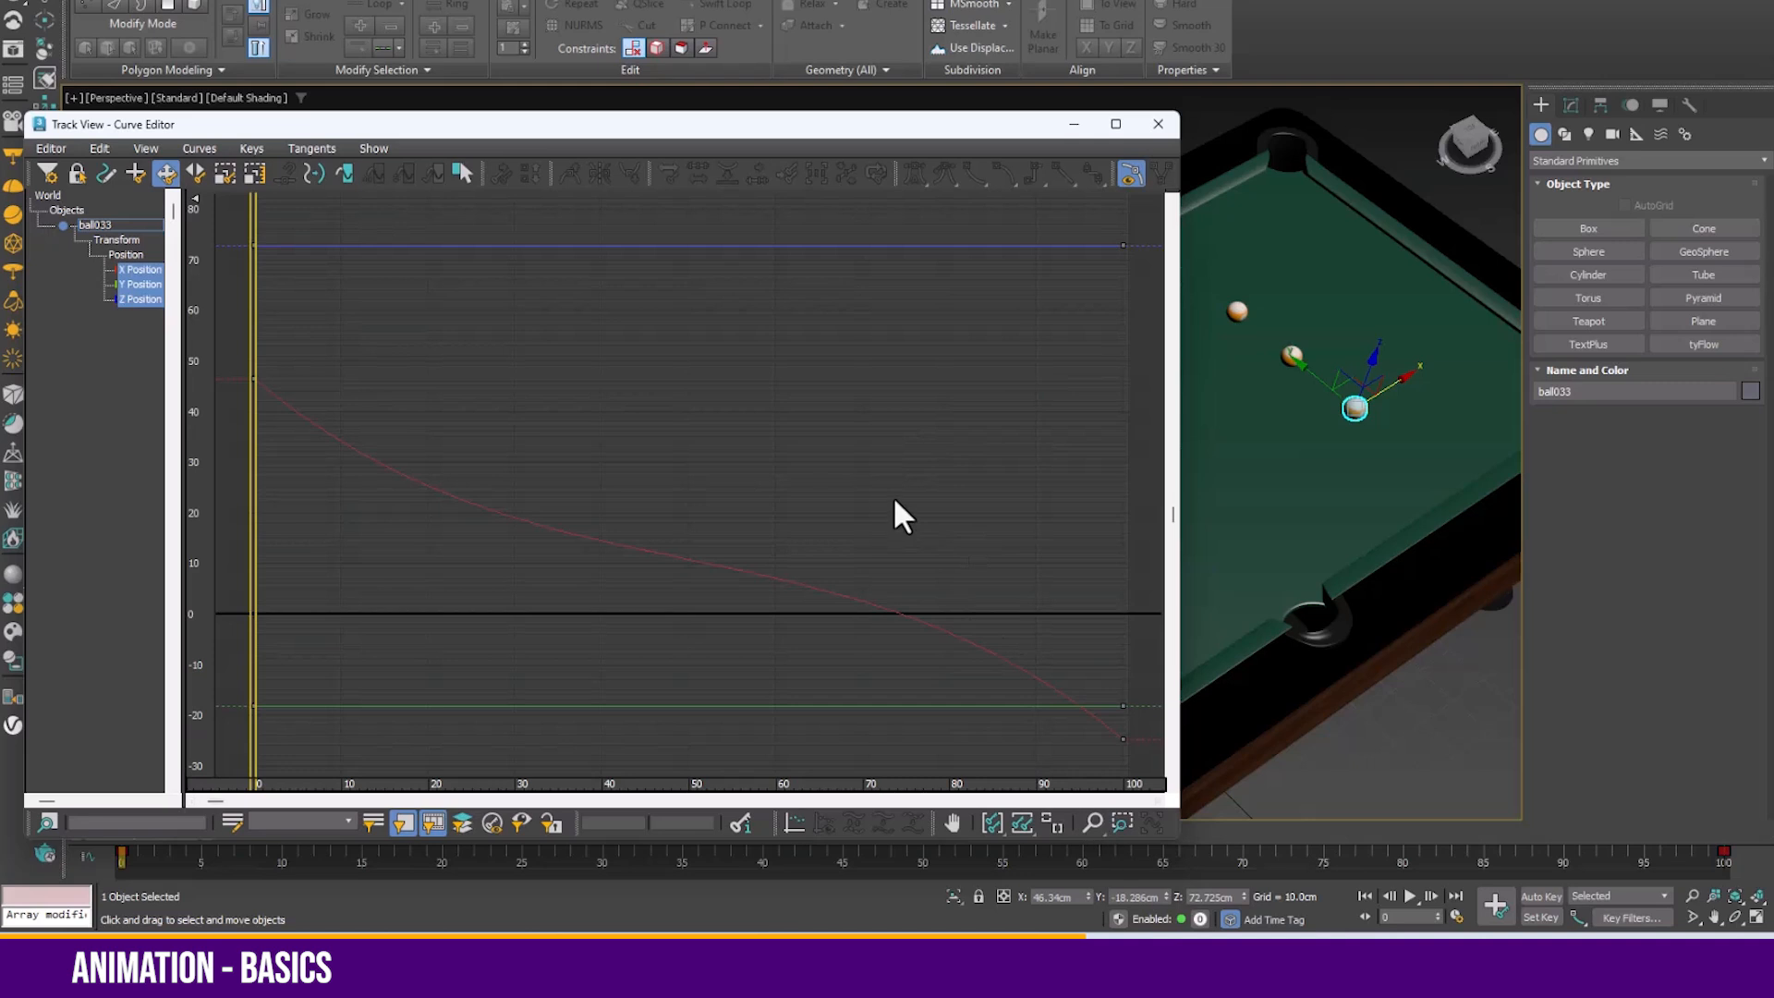
Inspect ball033's X, Y and Z Position curves one at a time
click(131, 266)
click(135, 286)
click(136, 299)
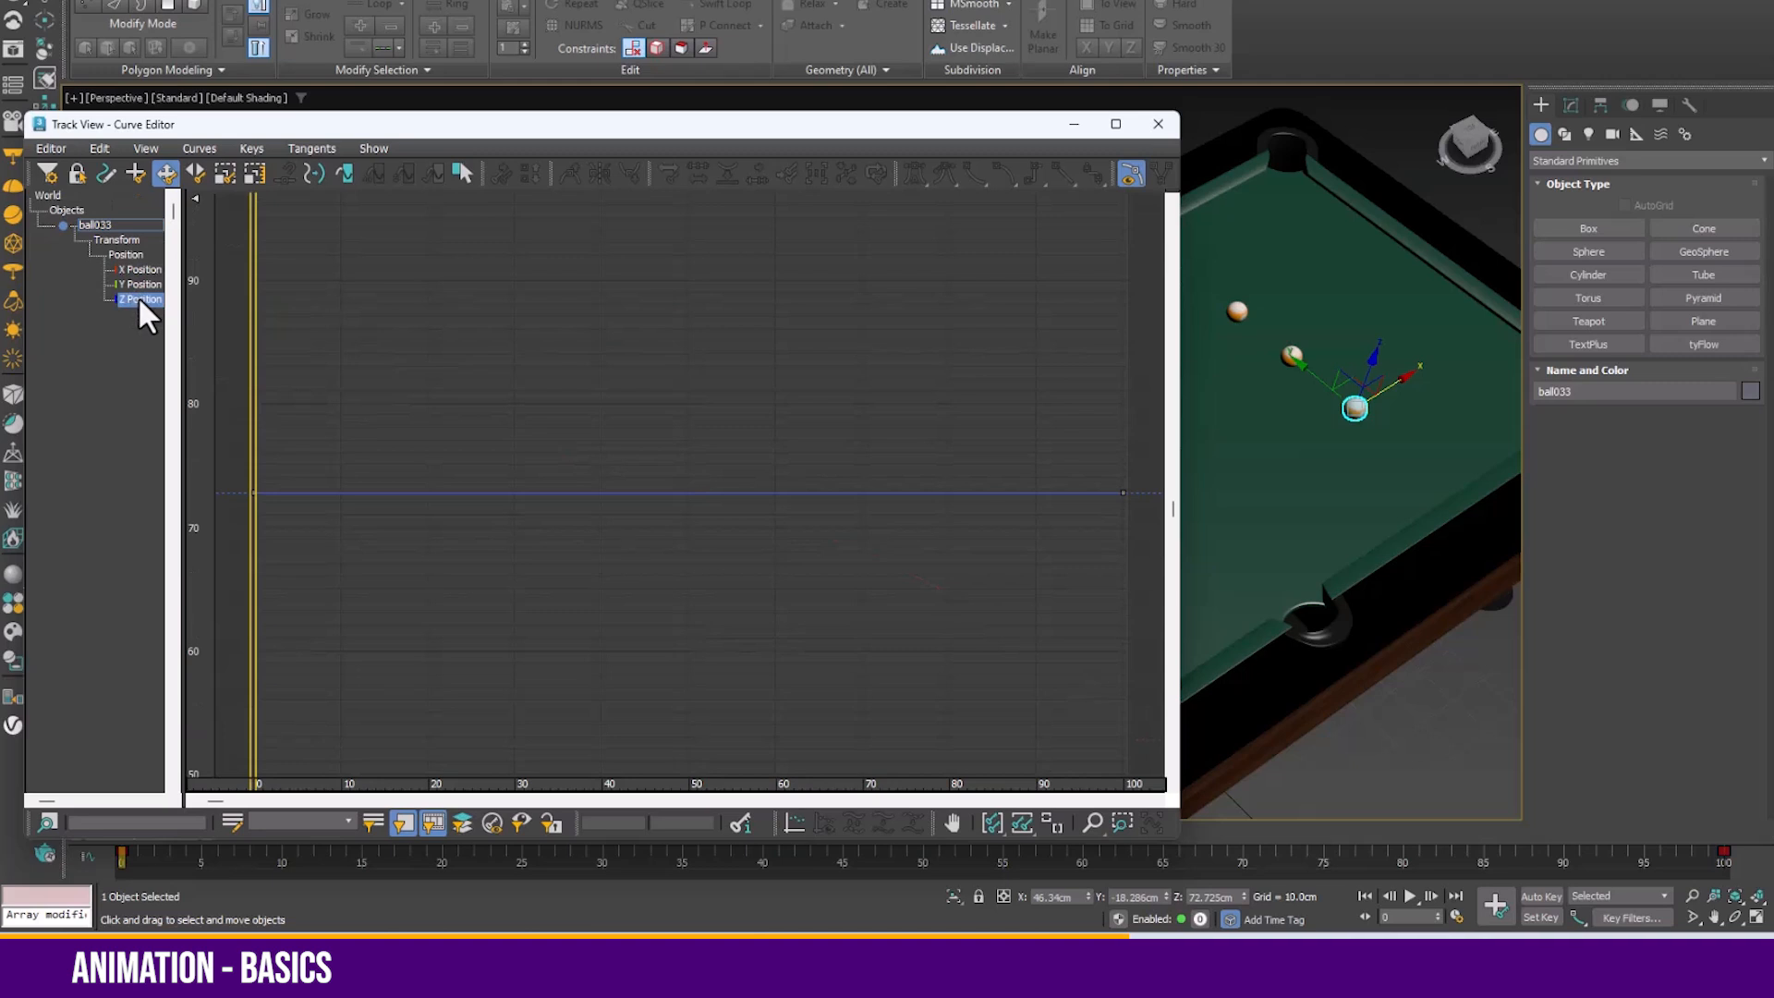
Add the other two balls to the selection and compare the X Position curves of all three
ctrl+click(1290, 355)
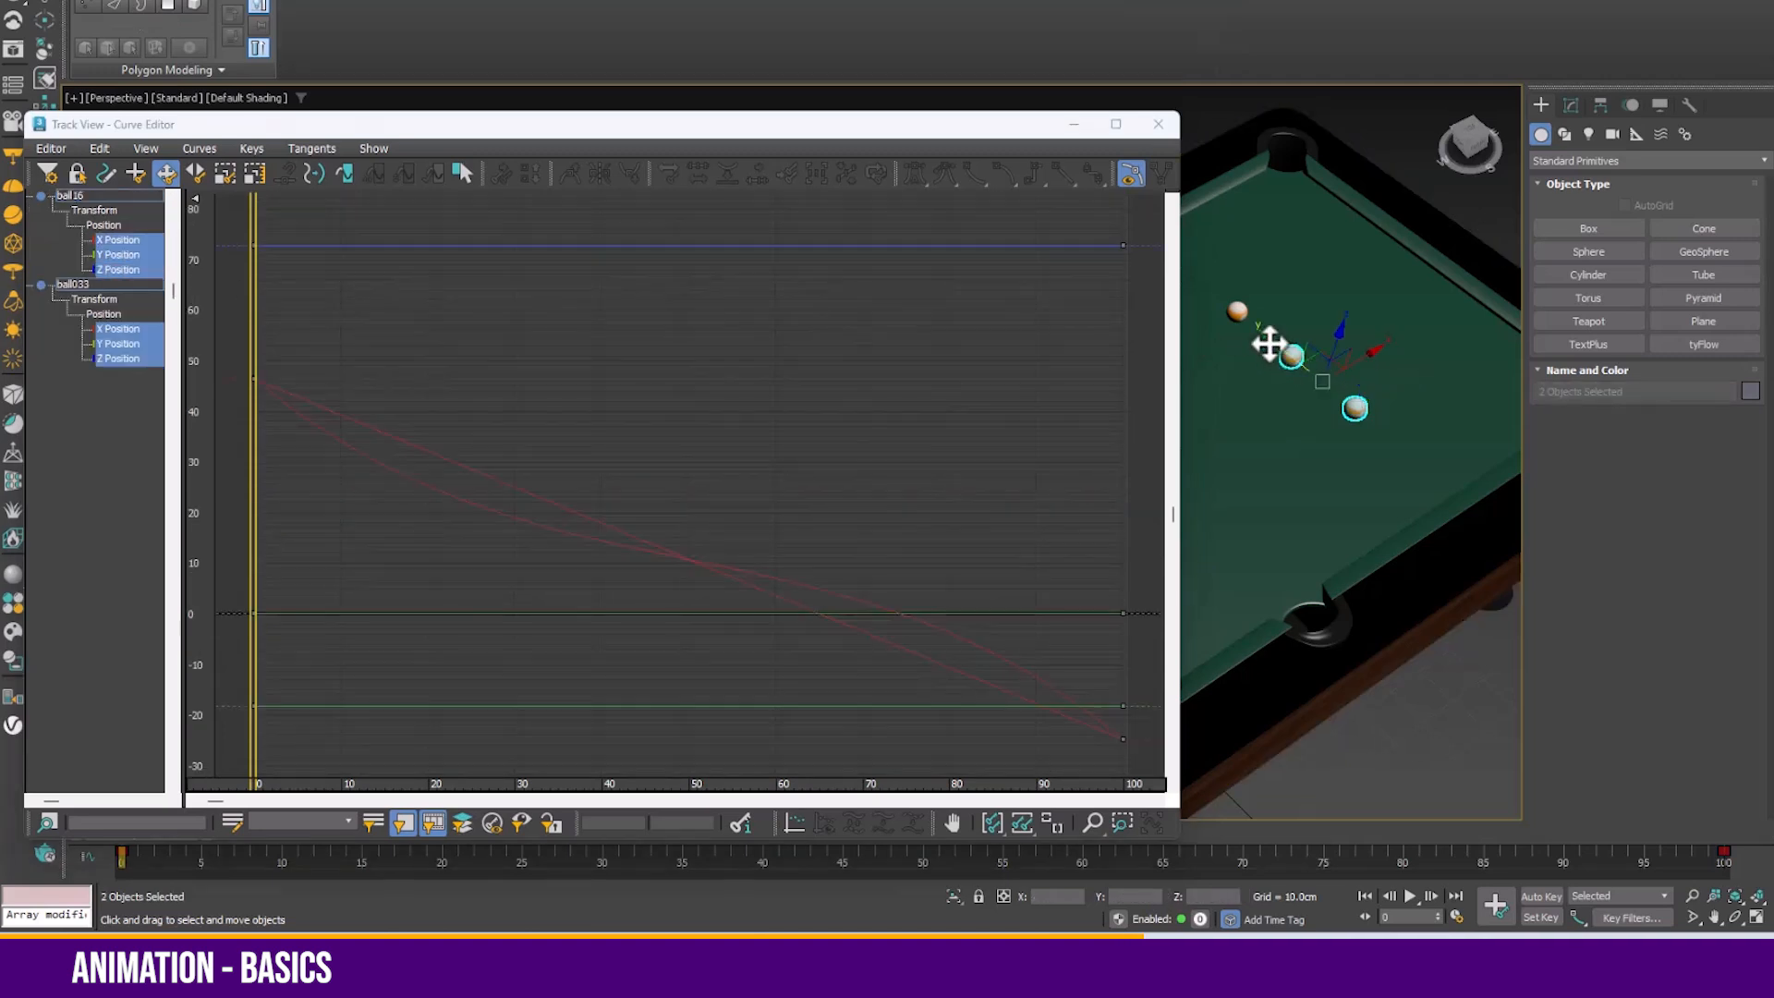
ctrl+click(1237, 312)
click(131, 241)
click(126, 329)
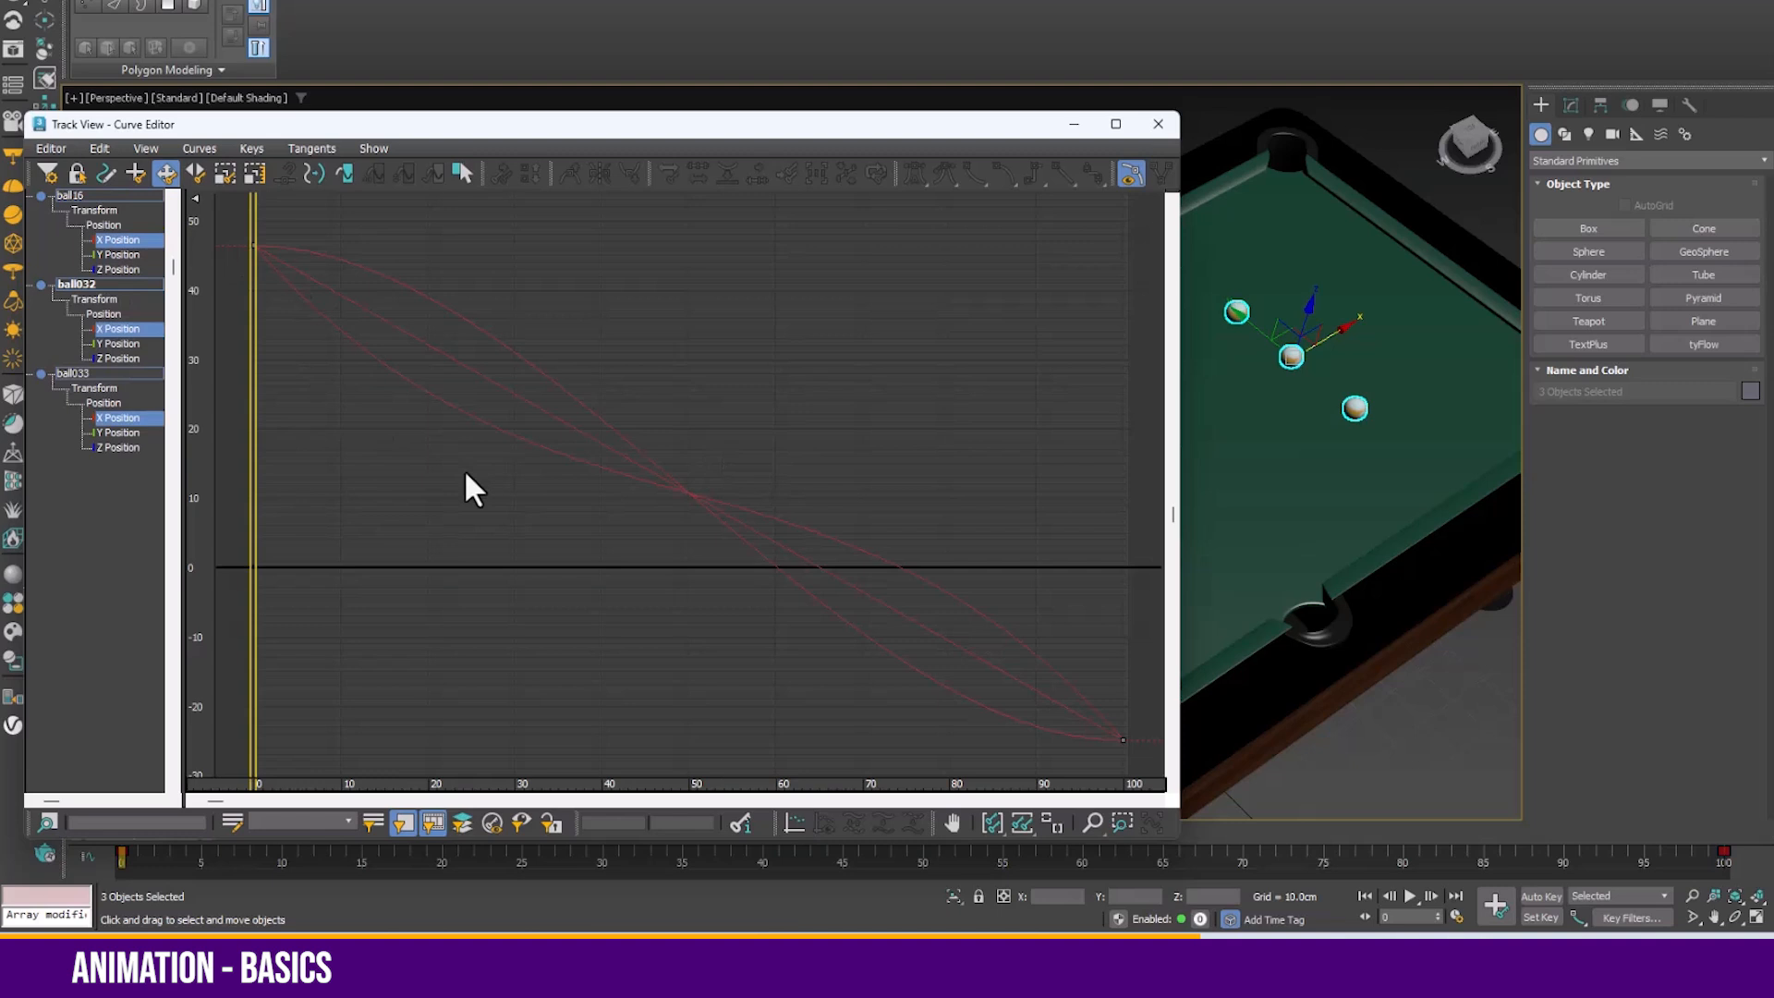
Reshape ball16's X Position curve with tangent handles so it drops steeply from the first key and eases into the last
click(124, 240)
drag(1146, 708, 1105, 759)
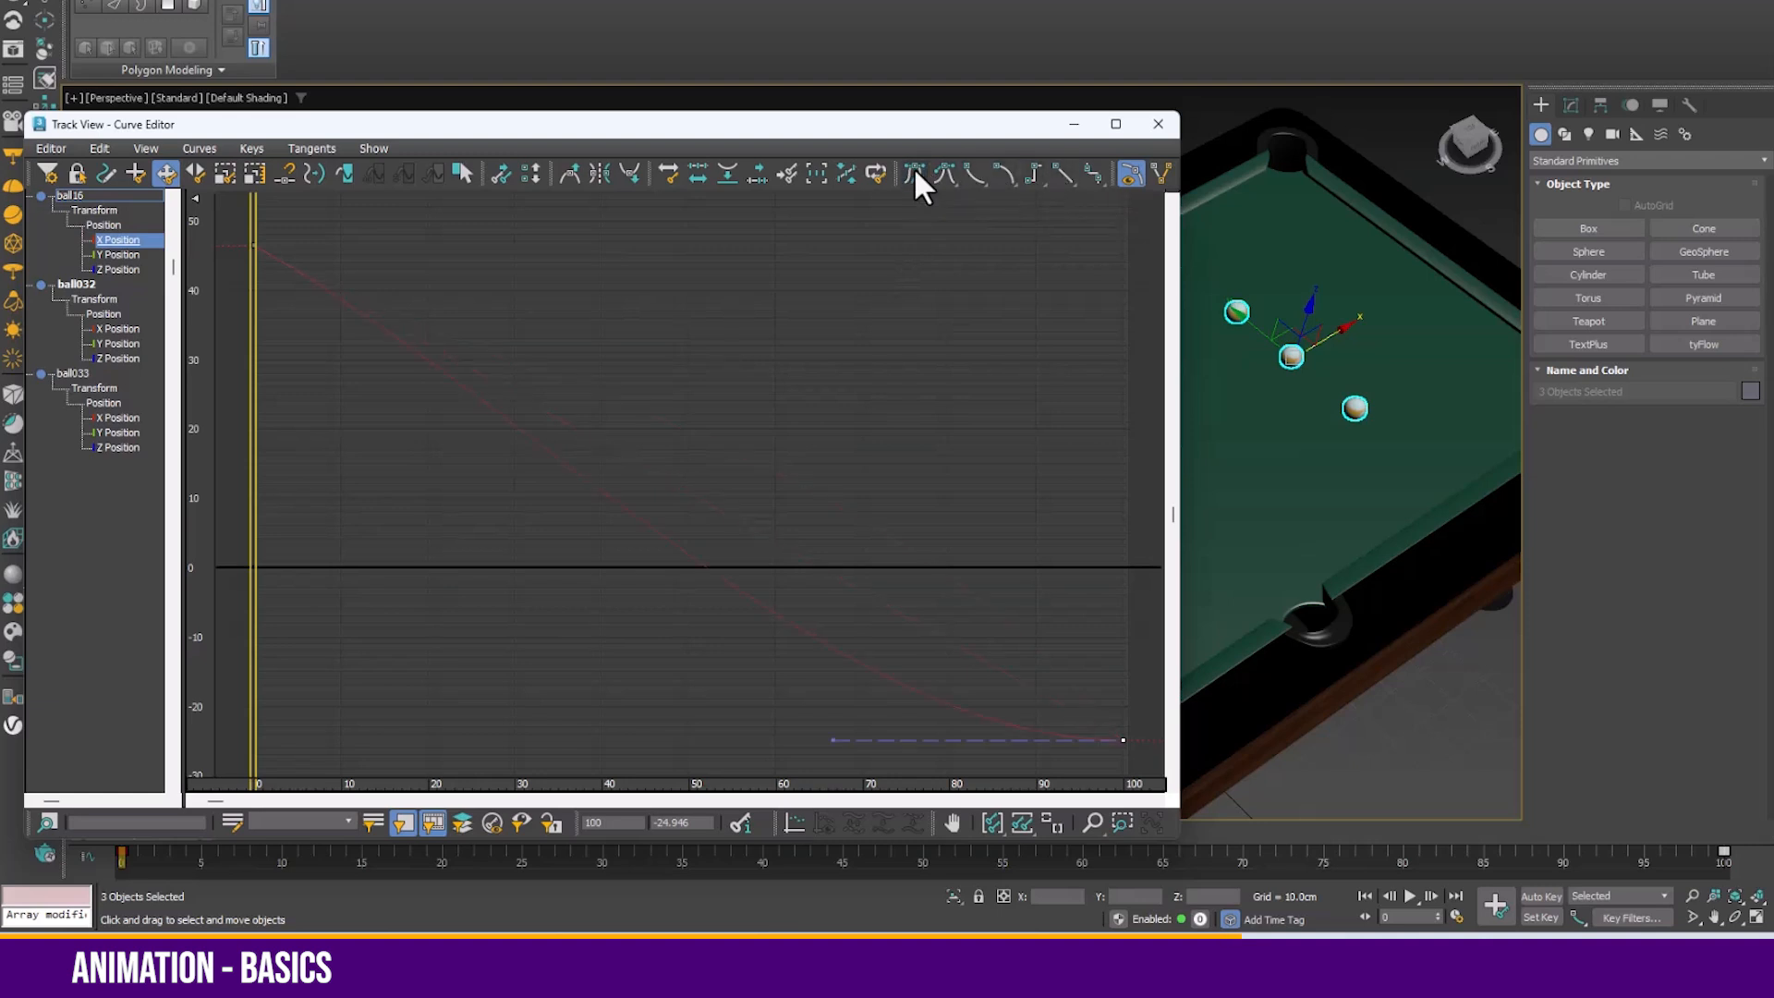
drag(833, 740, 1096, 224)
drag(381, 207, 202, 290)
drag(545, 245, 349, 700)
drag(1090, 763, 1145, 708)
drag(1096, 221, 561, 731)
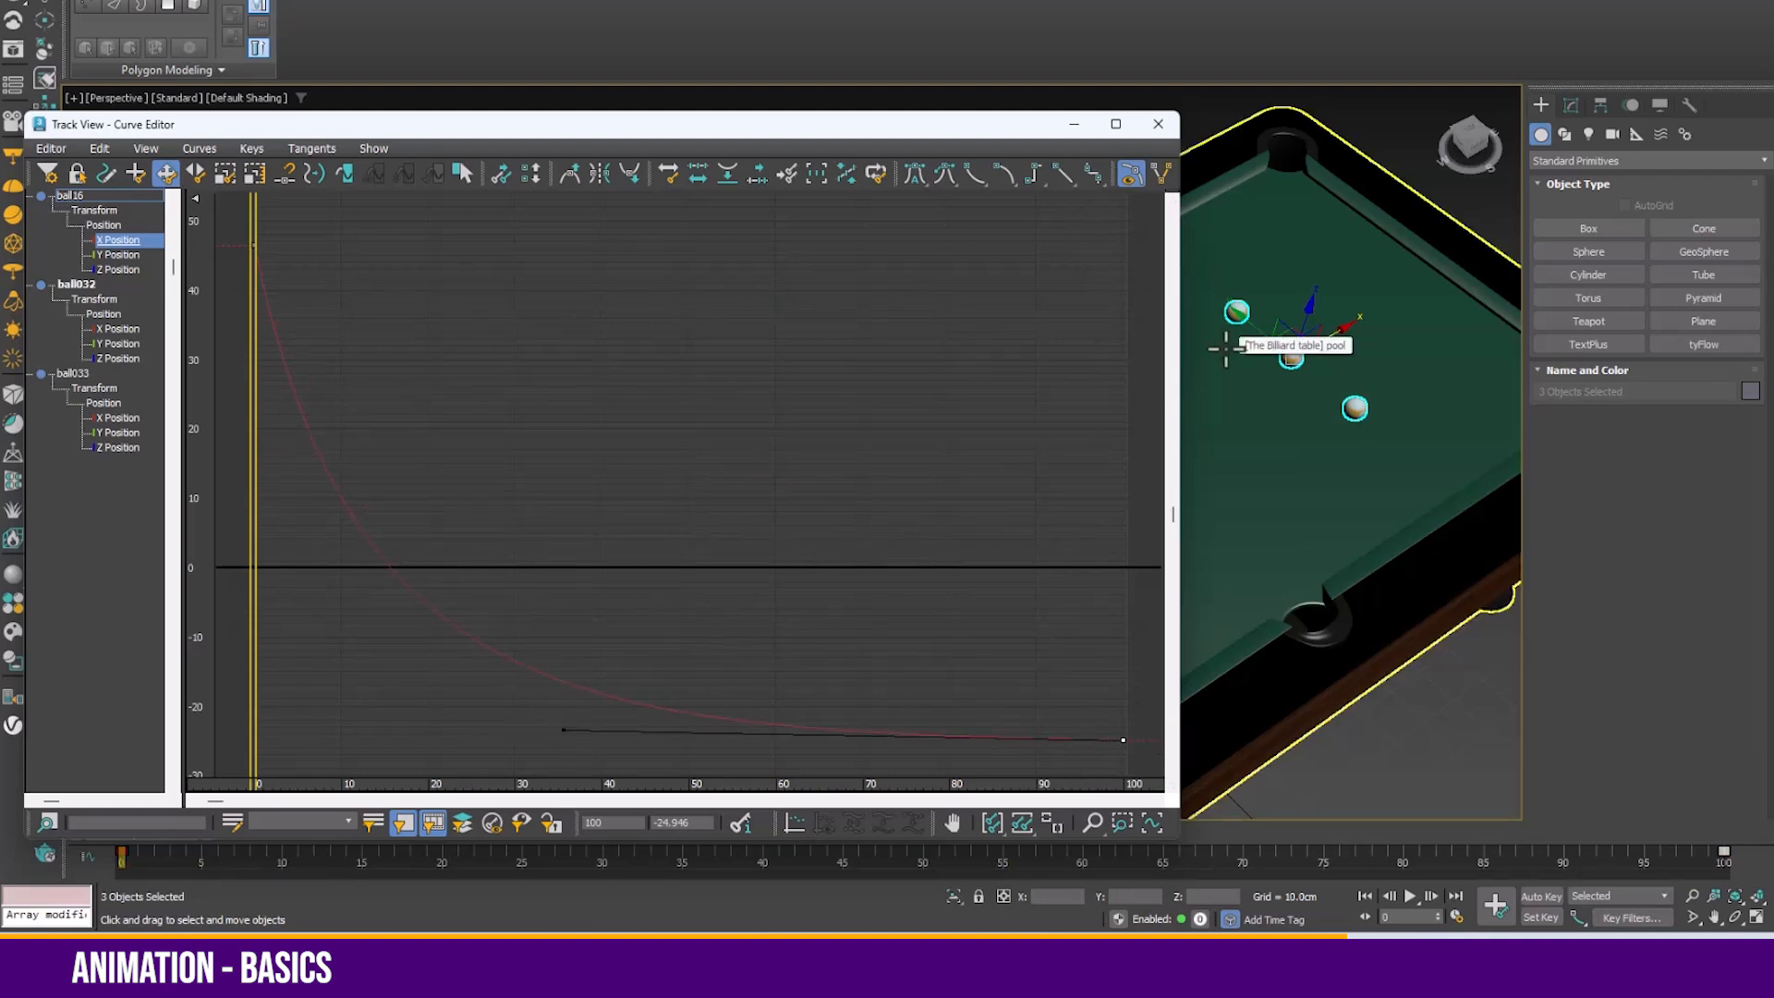
Minimize the Curve Editor, play the animation to check ball16's movement and restore the editor
click(1072, 124)
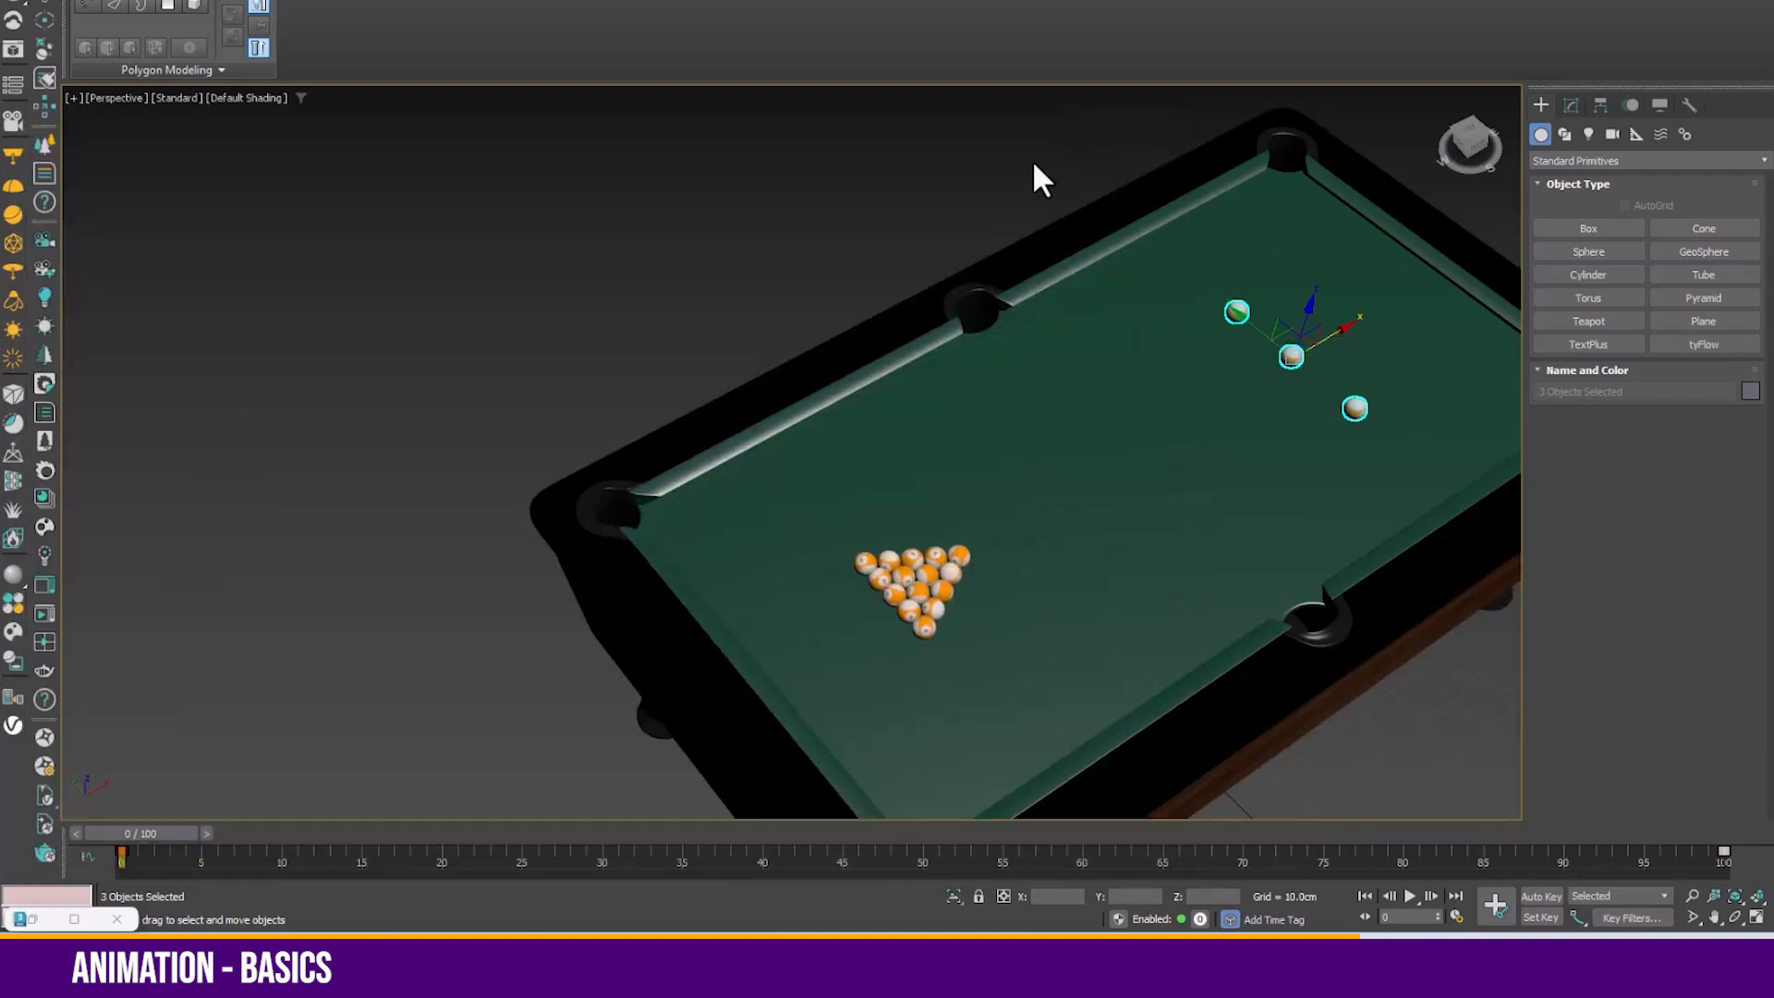
key(/)
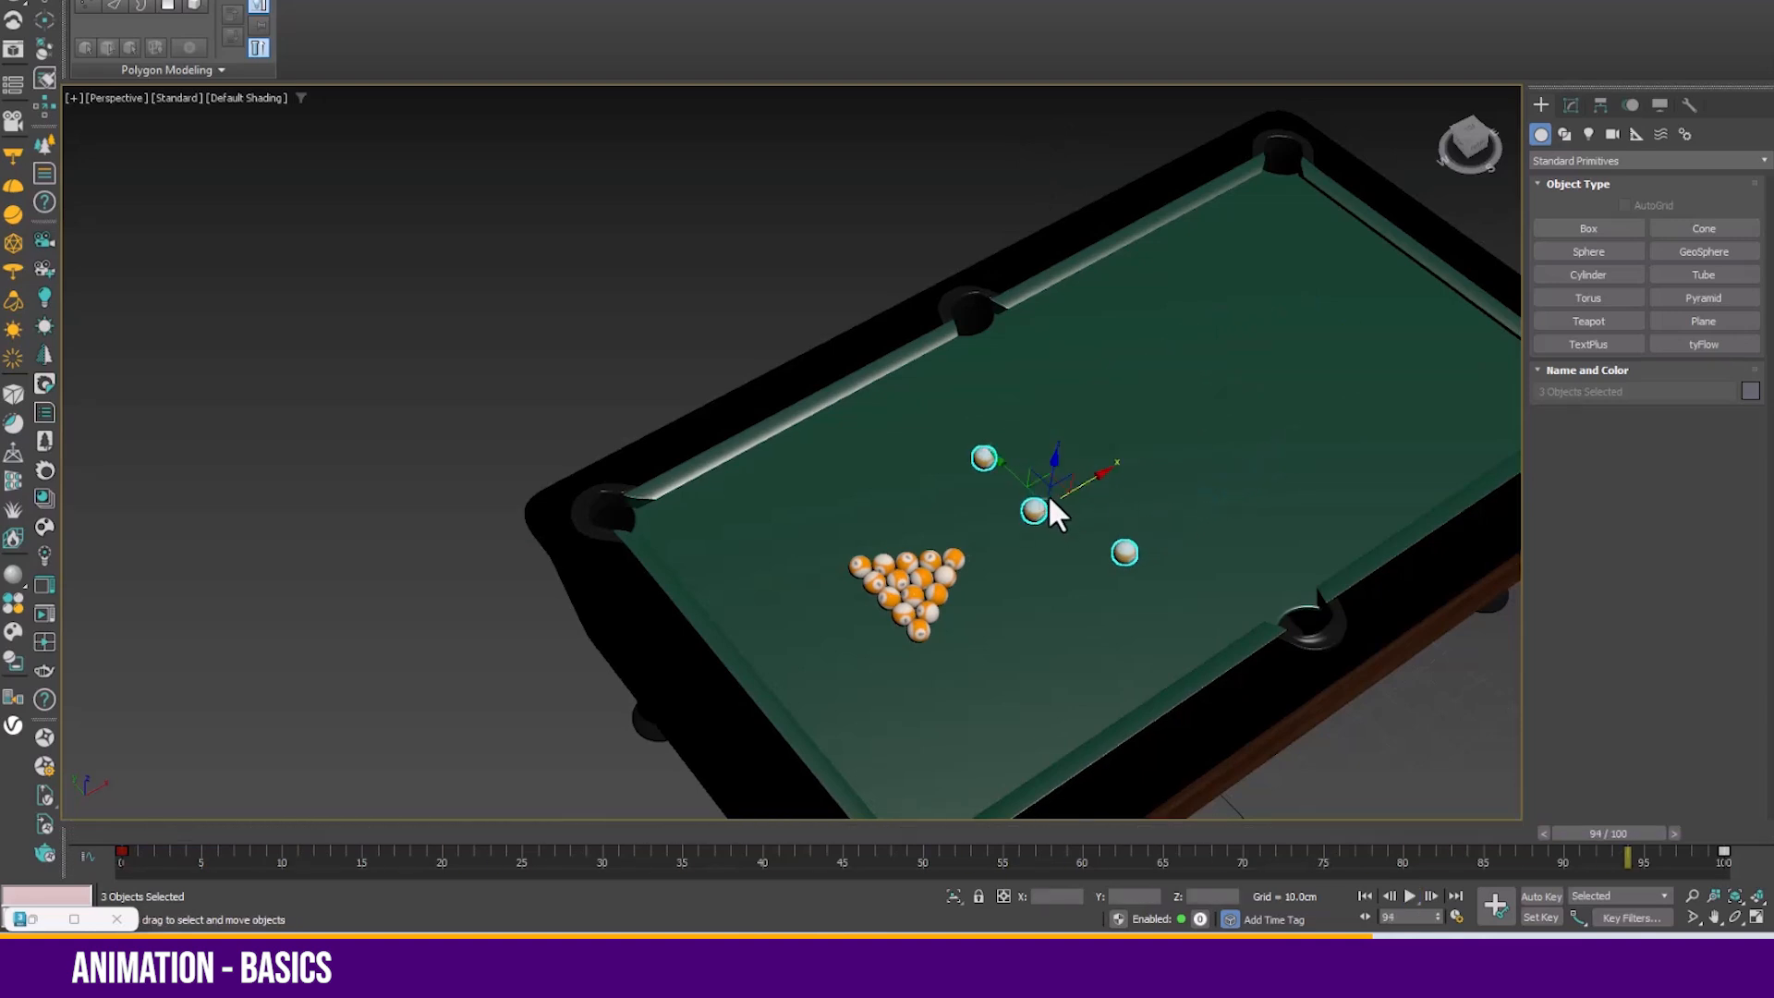
click(34, 919)
click(461, 407)
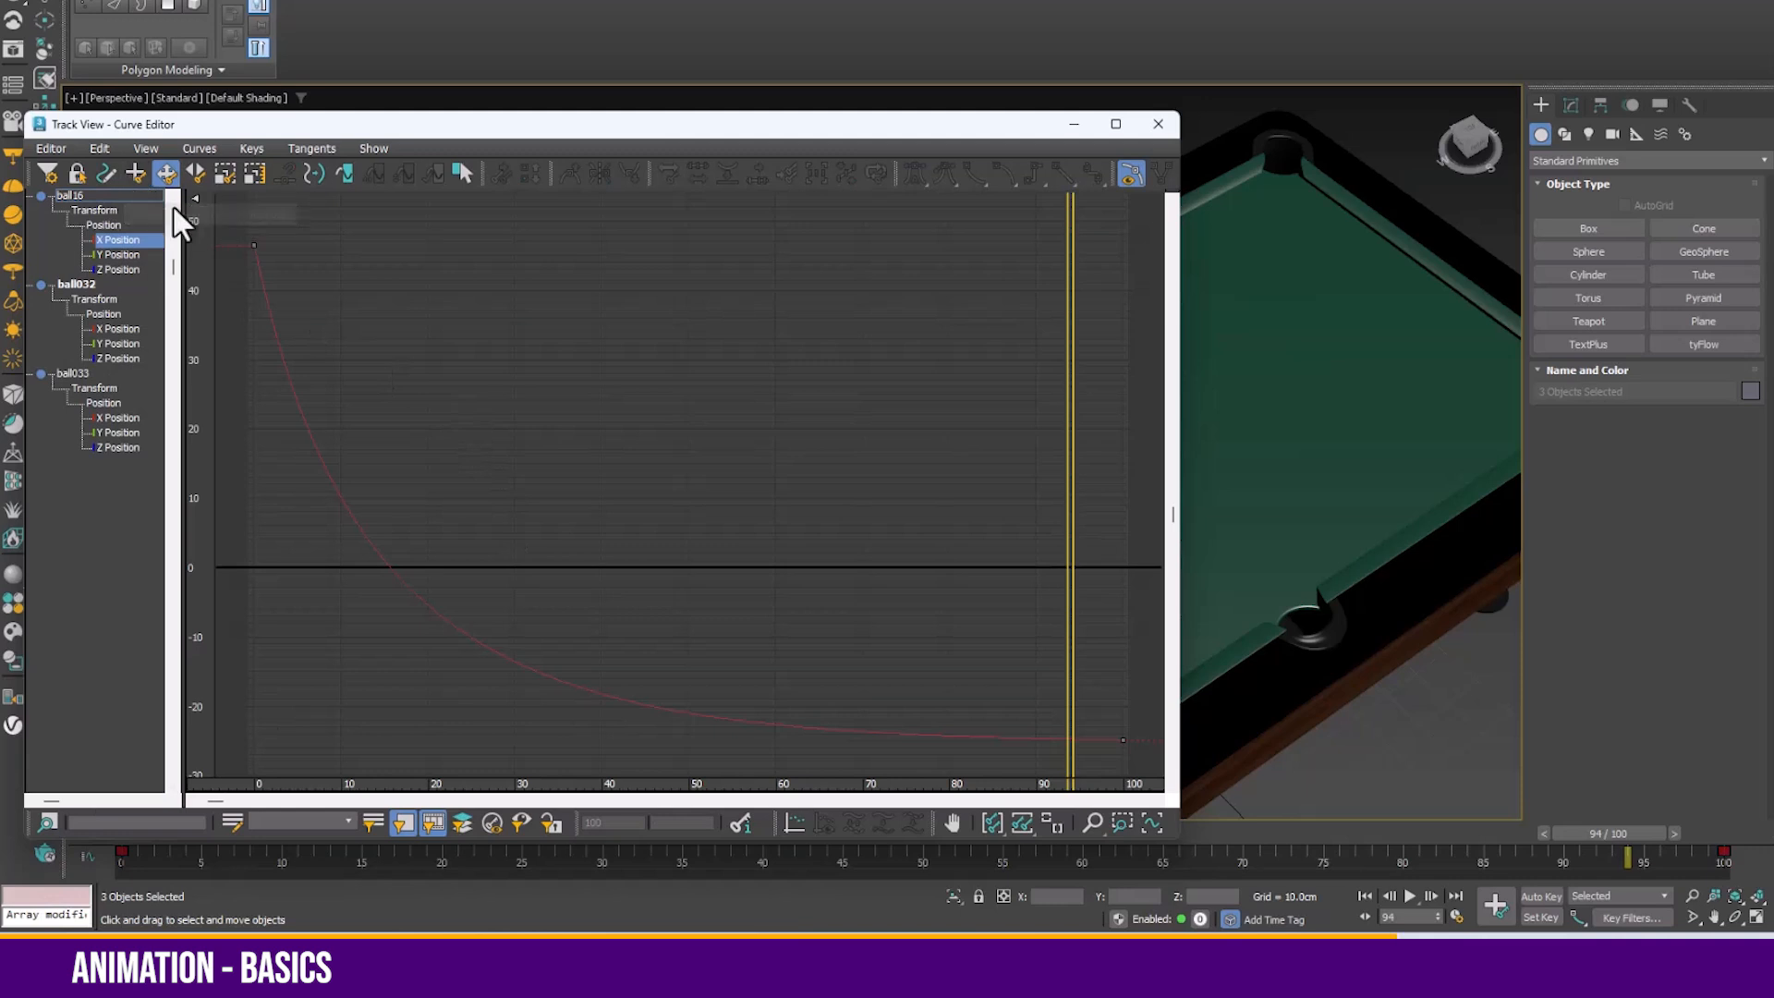
Add a key near frame 8 on ball16's X Position curve and move it to frame 17 at about 13.1
click(323, 463)
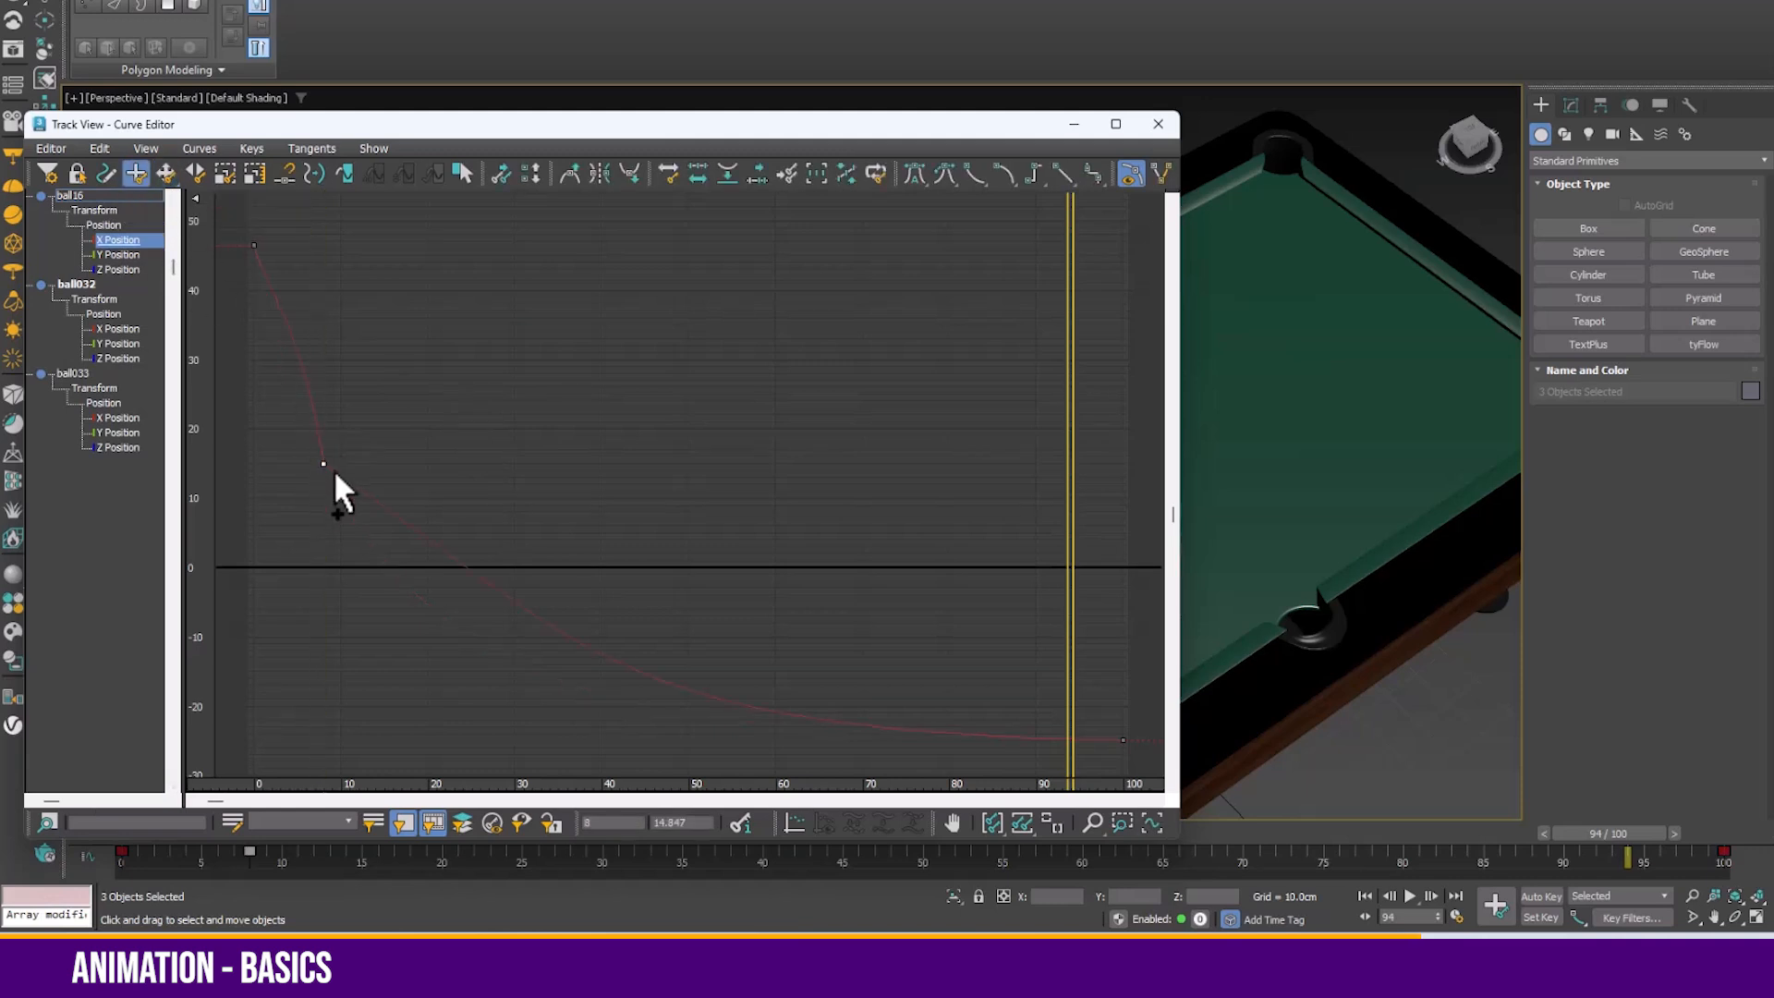
right_click(331, 269)
click(343, 285)
drag(324, 465, 401, 477)
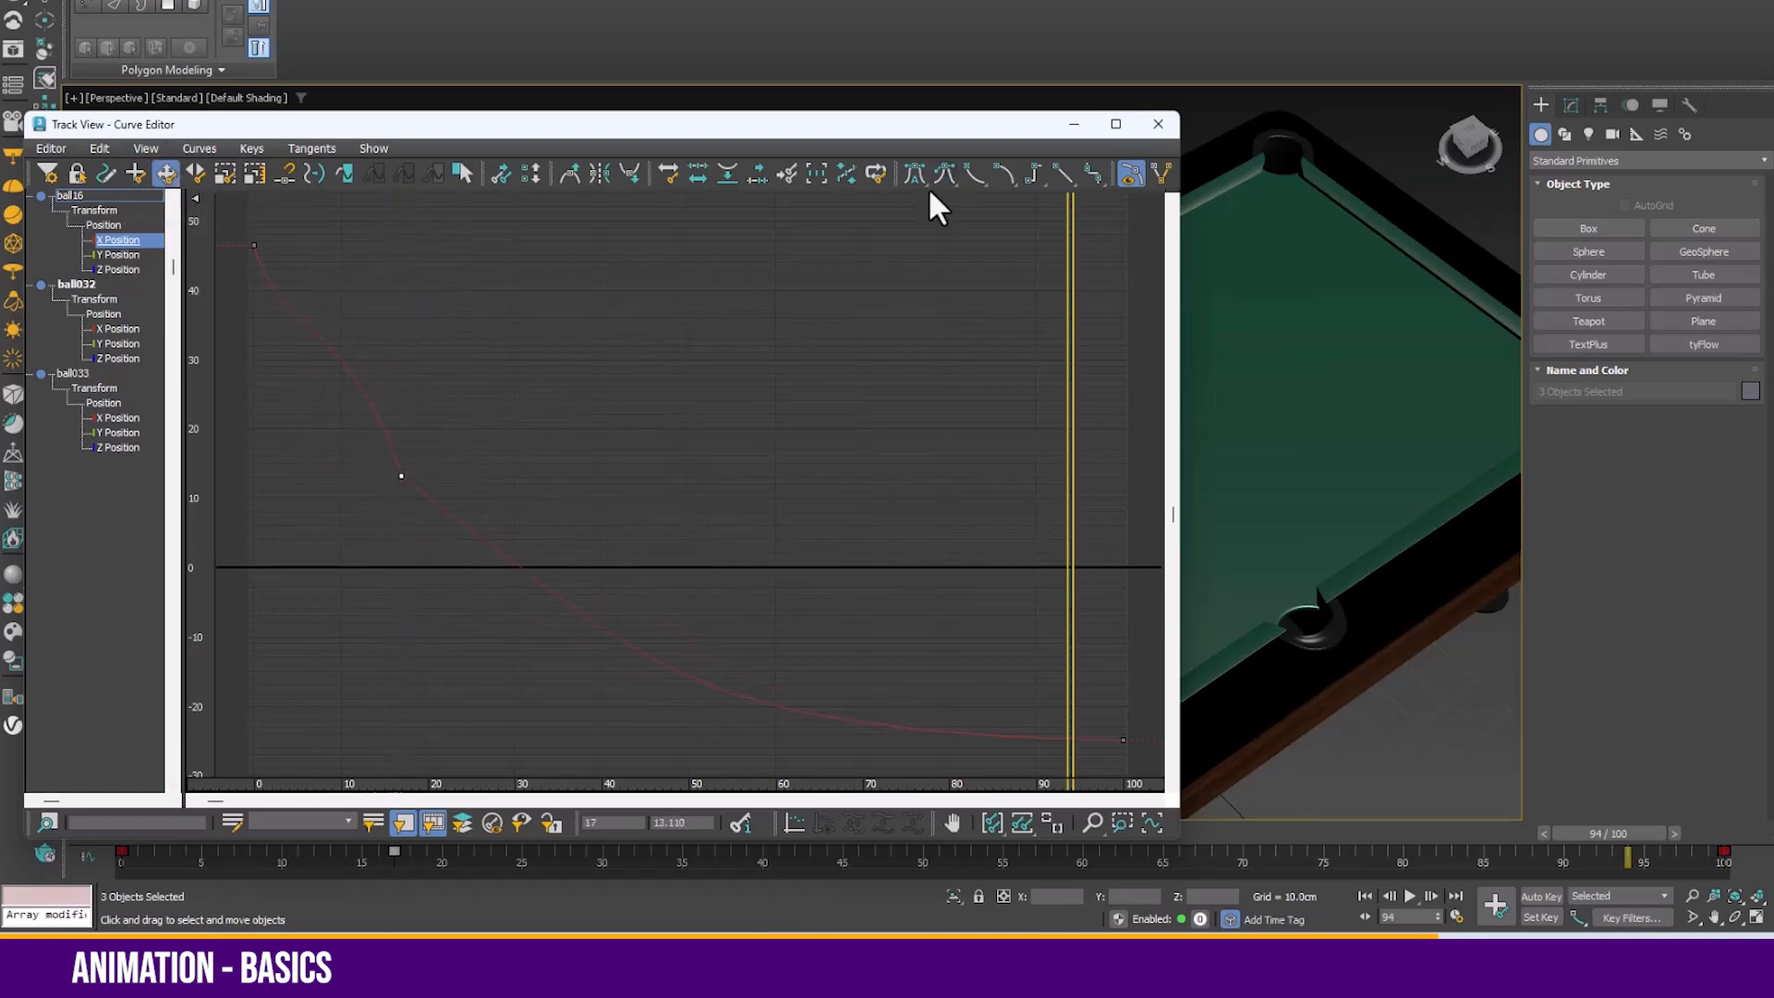
Give the added key near-horizontal tangent handles and scrub the timeline back to frame 0
click(976, 174)
drag(966, 118, 838, 103)
drag(1616, 836, 8, 724)
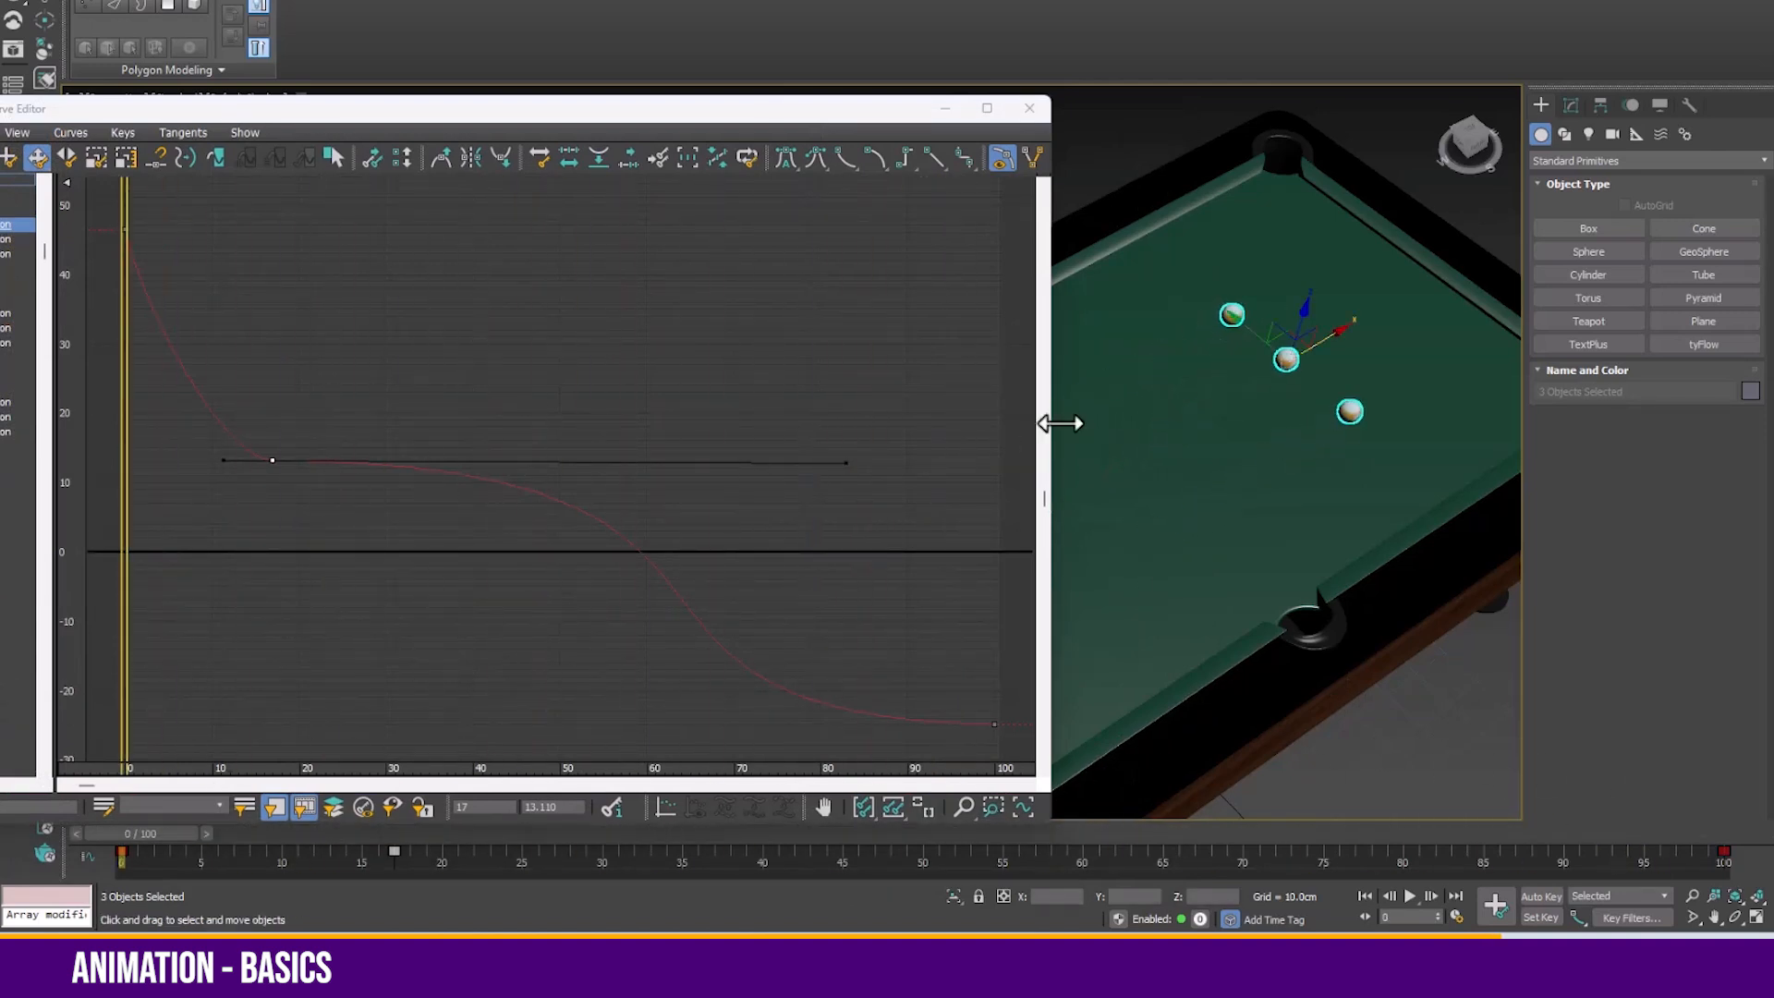
Delete the added middle key and set the first and last keys of ball16's X Position curve to linear tangents
key(Delete)
drag(1007, 680, 975, 744)
ctrl+drag(94, 210, 152, 264)
click(935, 158)
click(872, 350)
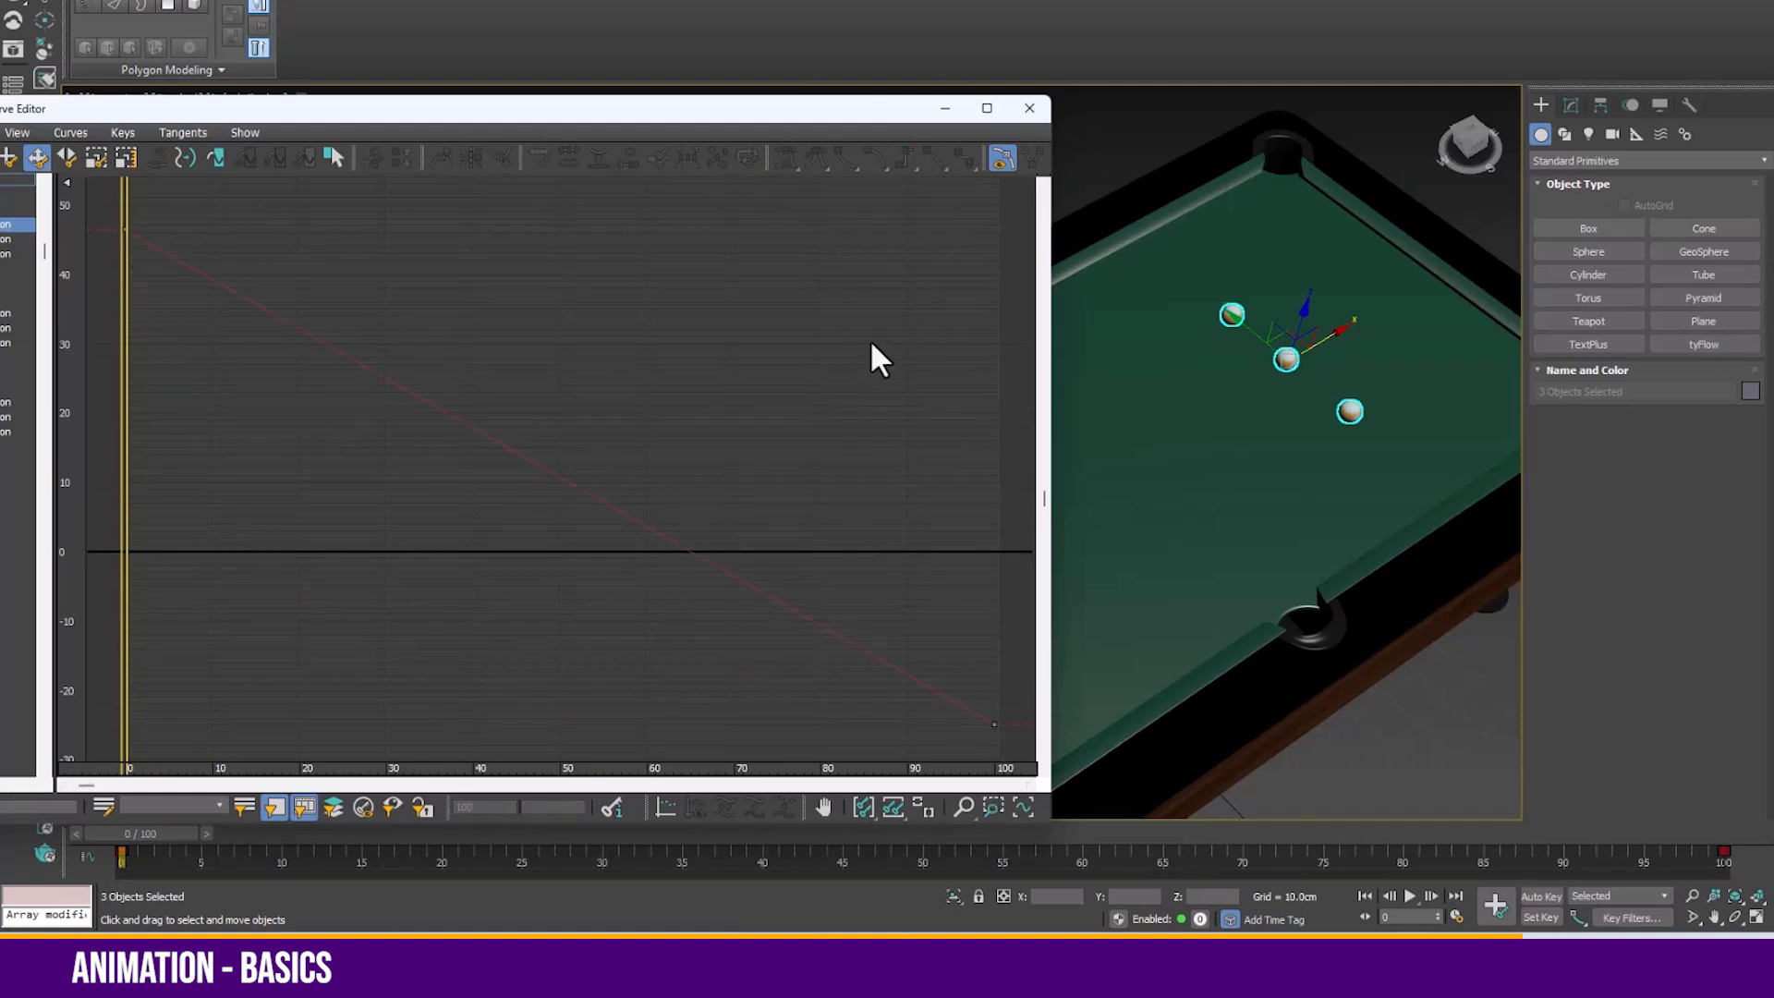
Minimize the Curve Editor and select only ball033 in the viewport with the timeline at frame 0
click(943, 110)
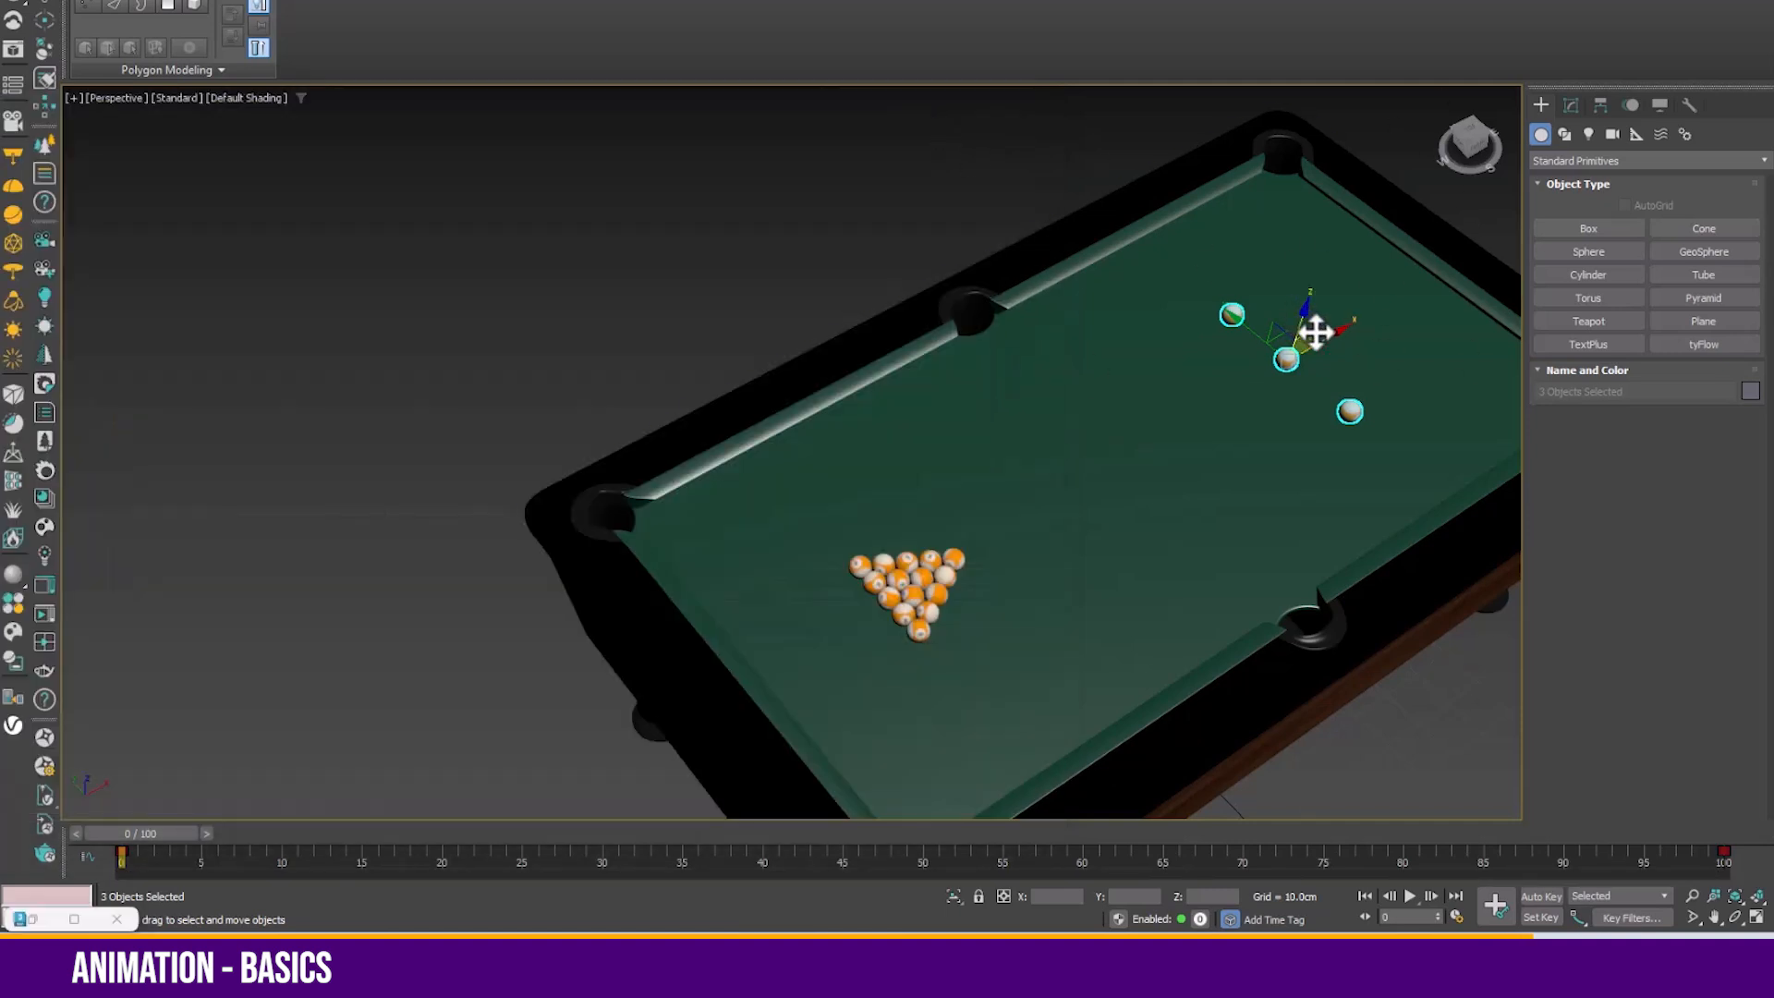
scroll(1305, 322, down, 2)
scroll(1128, 309, up, 8)
click(1134, 396)
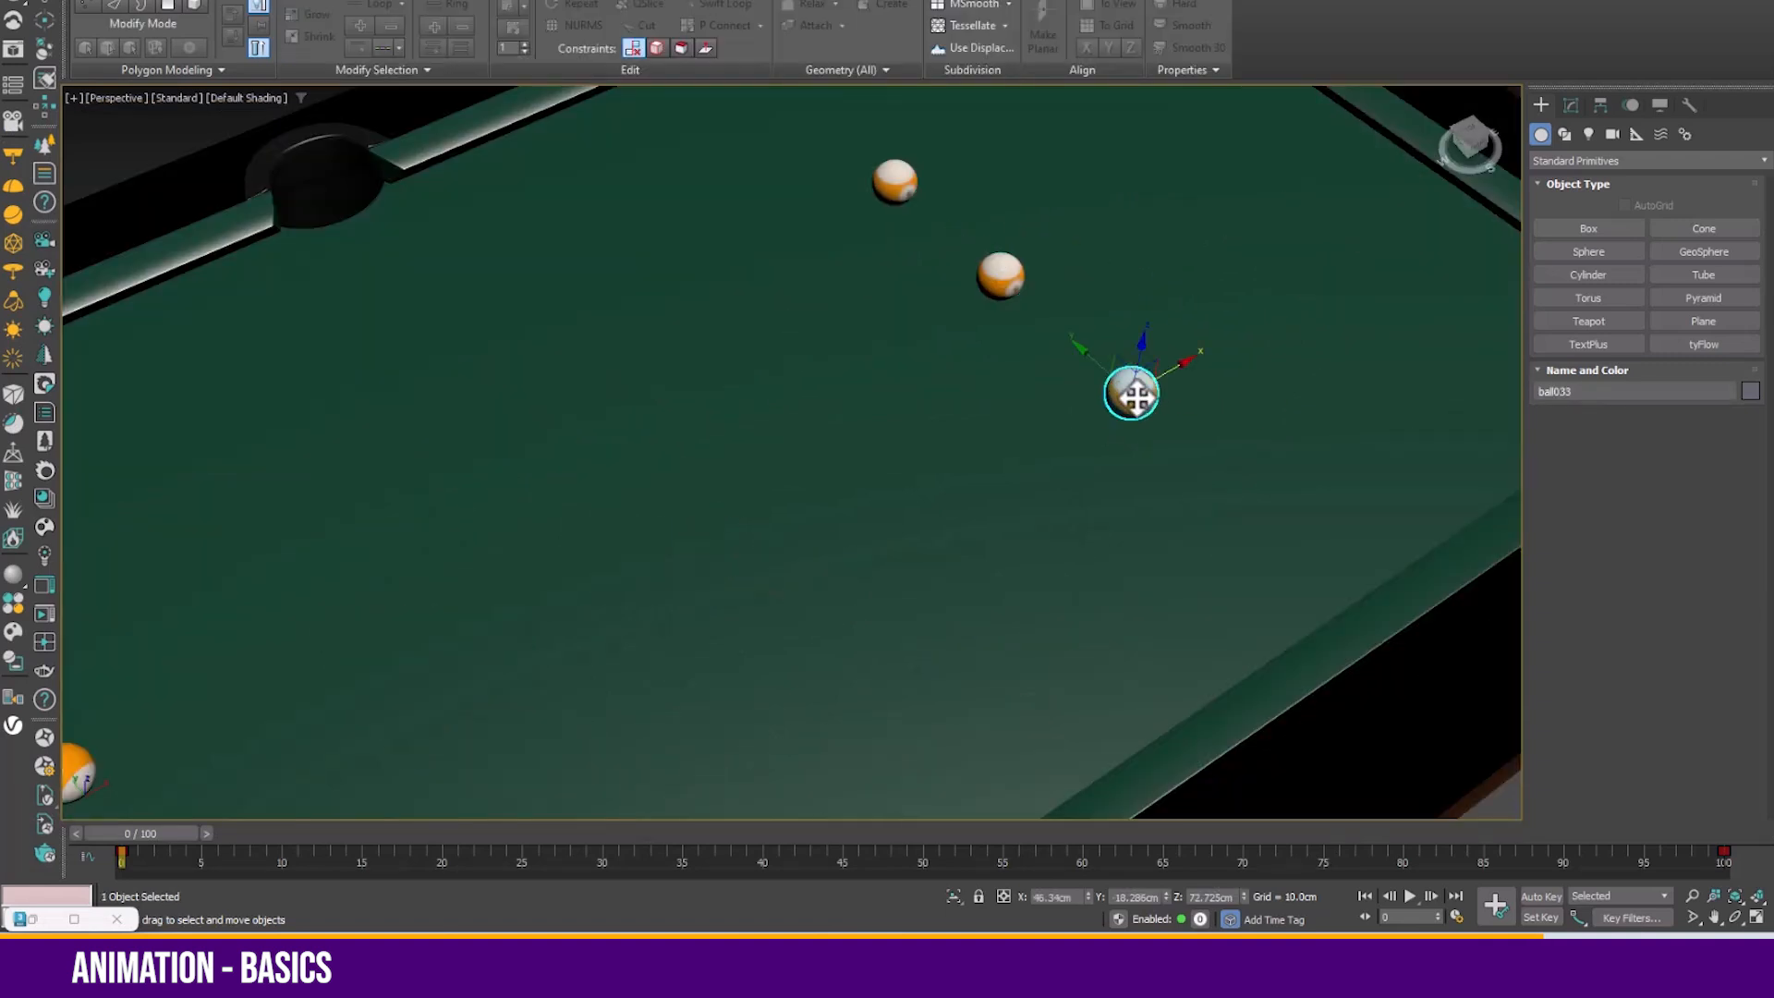
drag(126, 833, 59, 840)
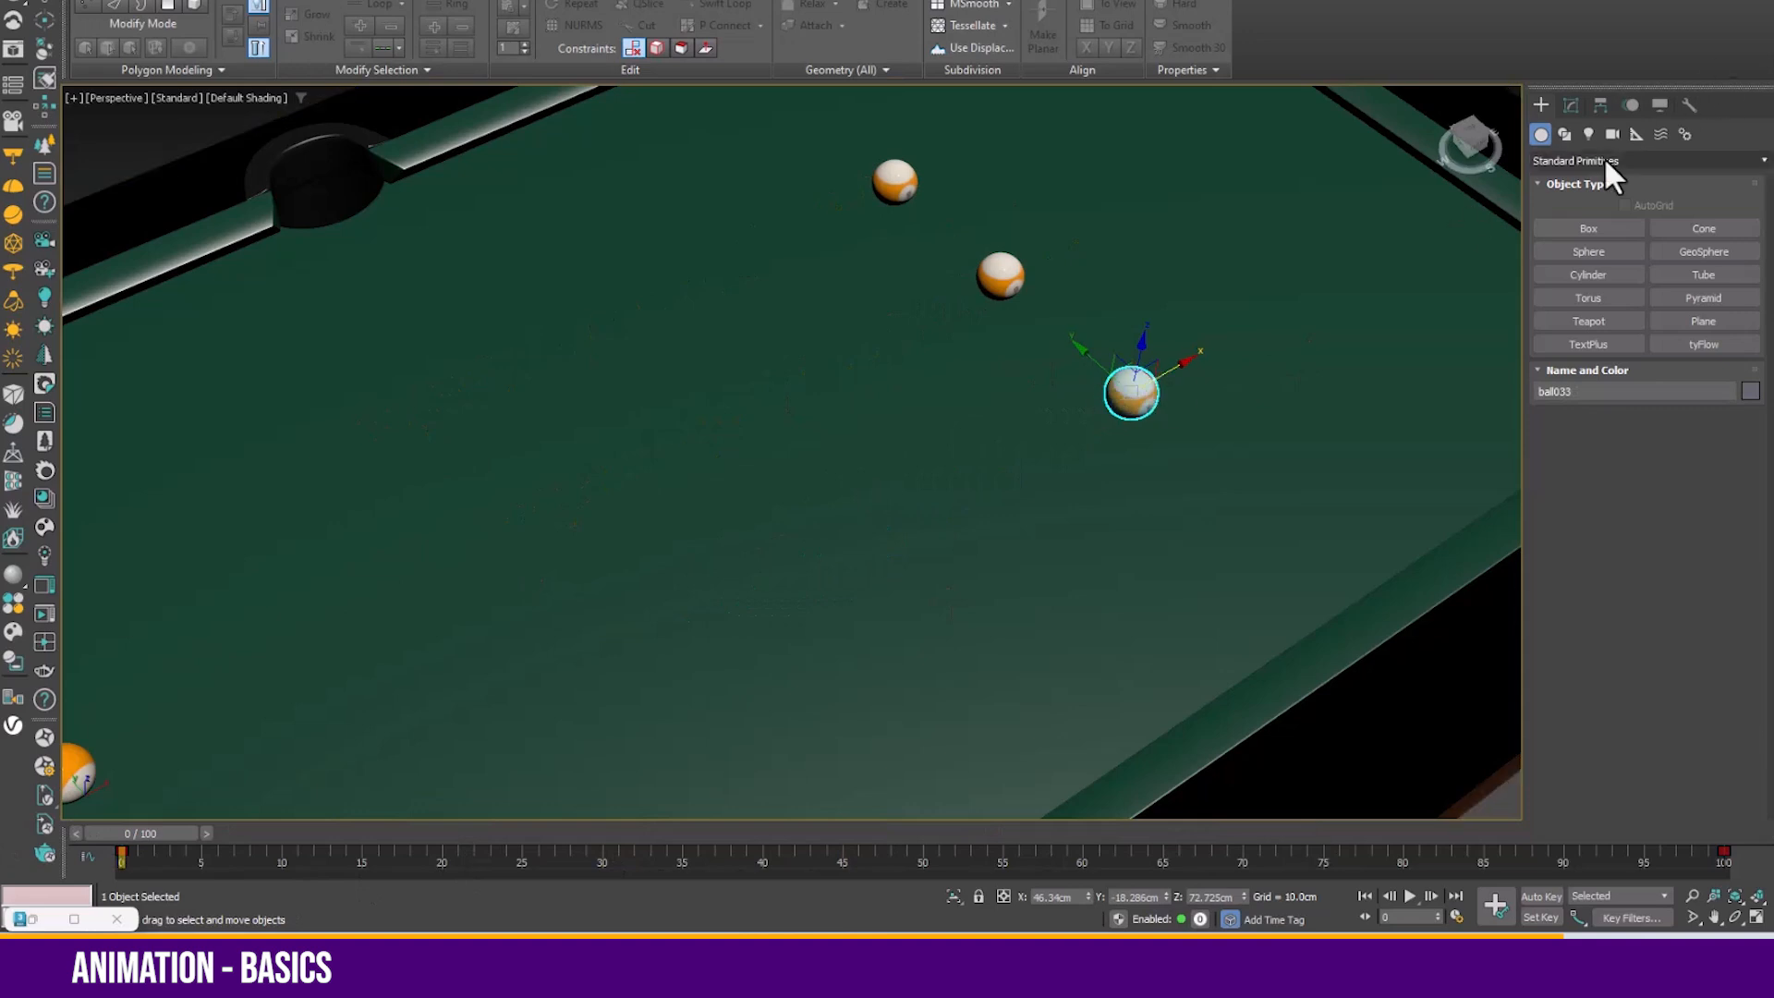
Use Auto Key to rotate ball033 at frame 100, leave the mode and scrub back to frame 0 to check the roll
click(1542, 896)
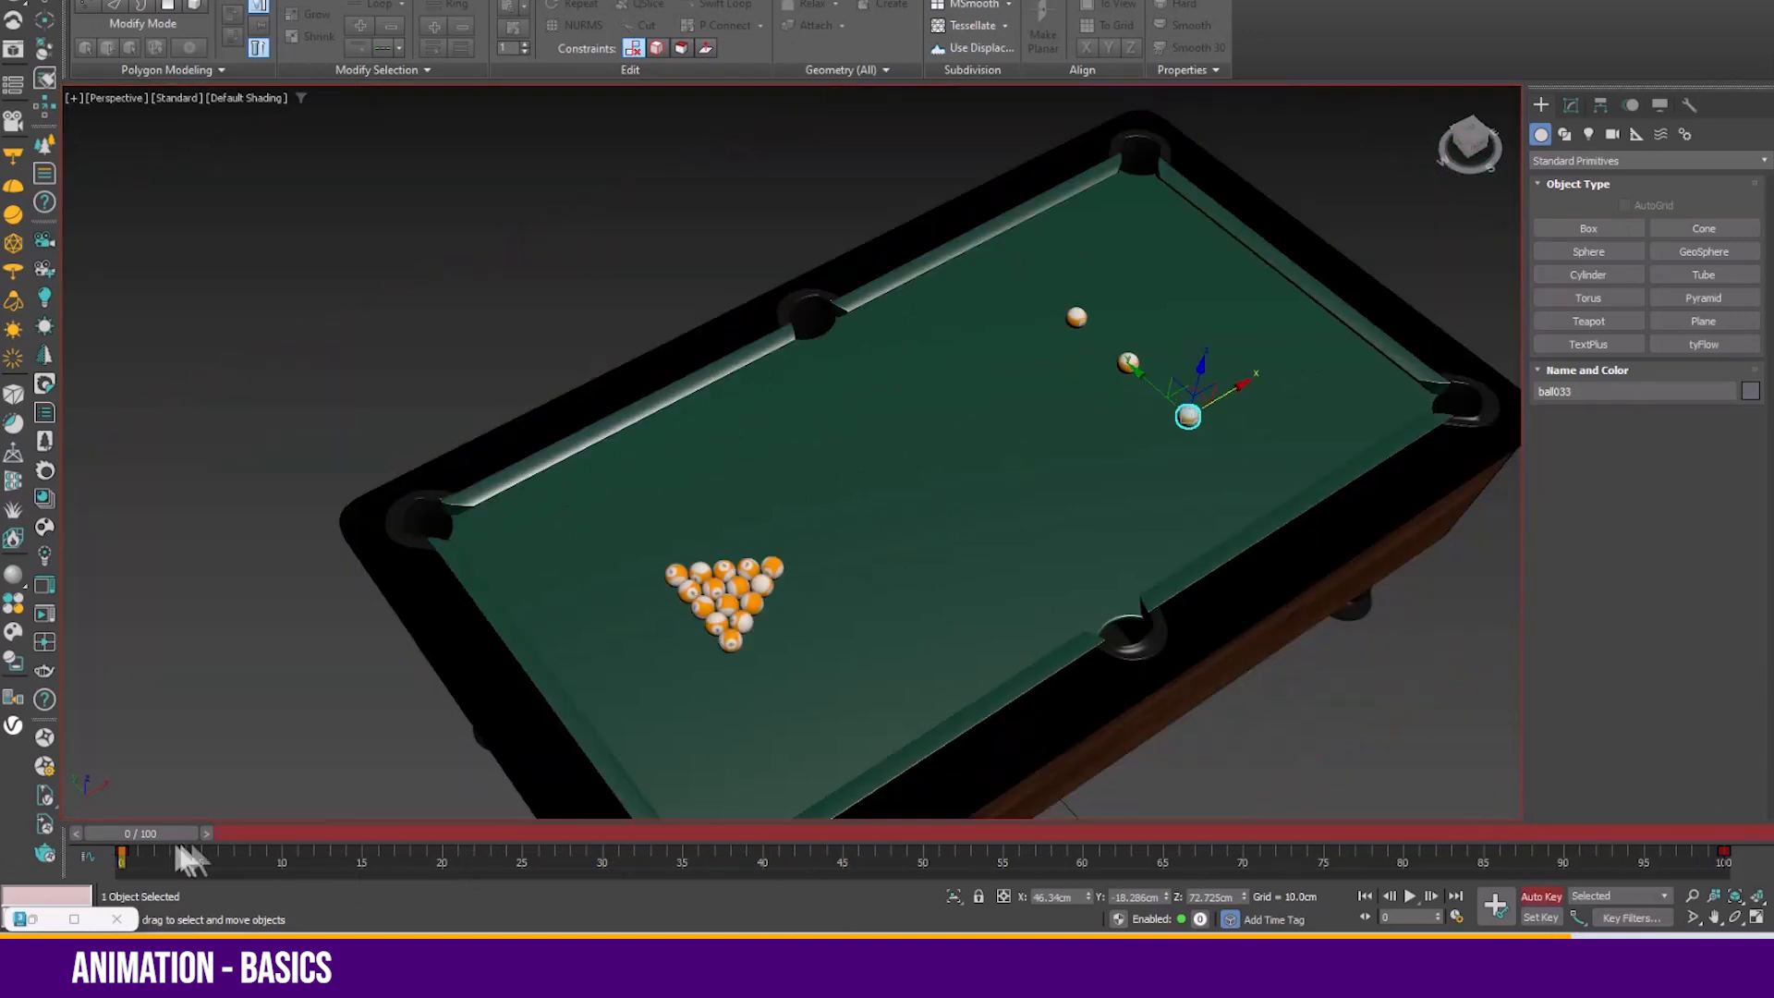
drag(125, 834, 1700, 834)
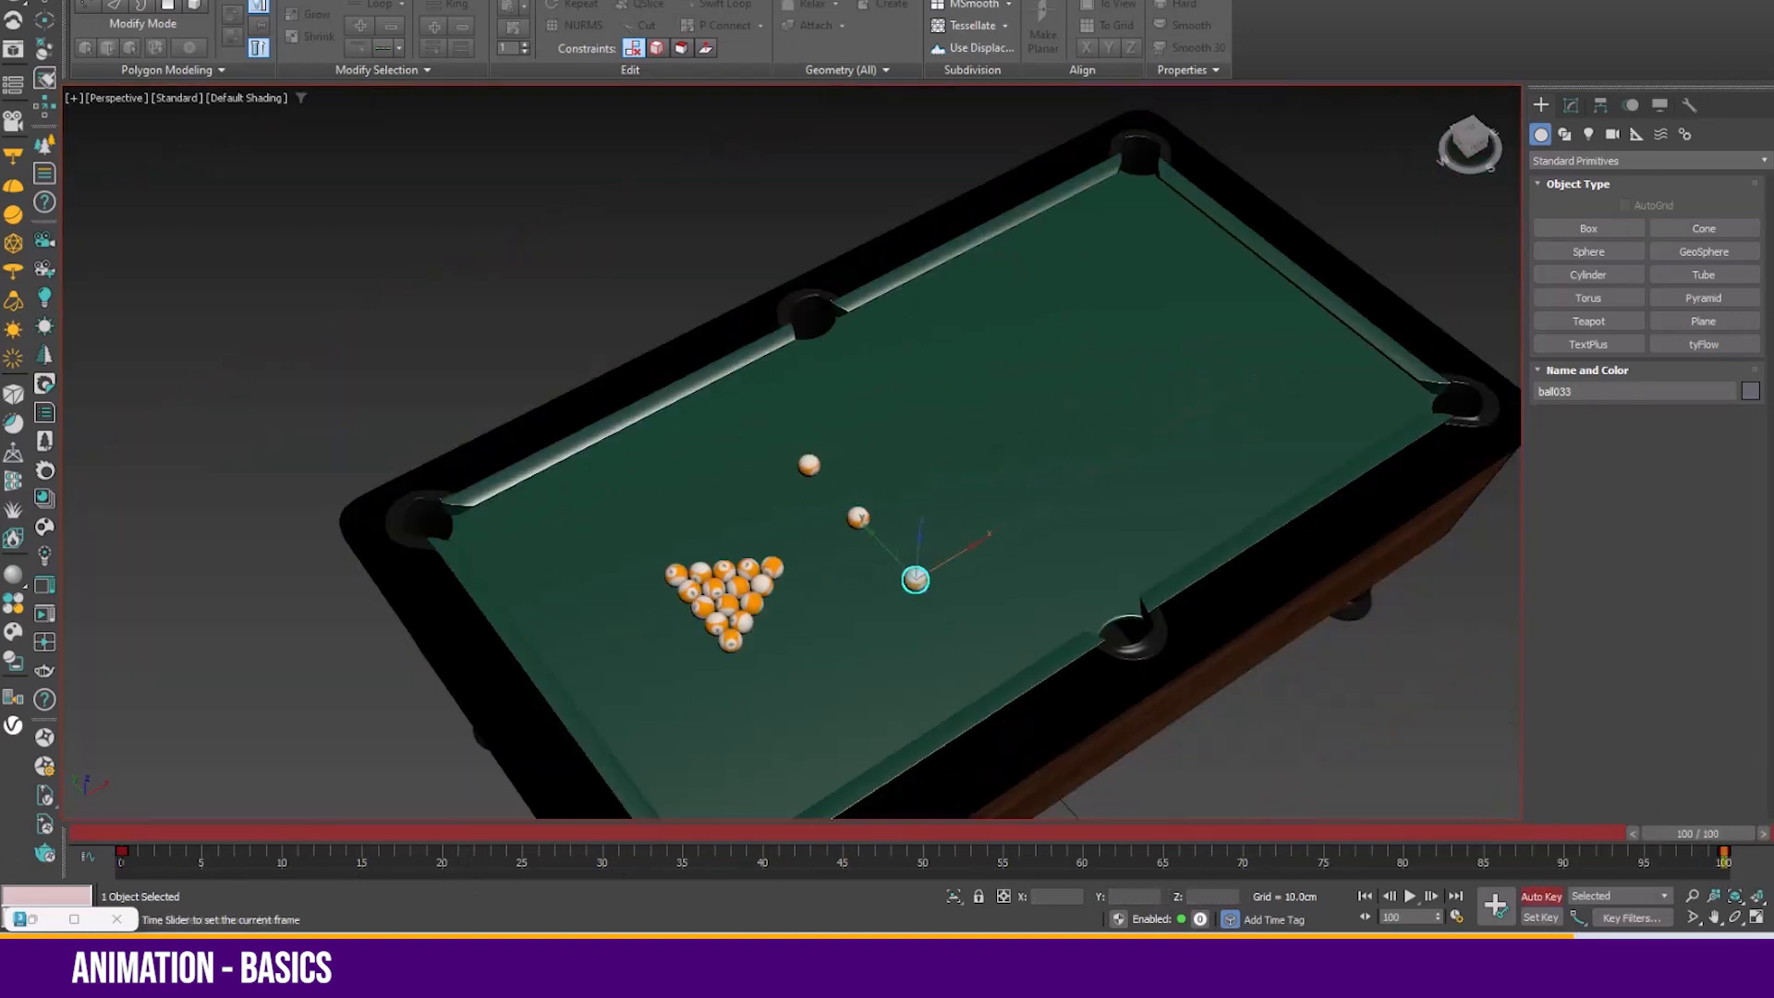
scroll(924, 536, up, 5)
key(e)
drag(872, 435, 840, 269)
drag(910, 517, 591, 757)
click(1541, 897)
drag(1697, 833, 351, 833)
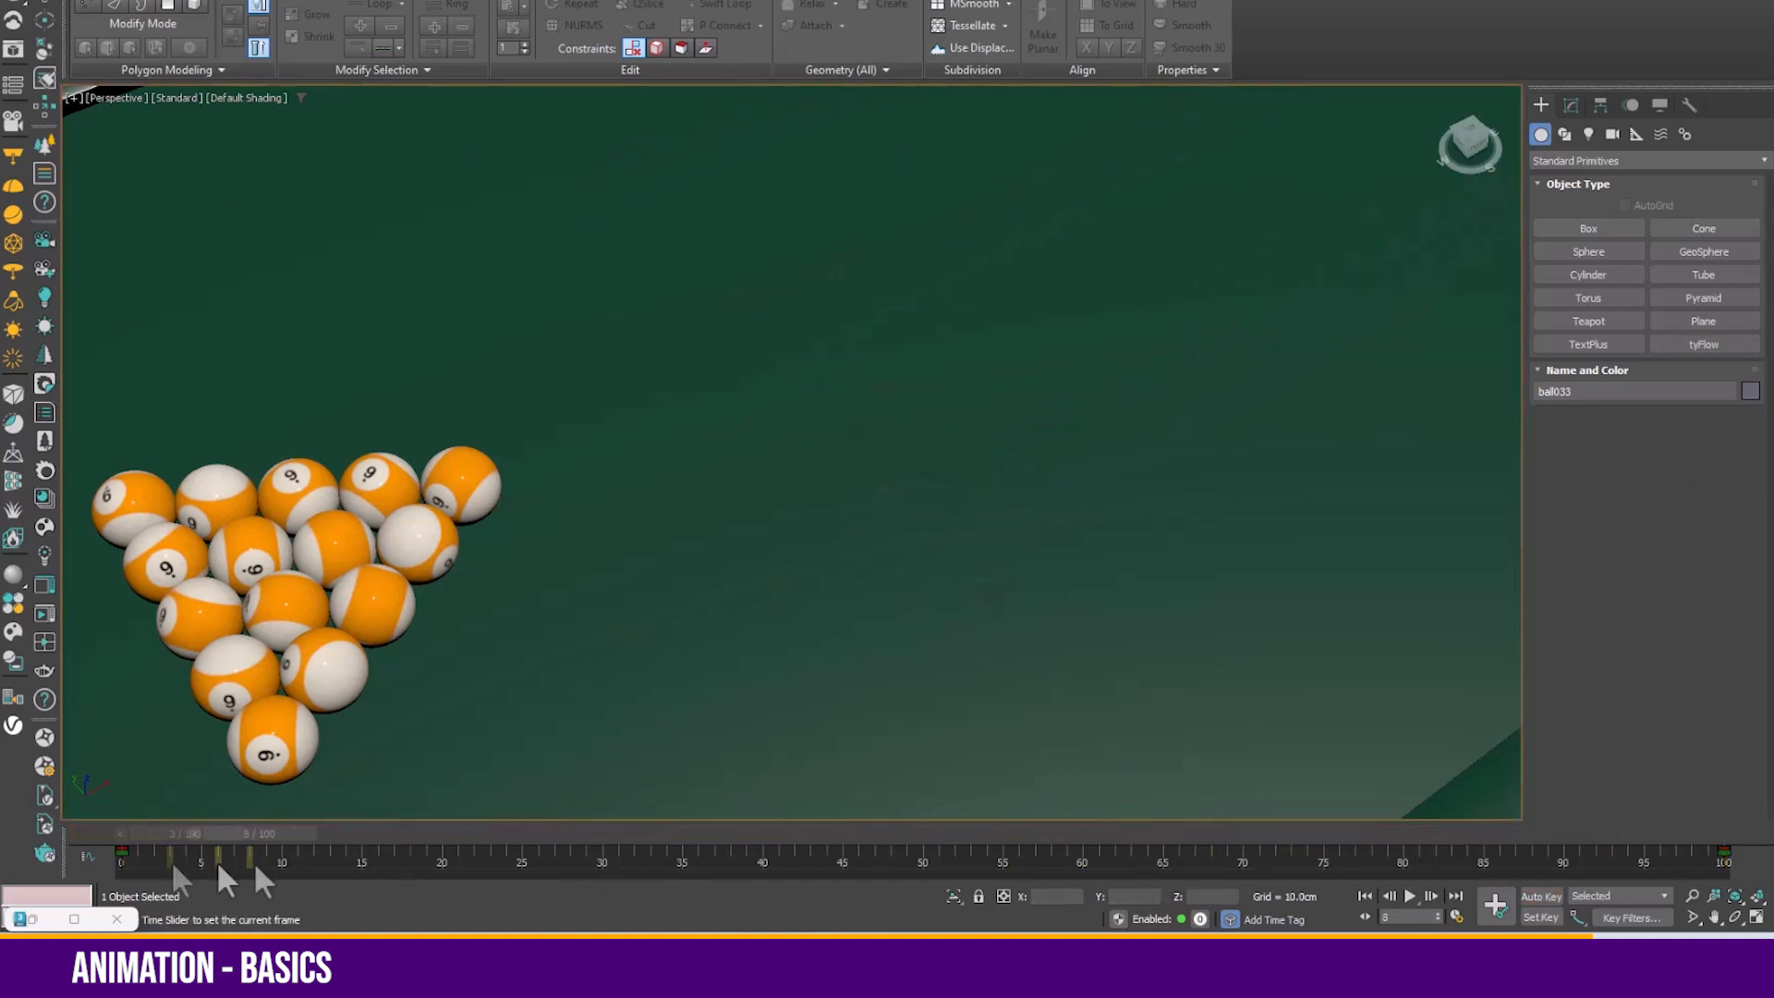
drag(352, 833, 139, 834)
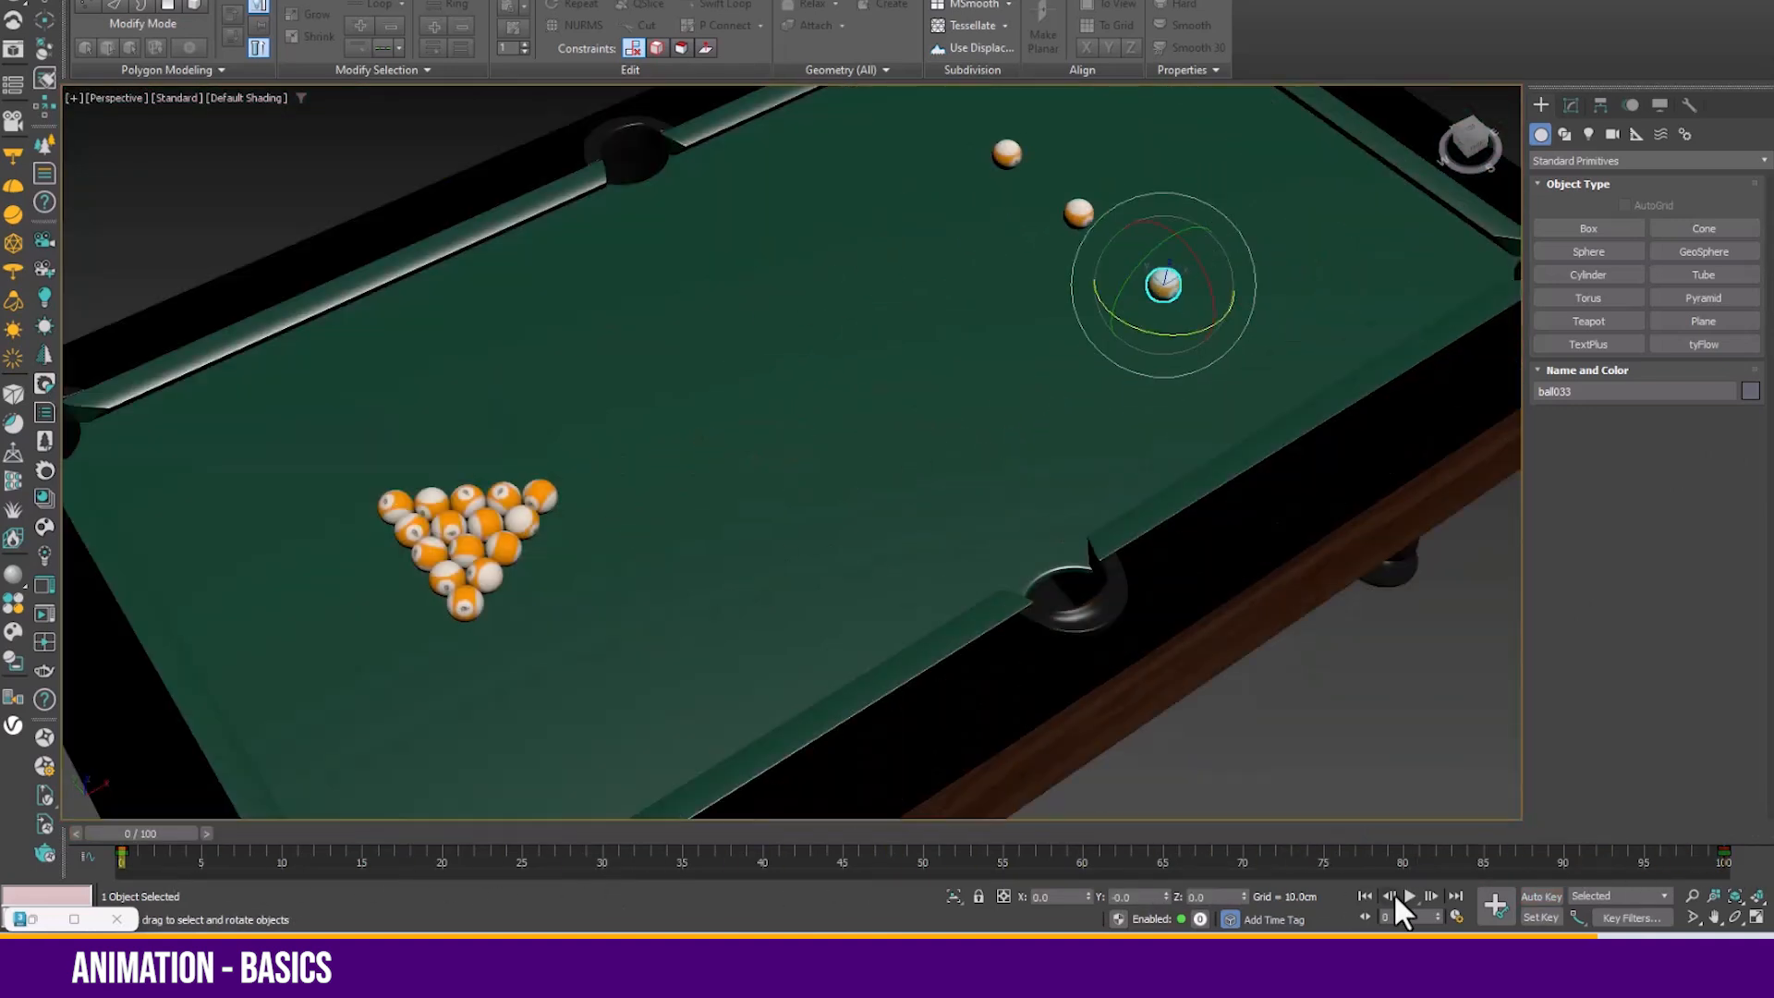
Play the rolling ball animation briefly, stop it and scrub the timeline back to frame 0
click(1407, 893)
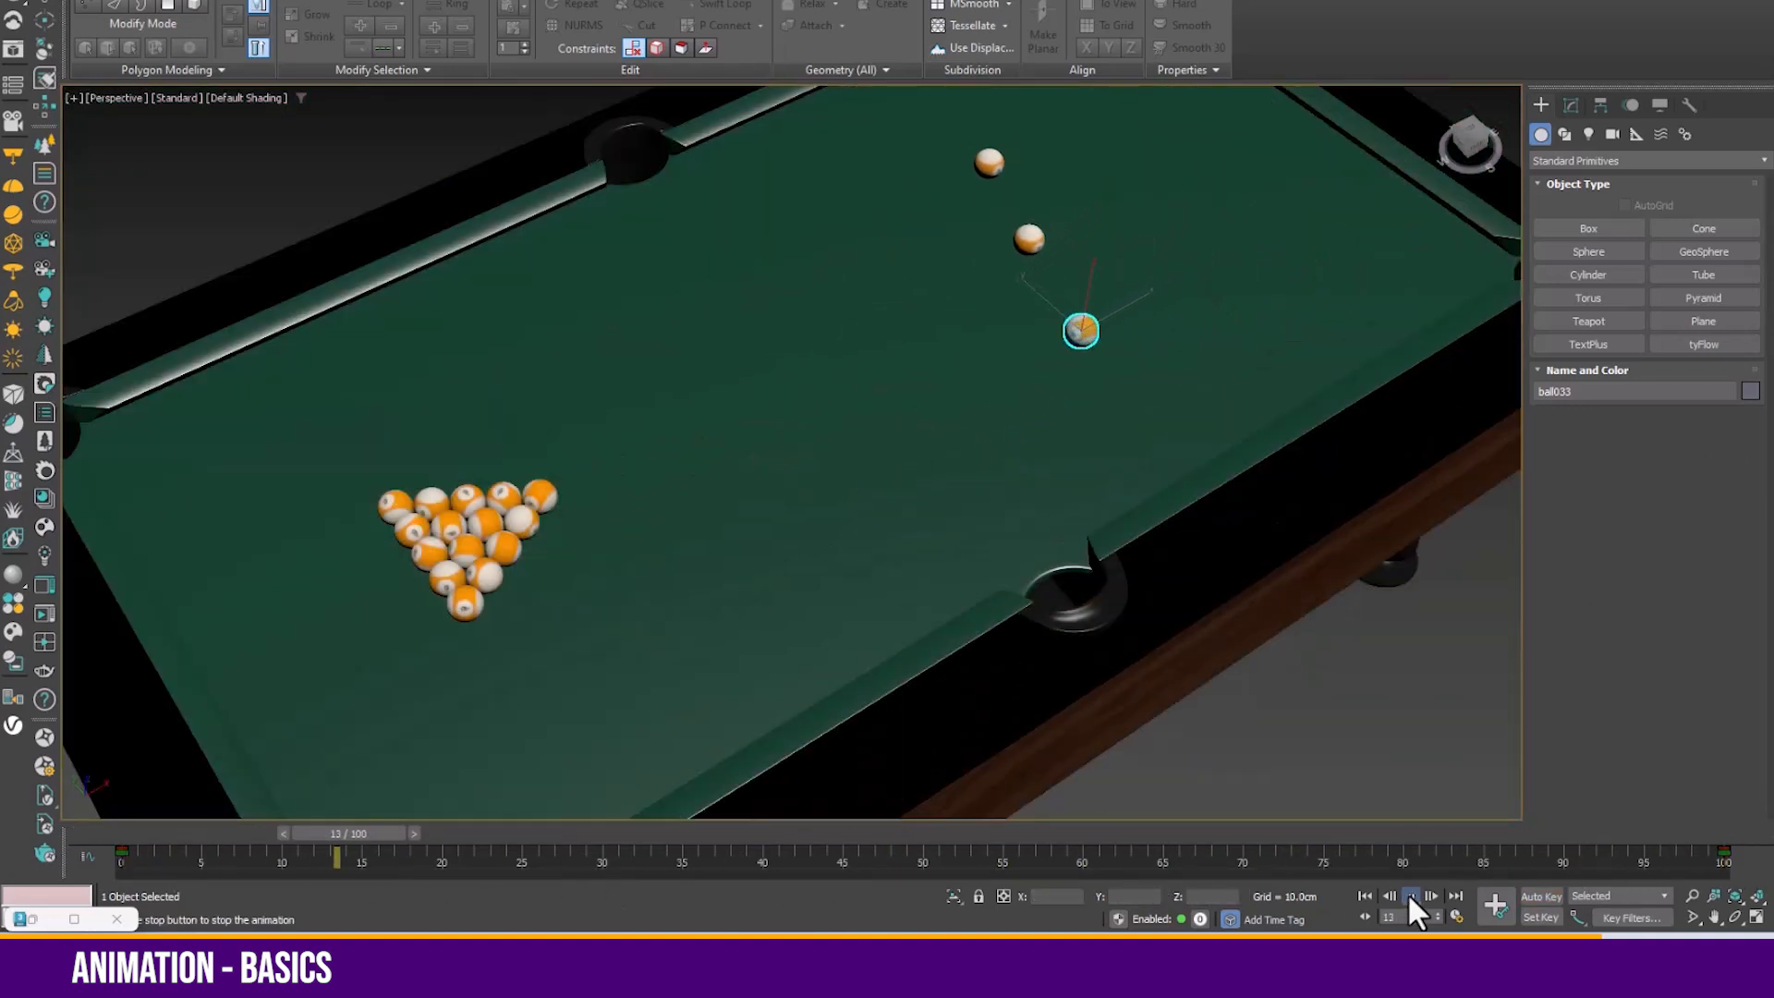
click(1409, 896)
drag(823, 834, 134, 834)
Reopen the minimized Curve Editor and display ball033's X, Y and Z Rotation curves together
click(30, 919)
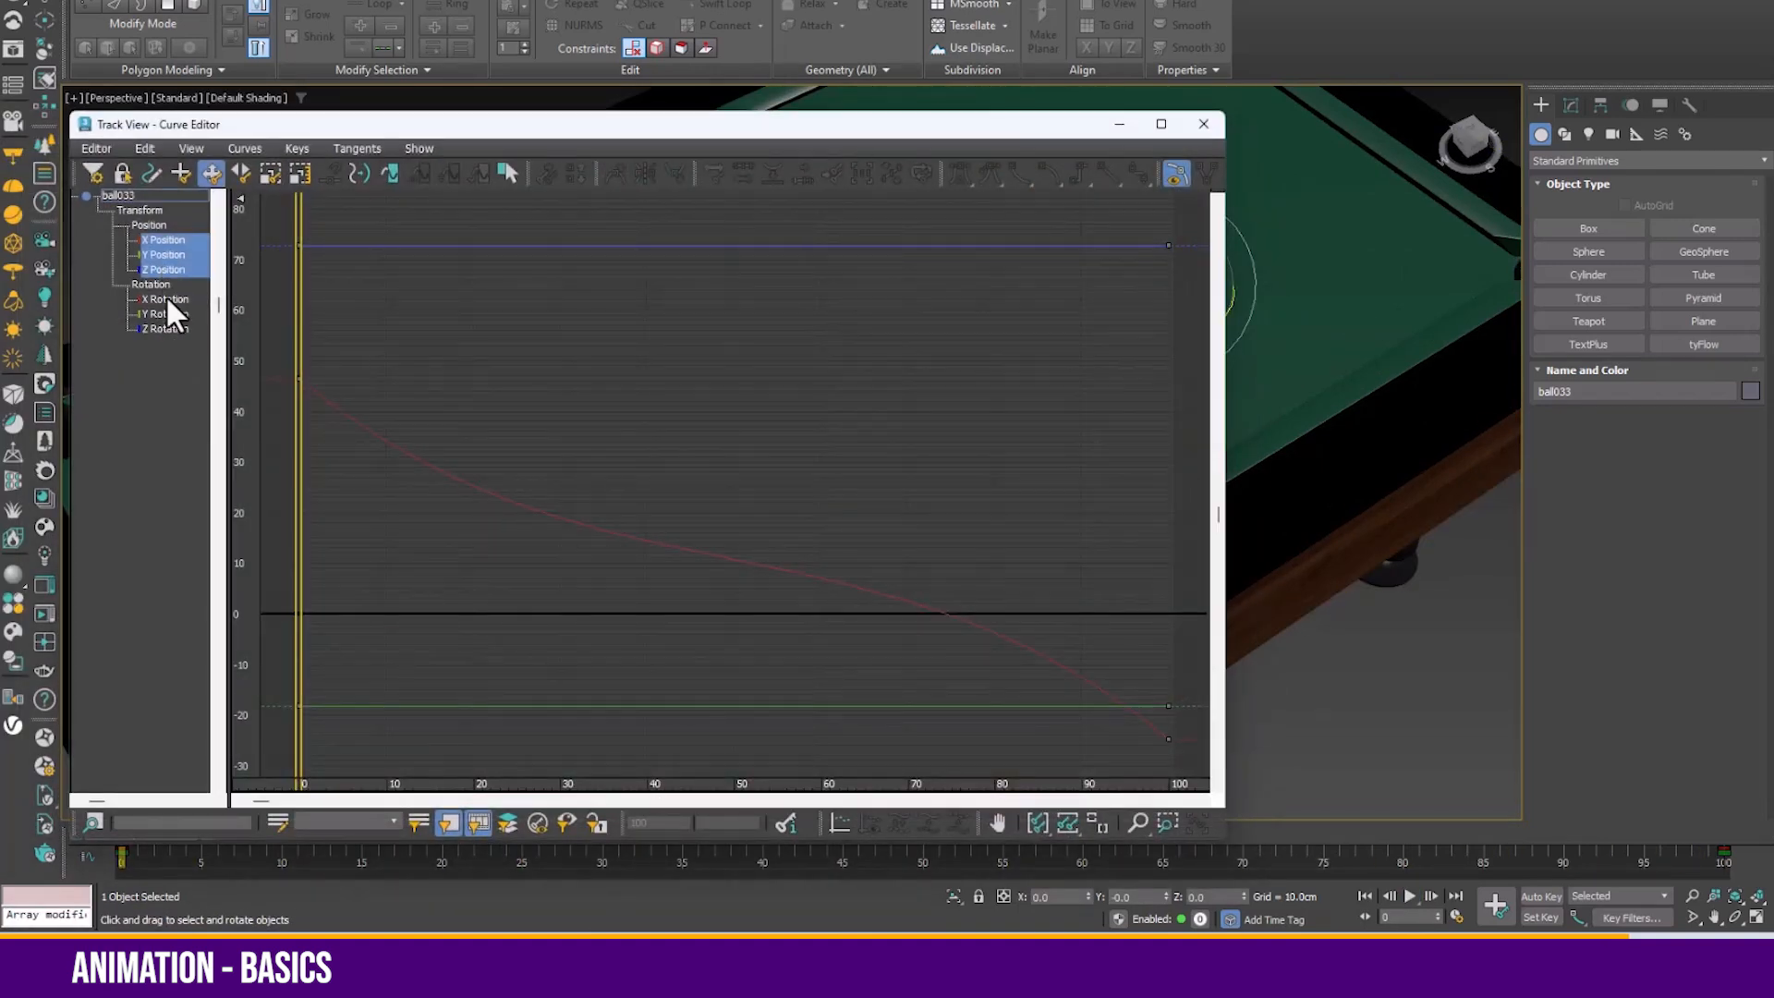
drag(163, 298, 164, 316)
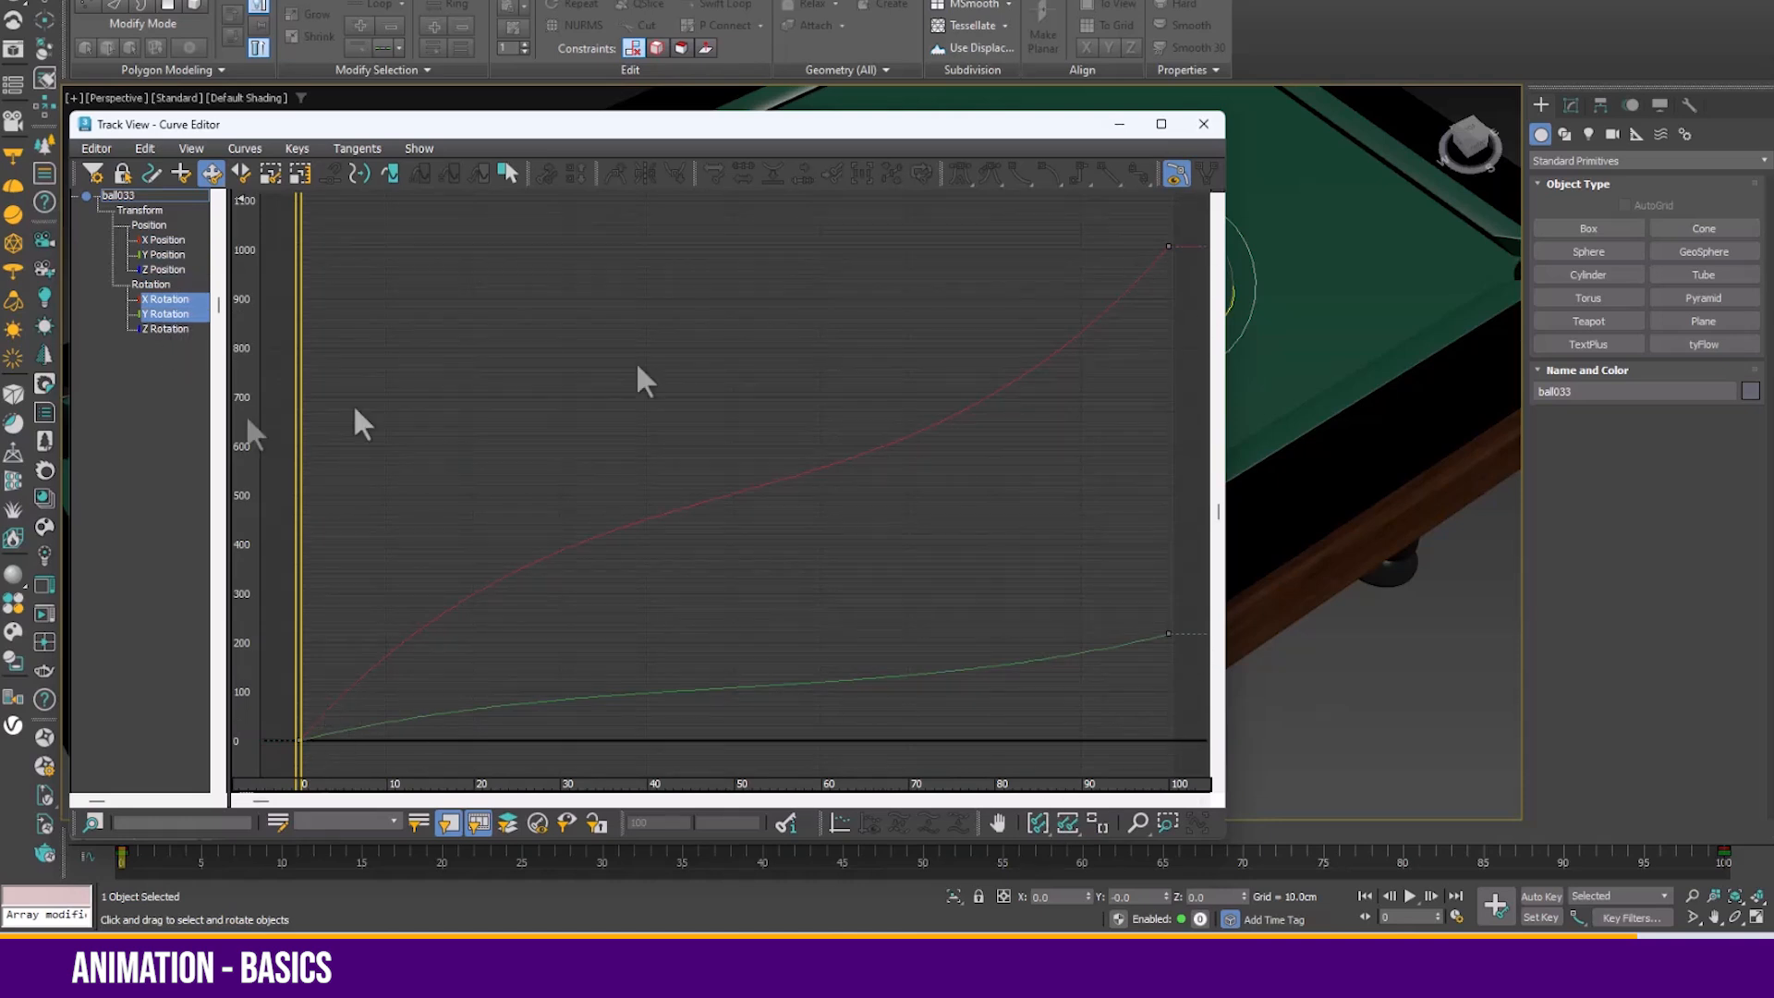
ctrl+click(166, 330)
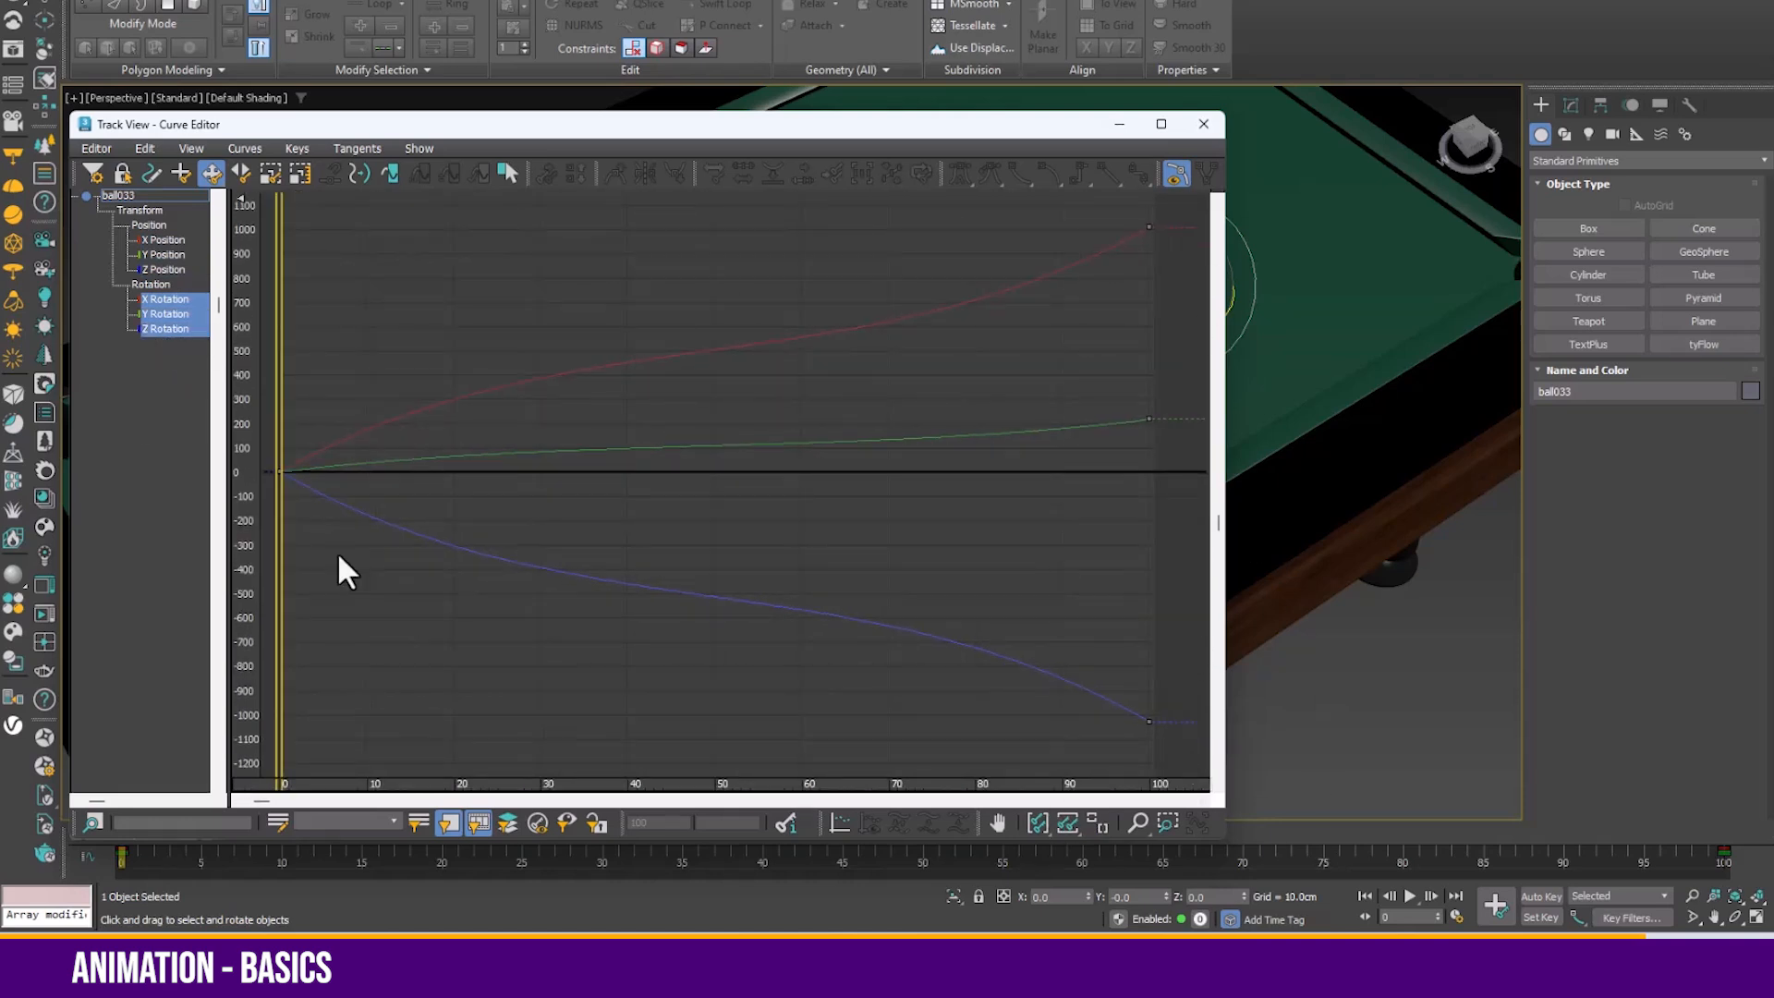
Lower ball033's last Y Rotation key to about -383, reshape the curve with a spline tangent and preview the roll
click(1151, 420)
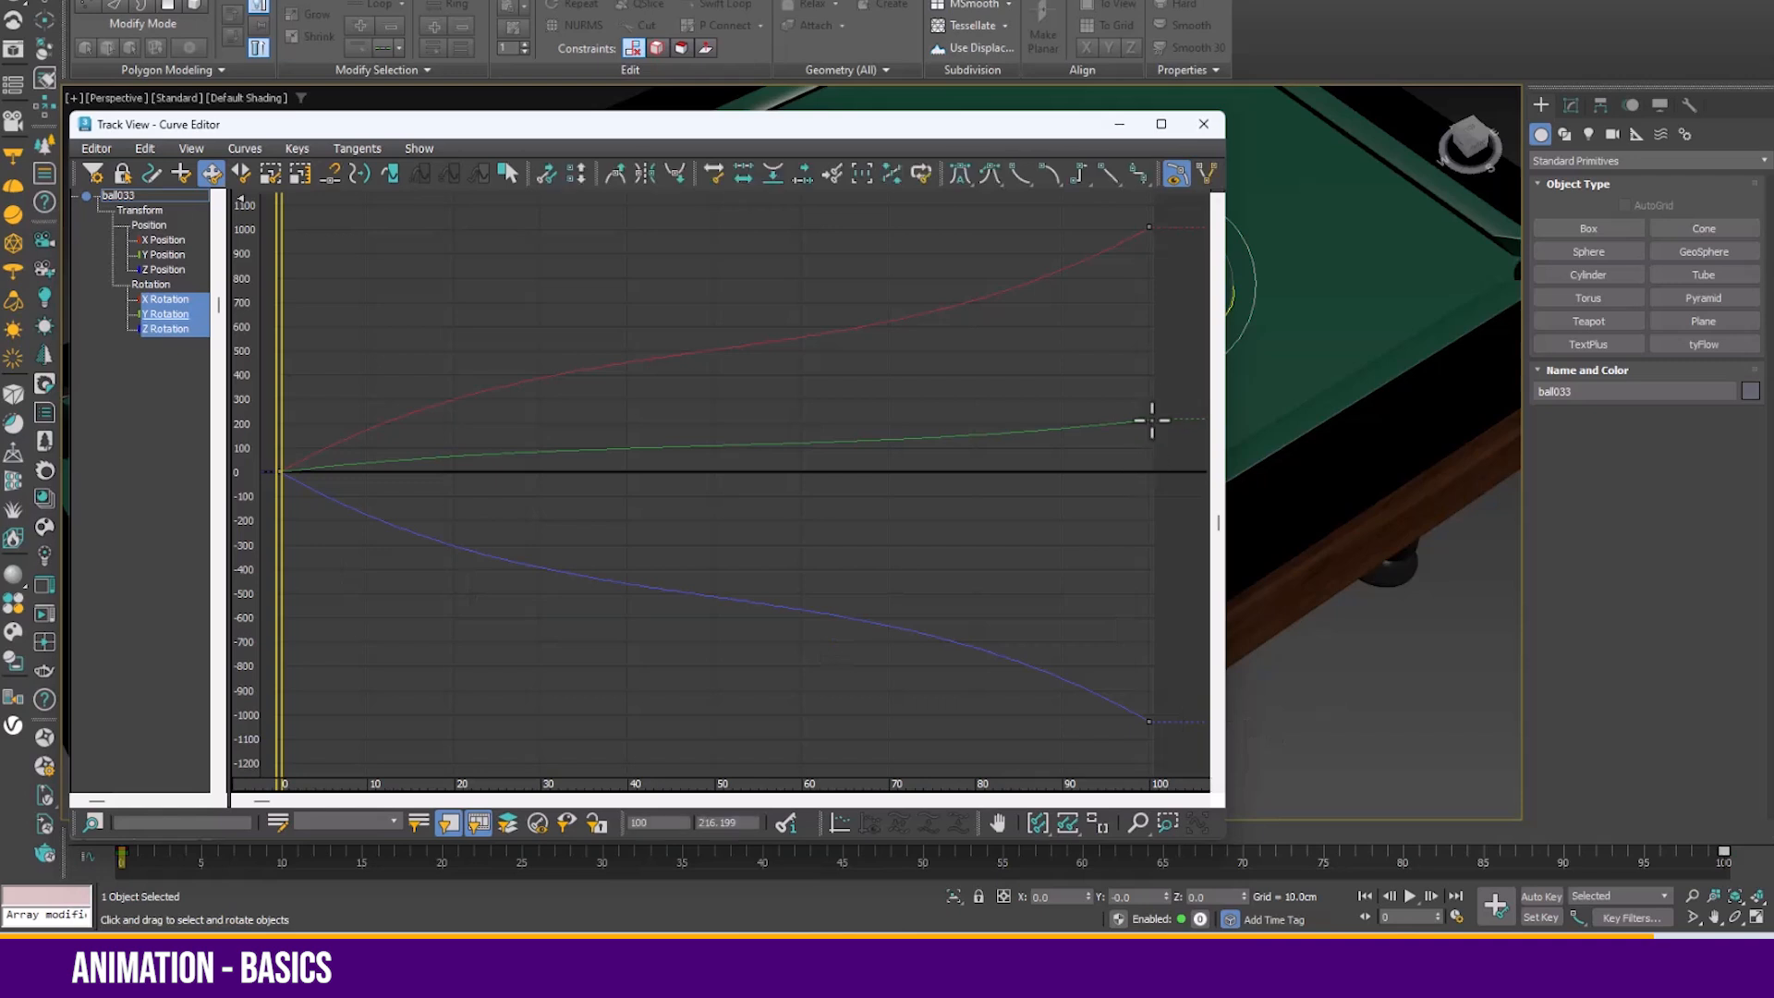
drag(1150, 420, 1150, 565)
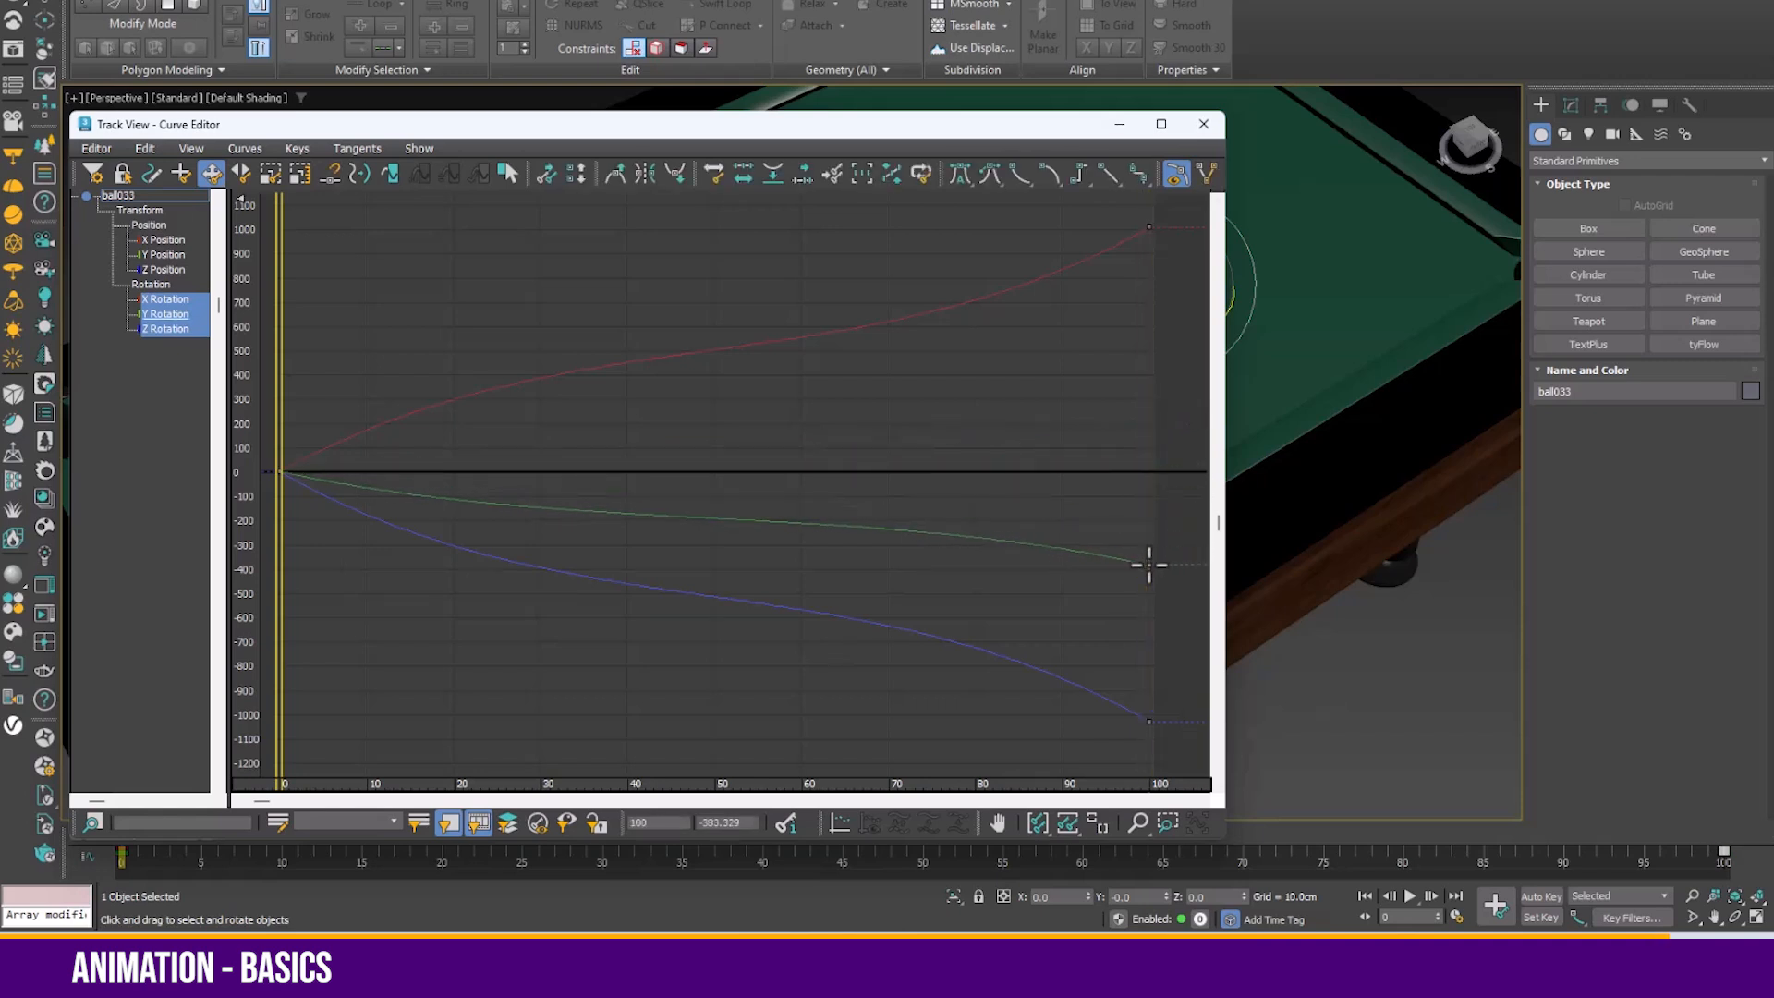
click(987, 175)
drag(860, 504, 533, 140)
key(slash)
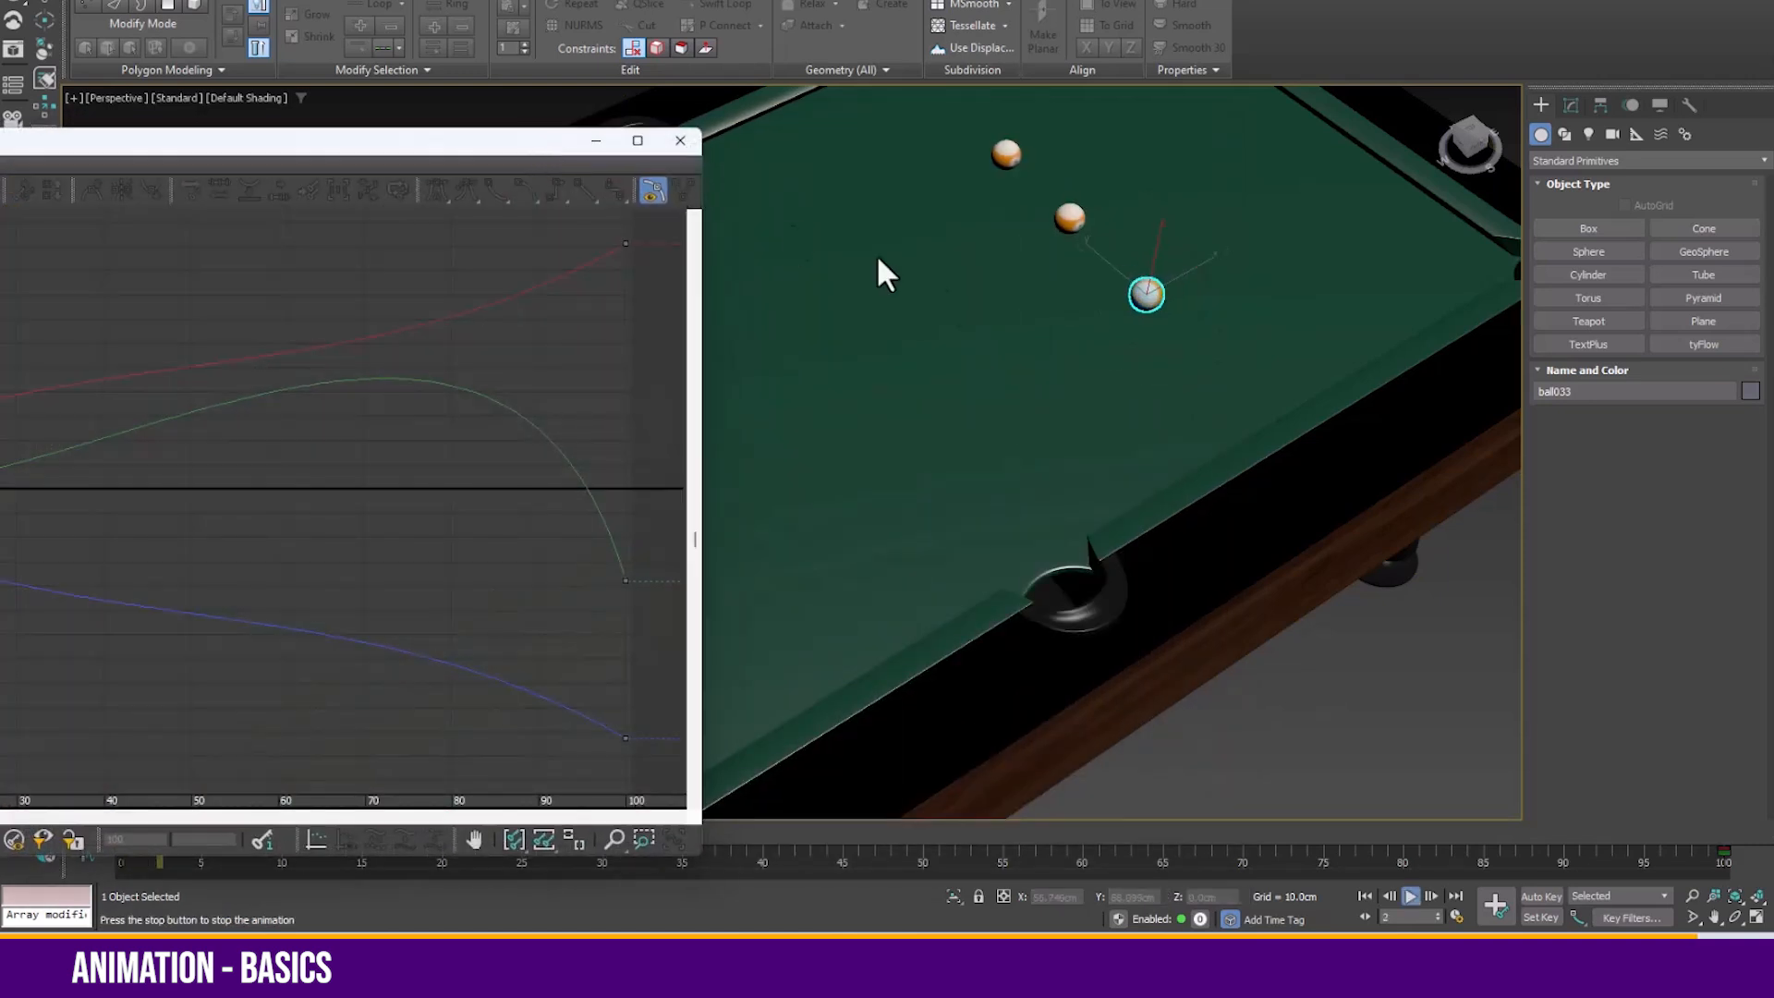
key(Home)
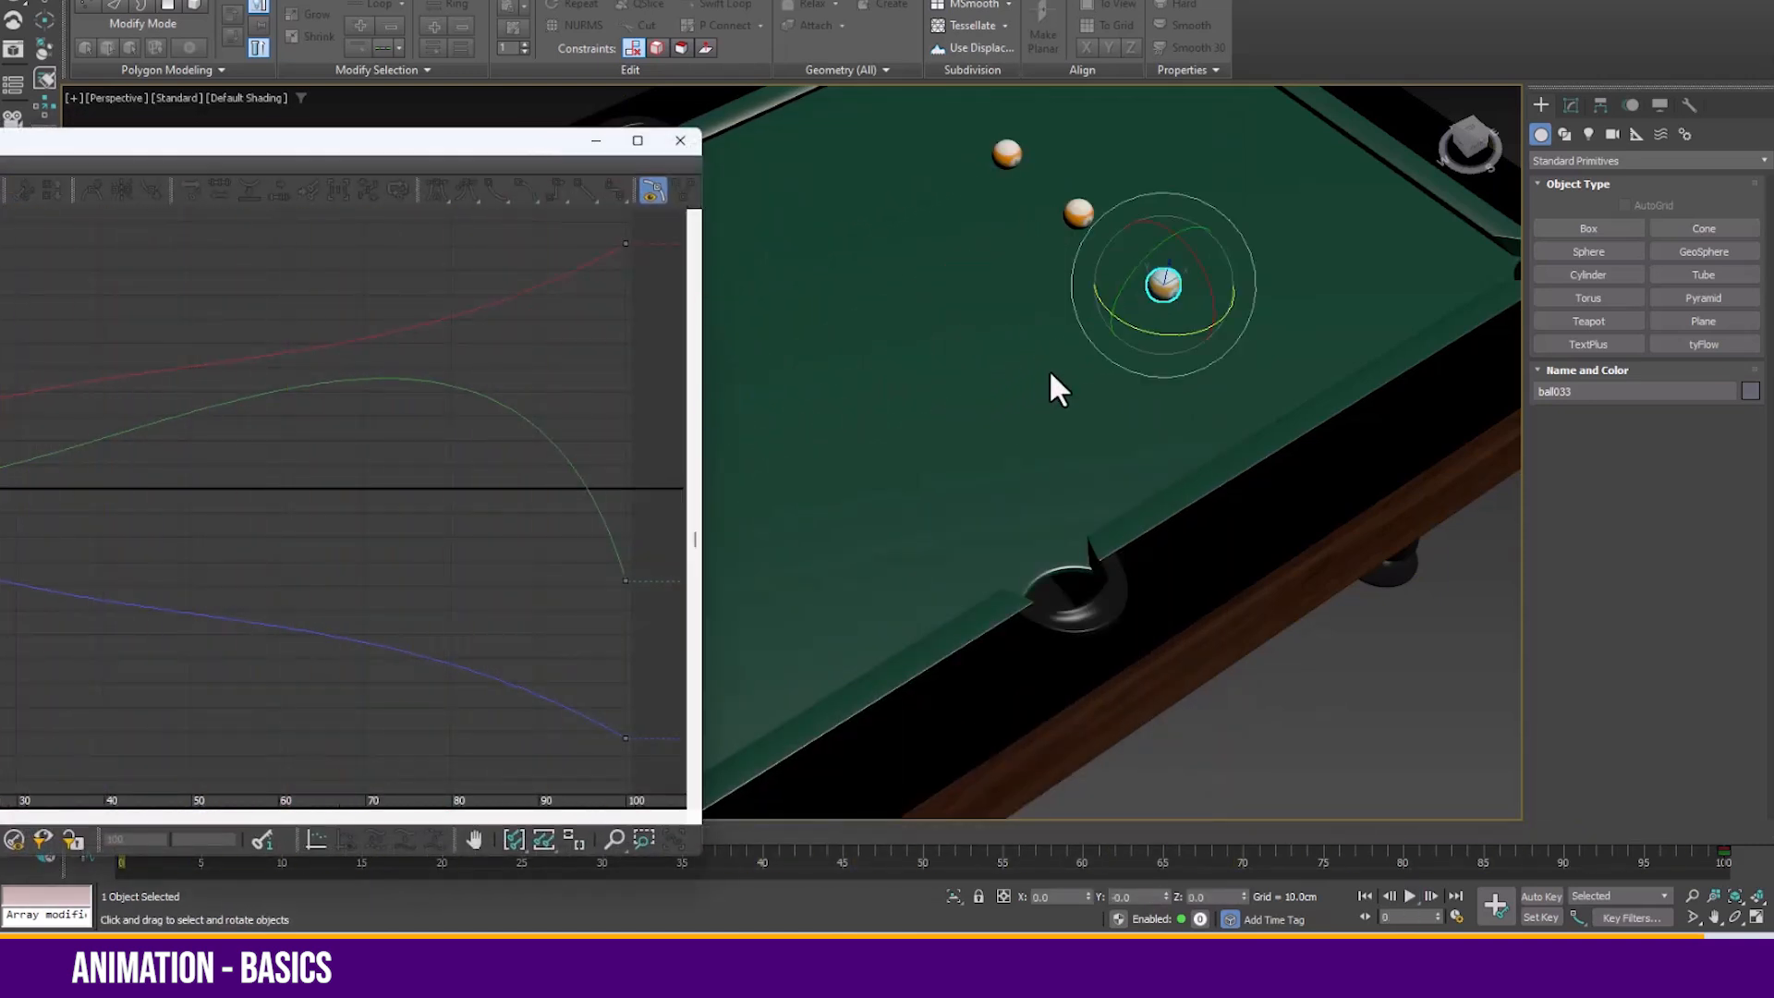
Set the value of ball033's last Y Rotation key to -360 and select the last Z Rotation key
drag(523, 502, 661, 624)
drag(222, 842, 129, 846)
text(-360)
key(Return)
click(626, 738)
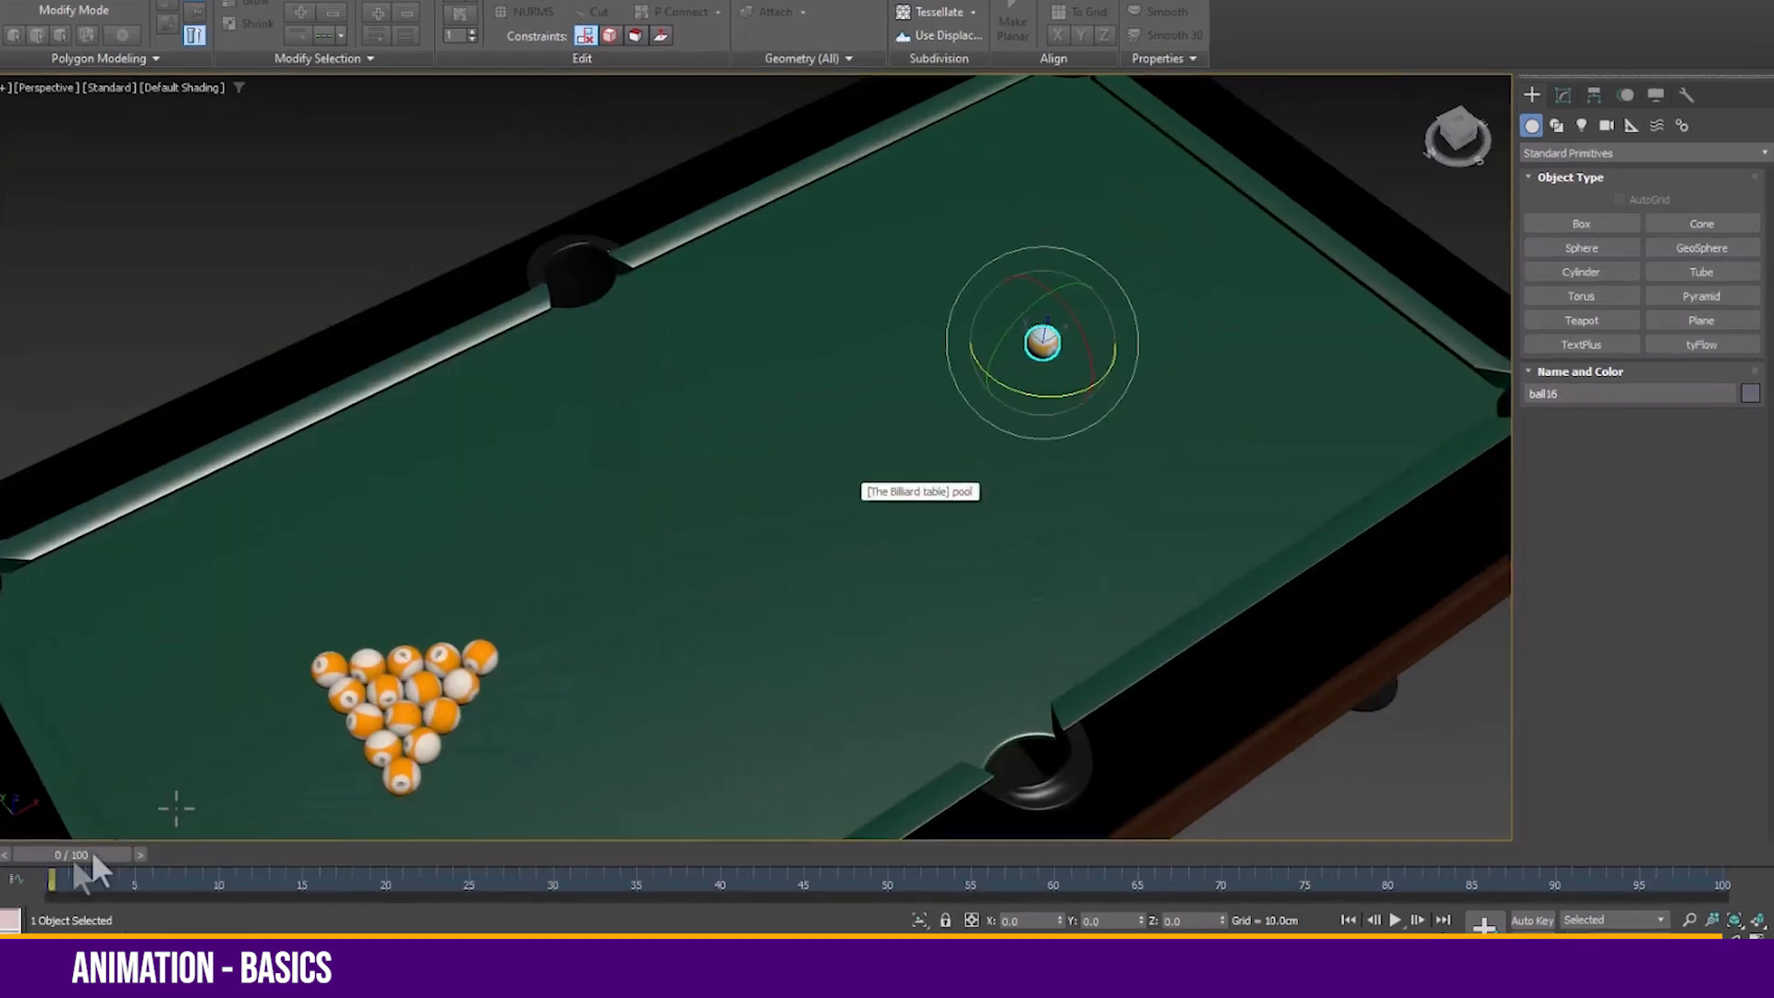
Create a tall box standing on the billiard table surface with AutoGrid enabled, between the racked balls and the single ball
click(1520, 197)
drag(607, 438, 587, 606)
right_click(654, 246)
click(1590, 165)
drag(640, 459, 580, 596)
click(601, 198)
mouse_move(1691, 671)
mouse_down()
mouse_move(1688, 605)
mouse_move(1688, 639)
mouse_up()
middle_drag(727, 376, 678, 389)
right_click(664, 429)
middle_drag(820, 397, 738, 443)
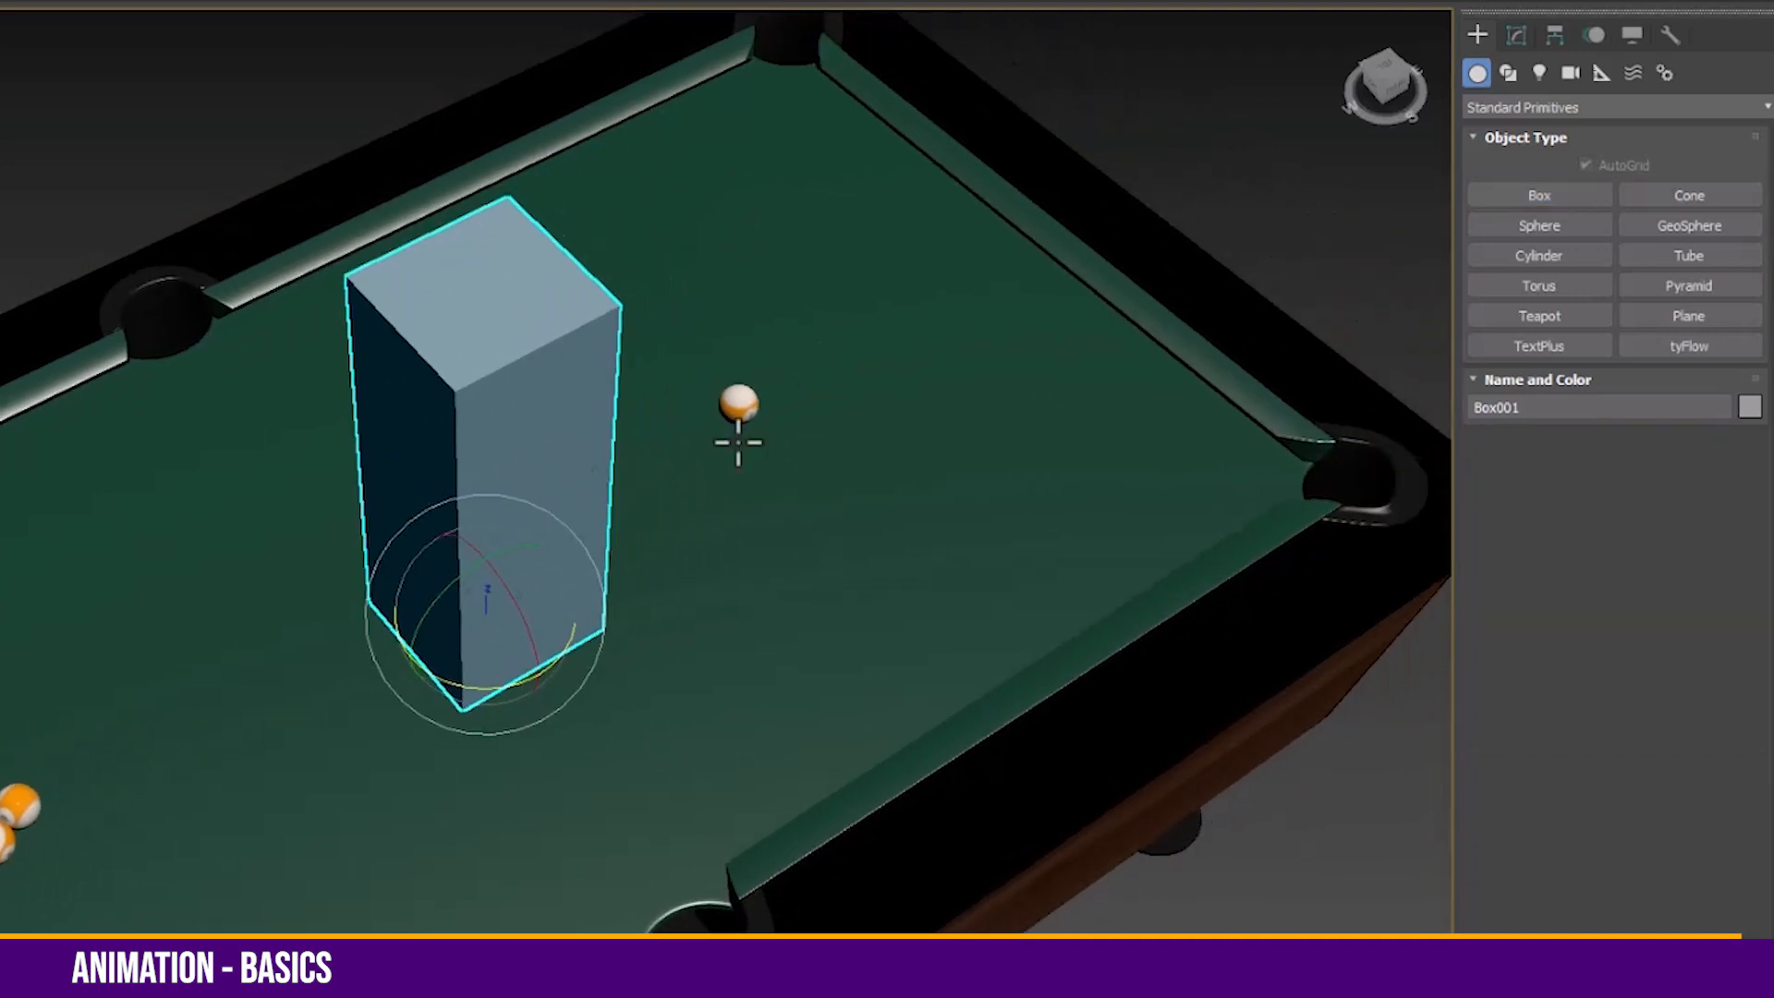
Add a Bend modifier to the box and use Auto Key to raise its bend angle at frame 100
click(1526, 41)
click(1607, 104)
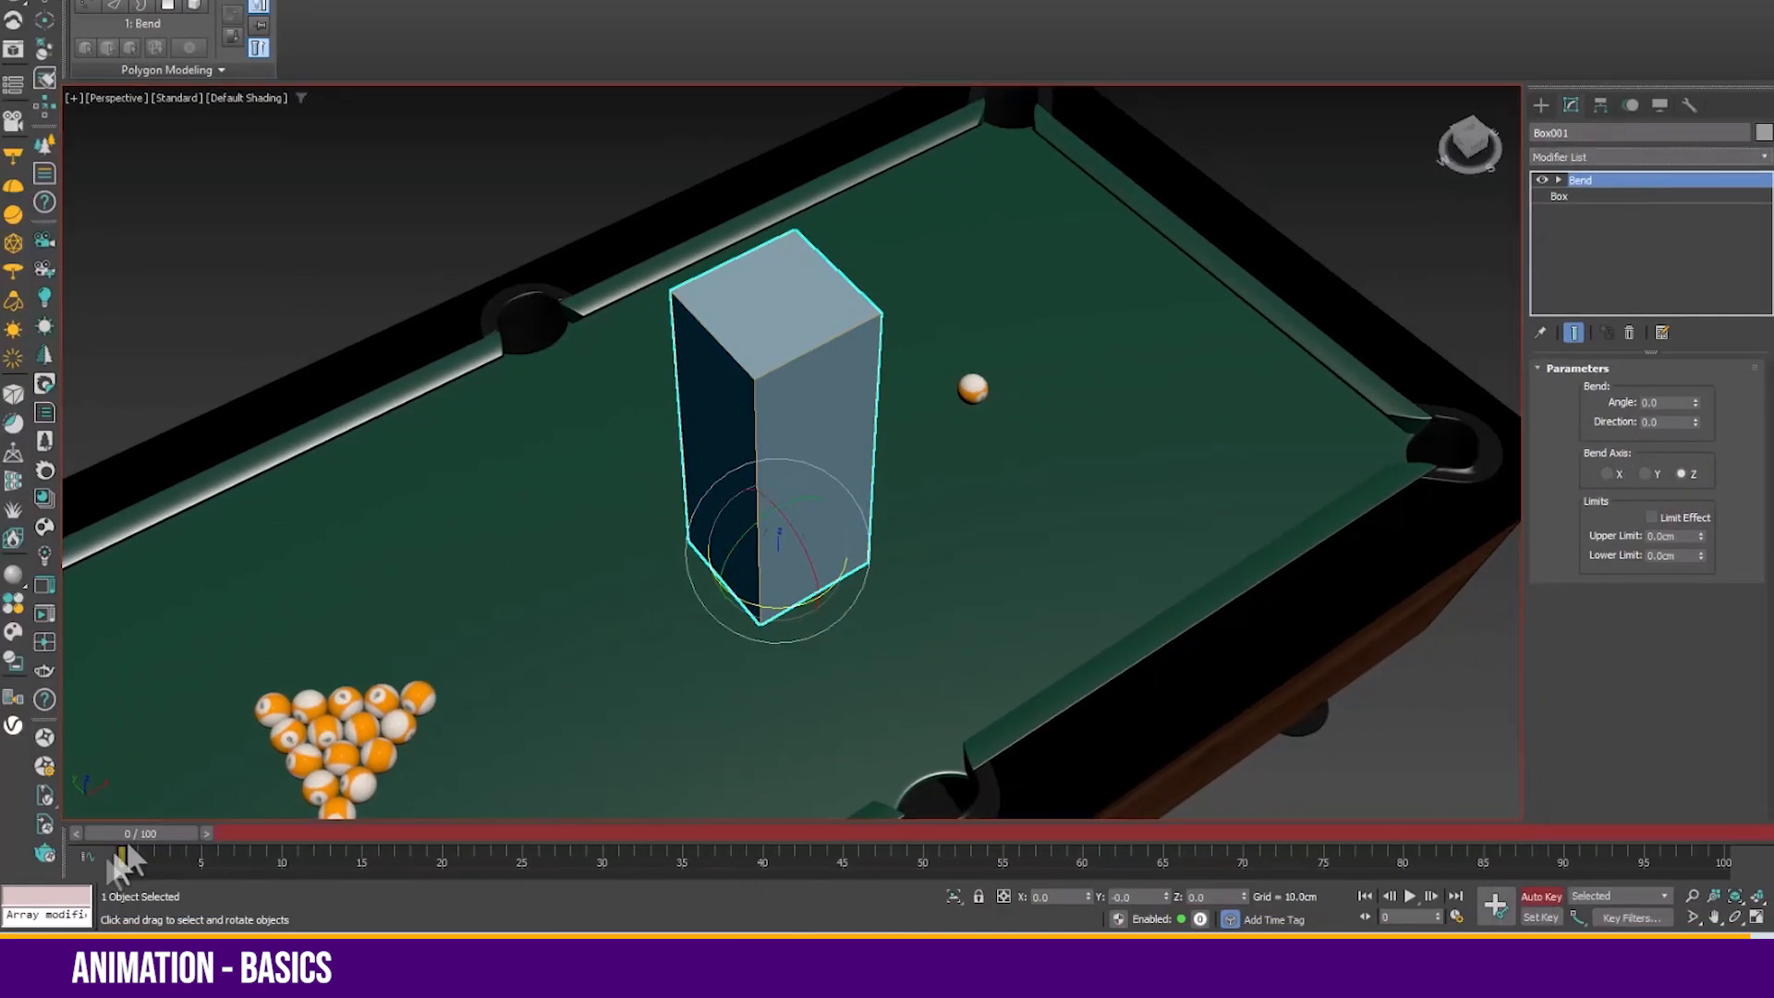
drag(118, 851, 1729, 776)
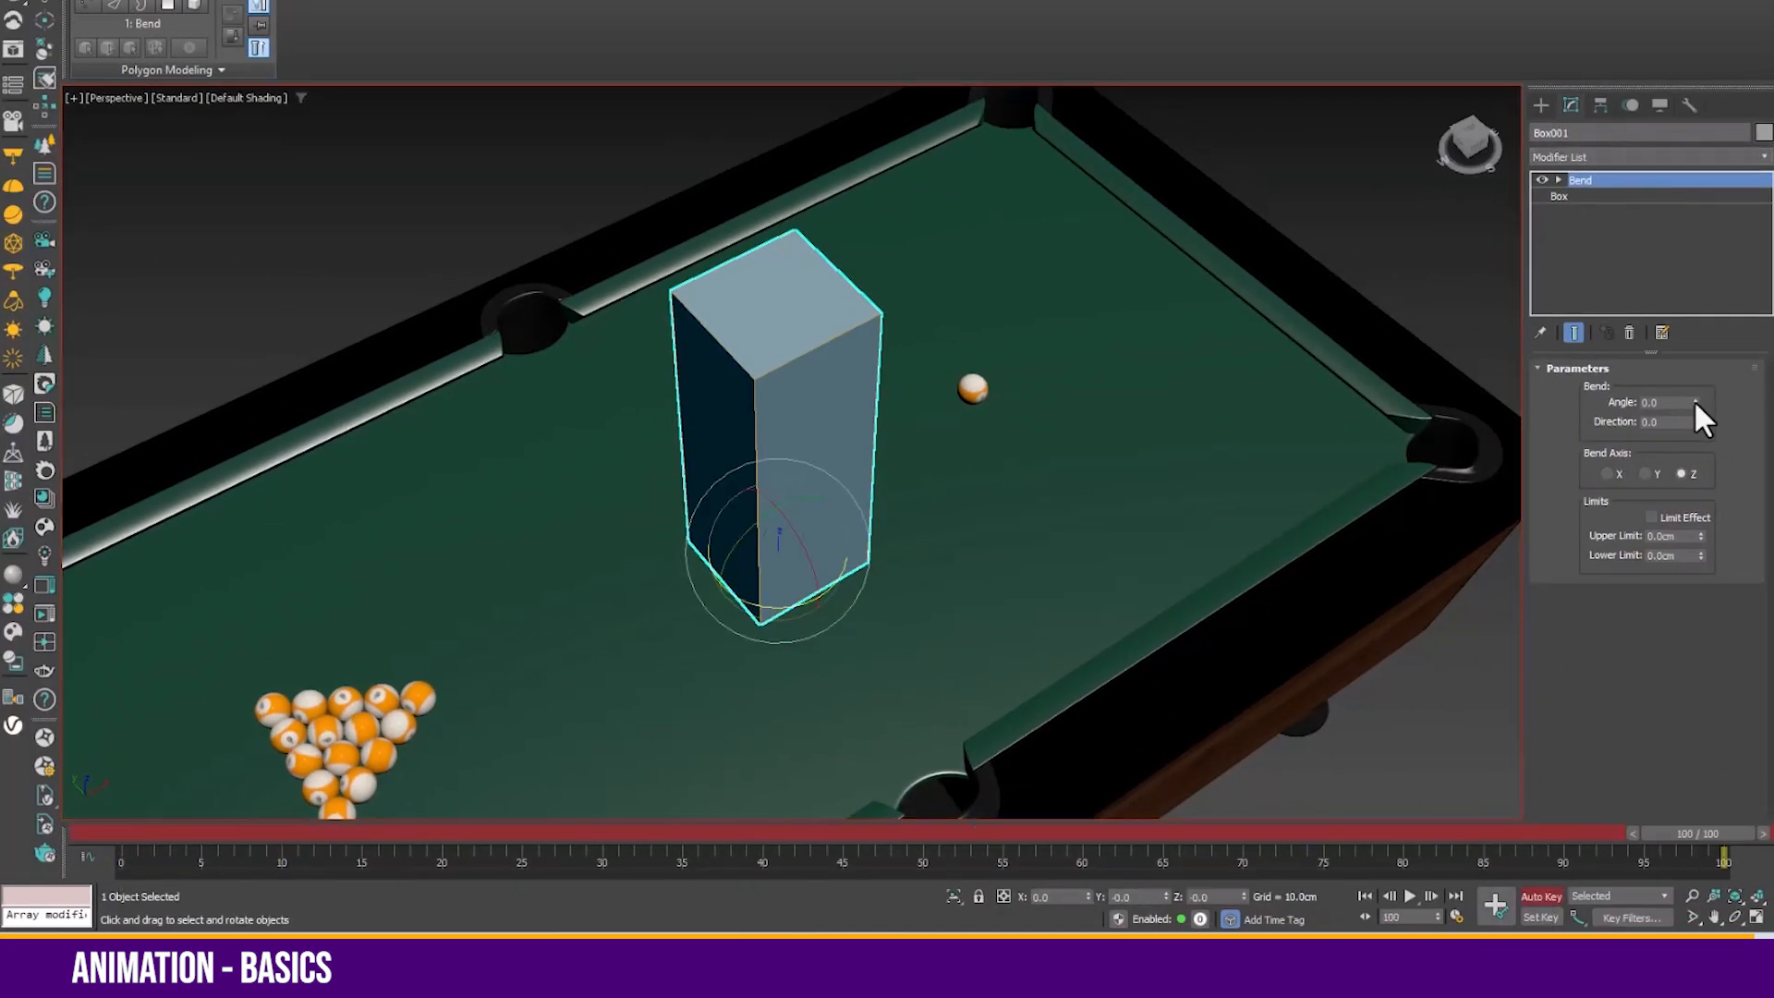
drag(1696, 403, 1700, 344)
Key the Bend at frame 34 with an angle of -44.352 and a direction of 84.5, and turn off Auto Key
drag(1698, 832, 660, 833)
drag(1696, 403, 1700, 508)
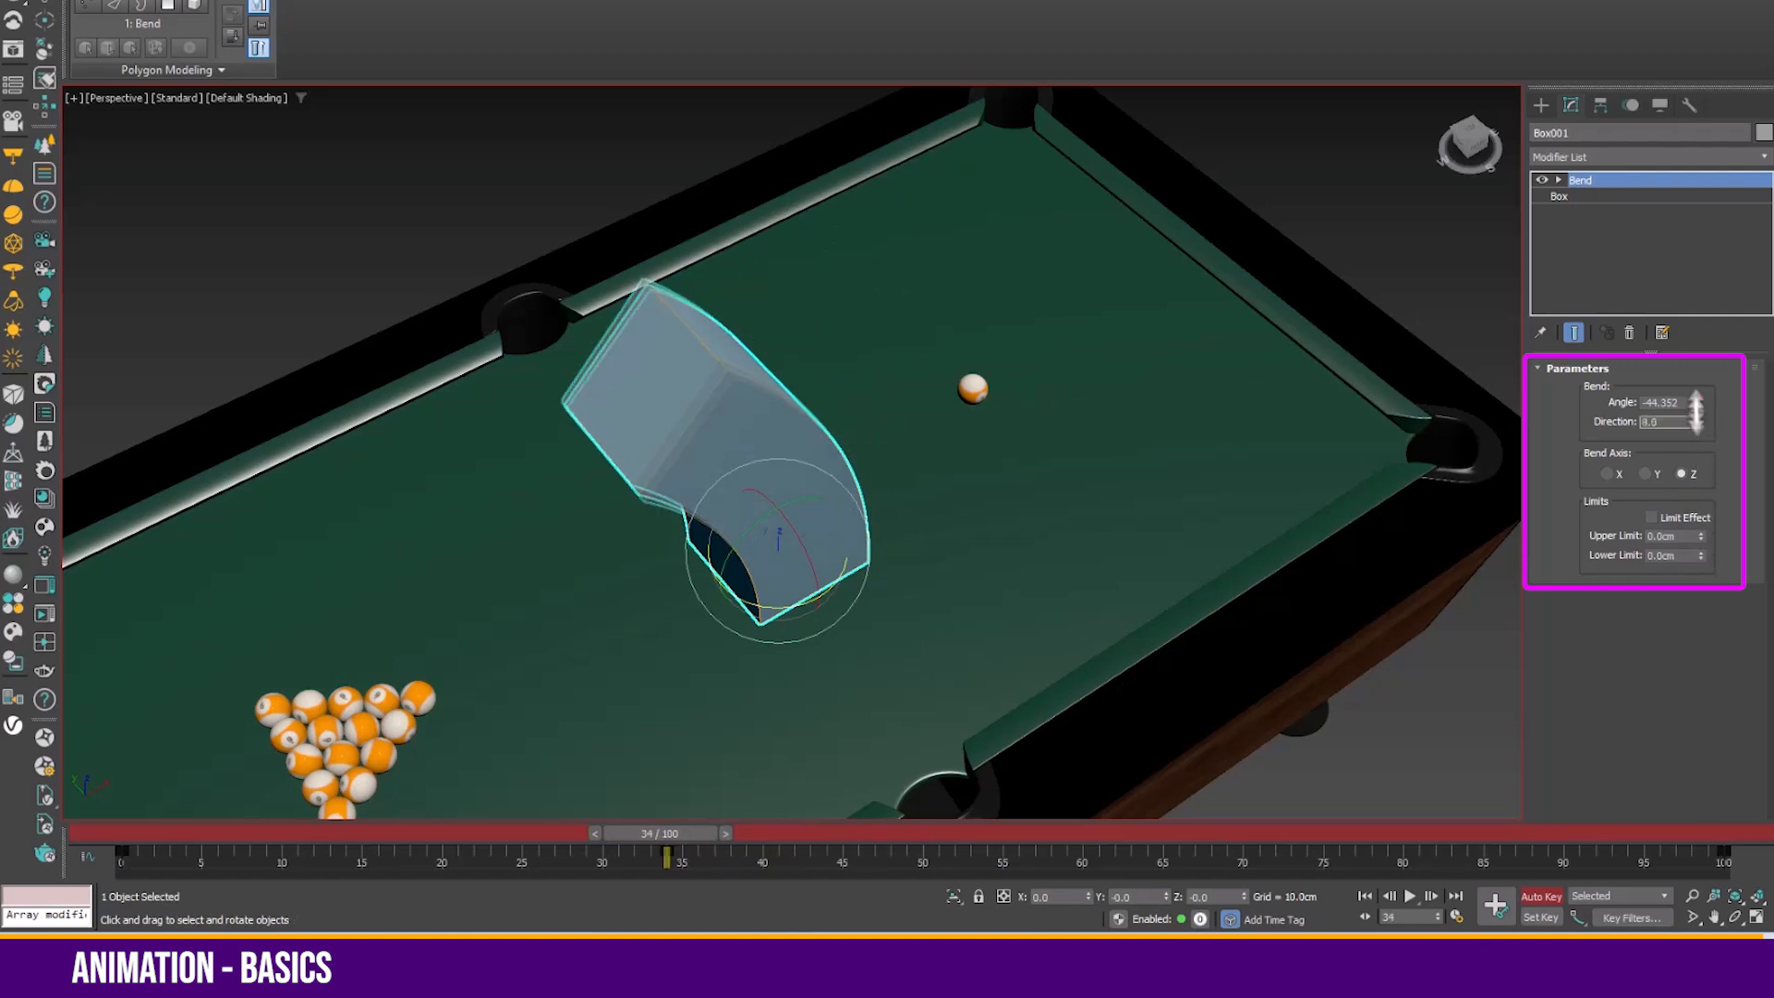
drag(1694, 418, 1717, 263)
click(1542, 896)
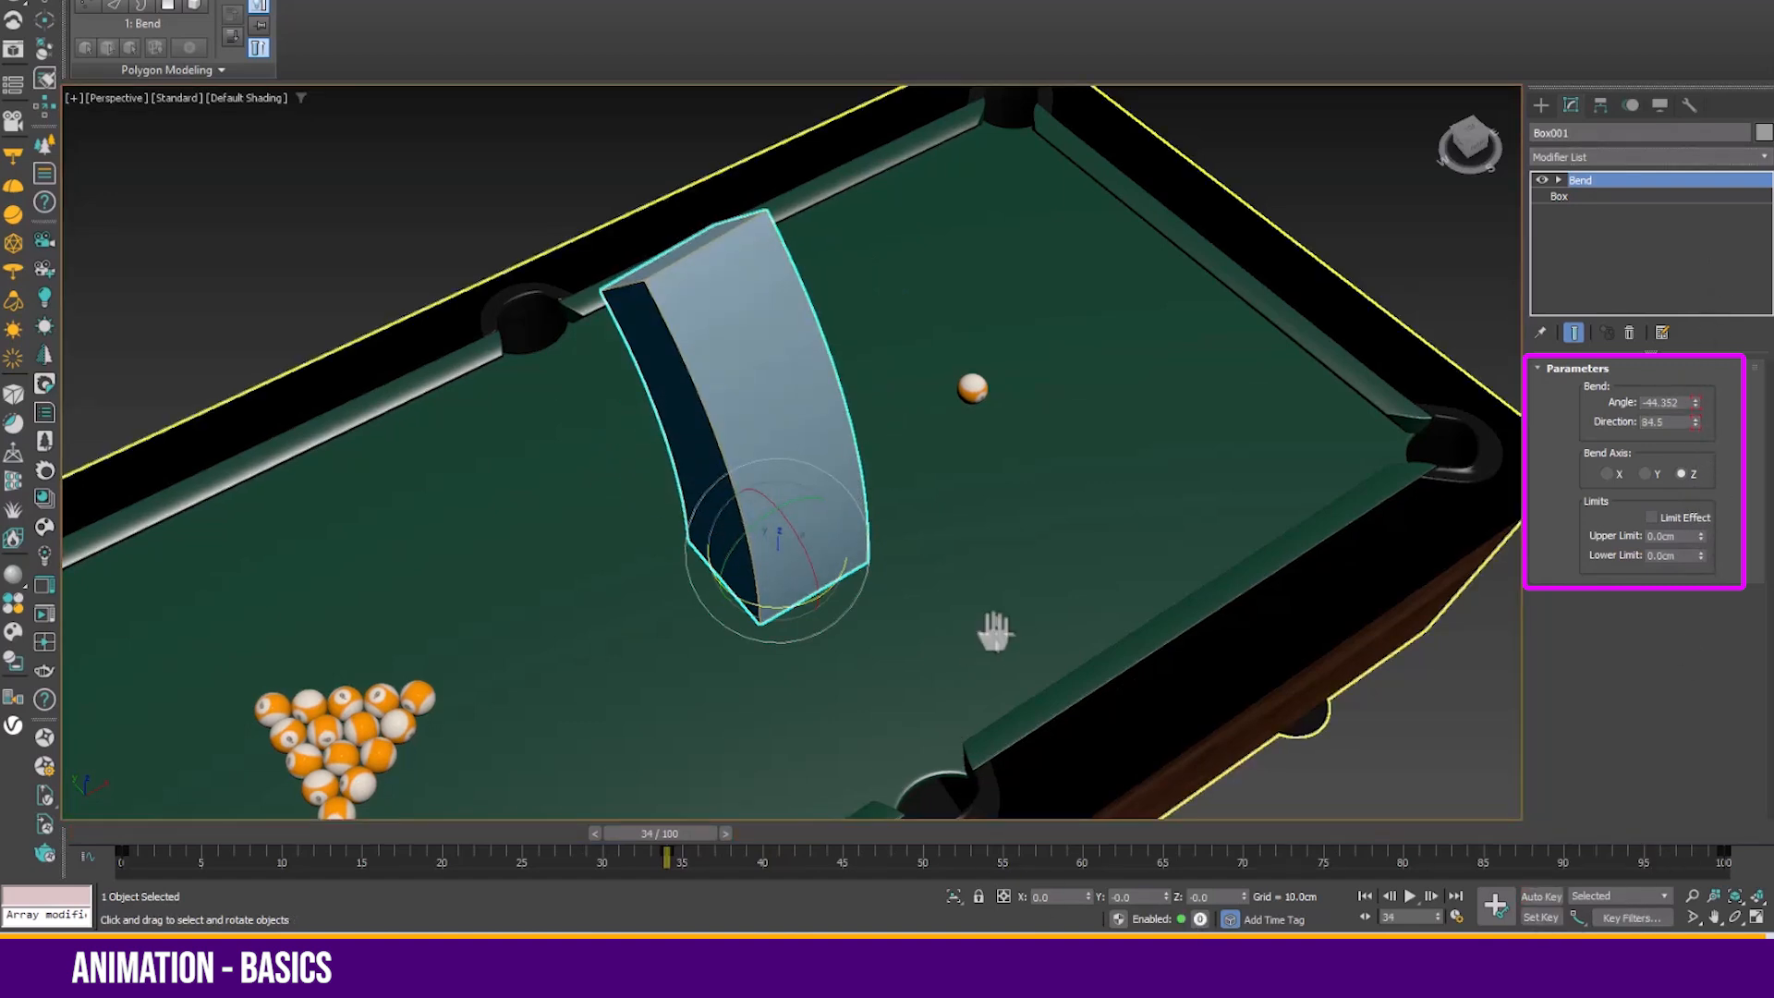
Play the box's bend animation and open the box's animation tracks in the Curve Editor
key(/)
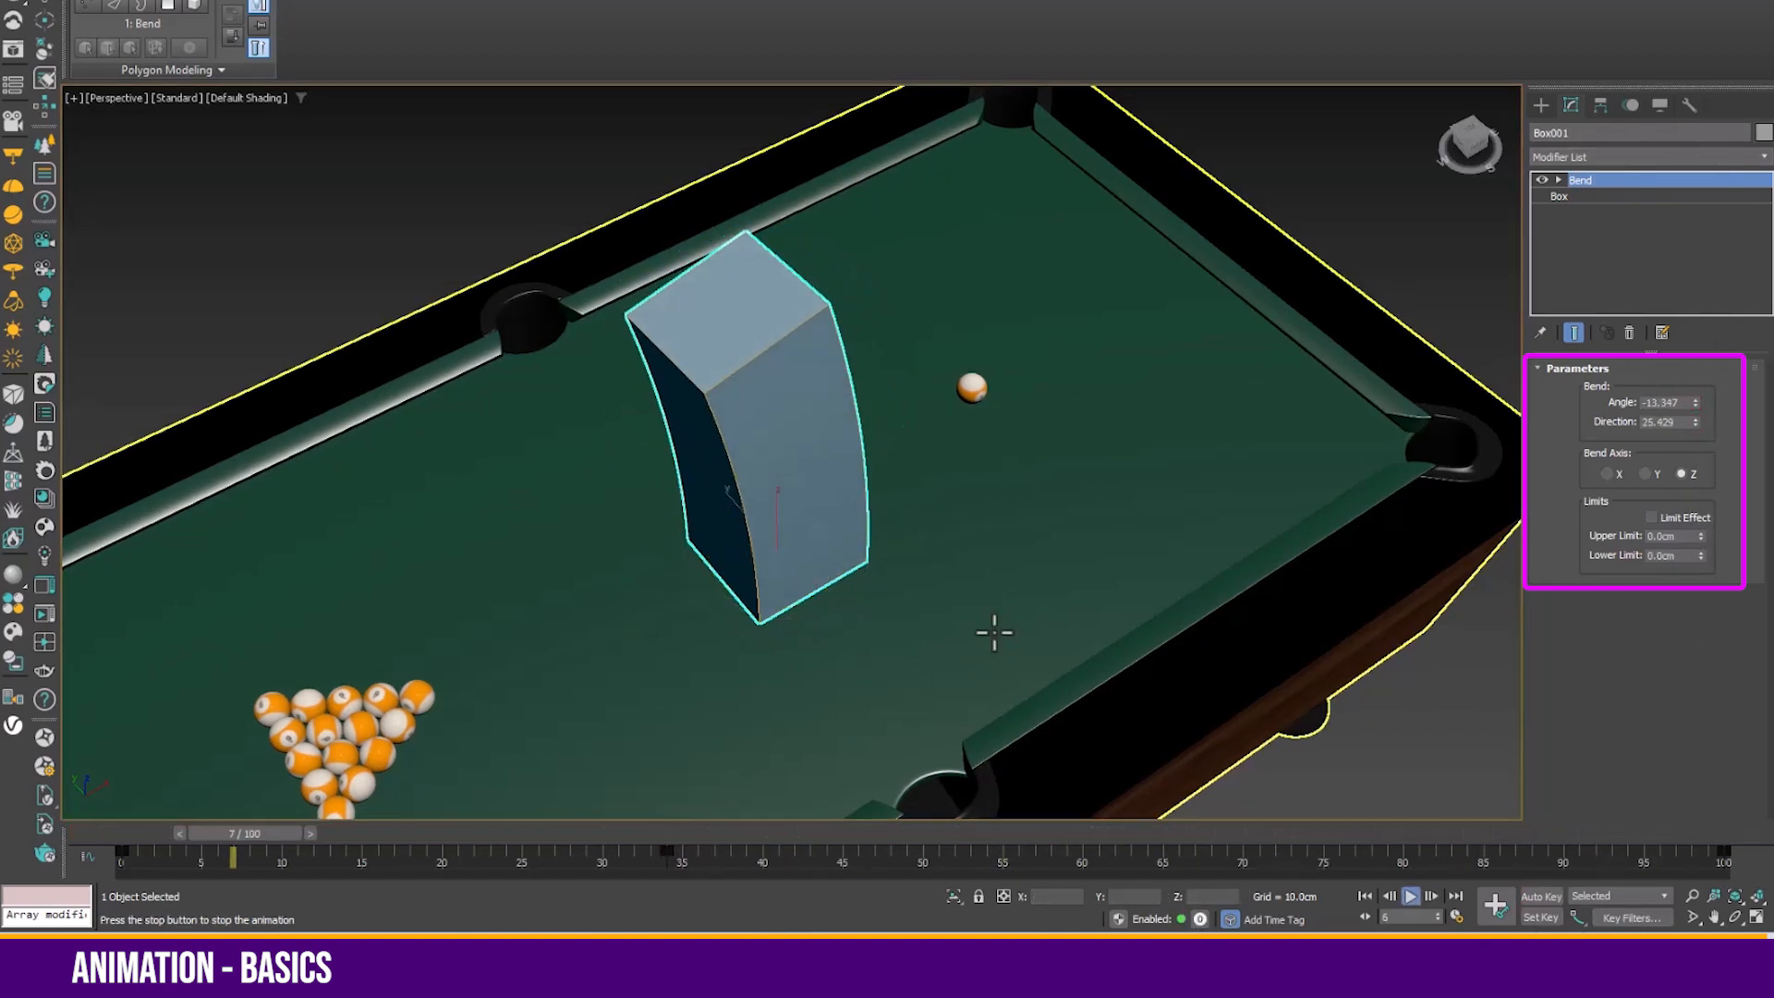
key(/)
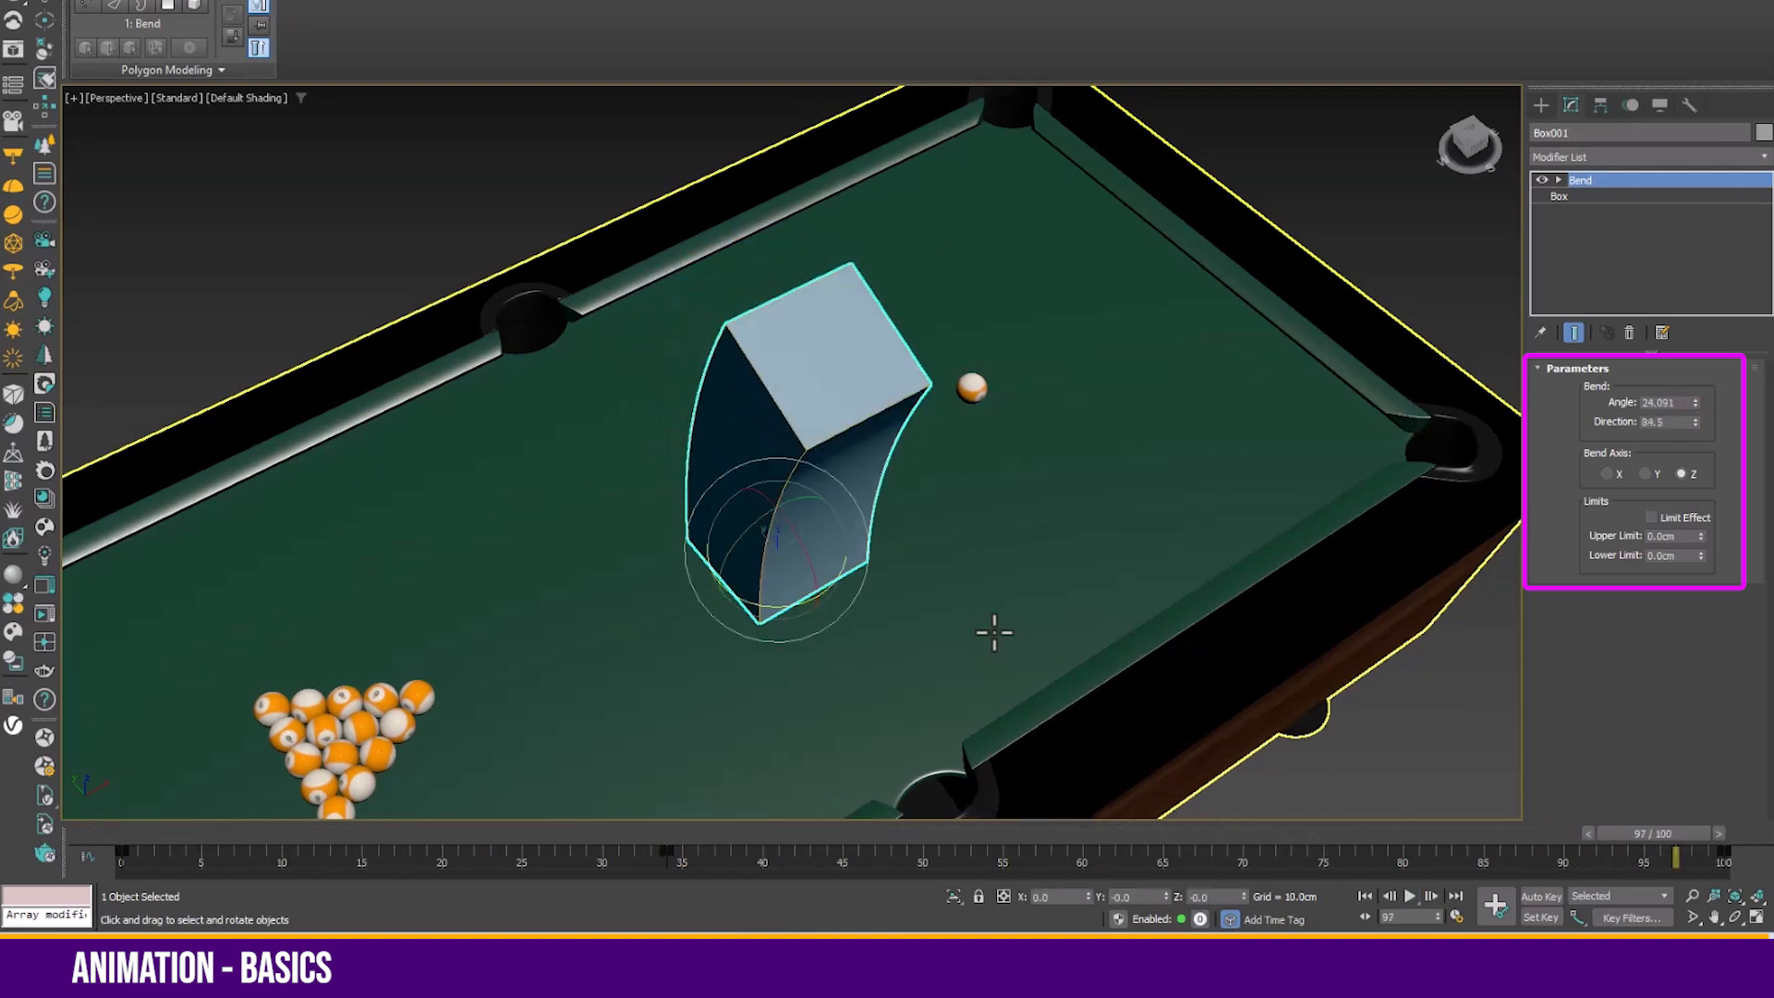
right_click(325, 448)
click(376, 615)
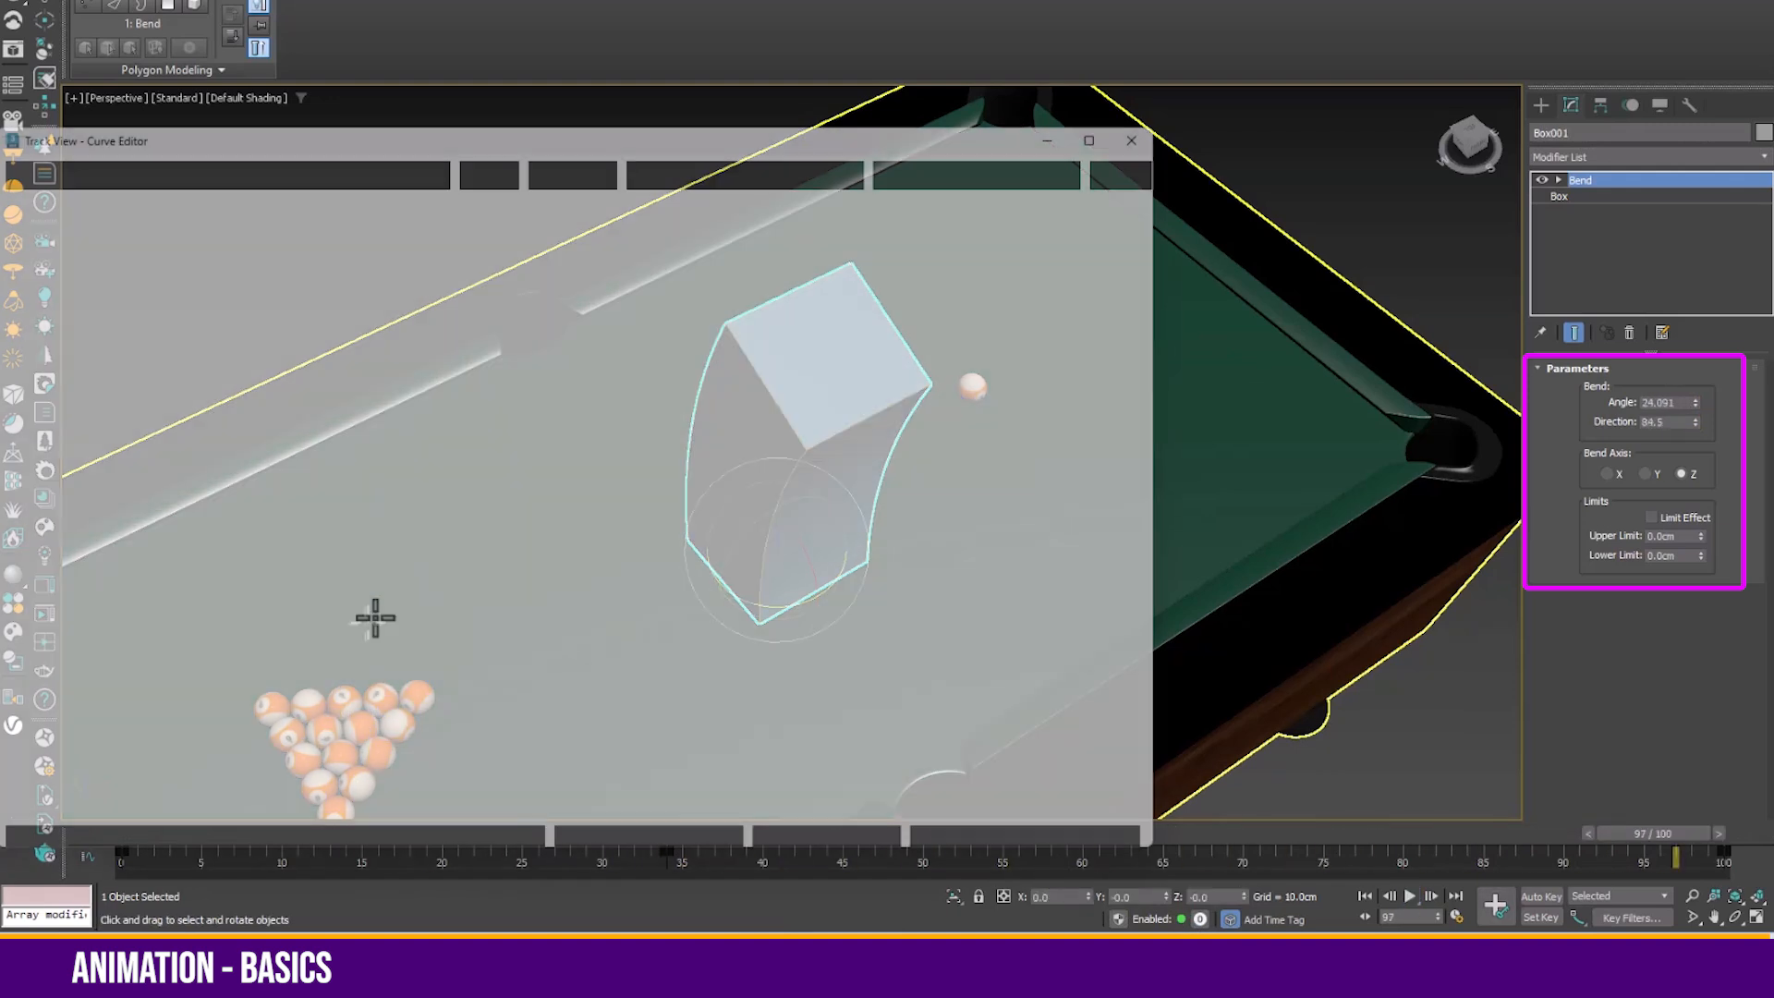
click(88, 272)
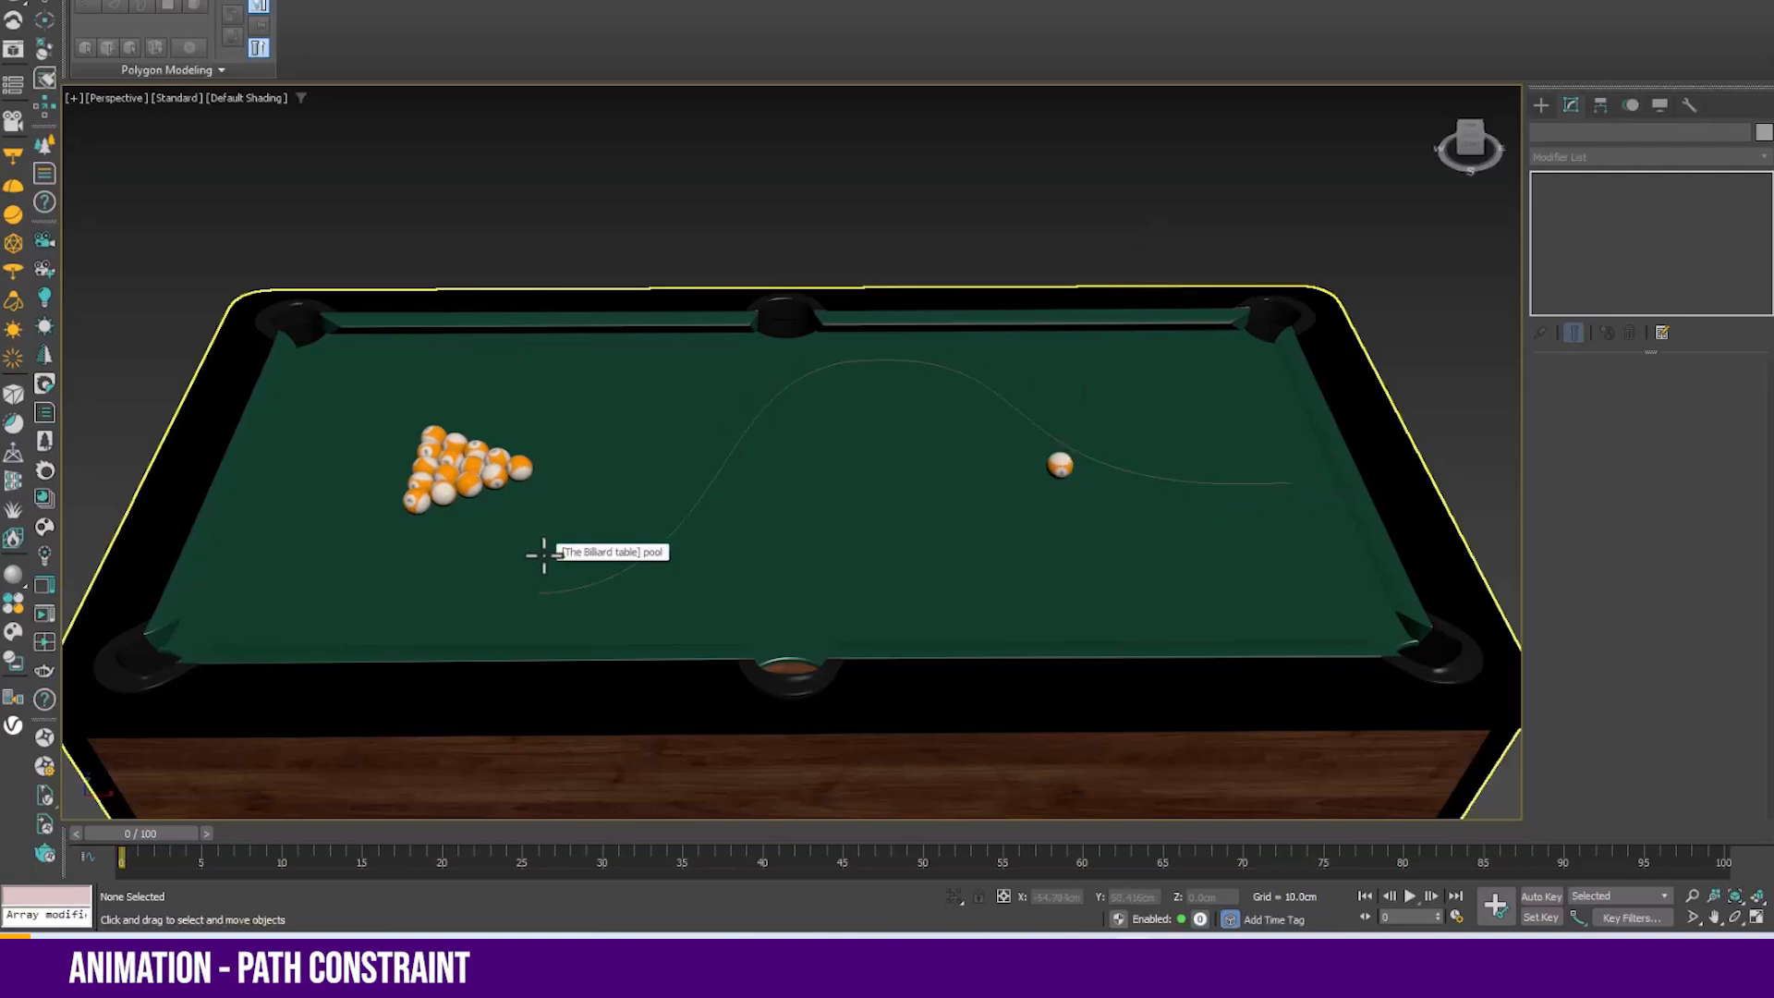
Select ball16 and assign it a Path Constraint that uses the curved spline on the table as its path
click(1057, 462)
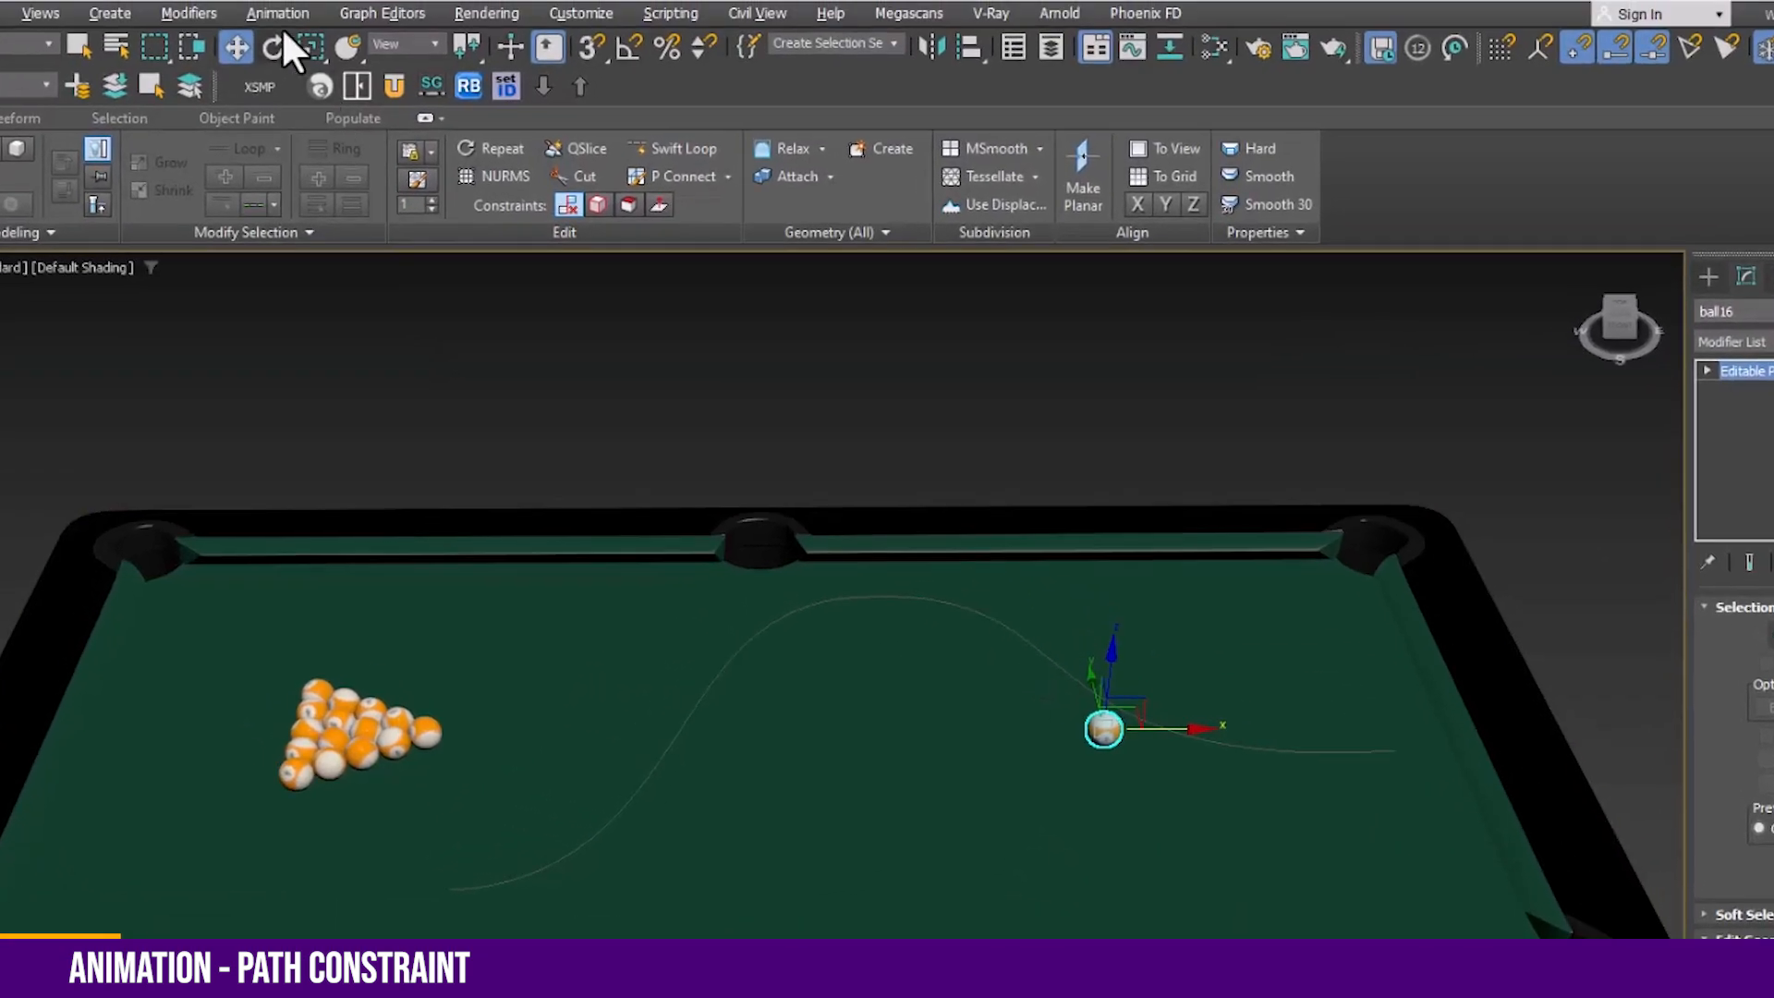
click(295, 11)
mouse_move(320, 143)
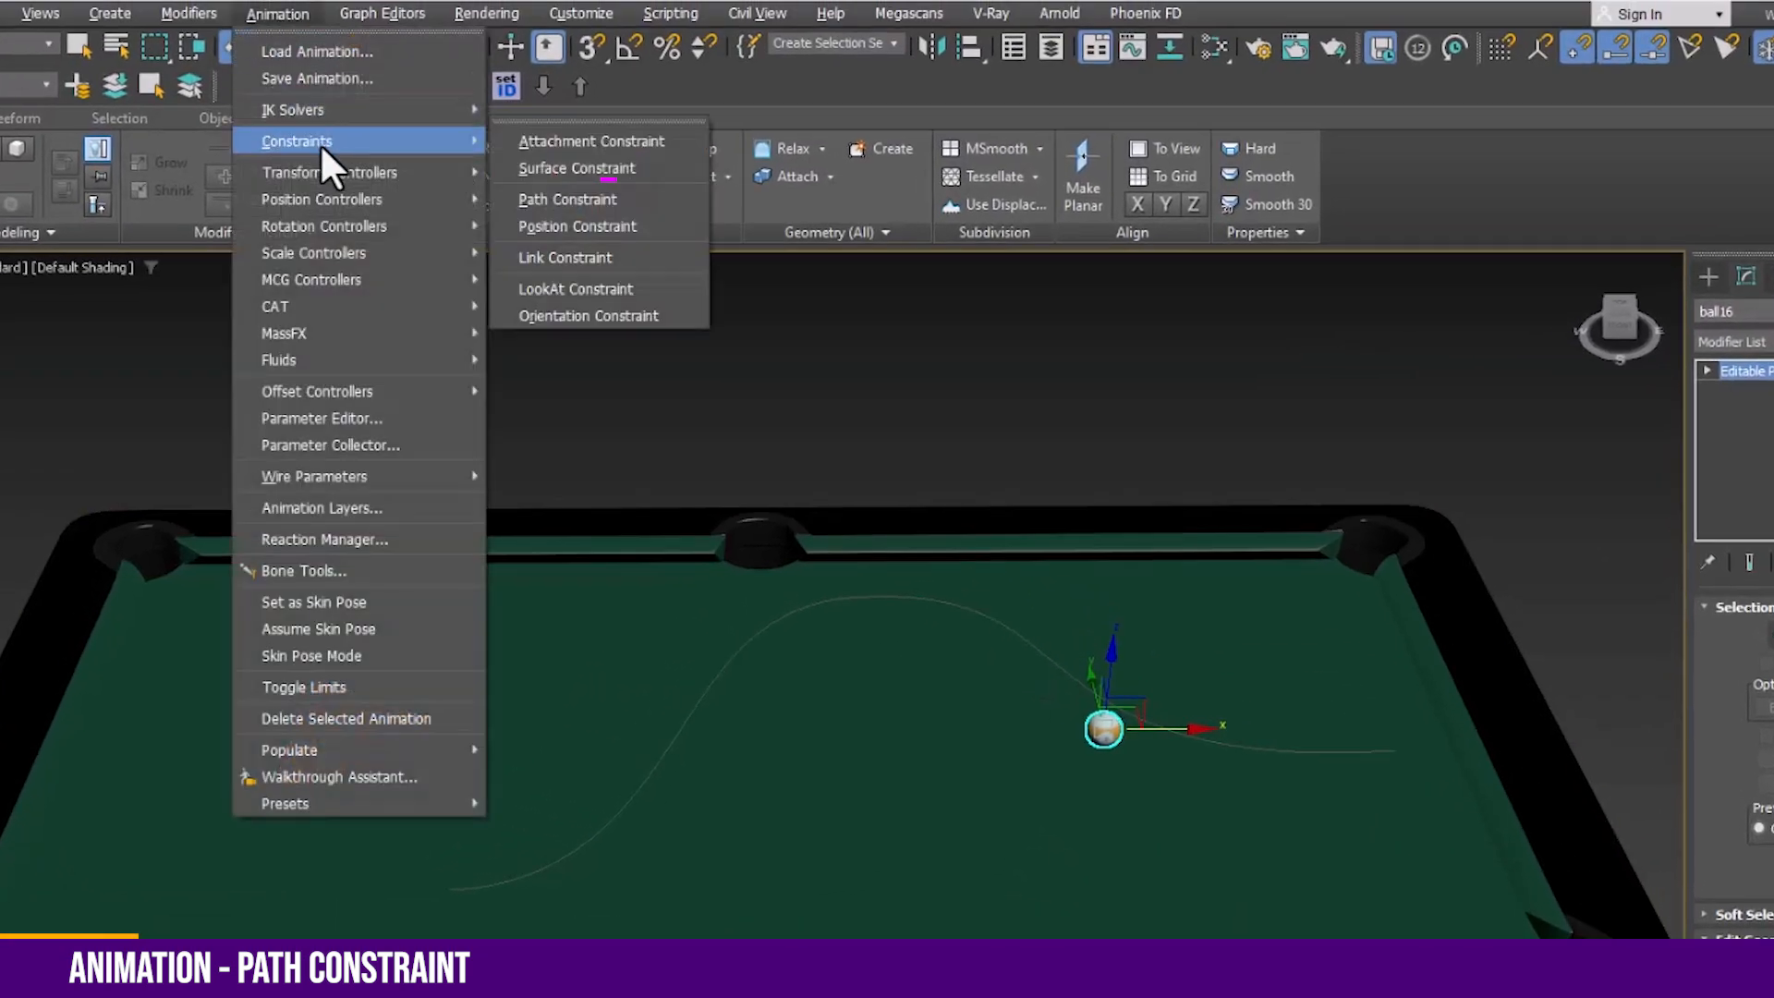
click(565, 199)
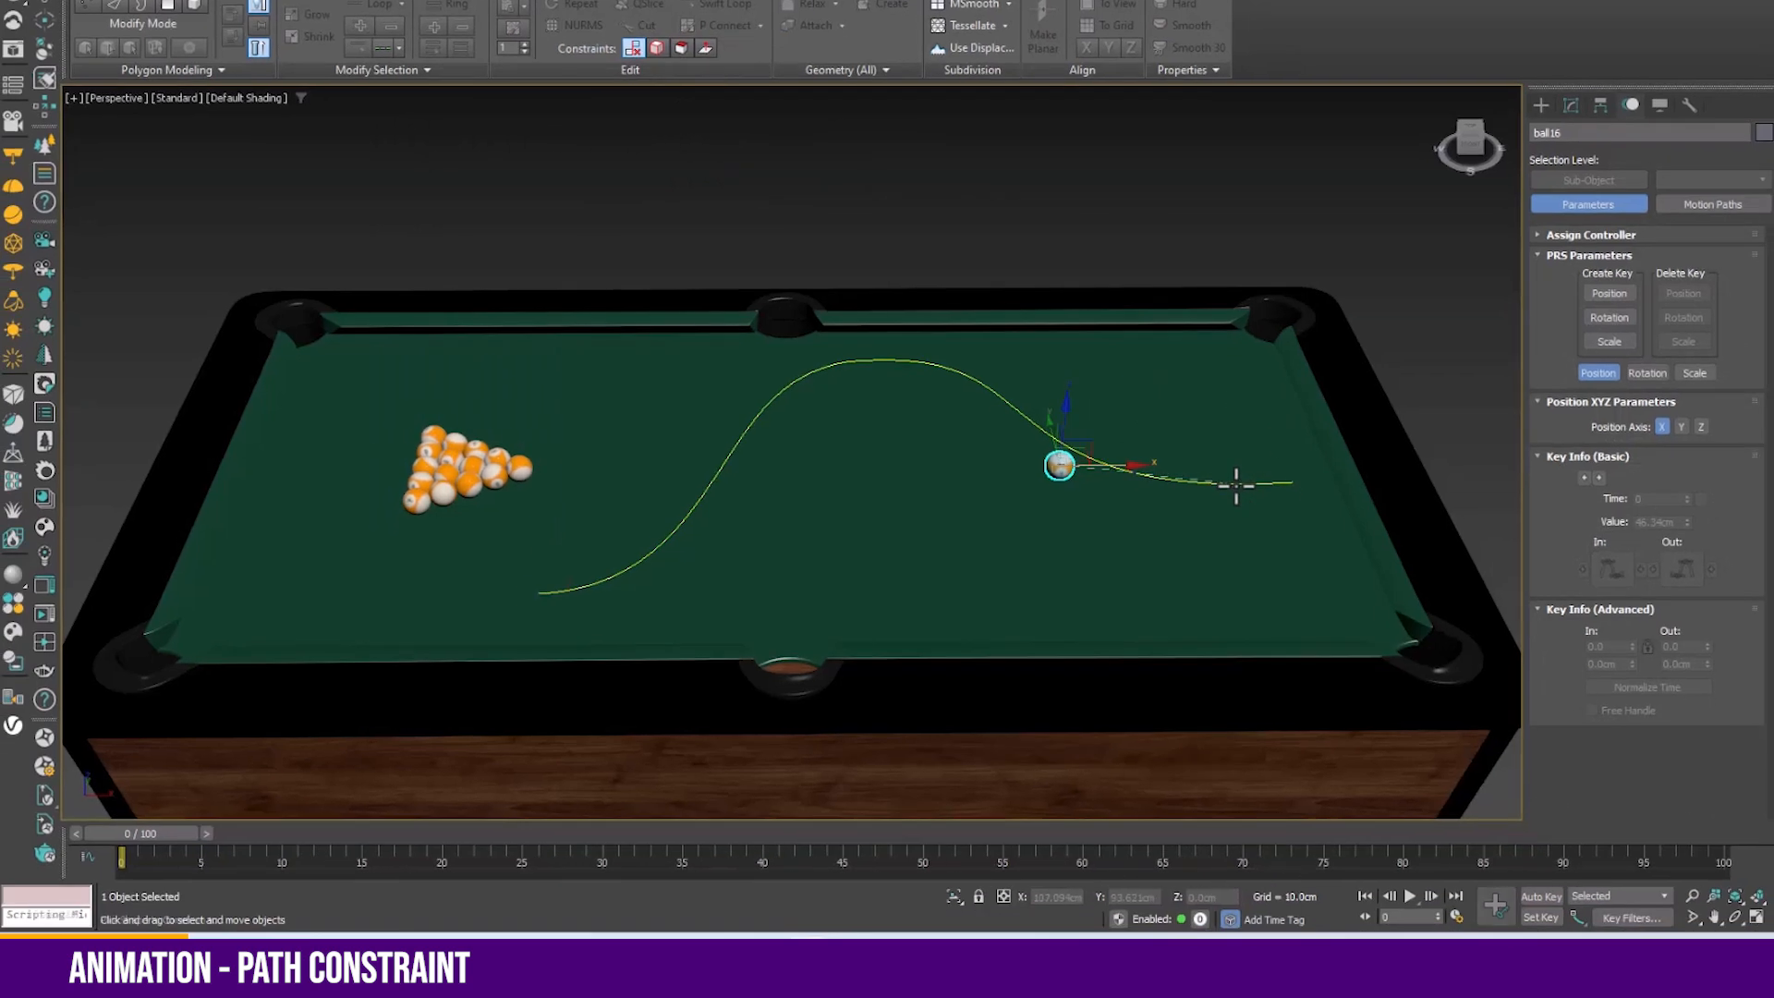
click(1323, 754)
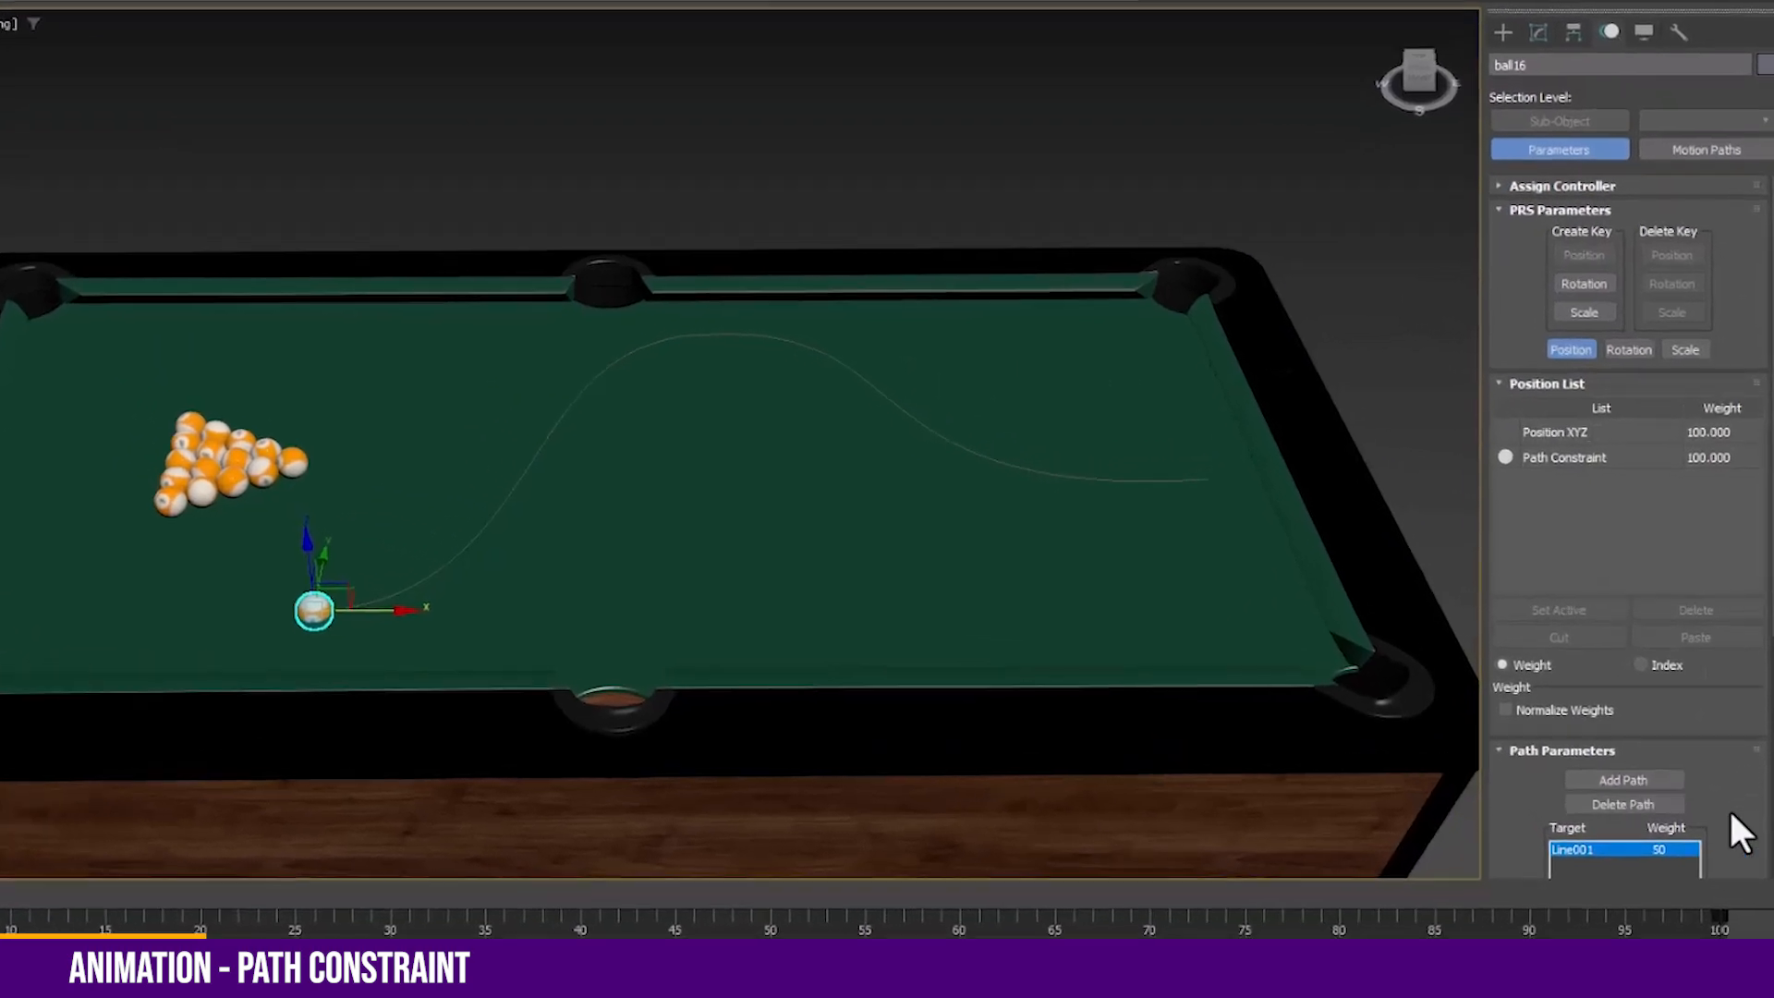
Examine ball16's position controller list, path parameters and assigned controllers, leaving Path Constraint as the chosen list entry
drag(1734, 775, 1702, 639)
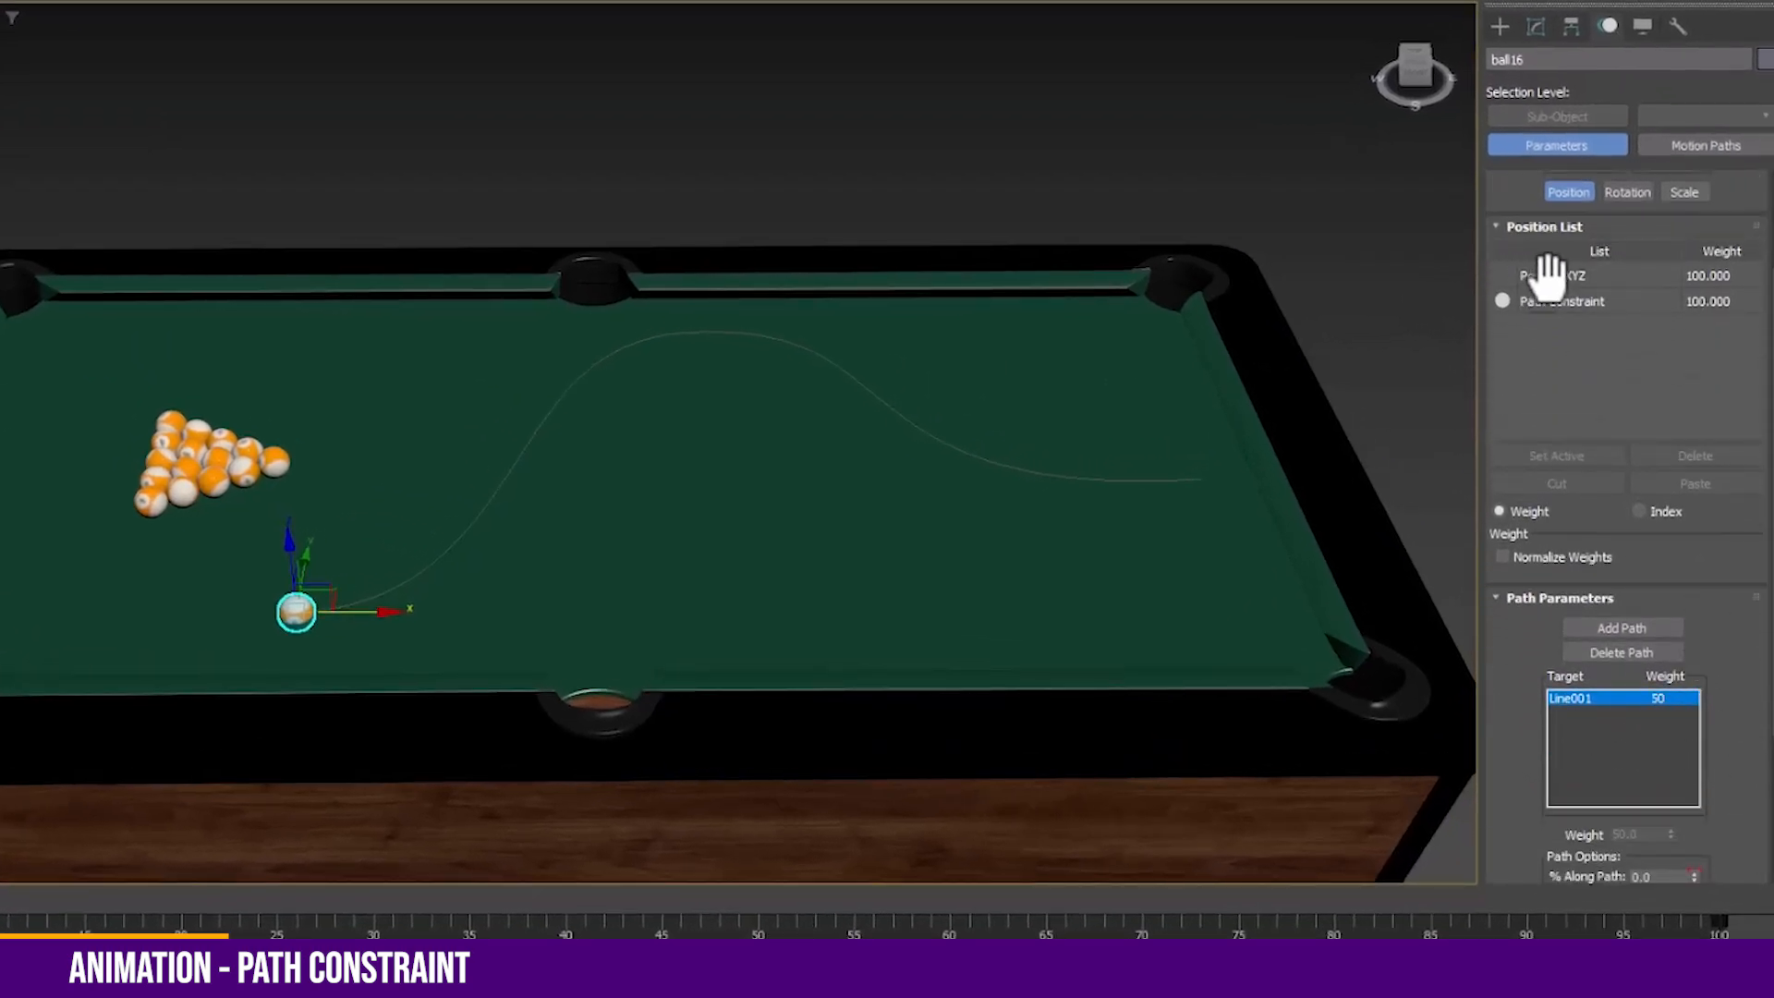
click(1515, 275)
click(1516, 302)
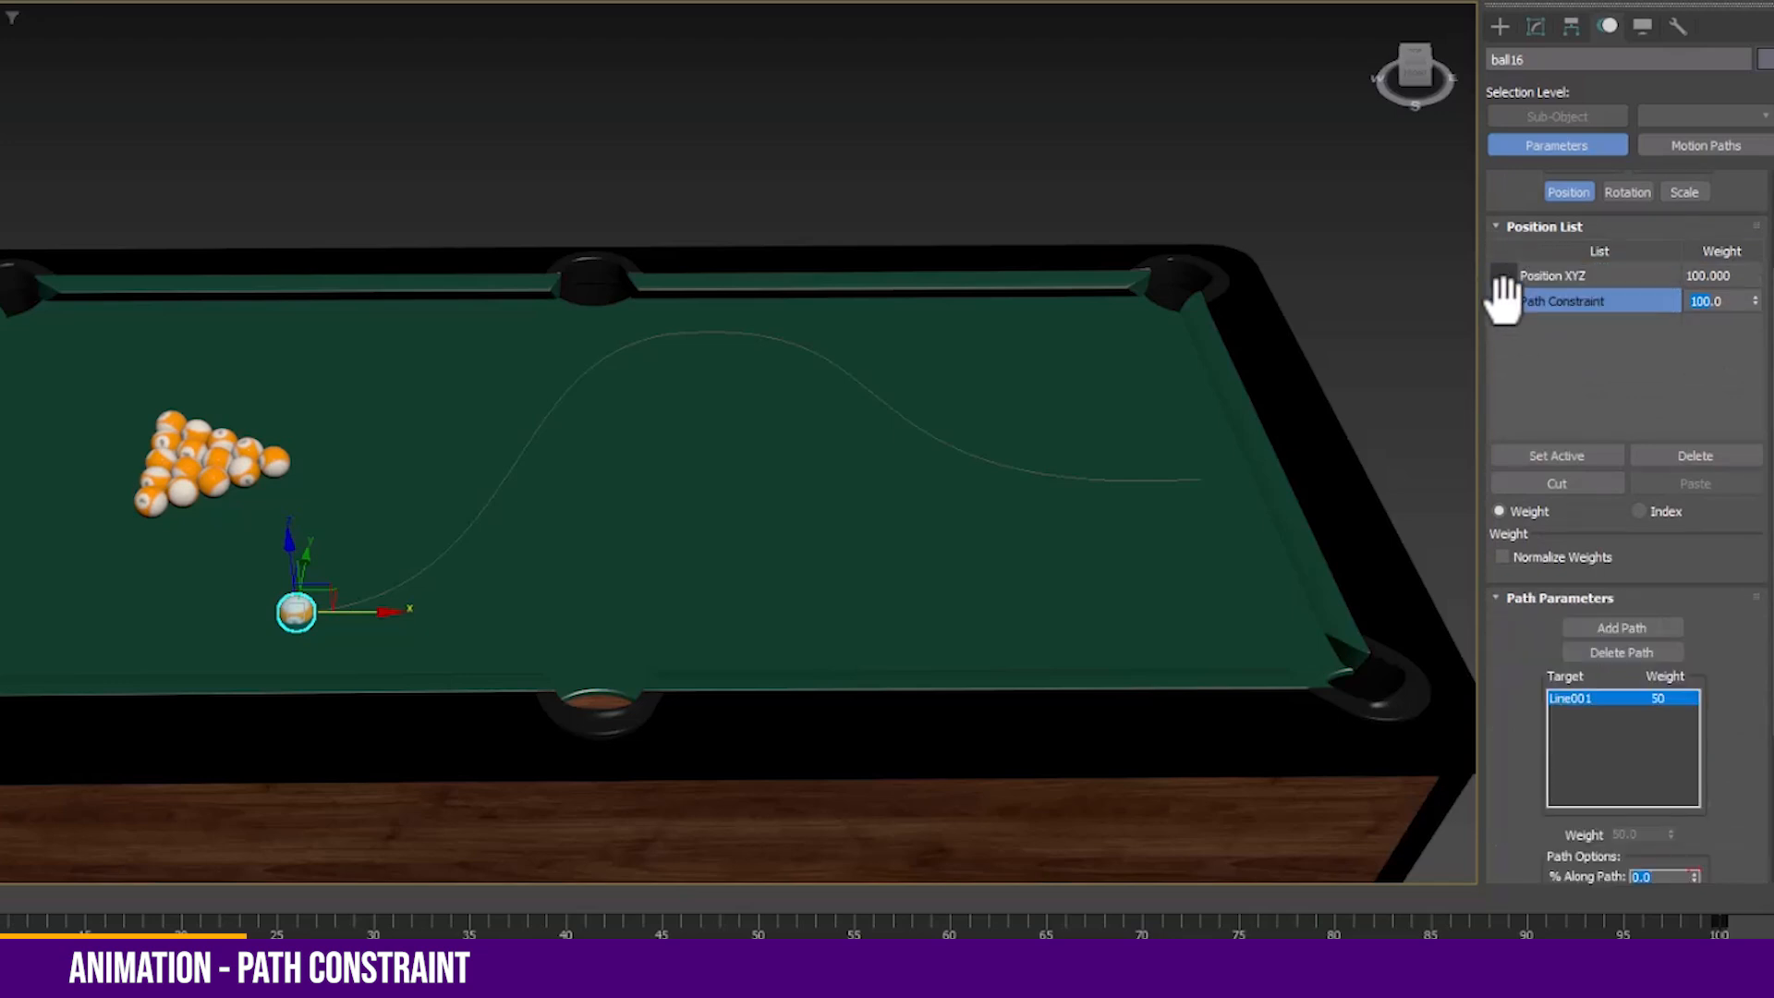
drag(1545, 203, 1538, 471)
click(1516, 182)
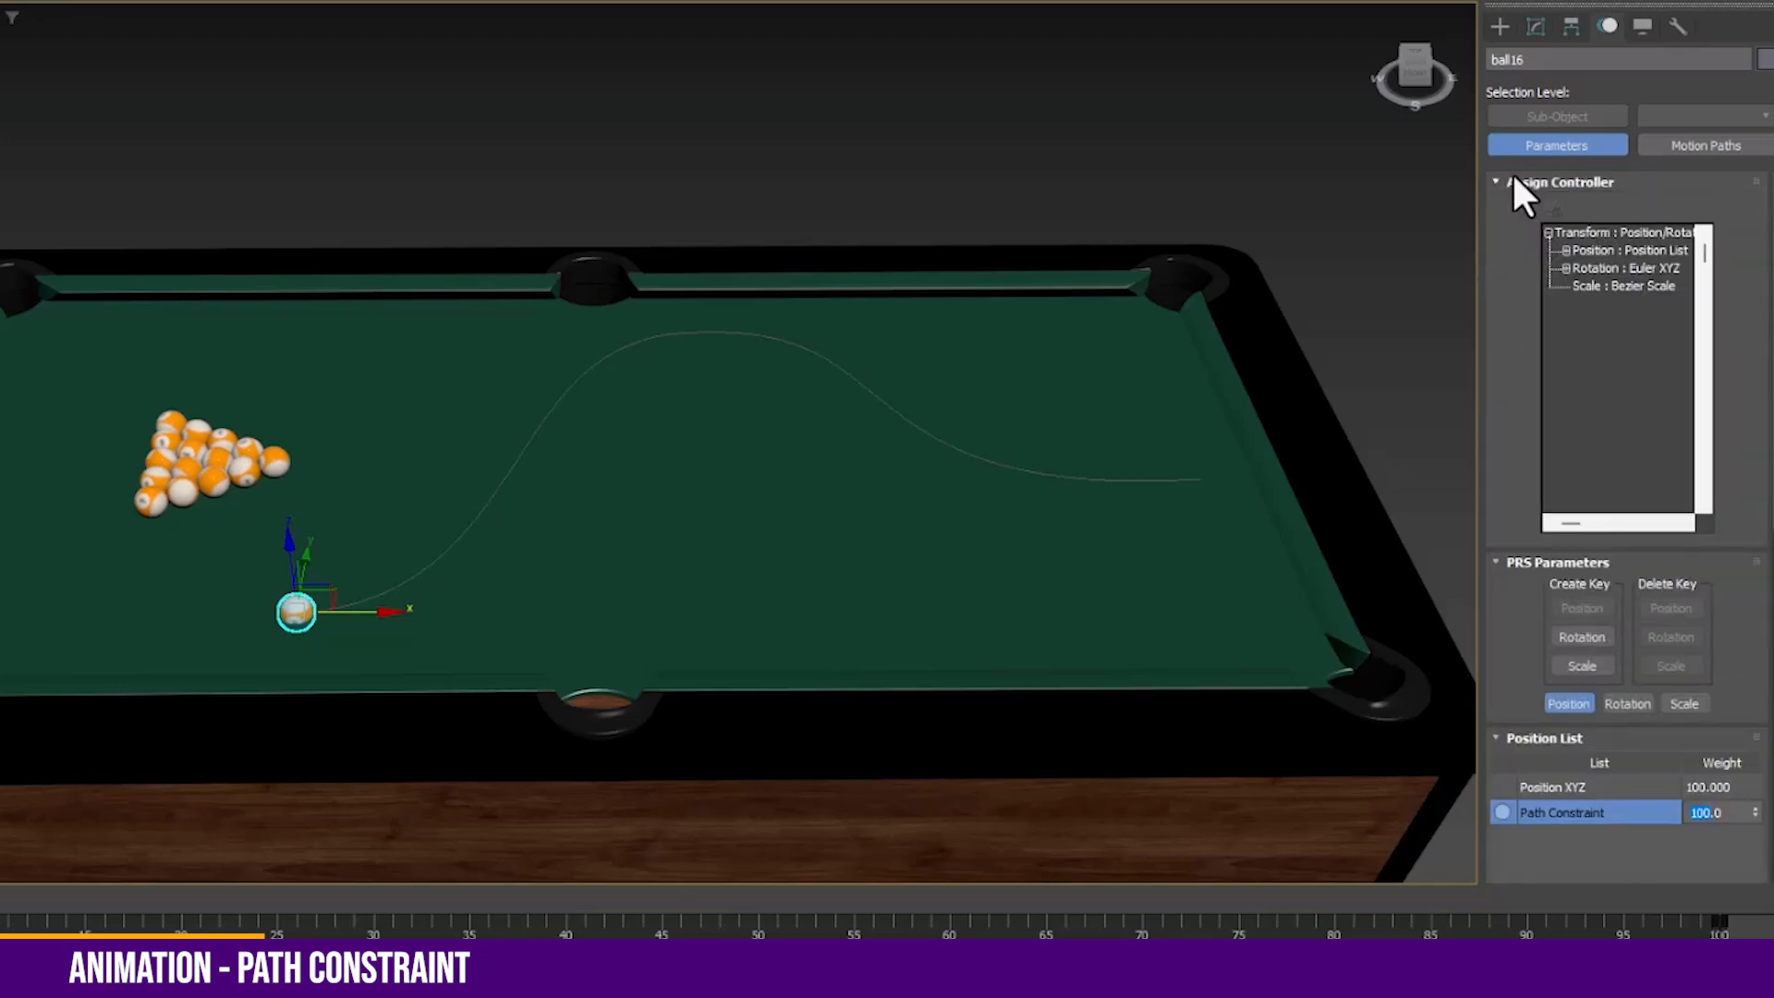
click(1516, 182)
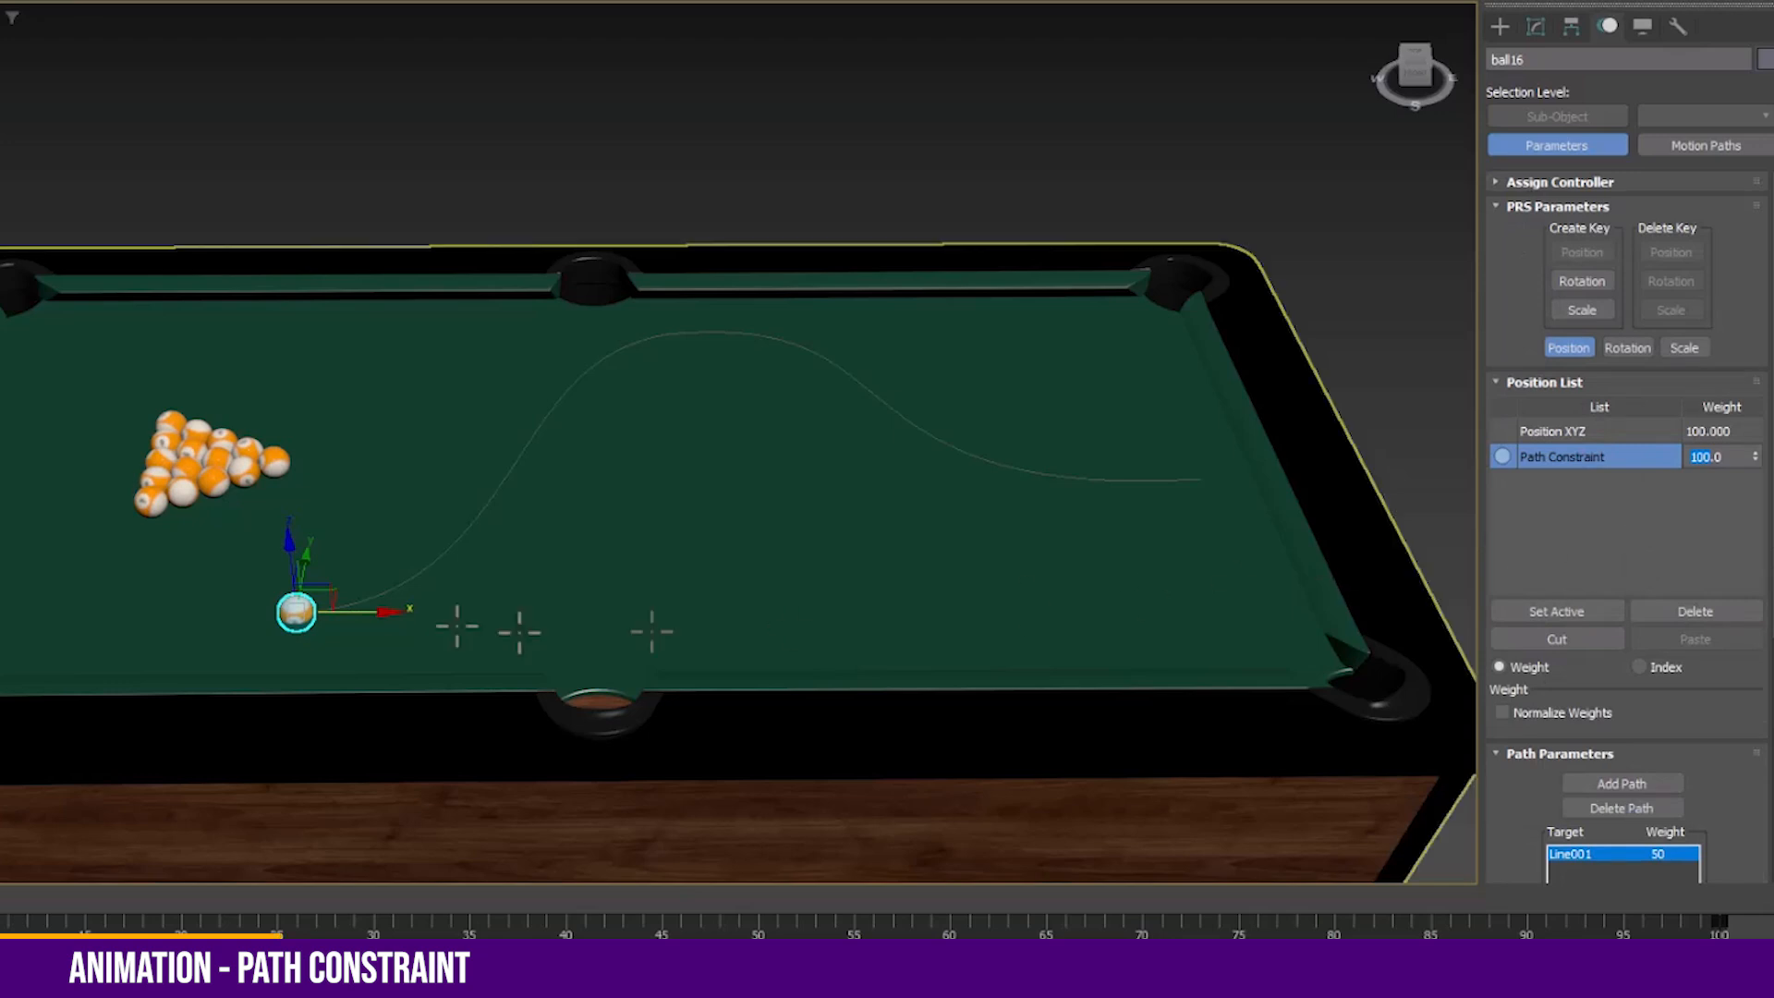
Make the path spline's end vertex near the far short rail the first vertex, and leave vertex editing
click(1155, 479)
click(1535, 25)
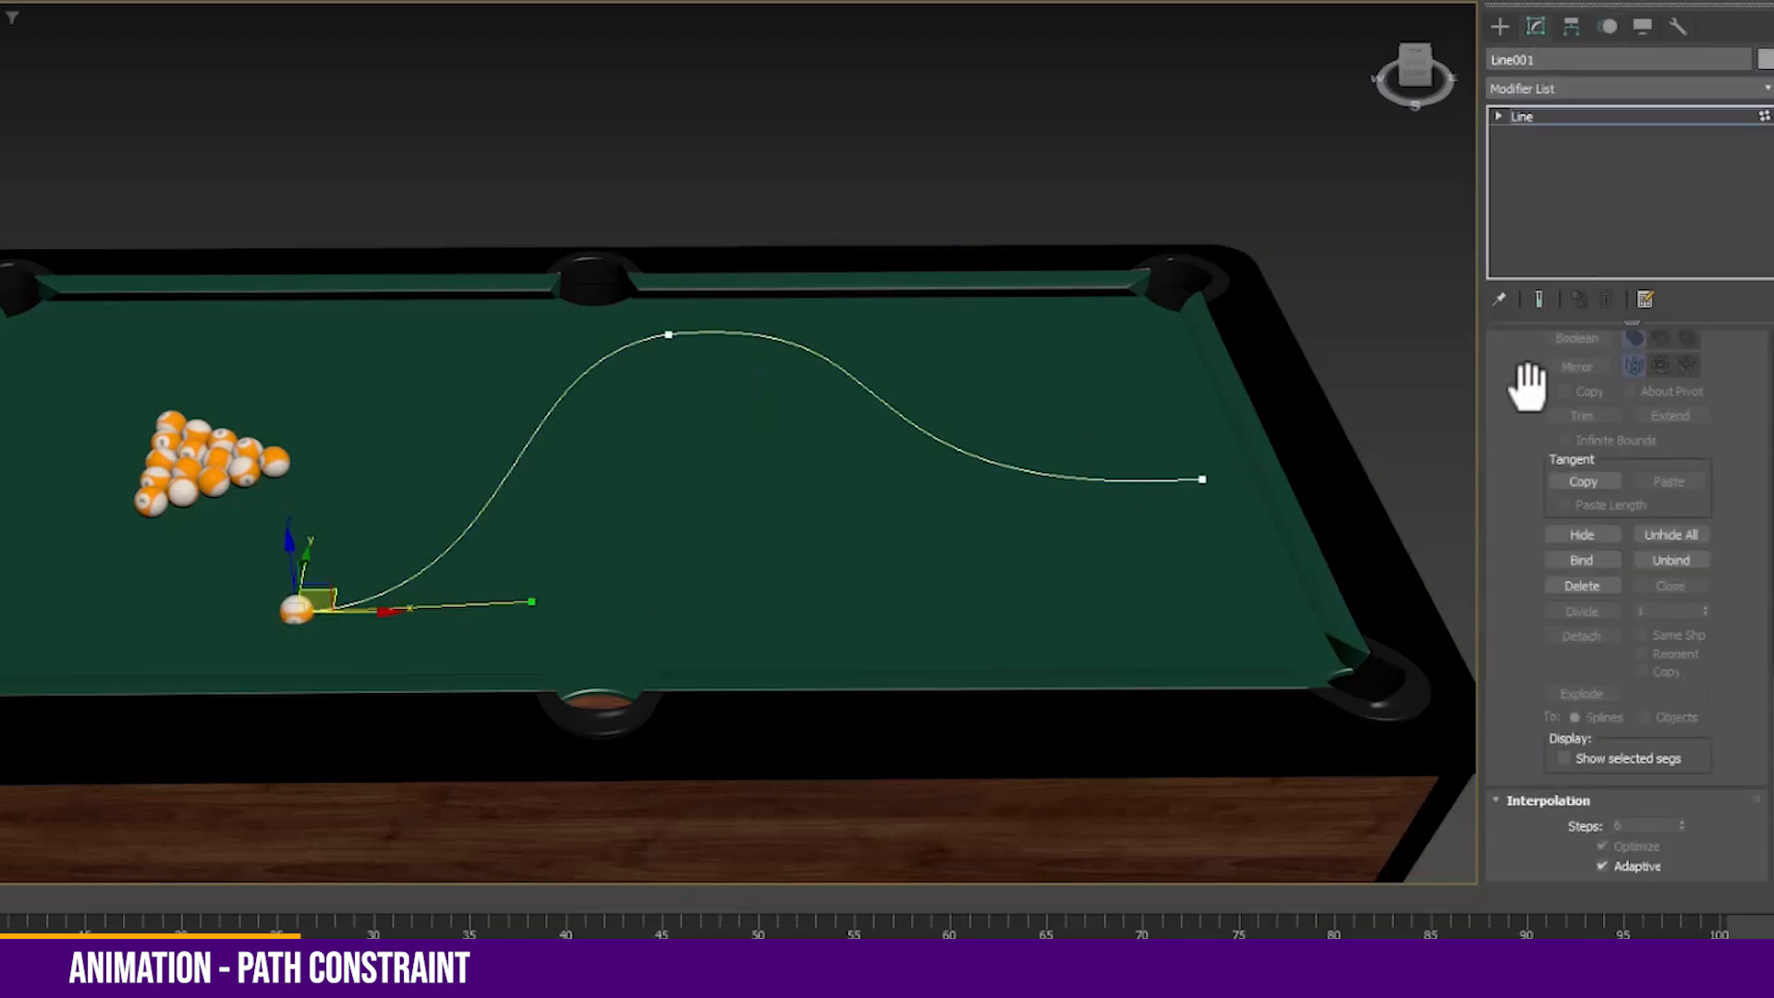
click(1202, 479)
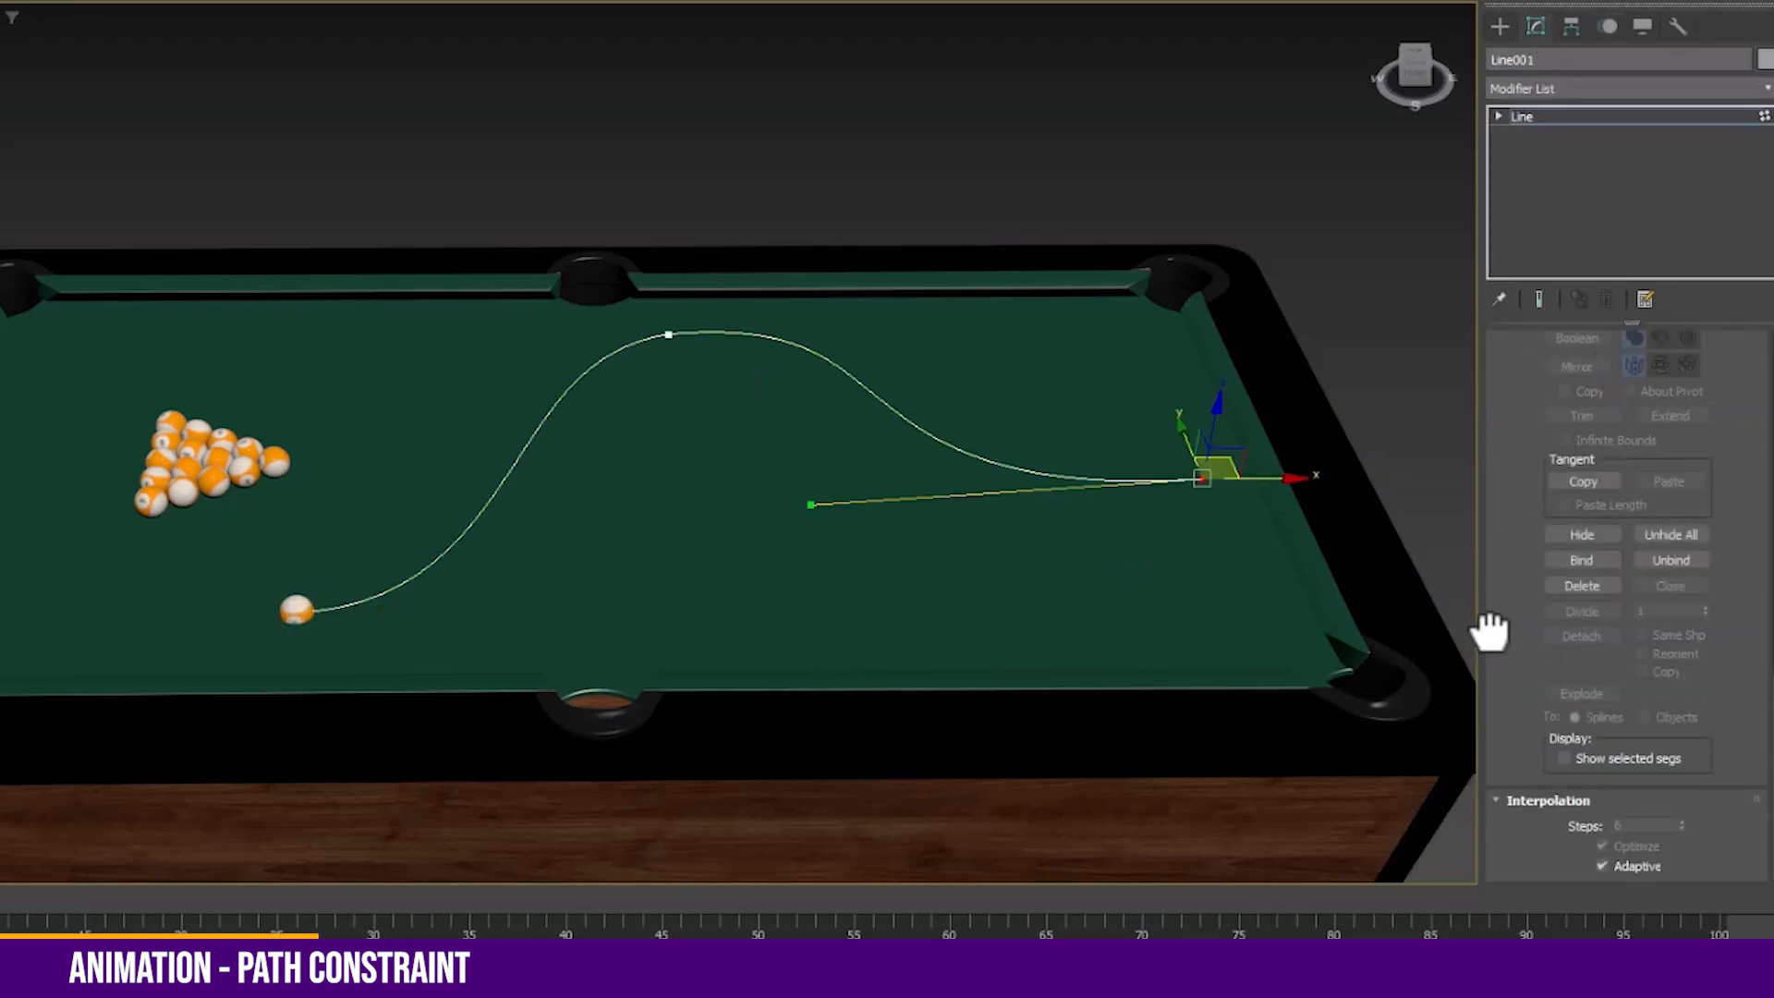
scroll(1502, 554, up, 5)
drag(1537, 527, 1536, 573)
click(1582, 542)
click(1534, 117)
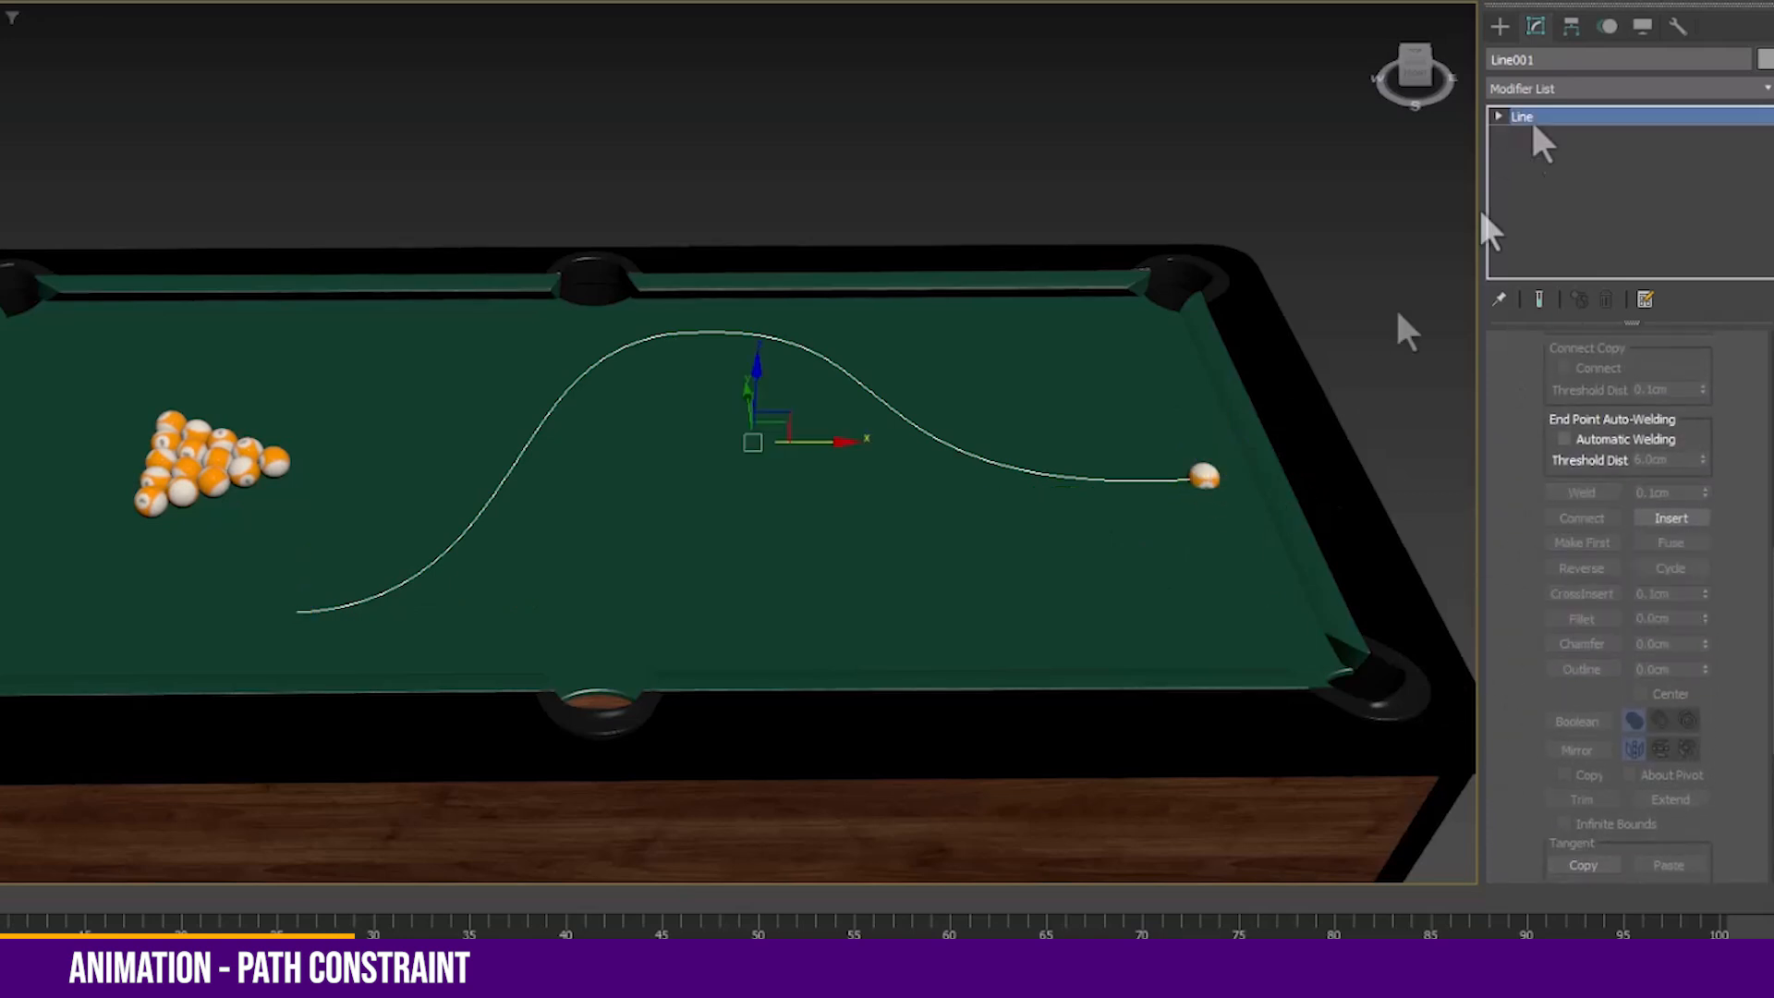
Reselect ball16 and bring up the % Along Path setting in its path constraint parameters
click(1143, 138)
click(1206, 479)
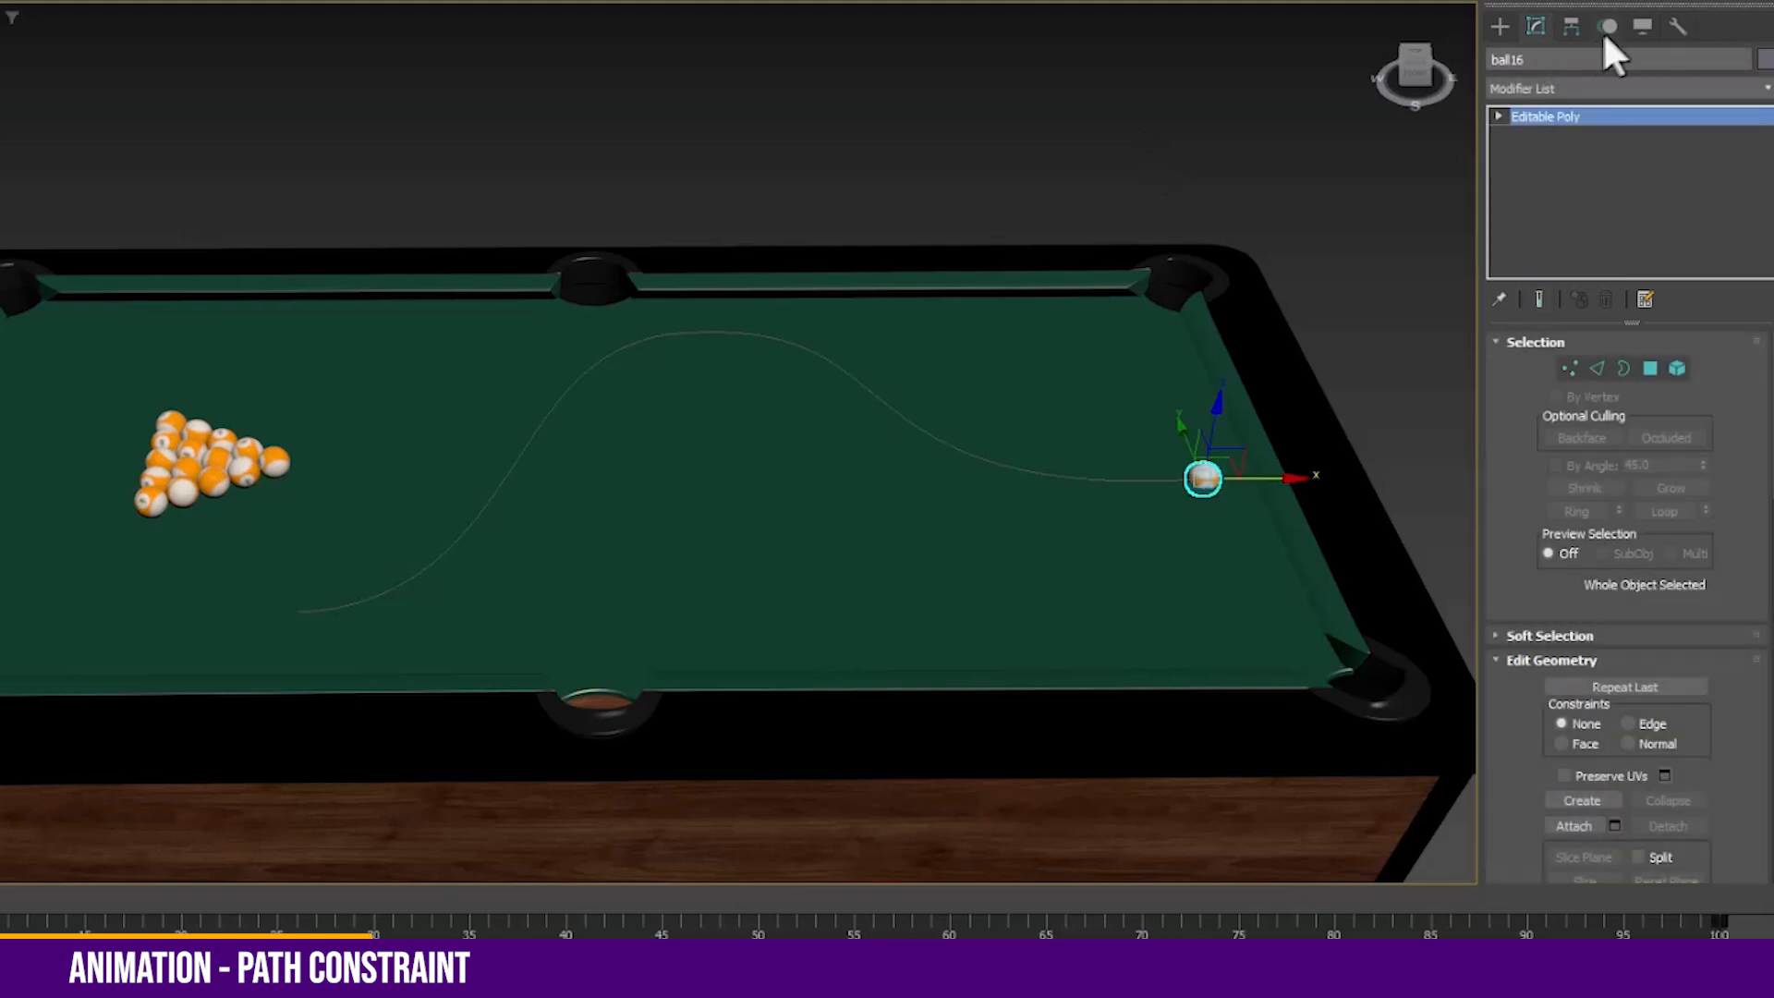
click(1608, 25)
scroll(1731, 667, down, 1)
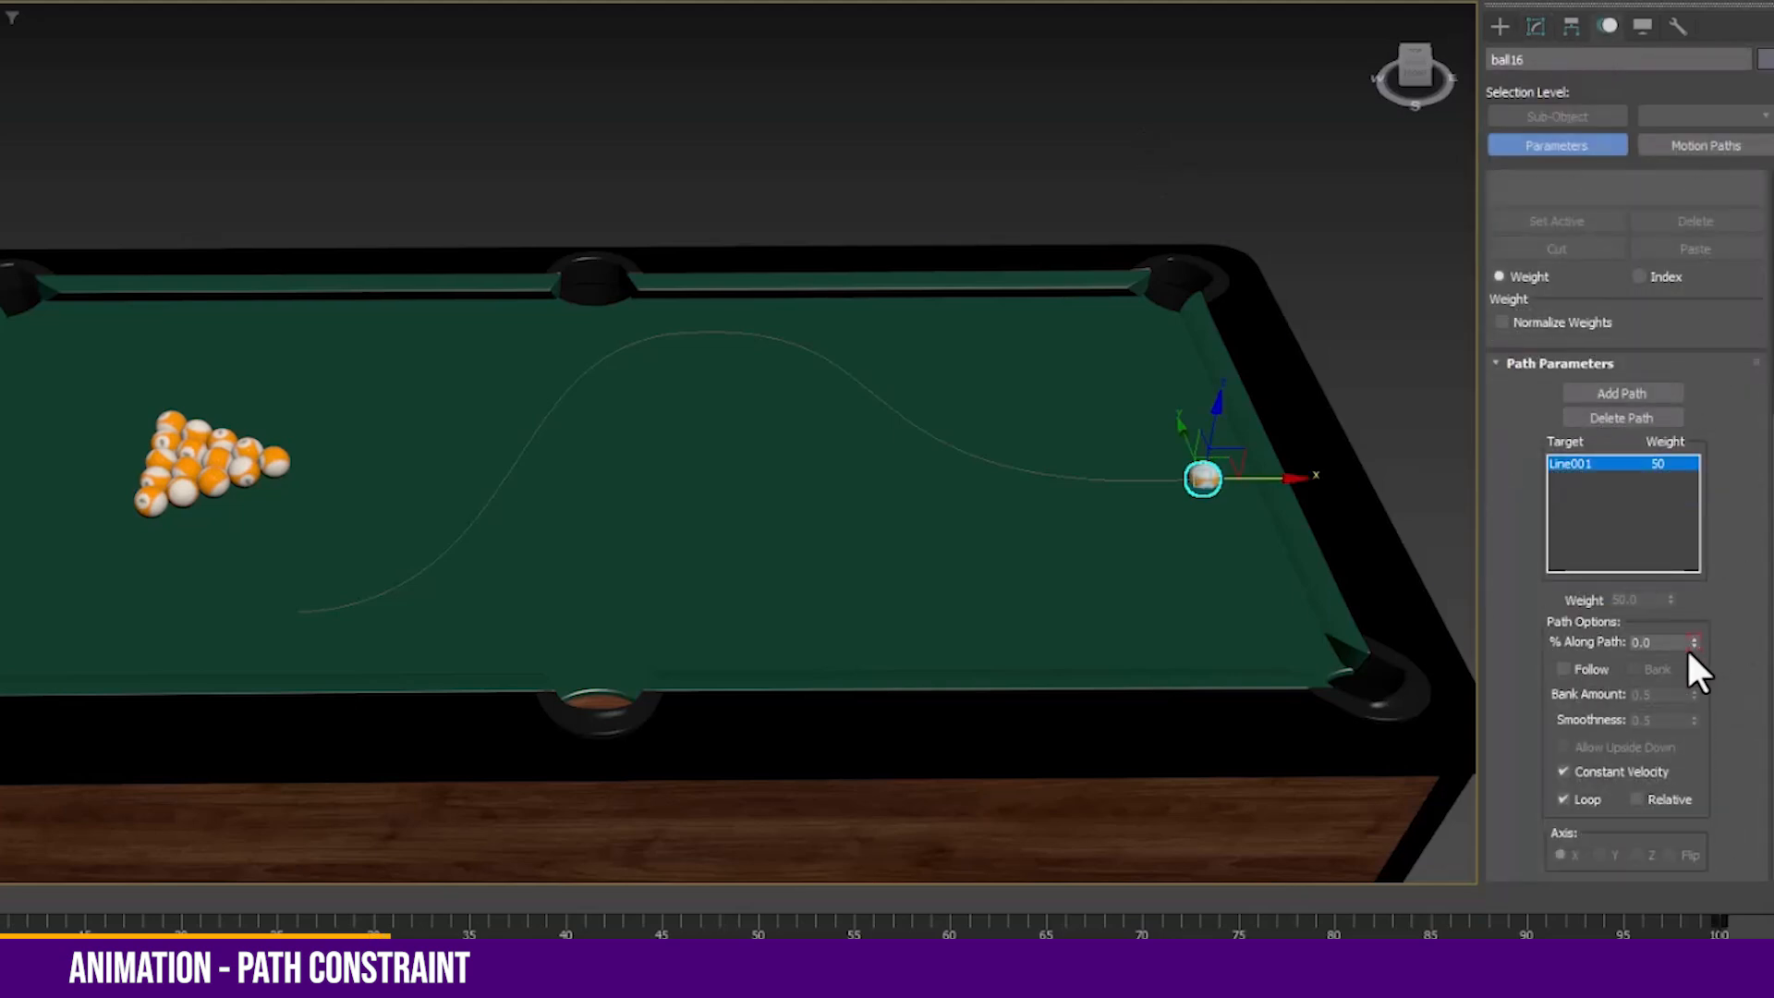
mouse_move(1694, 643)
mouse_down()
mouse_move(1695, 594)
mouse_move(1707, 634)
mouse_move(1660, 553)
mouse_move(1694, 642)
mouse_up()
Use Auto Key to set ball16's % Along Path to 10 at frame 28, leave the mode and return to frame 0
drag(166, 832, 572, 833)
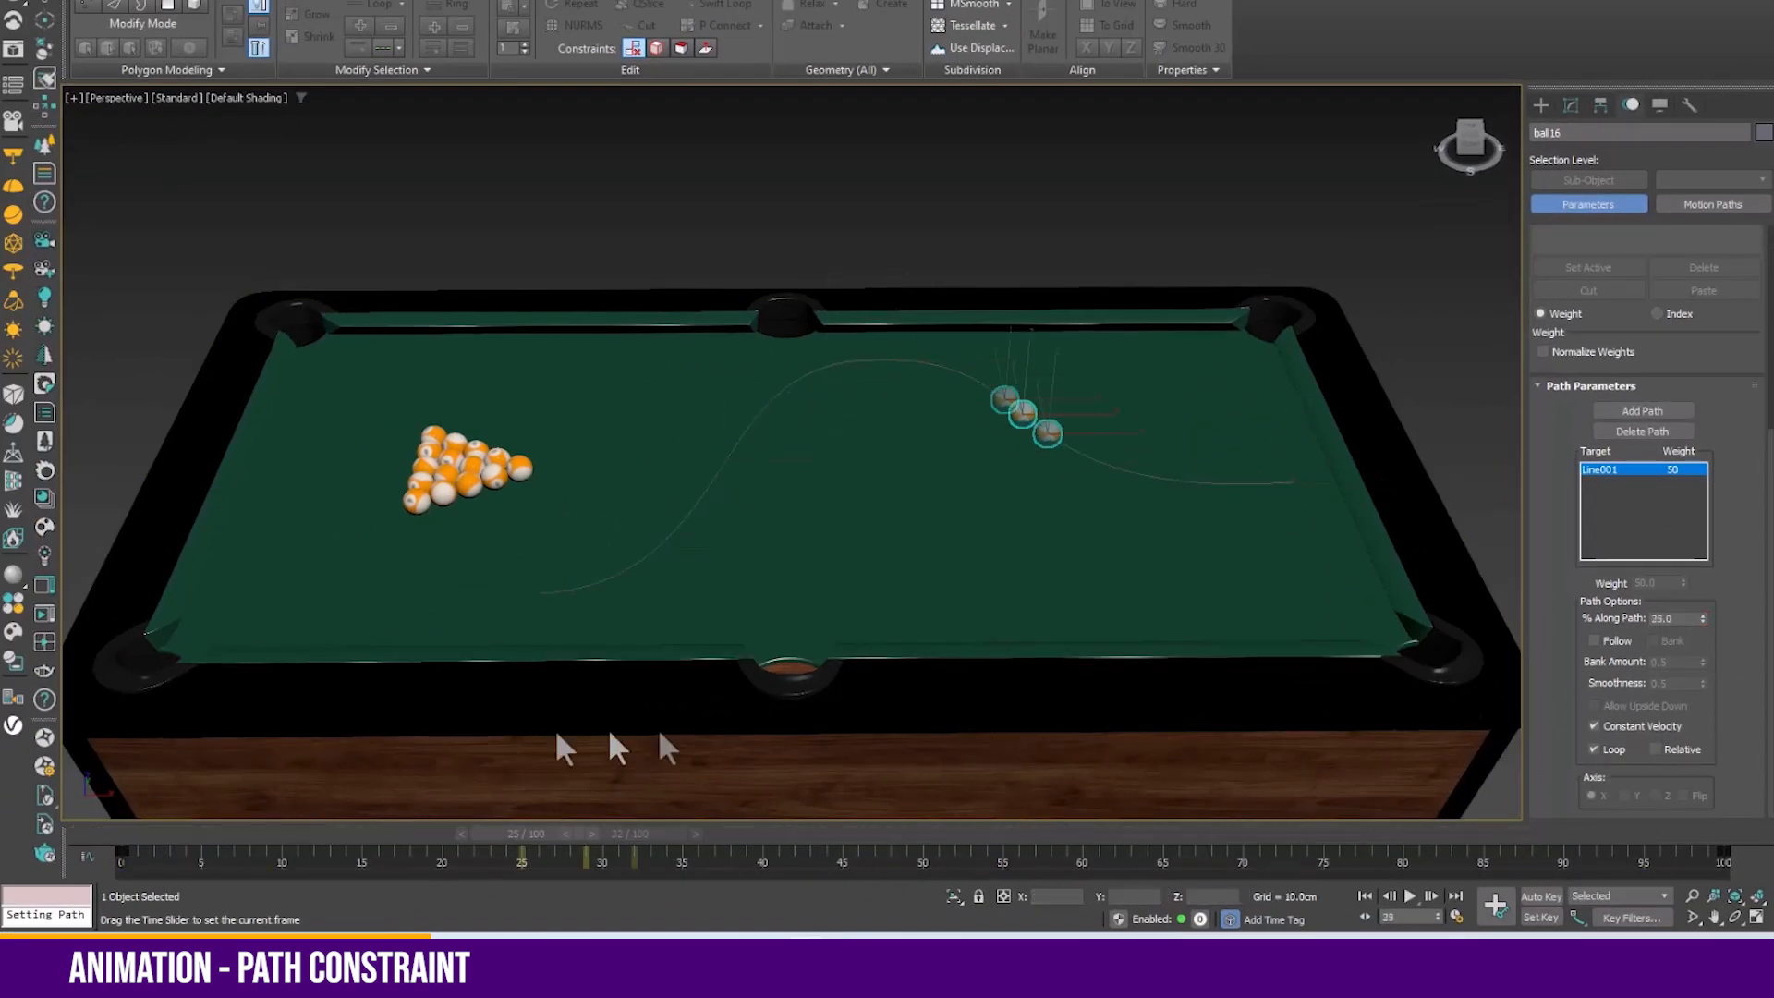
click(1540, 896)
drag(1705, 618, 1703, 636)
click(1545, 894)
drag(556, 830, 119, 840)
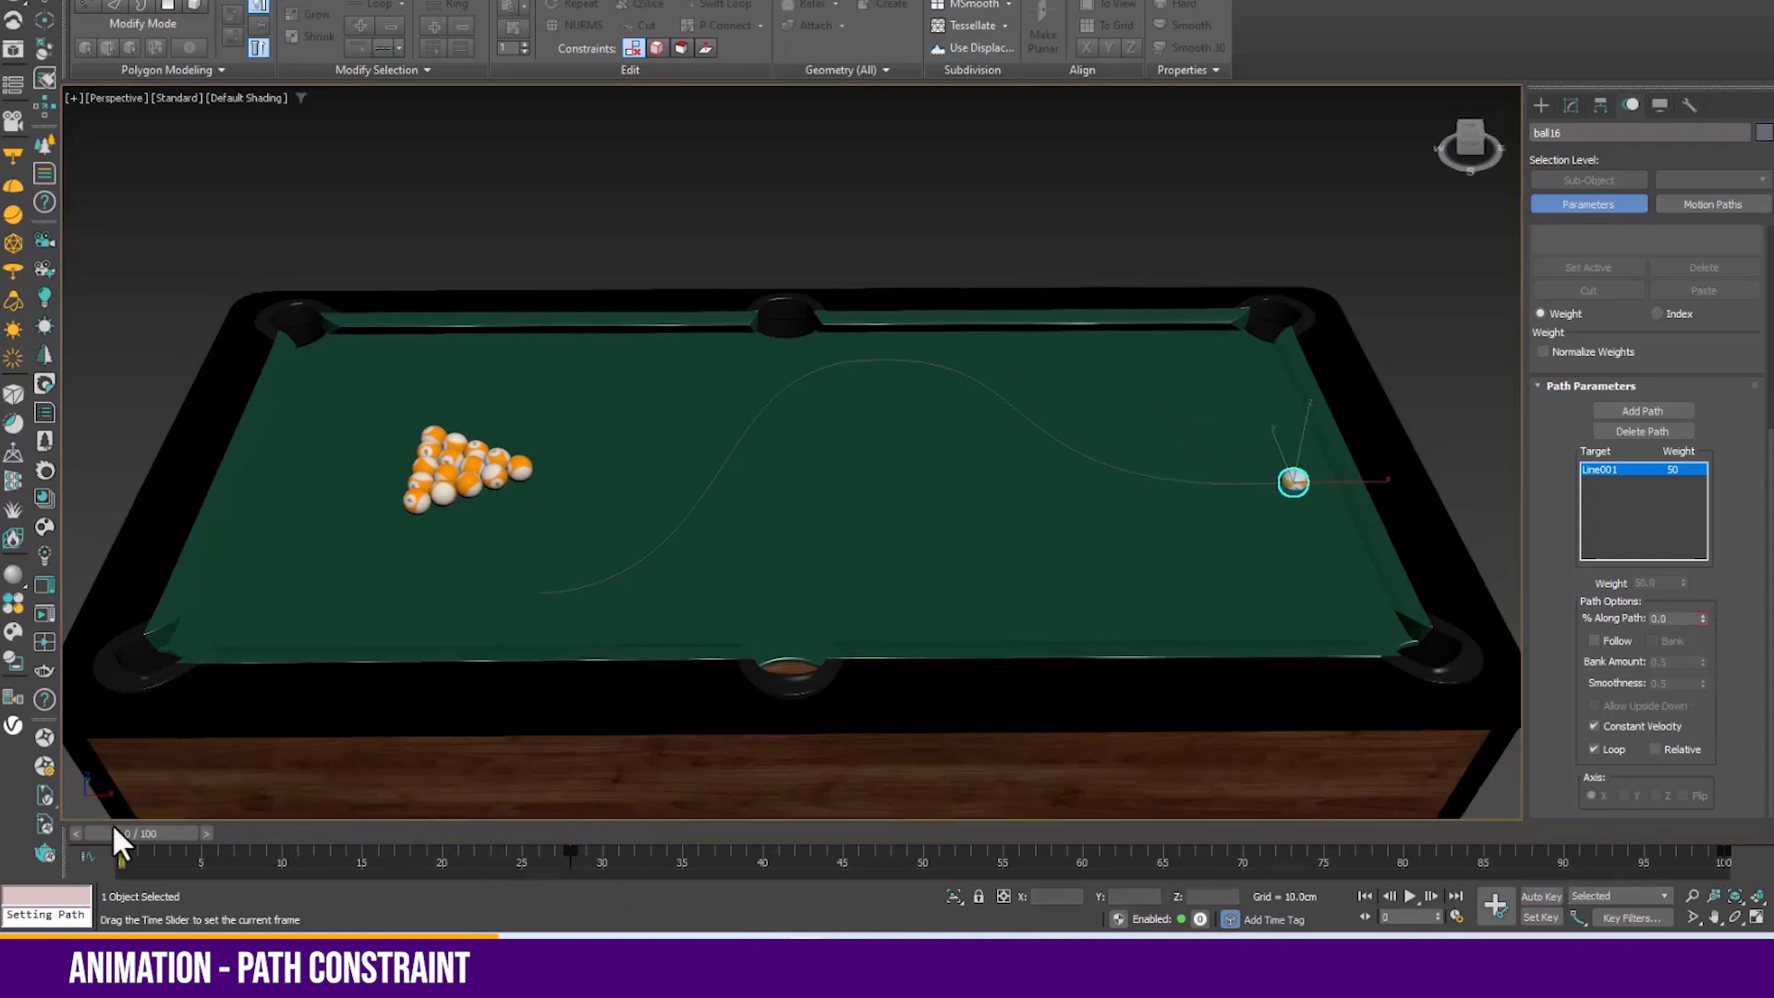
Play ball16's path animation and open its Percent curve in the Curve Editor
click(1410, 893)
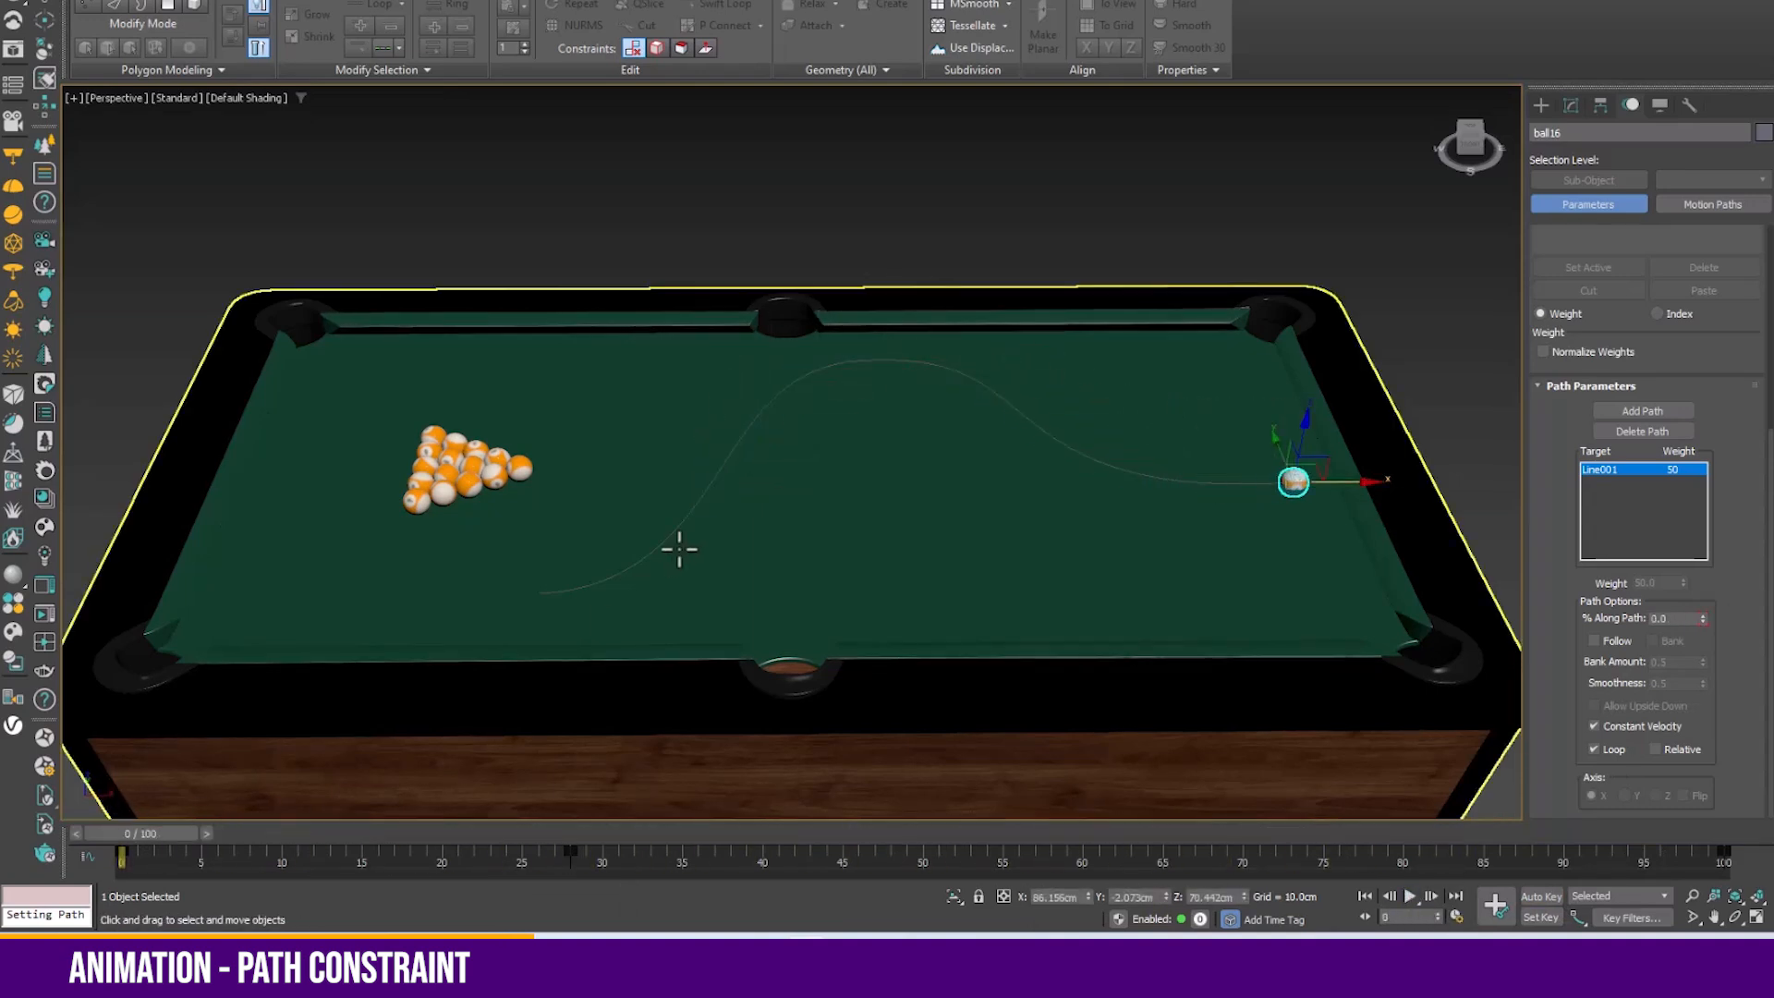
right_click(1271, 456)
click(1188, 682)
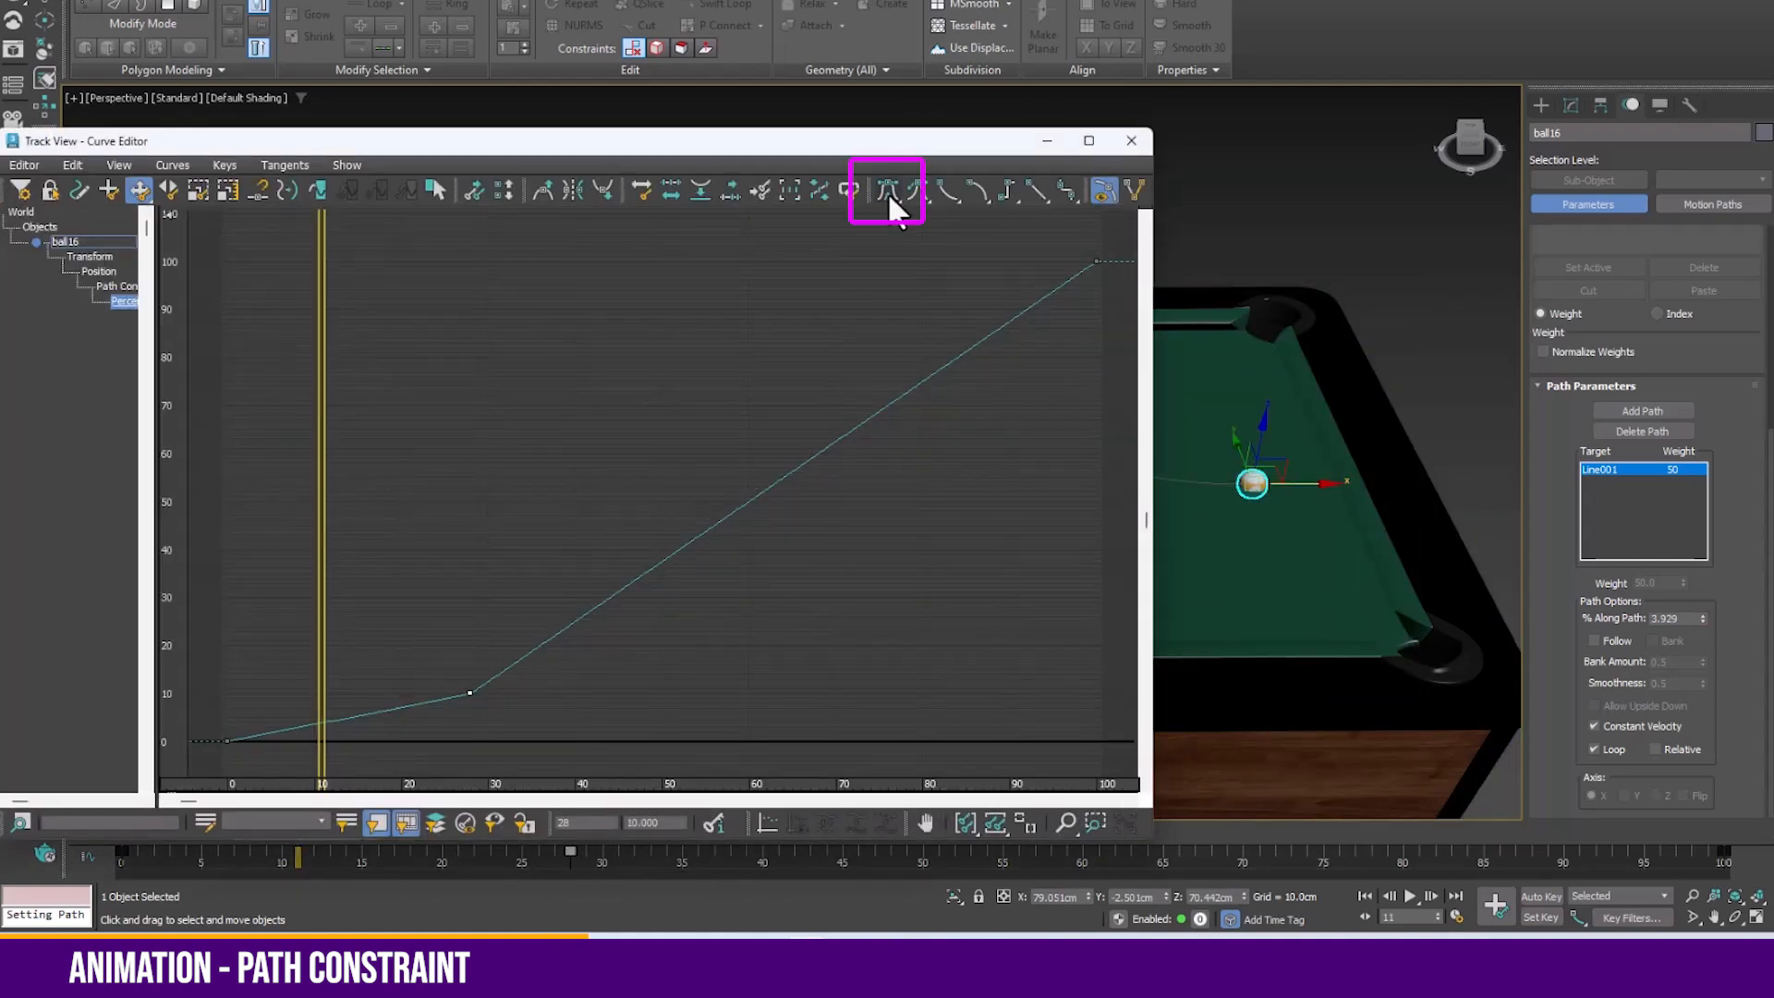
Assign a Bezier Float controller to ball16's Percent track
click(71, 165)
mouse_move(159, 274)
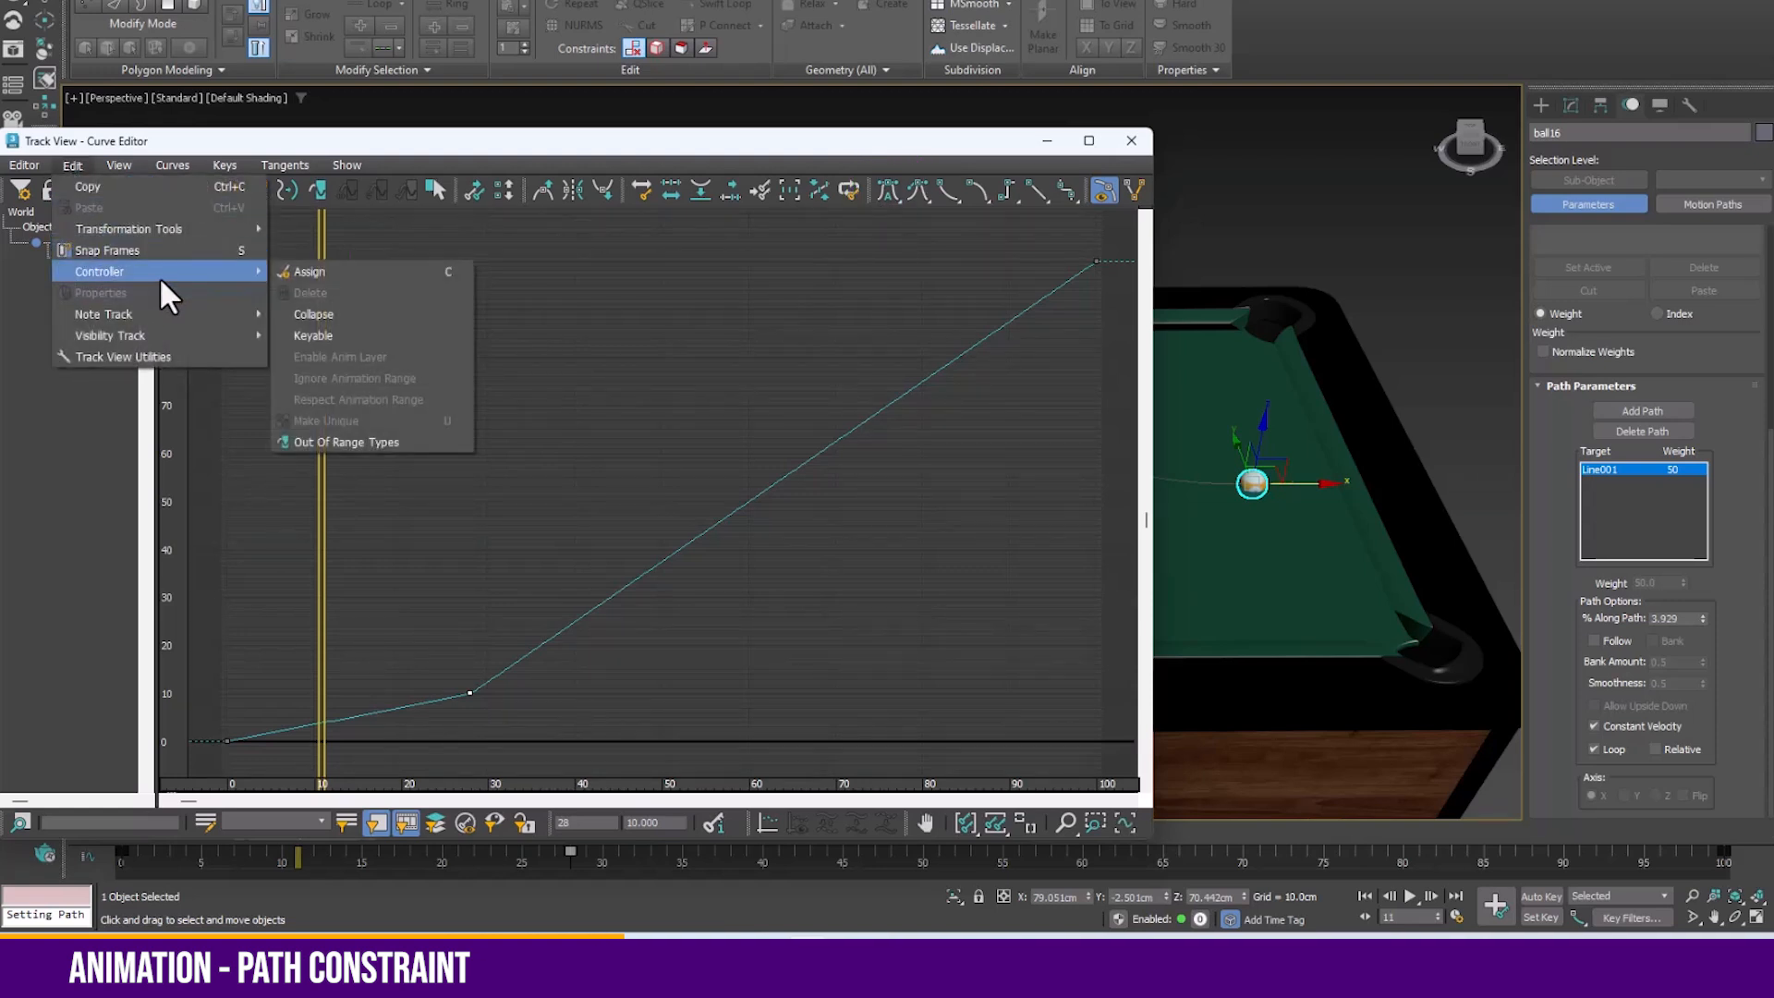
click(366, 273)
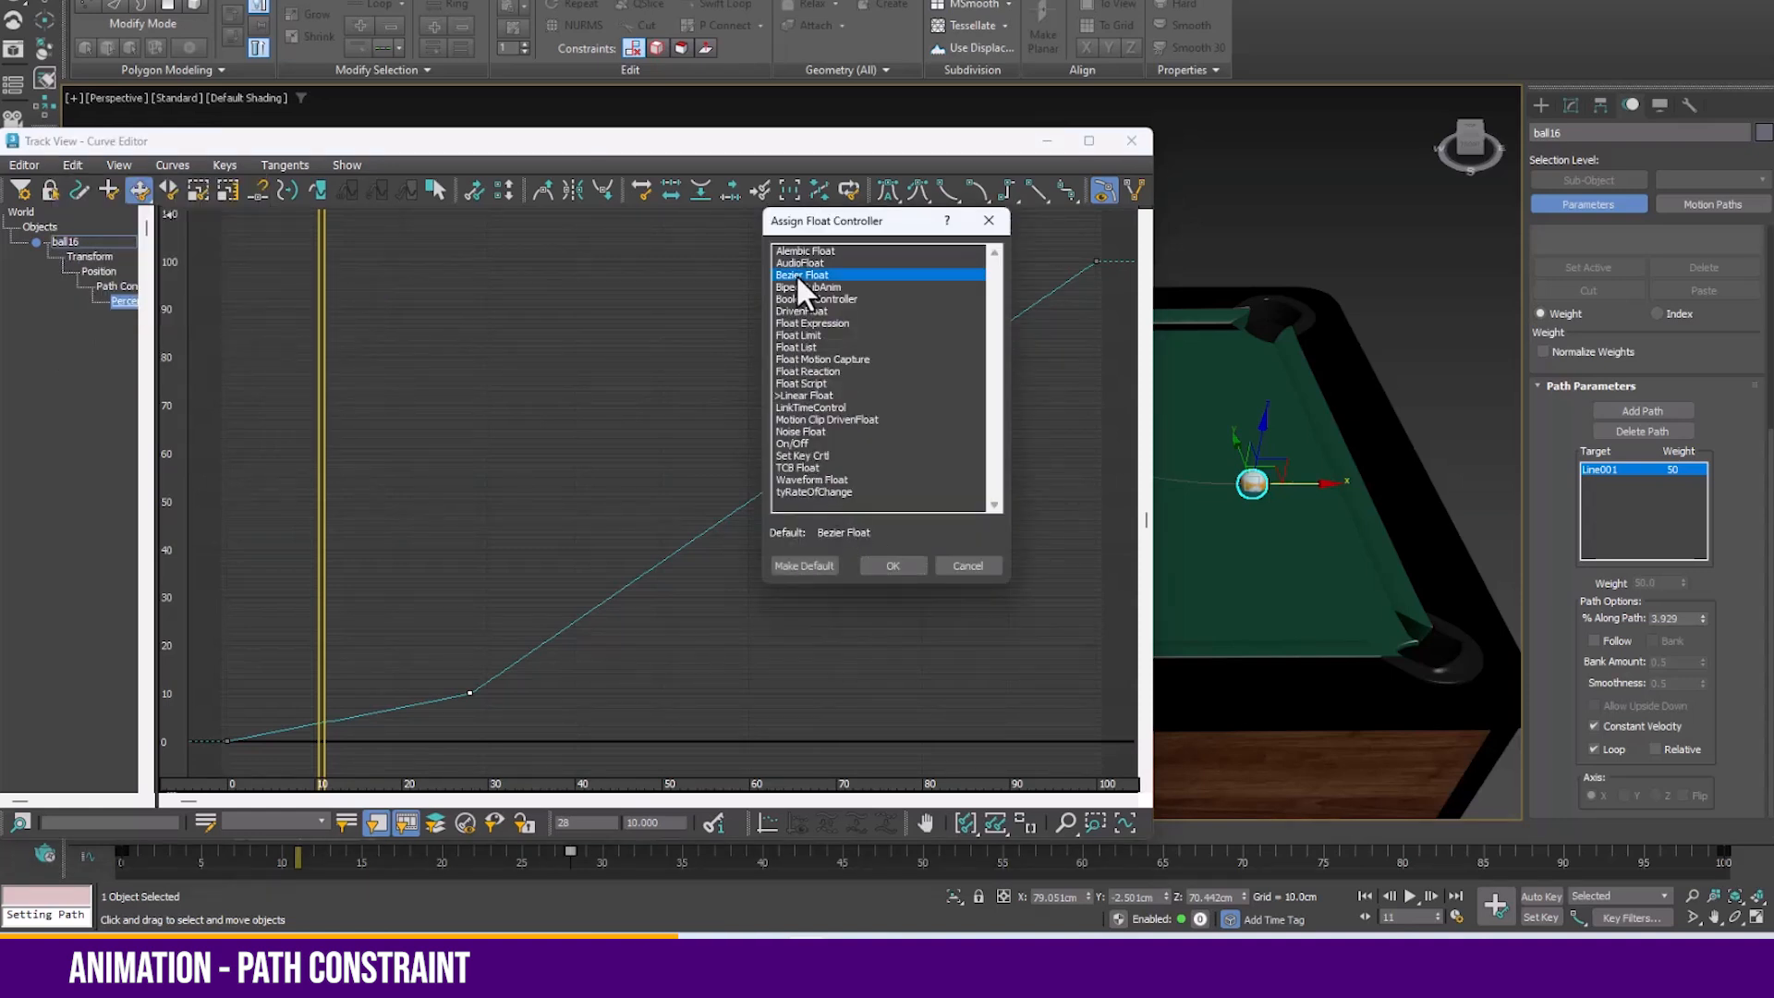
click(883, 562)
Smooth ball16's Percent curve by adjusting the tangents at its middle and end keys, minimise the Curve Editor and play the animation
click(918, 208)
drag(670, 388, 682, 355)
click(1098, 260)
drag(889, 549, 904, 653)
click(1047, 143)
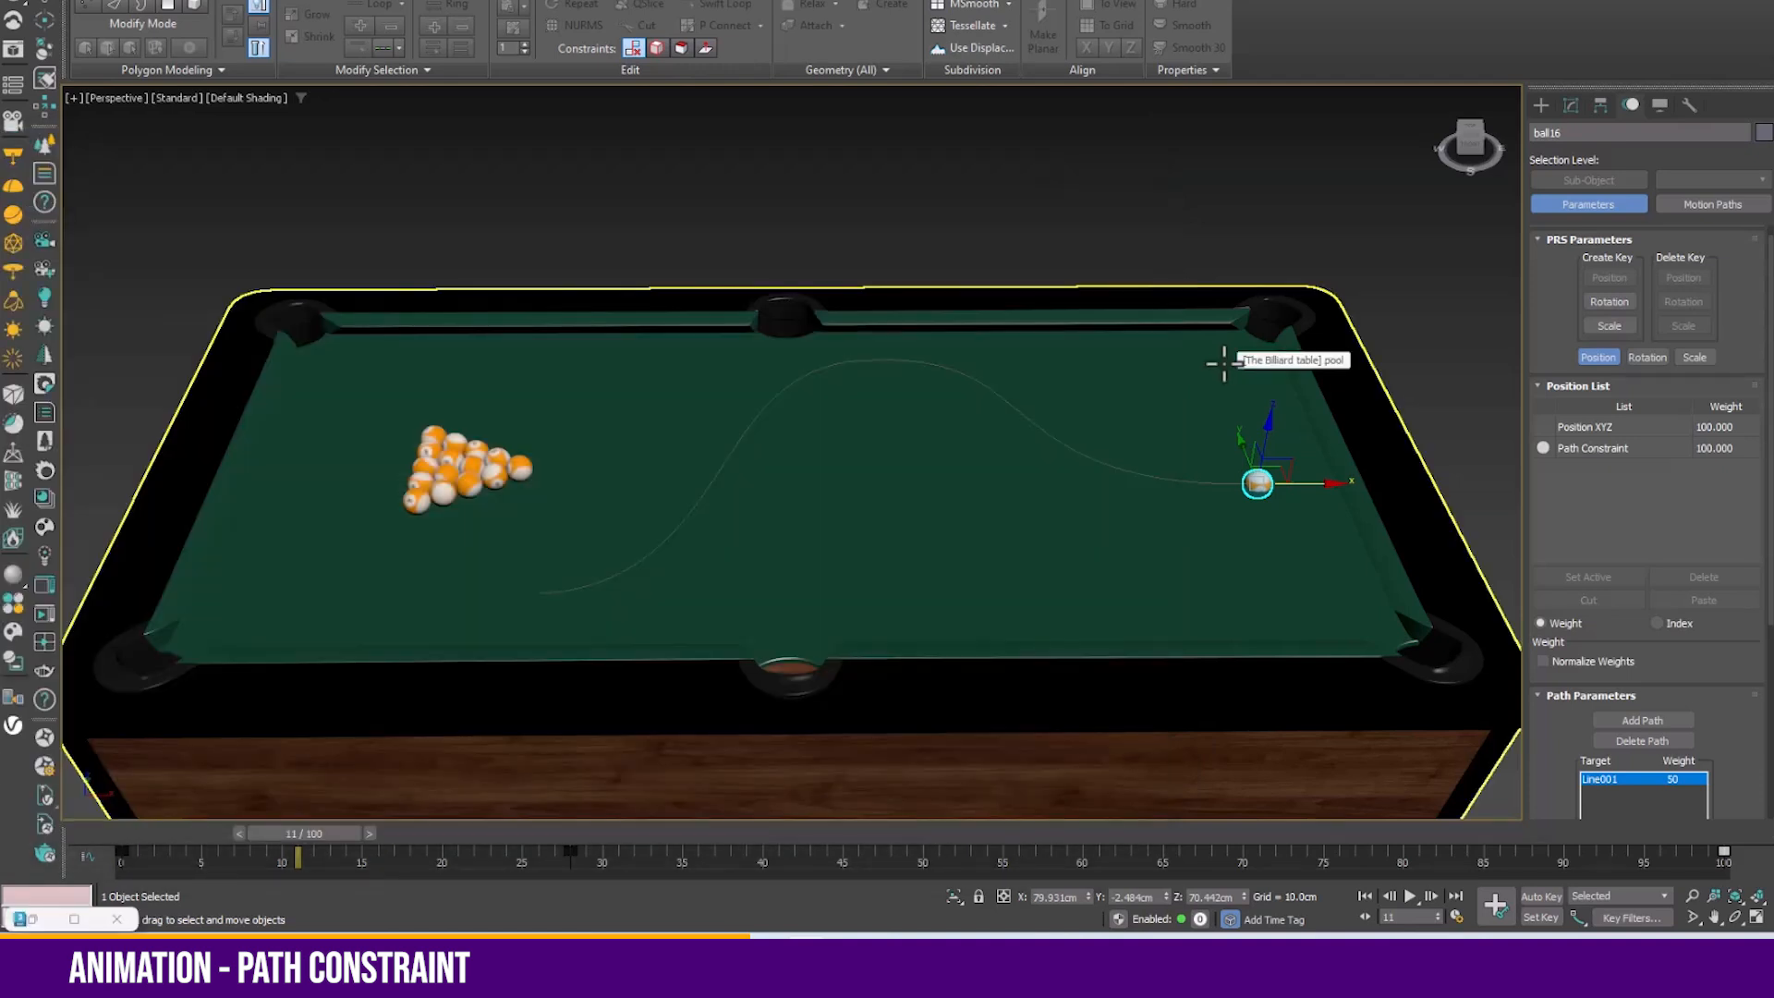
click(1411, 895)
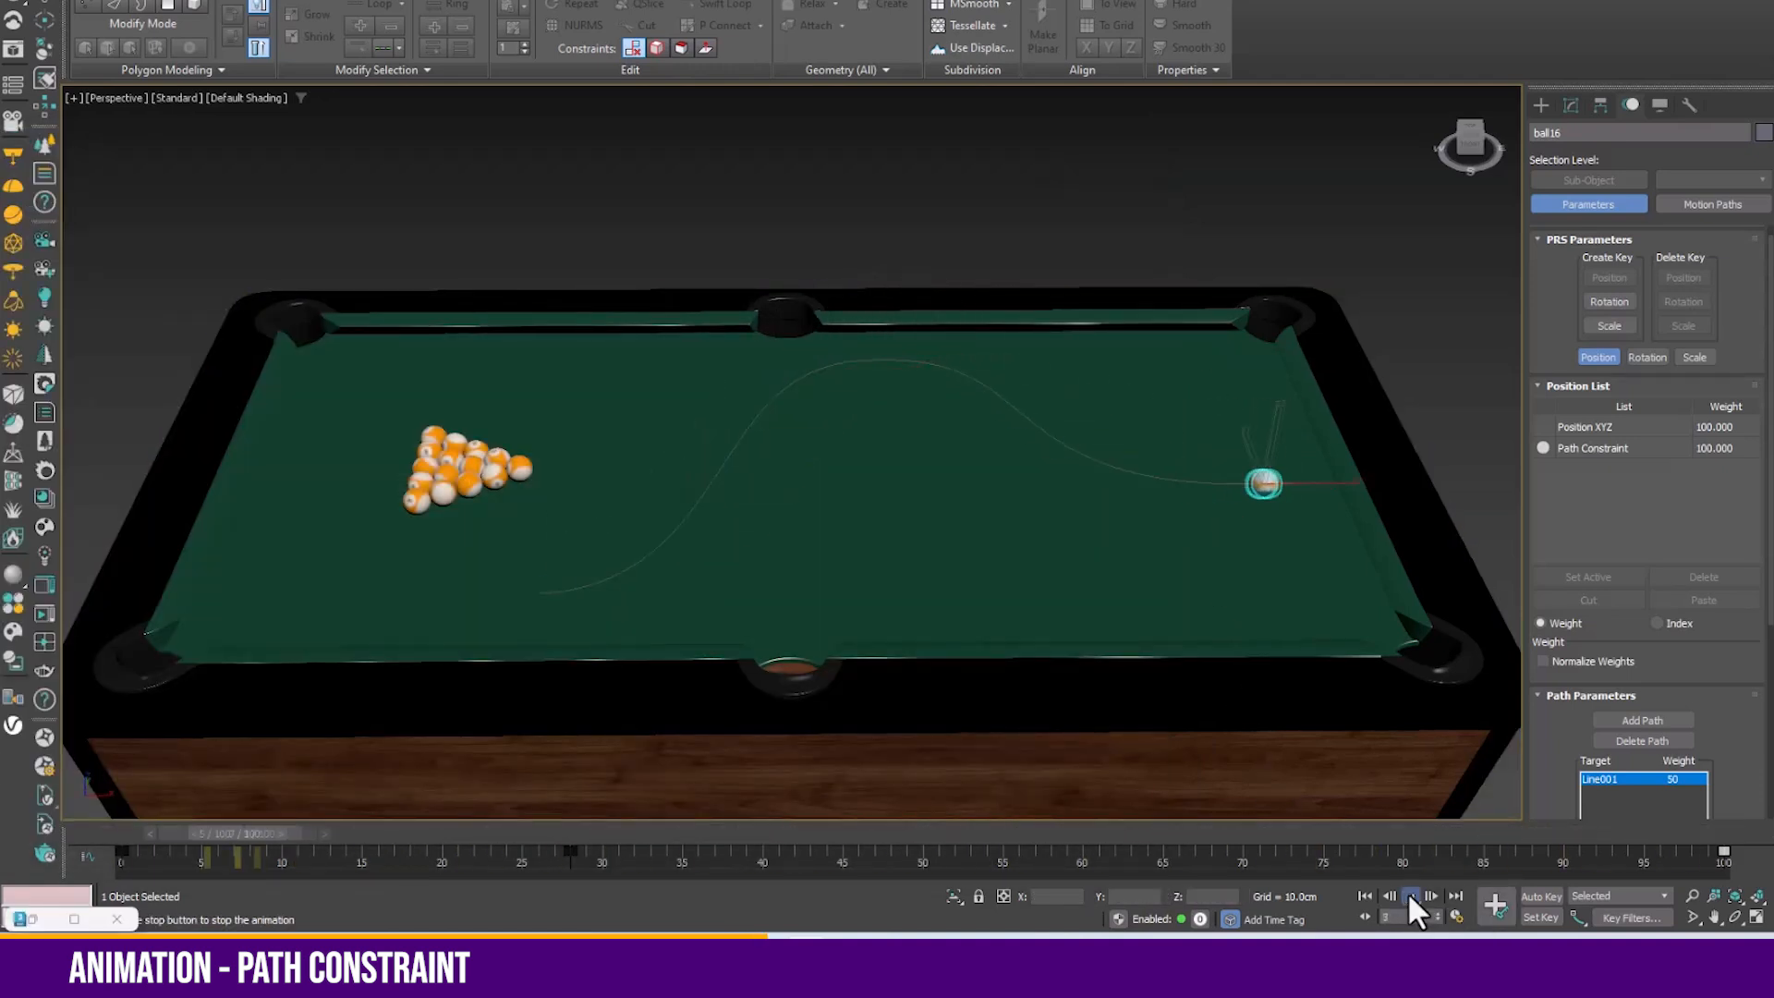
click(1411, 896)
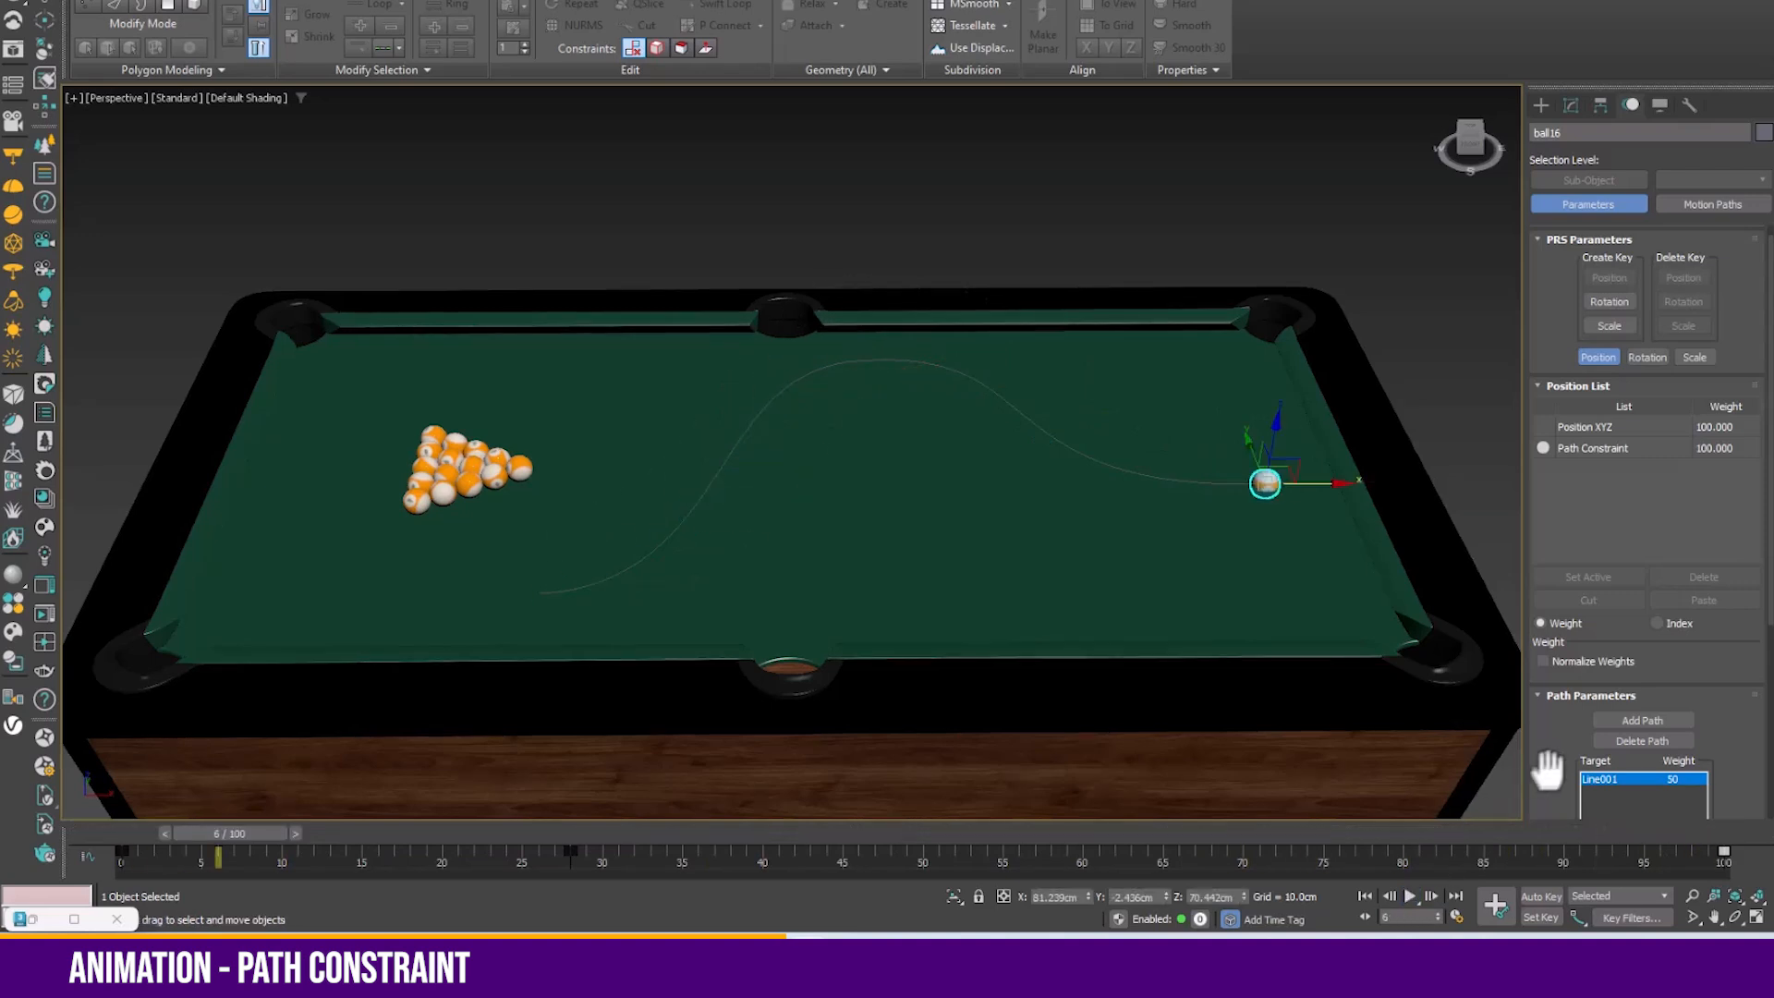
Turn on Follow in ball16's path options and scrub the timeline to check how the ball turns along the spline
scroll(1548, 769, down, 5)
drag(222, 832, 290, 832)
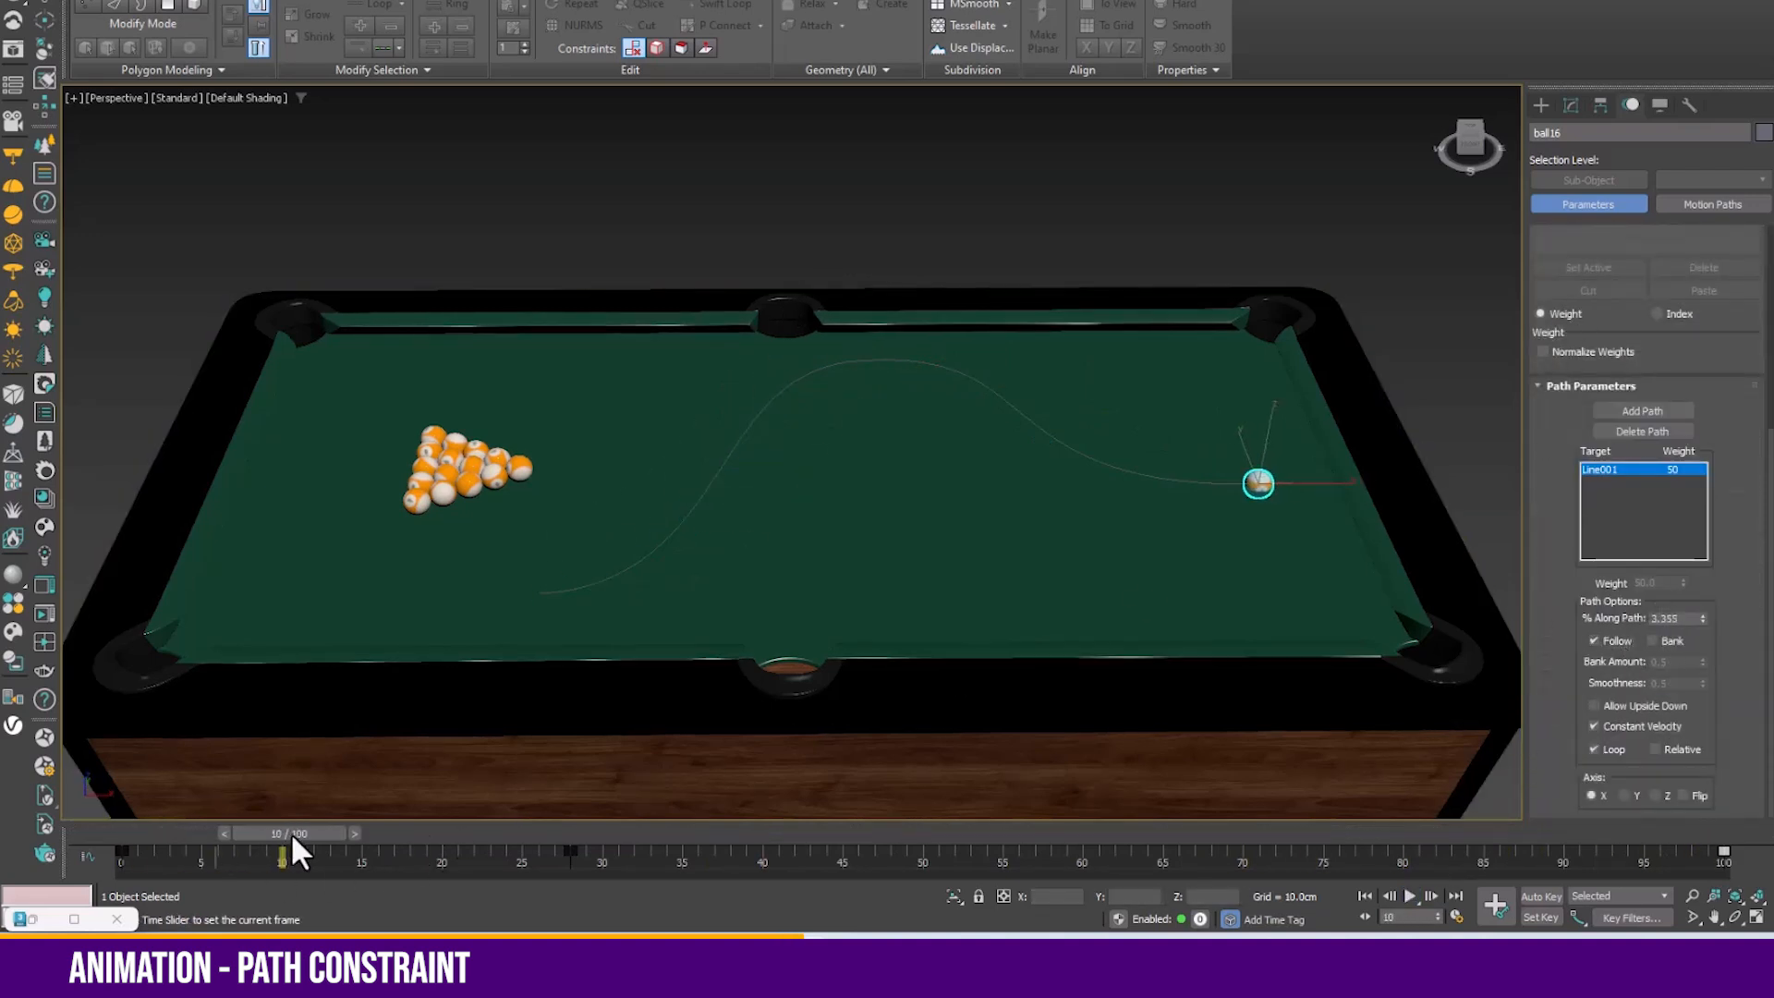
drag(712, 827, 629, 810)
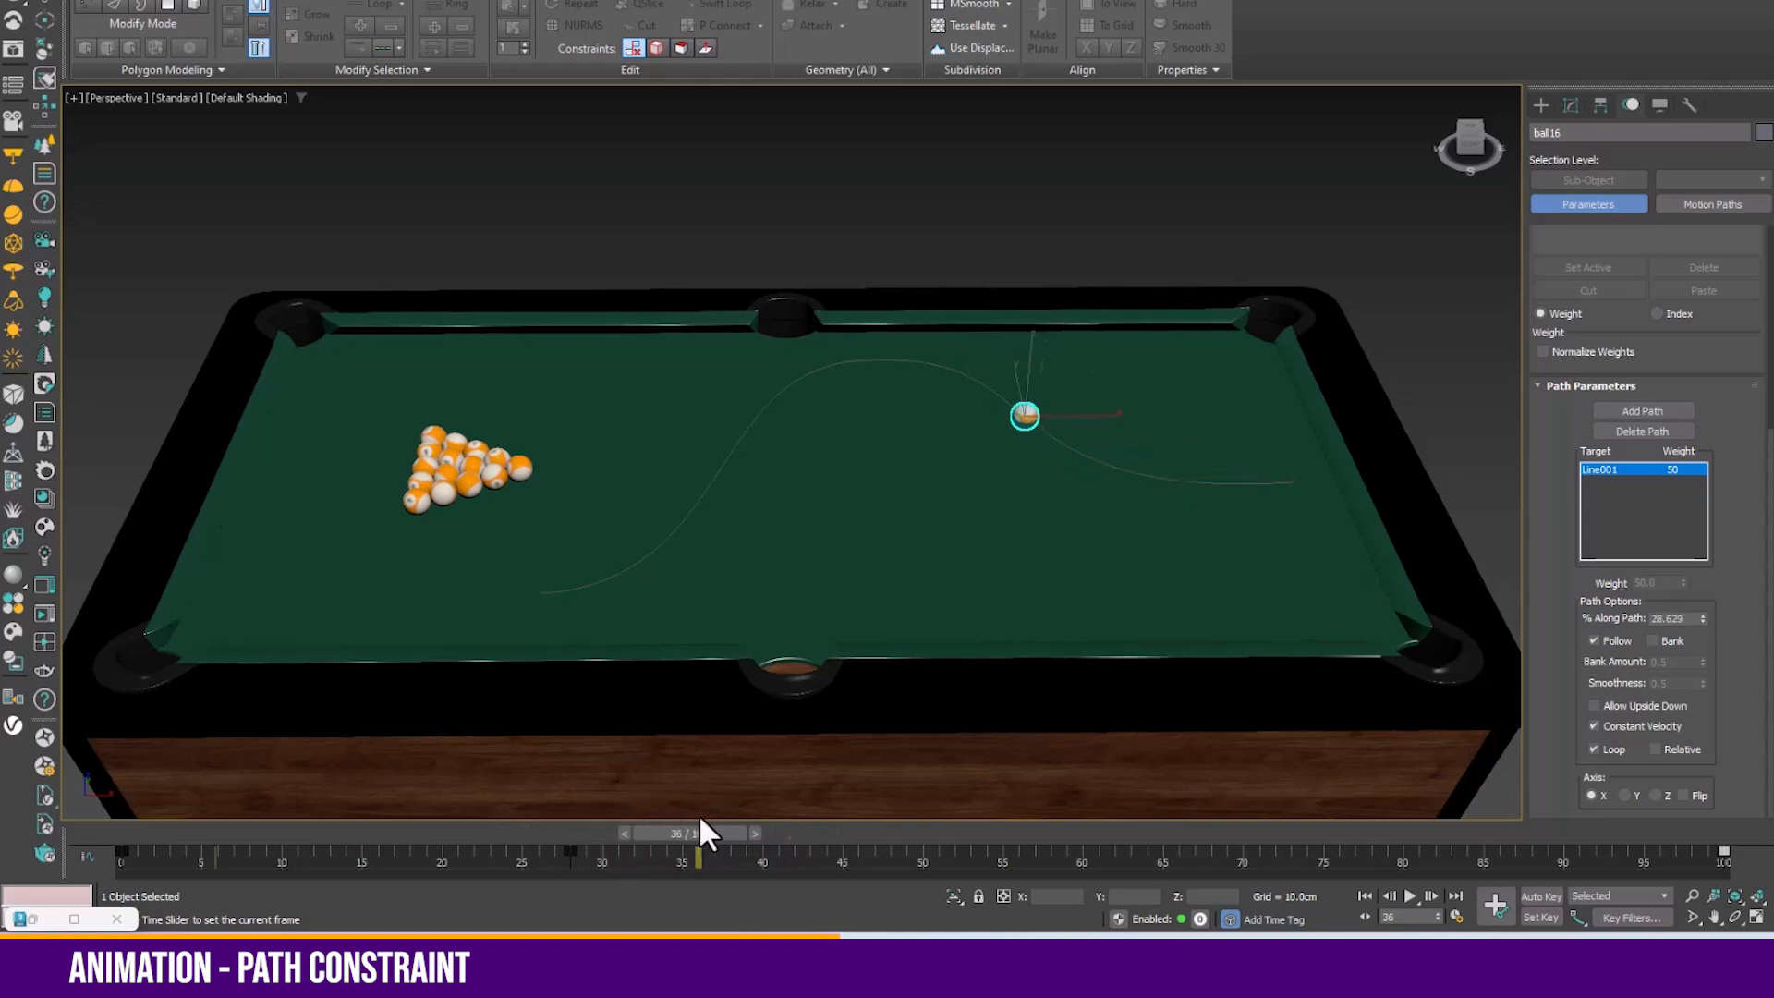
drag(1026, 822, 980, 842)
scroll(859, 384, up, 5)
click(1615, 641)
drag(1128, 855, 1209, 832)
Create a targeted Physical camera over the table near the path's start, aimed toward the racked balls
scroll(958, 501, down, 6)
middle_drag(958, 501, 864, 476)
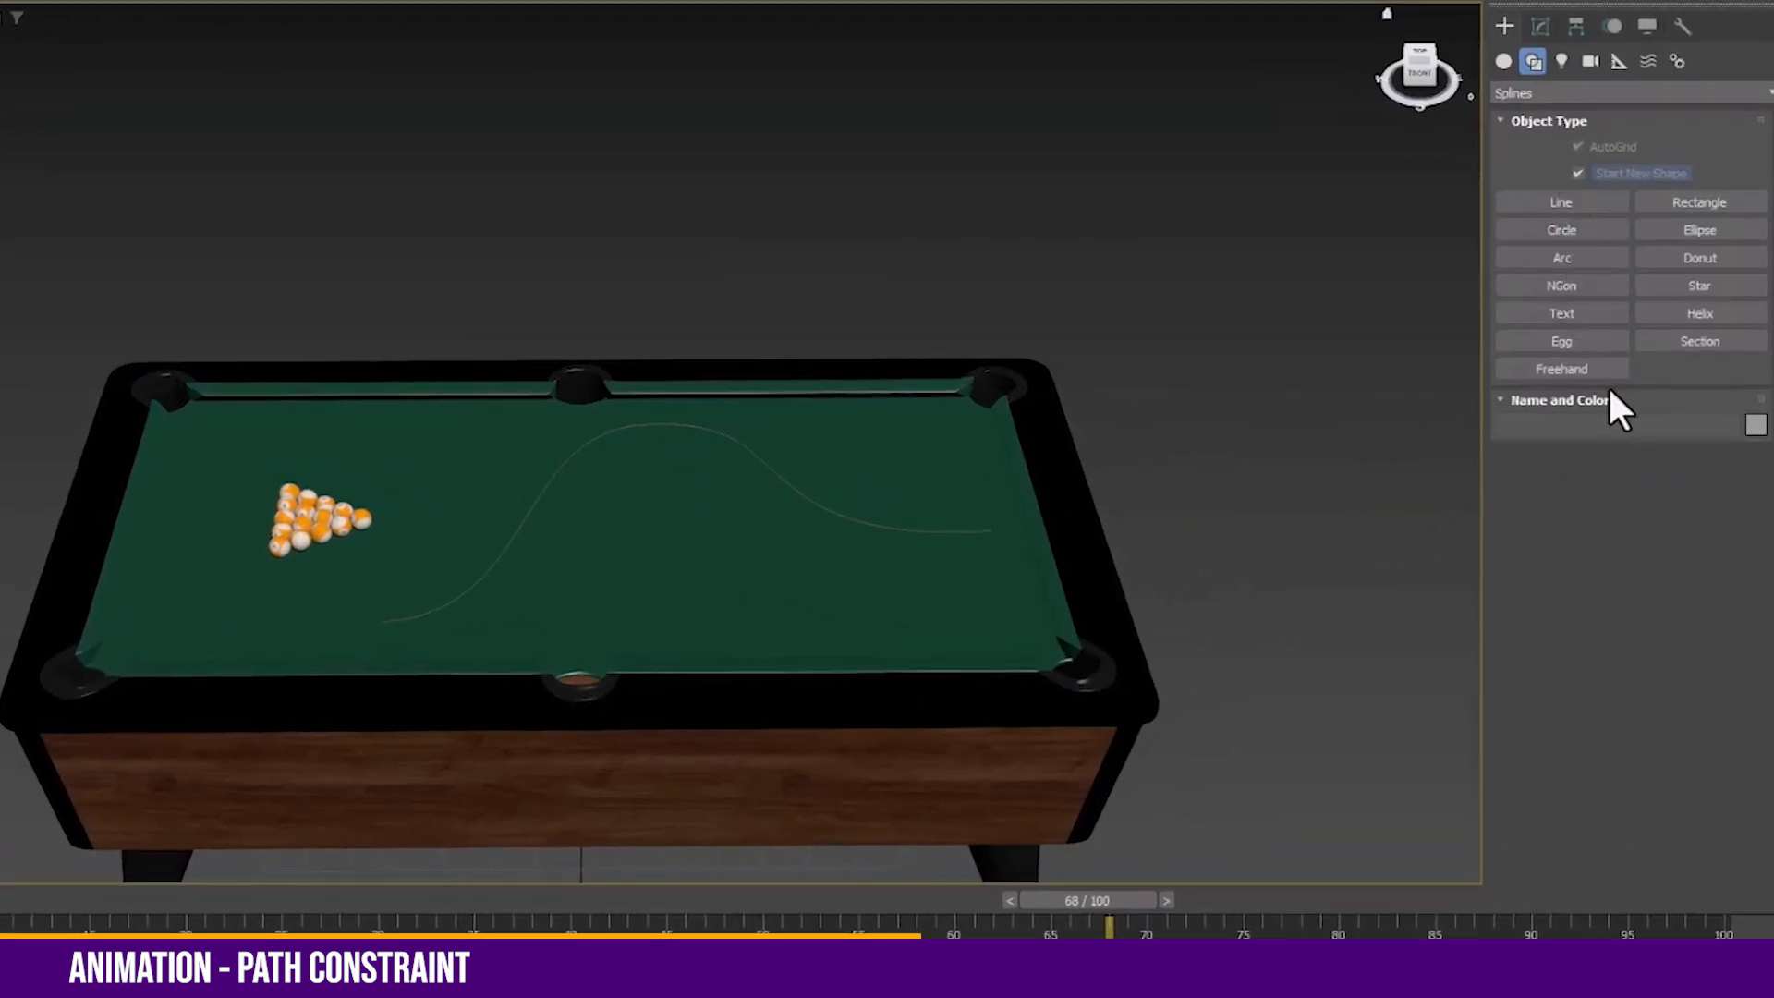
click(1590, 61)
click(1589, 172)
drag(934, 479, 680, 517)
right_click(1180, 526)
scroll(1002, 527, up, 4)
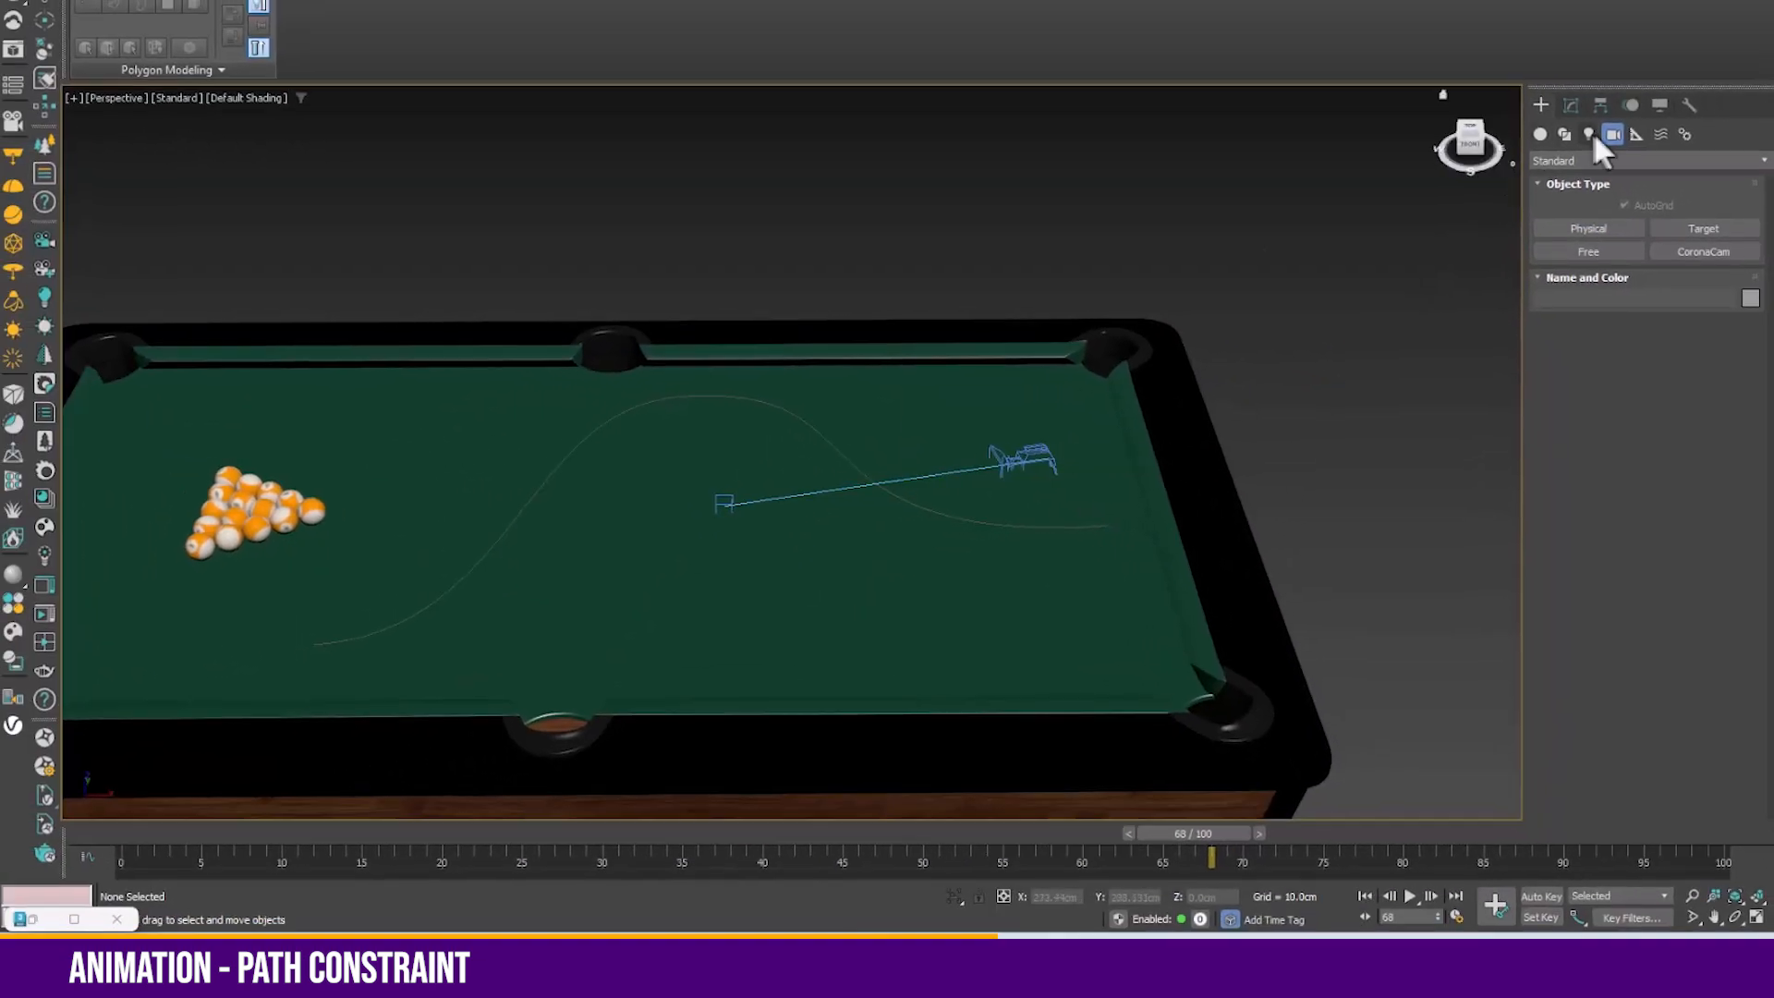
Create a small Dummy helper on the table beside the camera
click(1637, 134)
click(1594, 228)
drag(965, 411, 1003, 439)
Attach the dummy to the curved spline with a Path Constraint
click(258, 11)
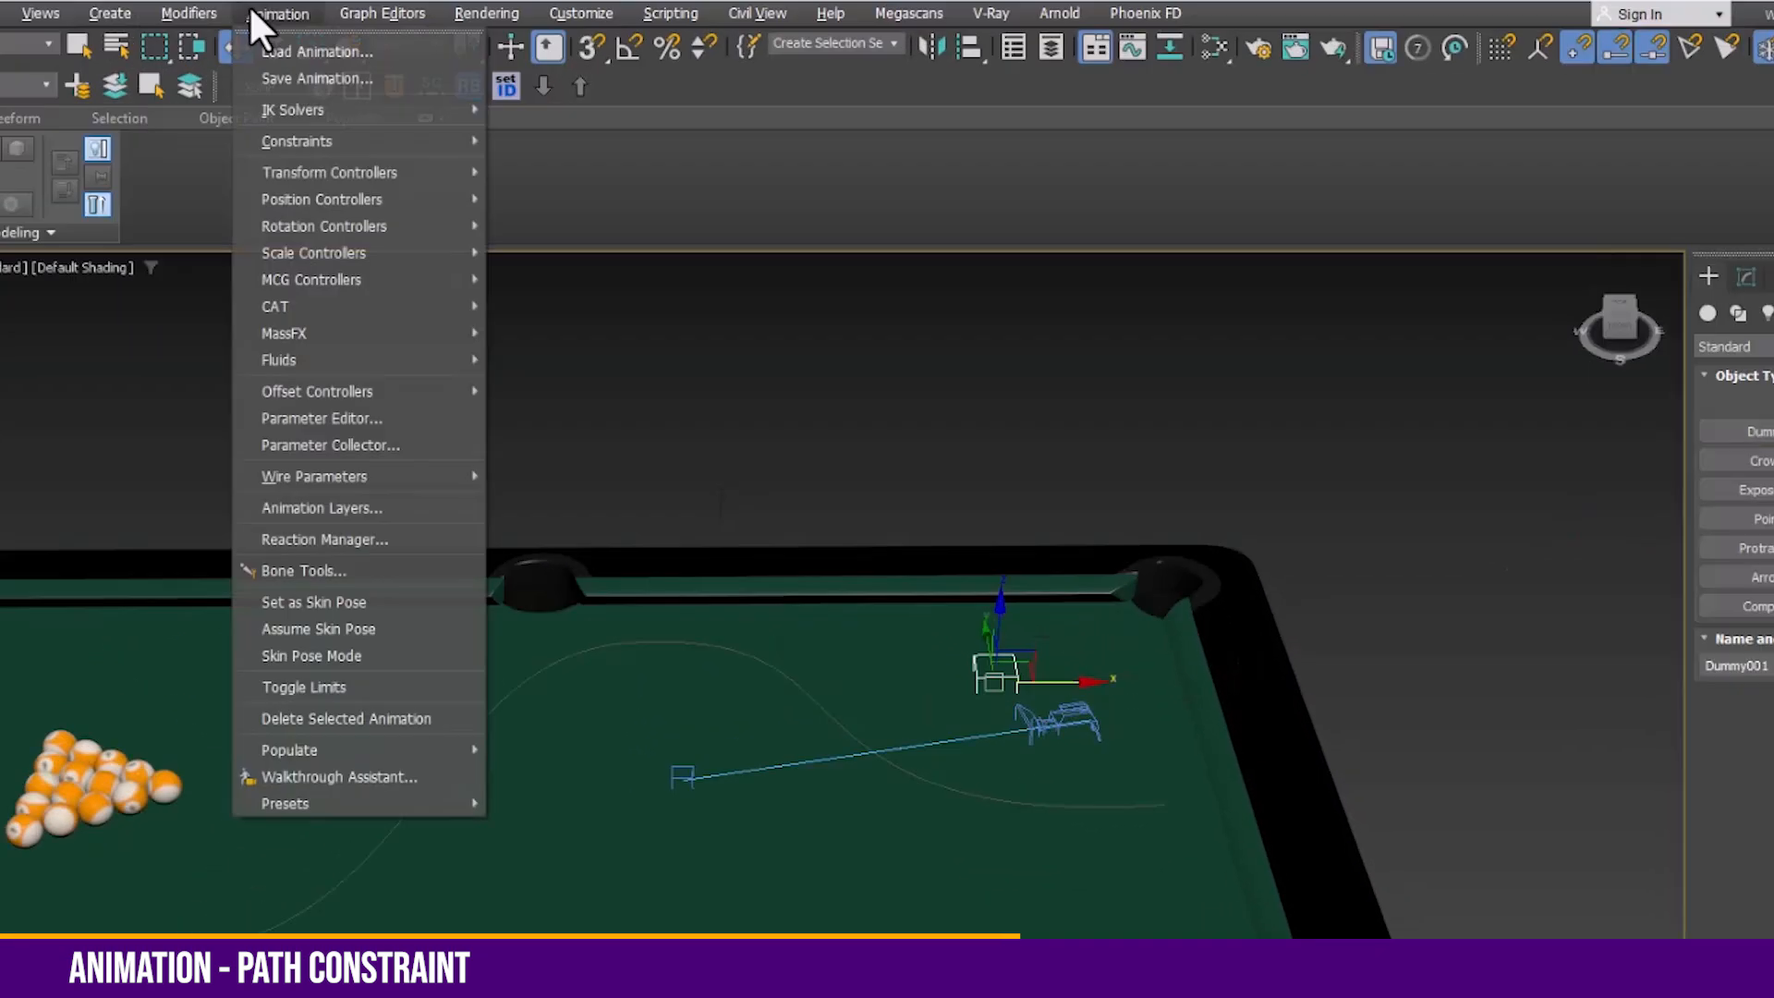
mouse_move(374, 143)
click(591, 195)
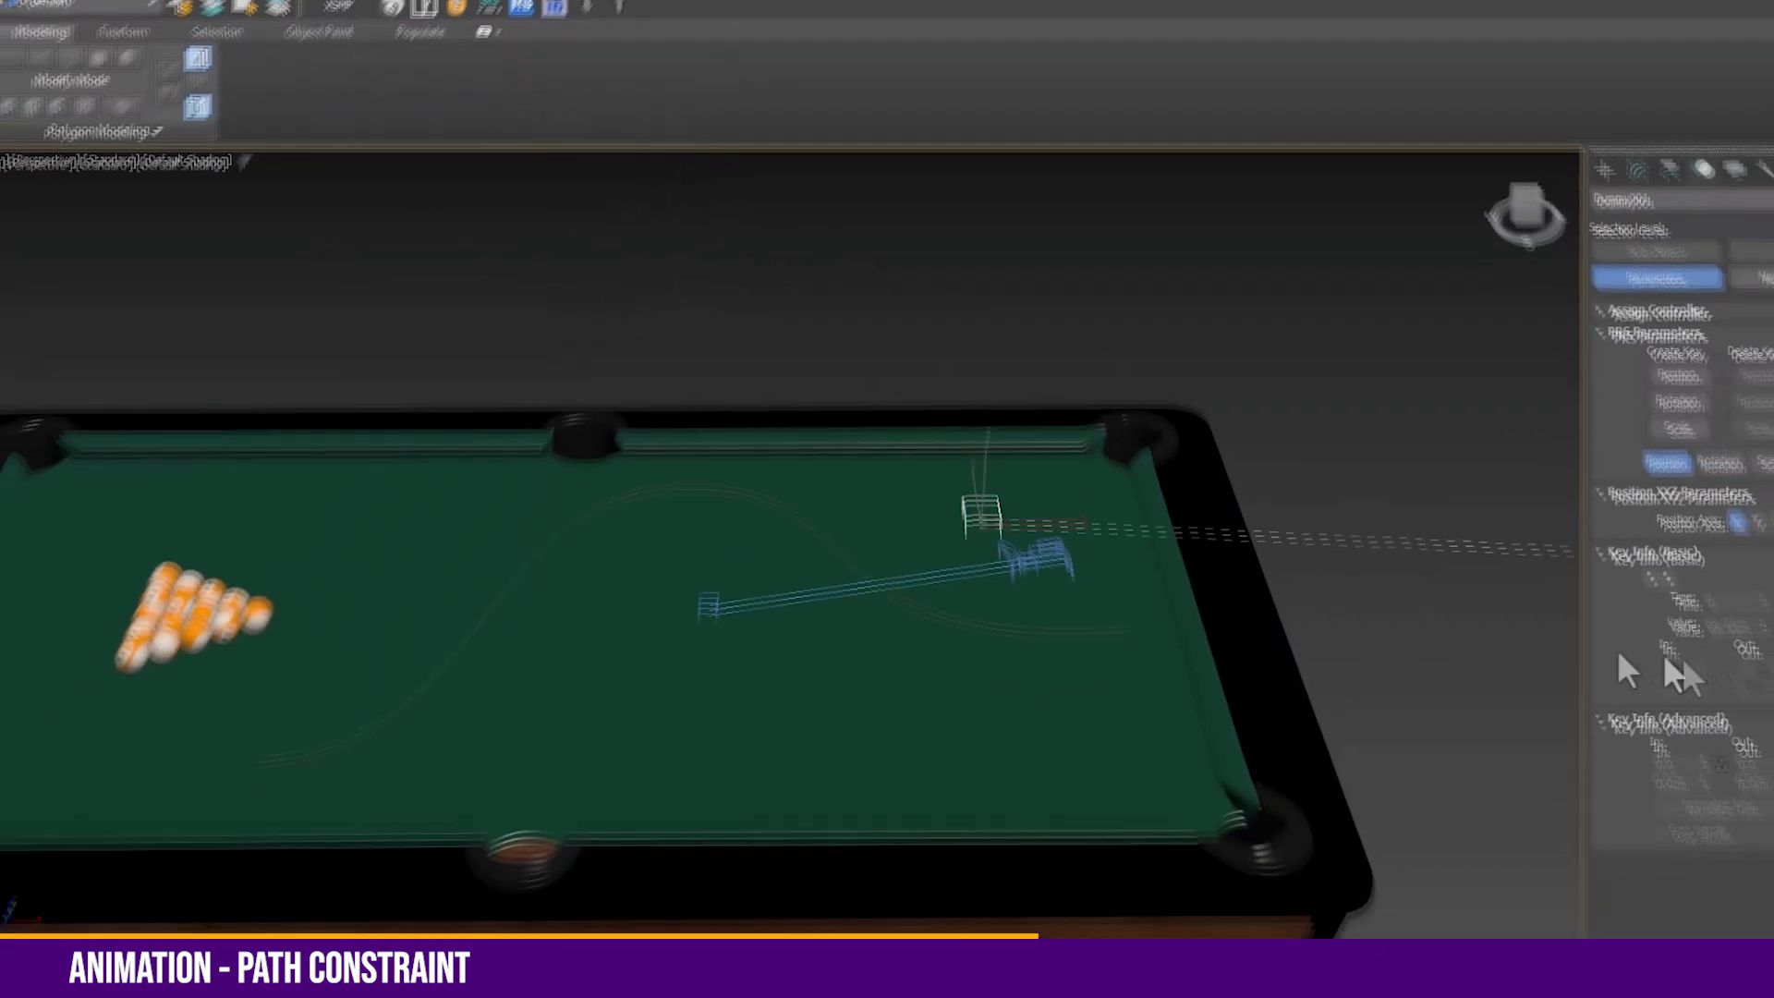
click(1107, 799)
At frame 0, link the camera to the dummy and align it center to center in X, Y and Z position
drag(1162, 820, 139, 832)
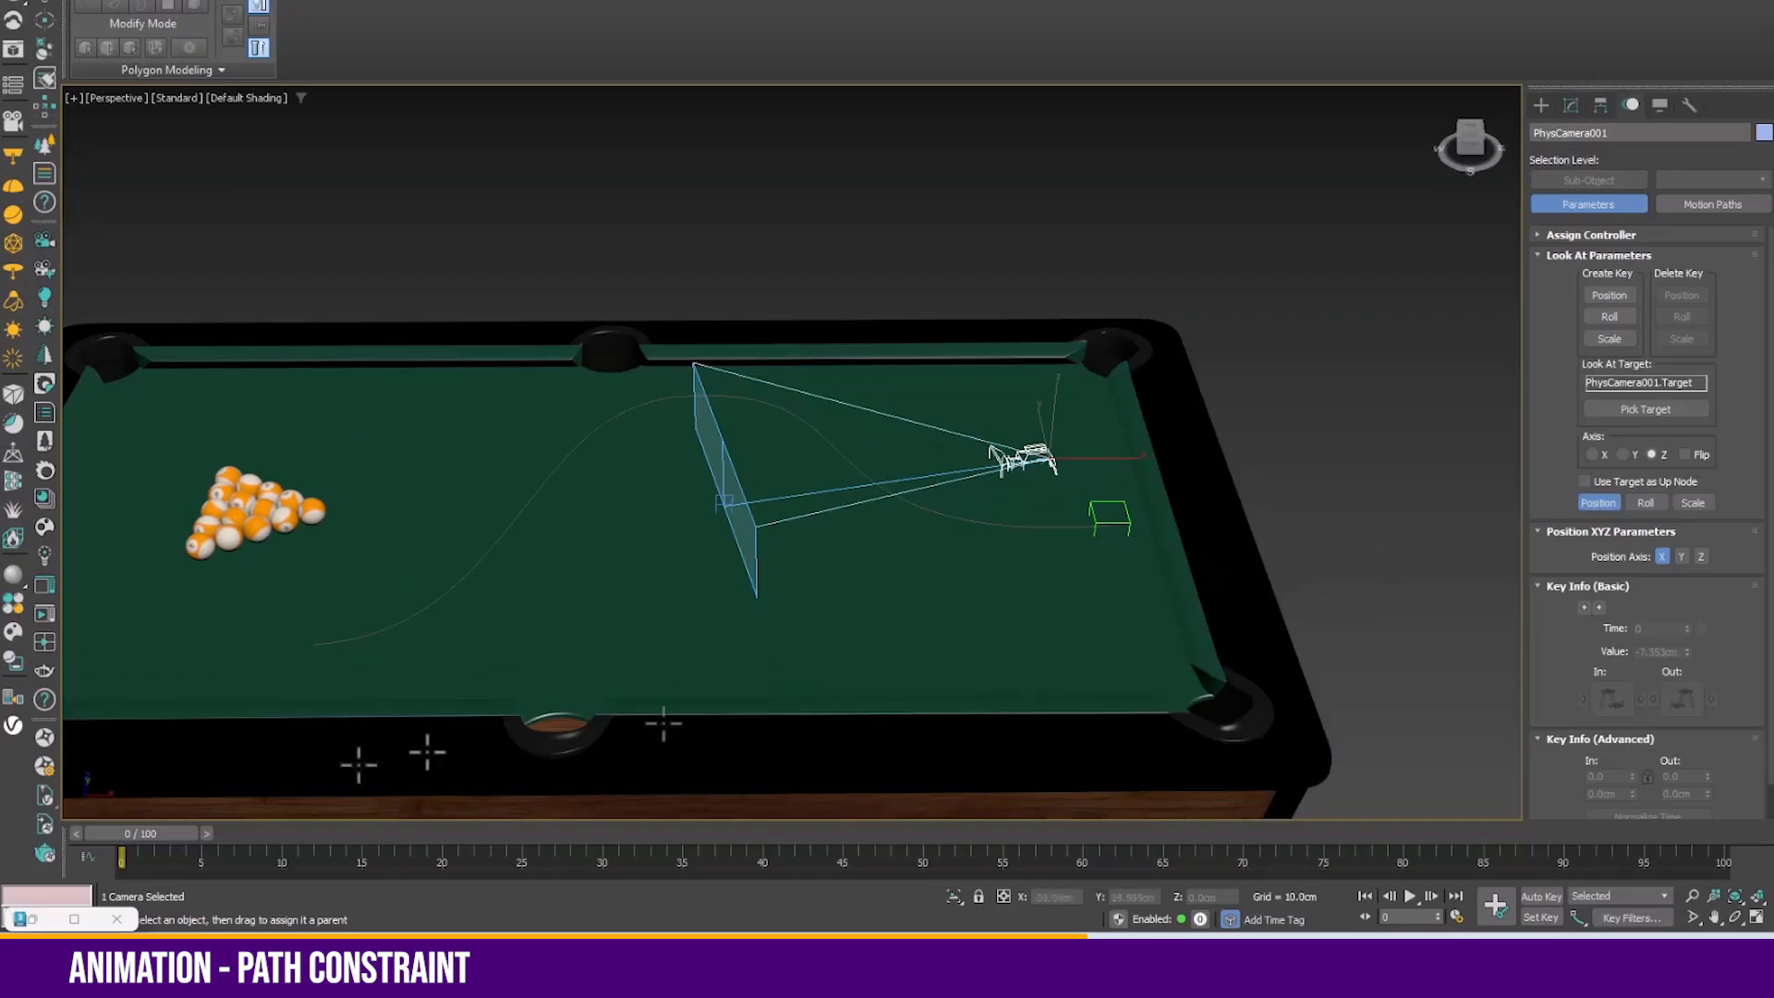
mouse_move(161, 833)
mouse_down()
mouse_move(619, 837)
mouse_move(152, 834)
mouse_up()
right_click(1156, 448)
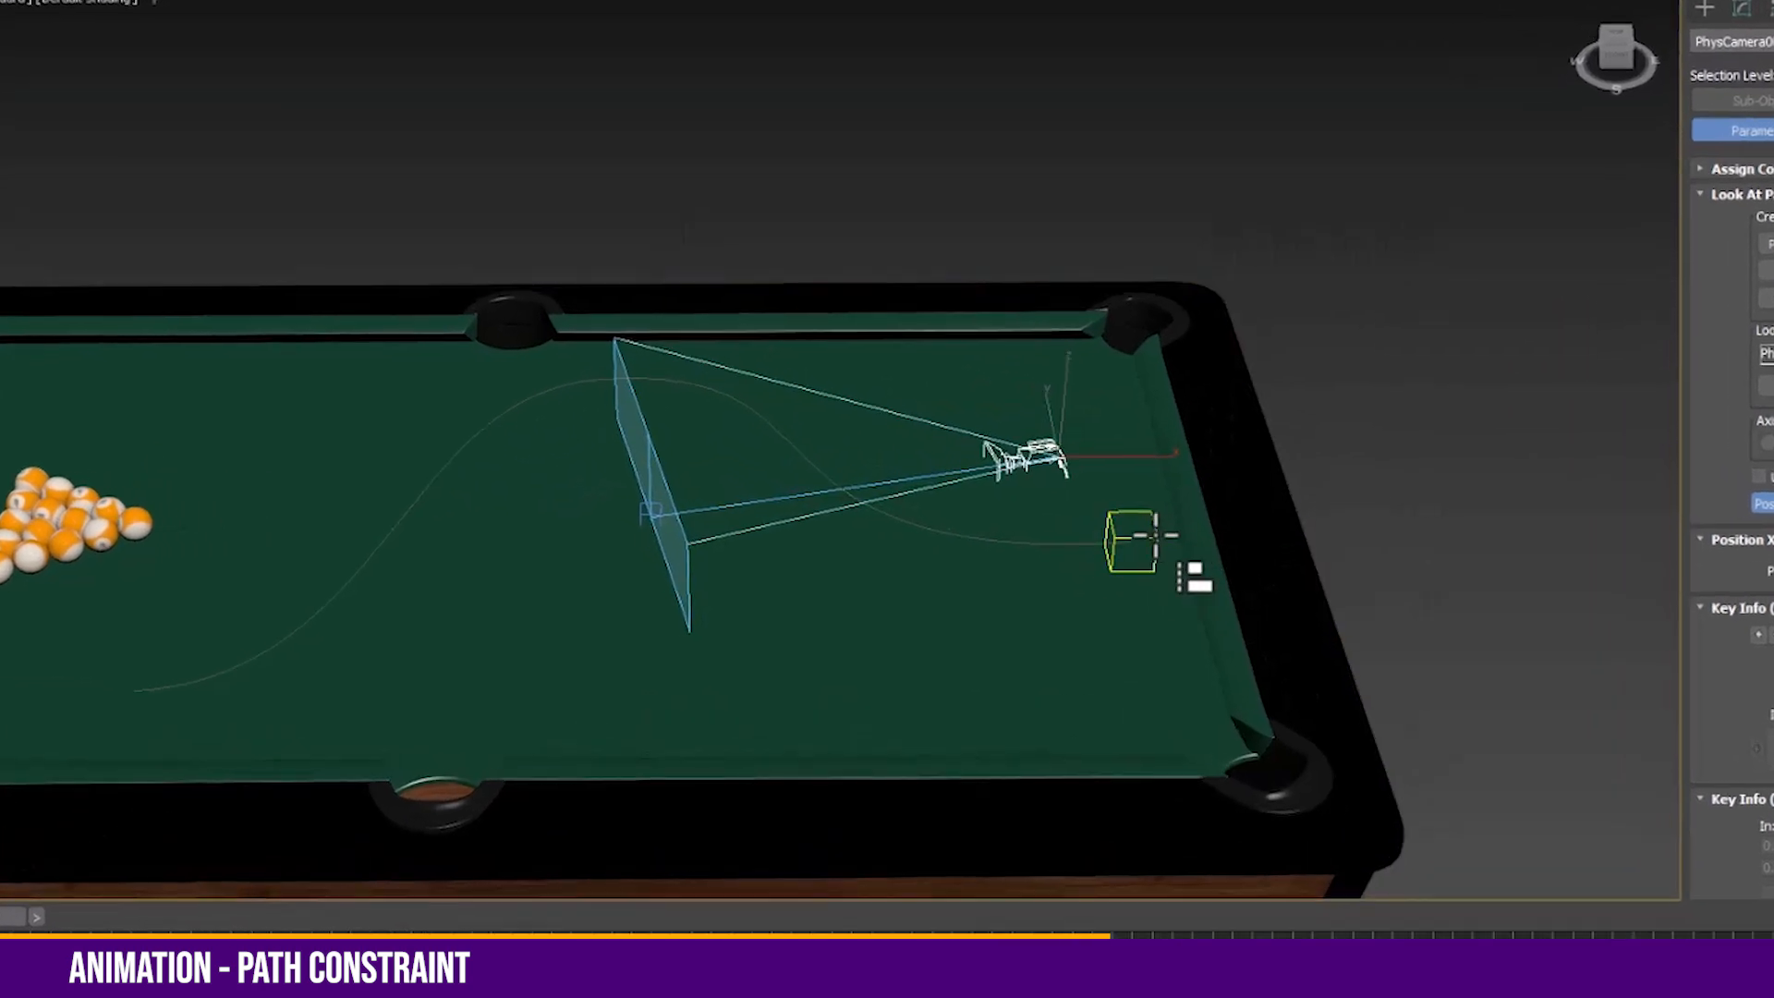
click(1141, 554)
click(889, 236)
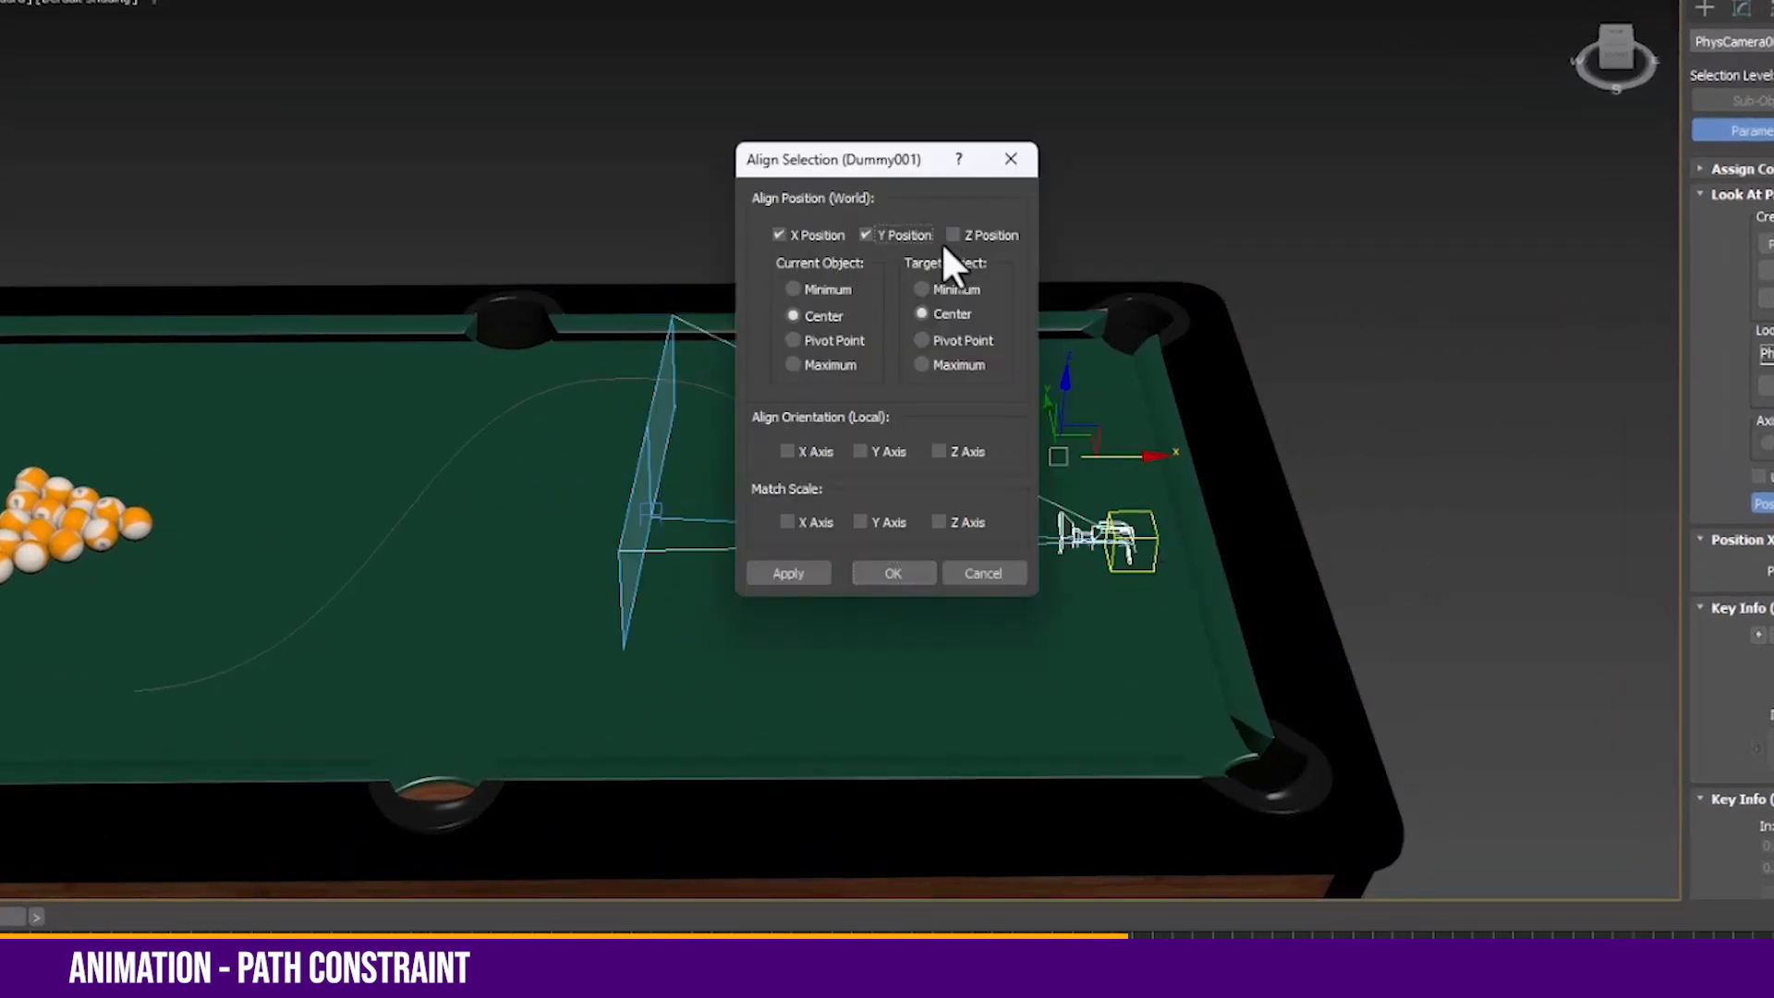
click(953, 234)
click(892, 573)
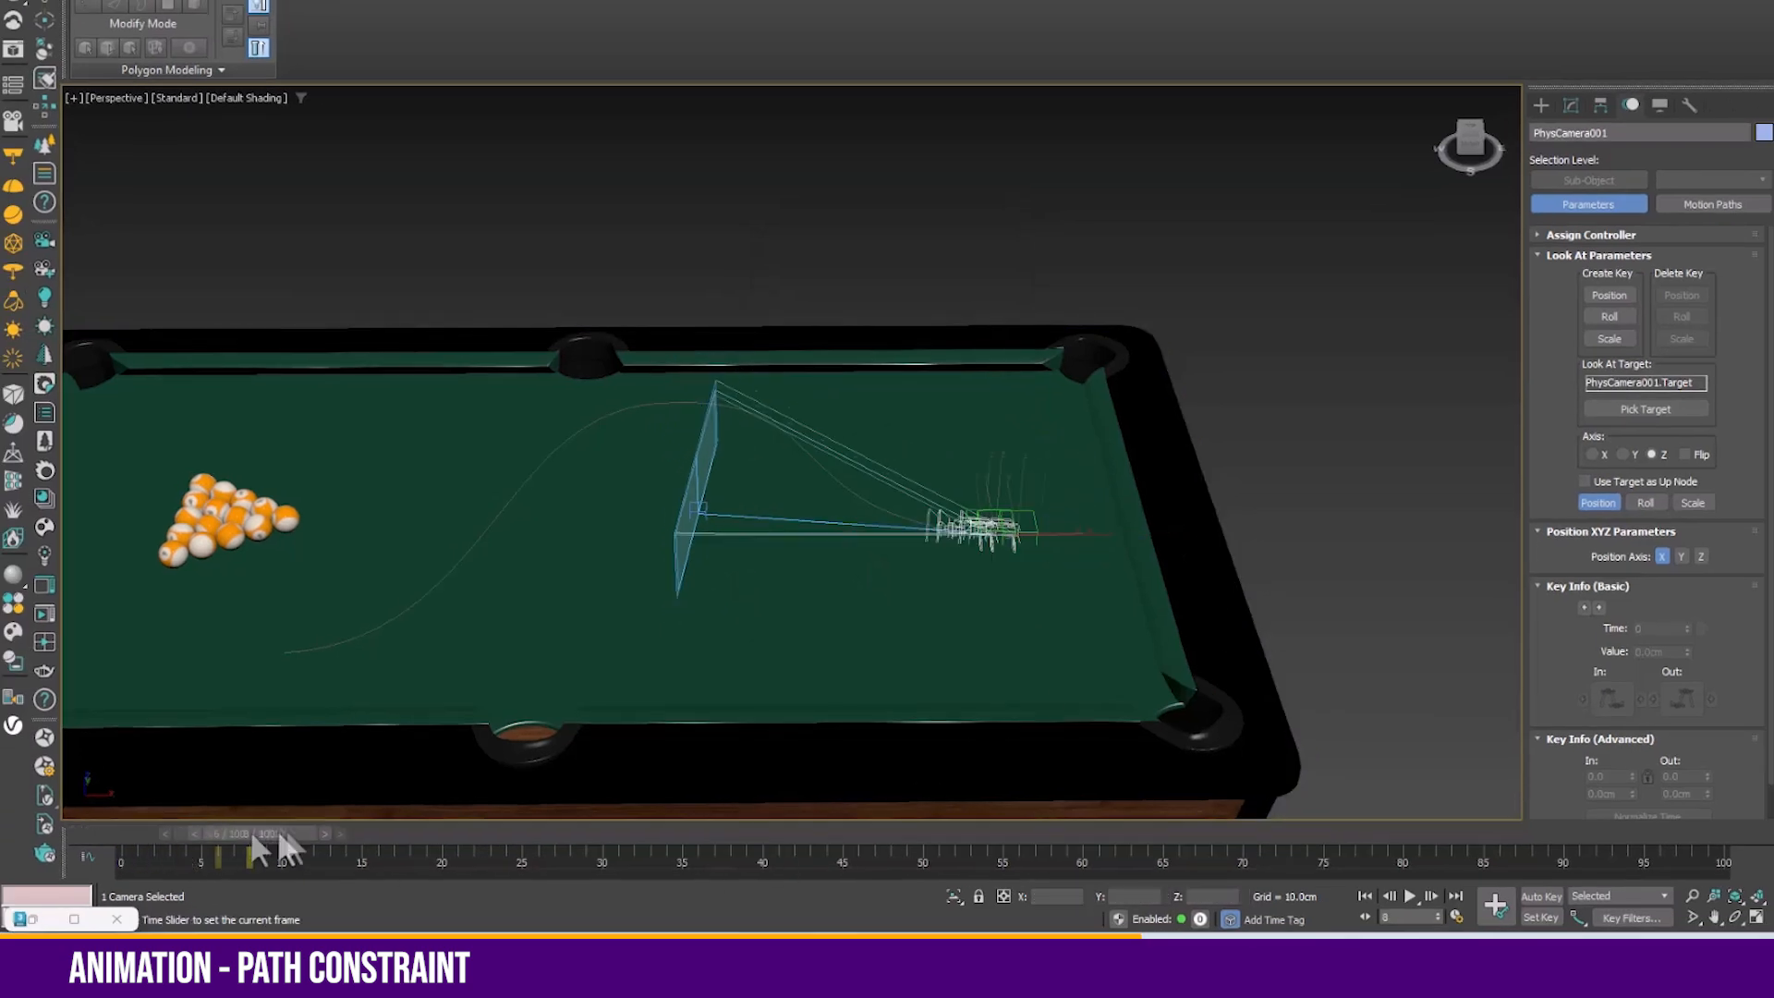
Try the camera with its Targeted option turned off, scrubbing the timeline to compare its motion with the dummy
drag(251, 837, 78, 665)
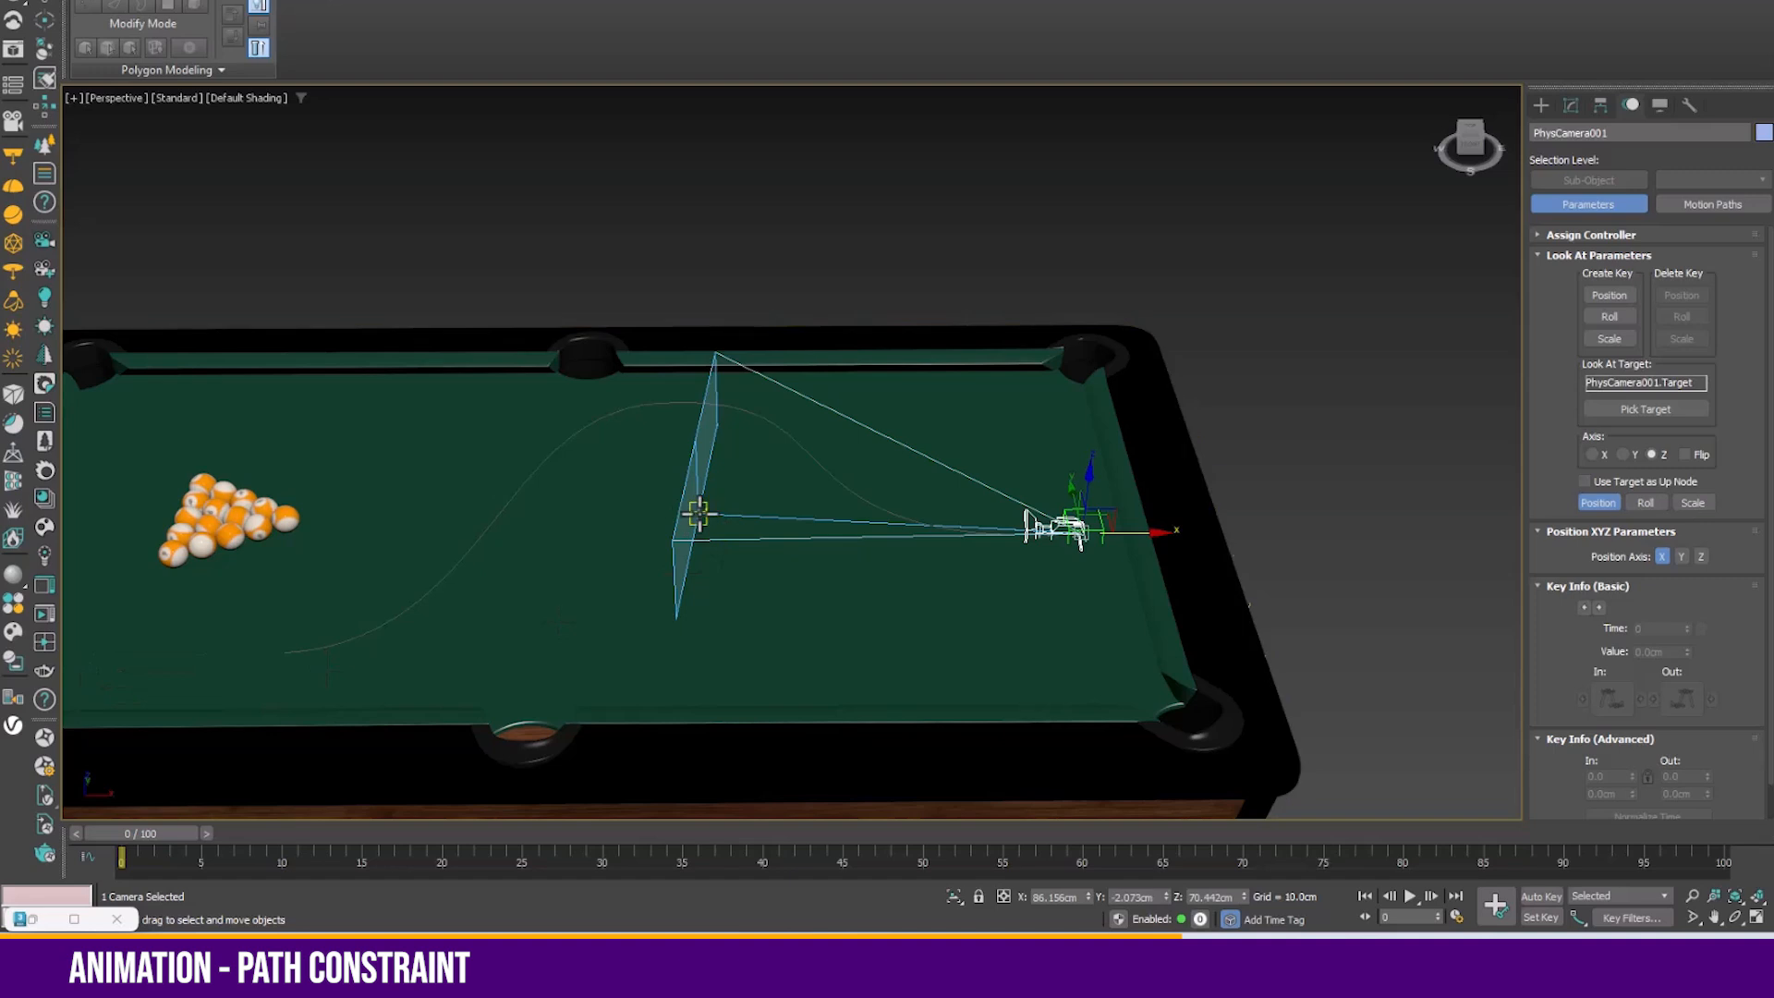
click(1571, 105)
drag(181, 834, 139, 837)
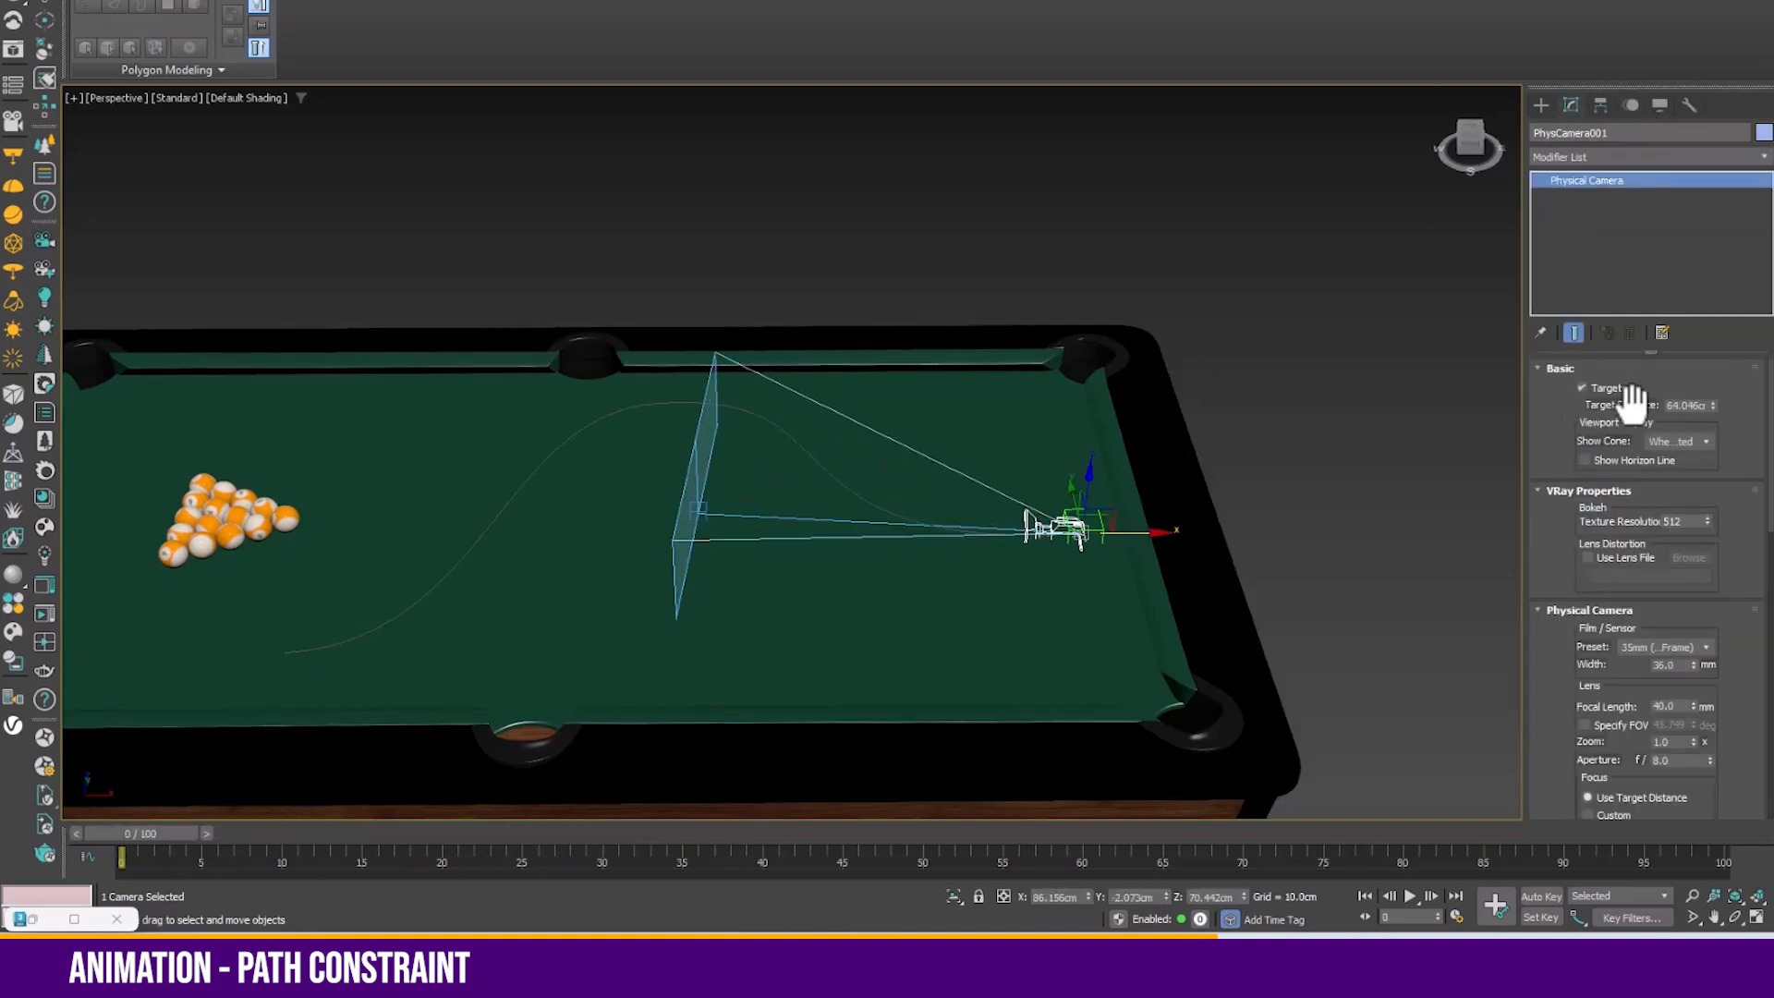
click(1605, 389)
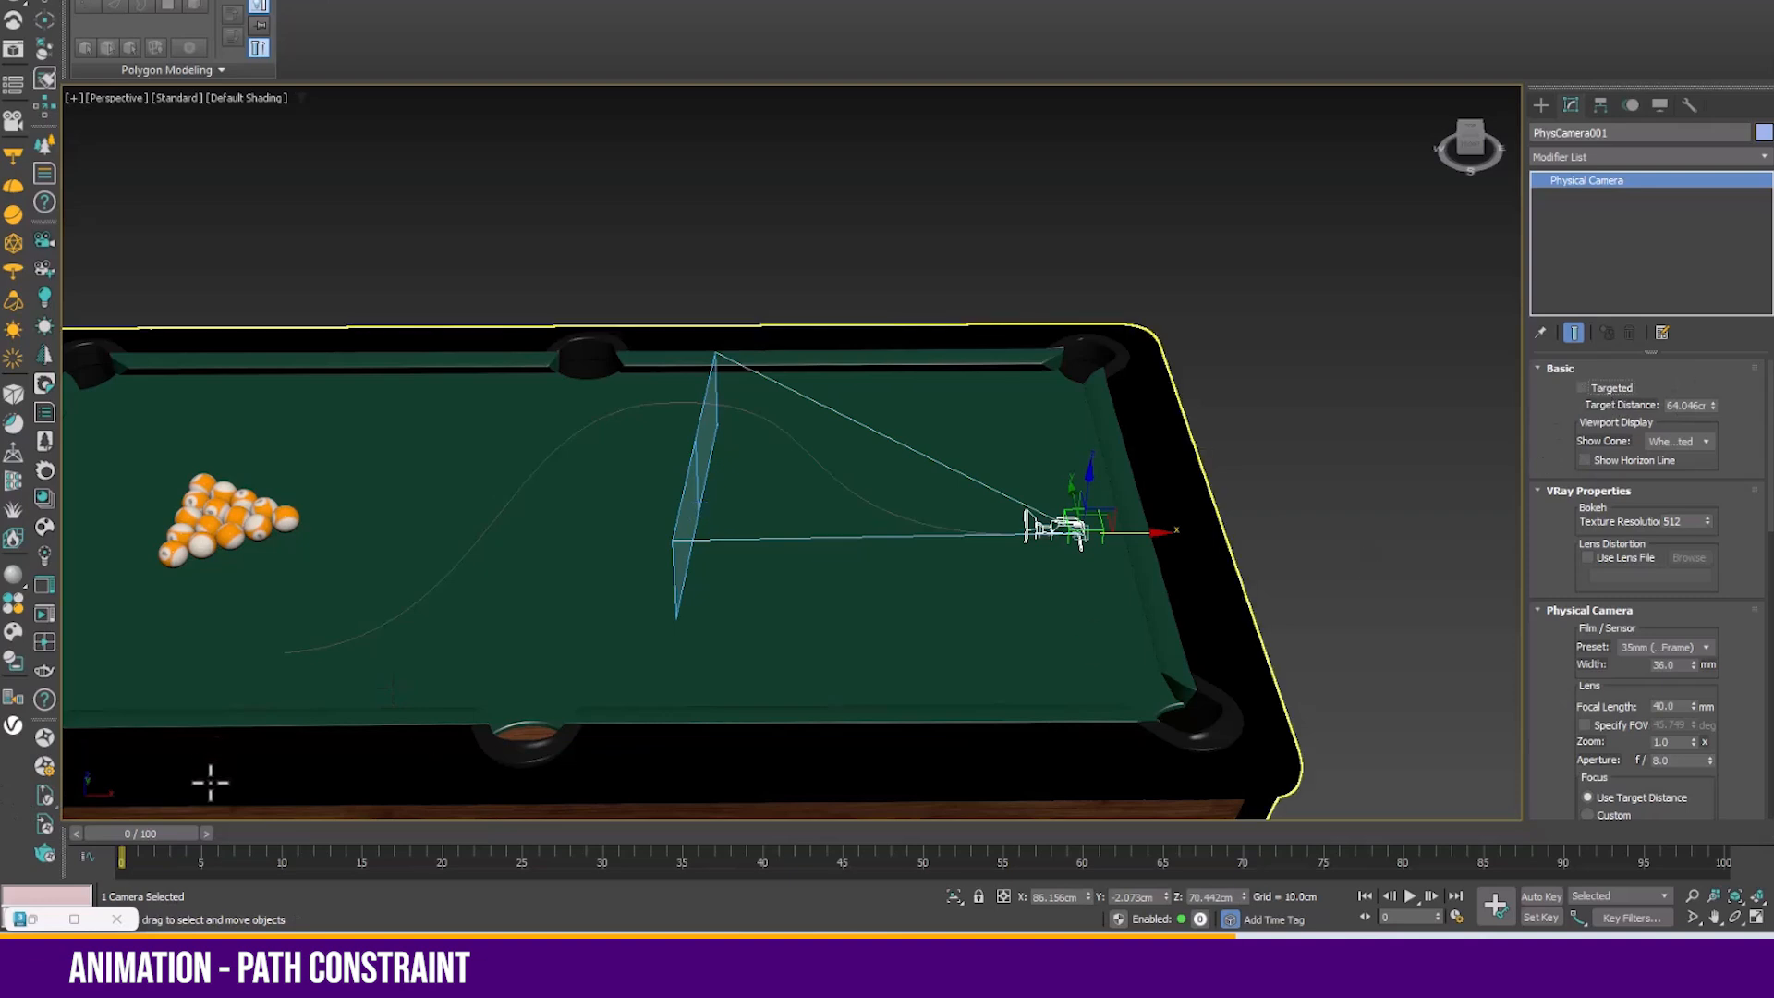
mouse_move(158, 836)
mouse_down()
mouse_move(1165, 834)
mouse_move(138, 836)
mouse_up()
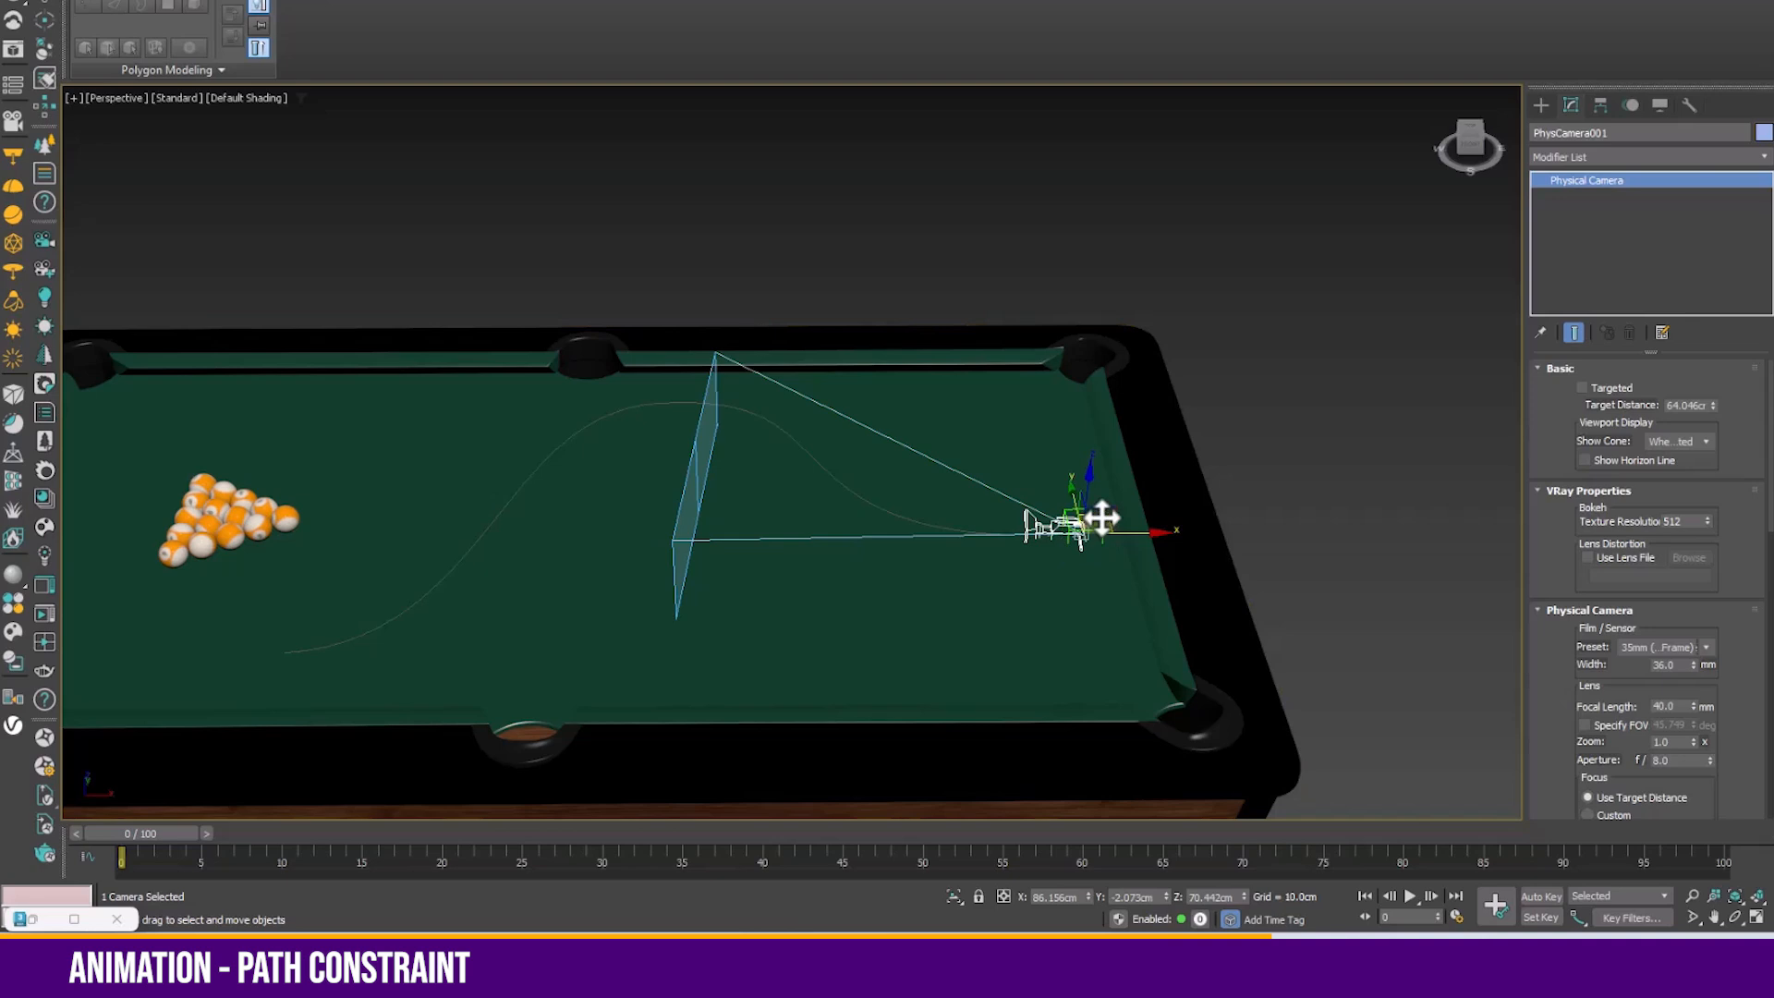
Try rotating the dummy around its vertical axis at the path's start and at frame 71 to turn the linked camera
click(1074, 529)
key(e)
drag(1062, 574, 957, 541)
drag(142, 832, 1239, 833)
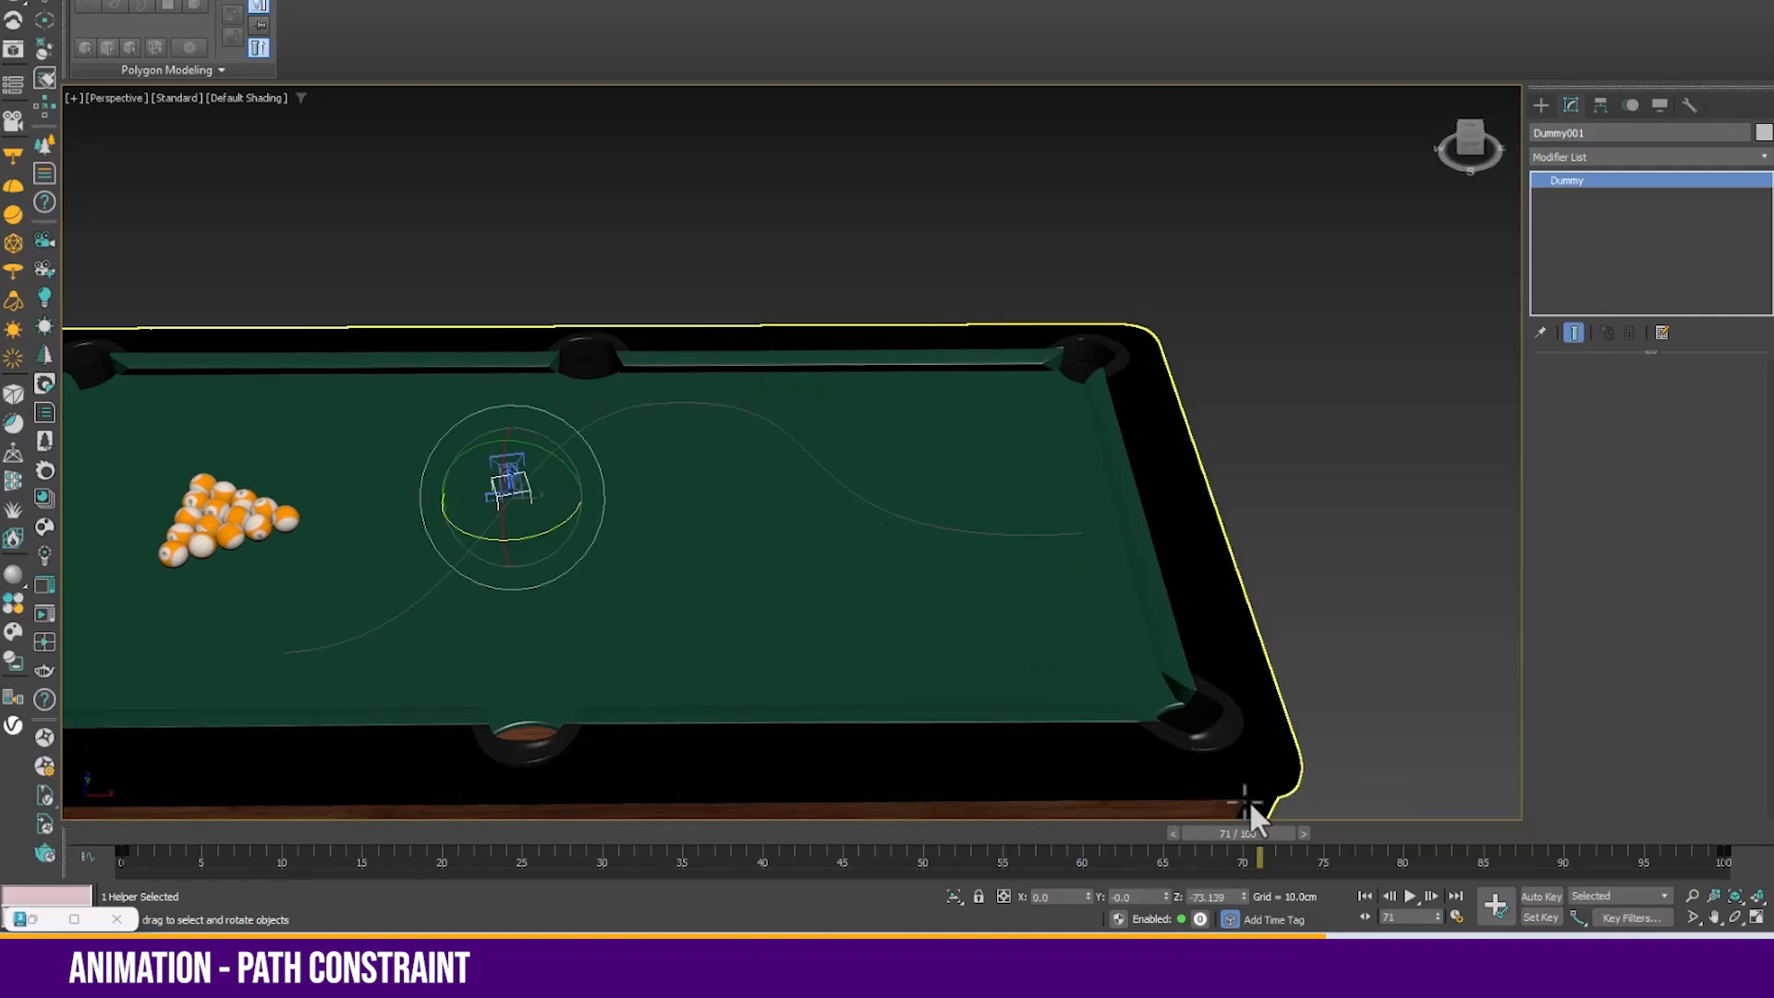
drag(515, 535, 443, 507)
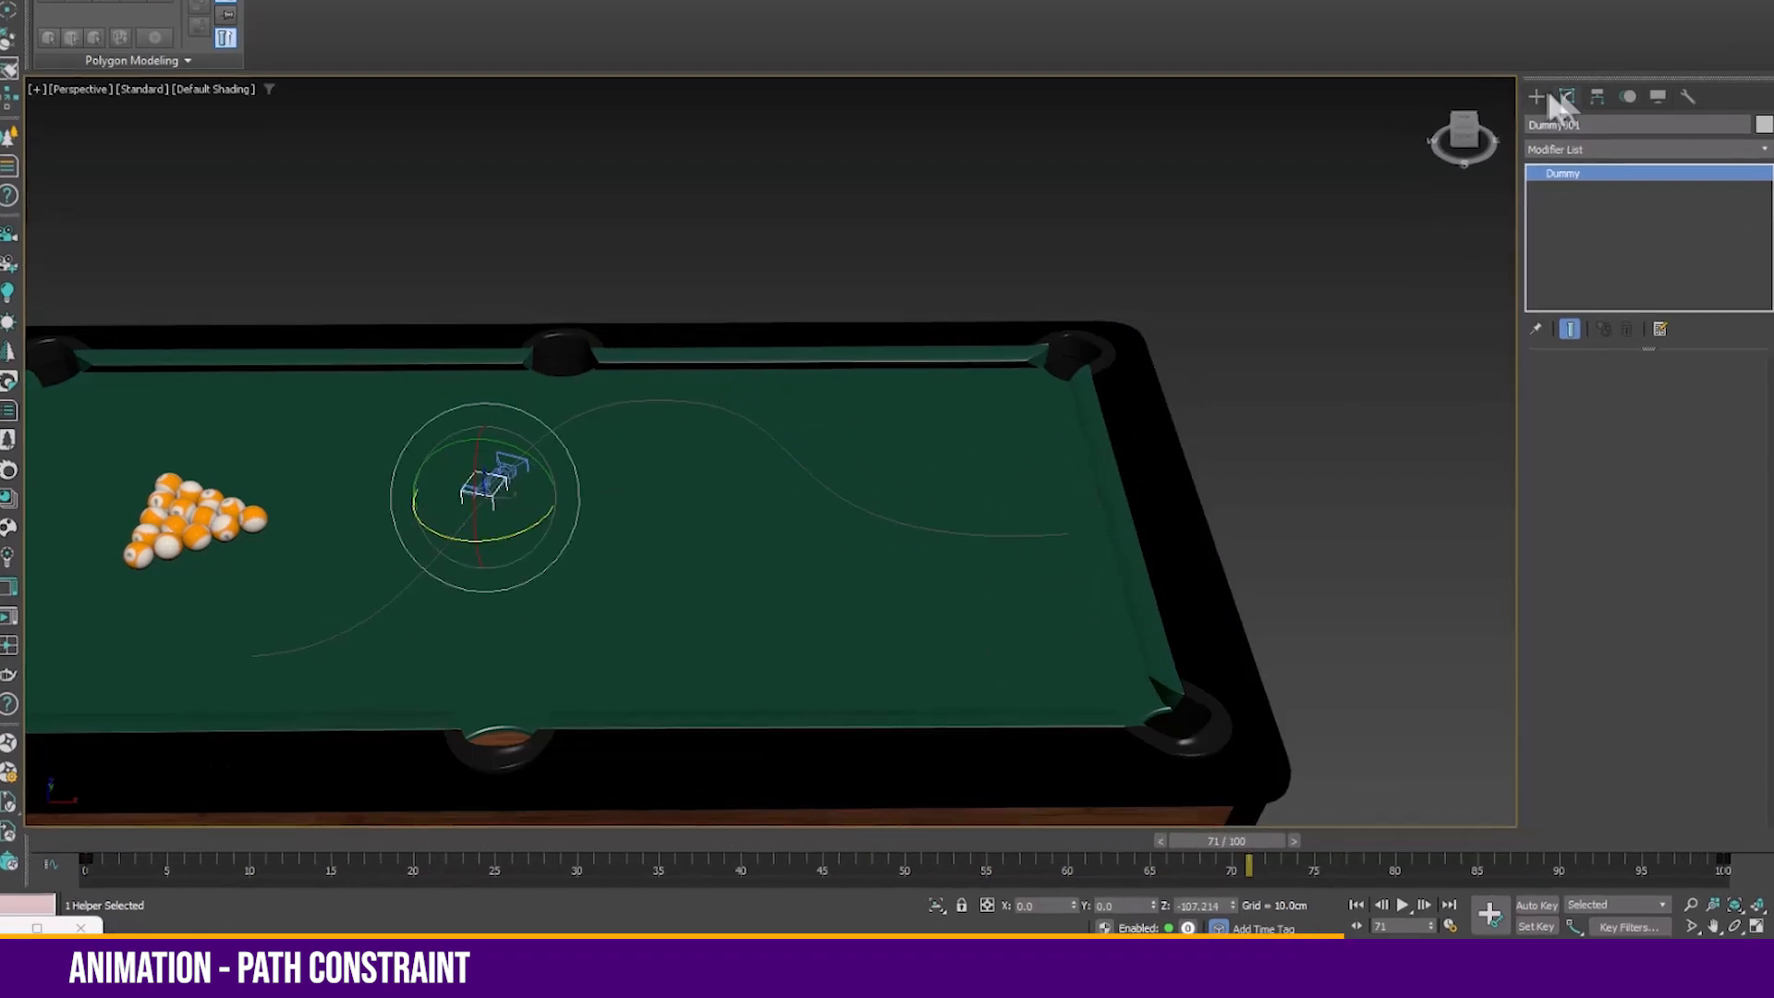
Try Follow in the dummy's path options, reselect the camera and undo the recent changes
click(1628, 96)
drag(1571, 765, 1572, 355)
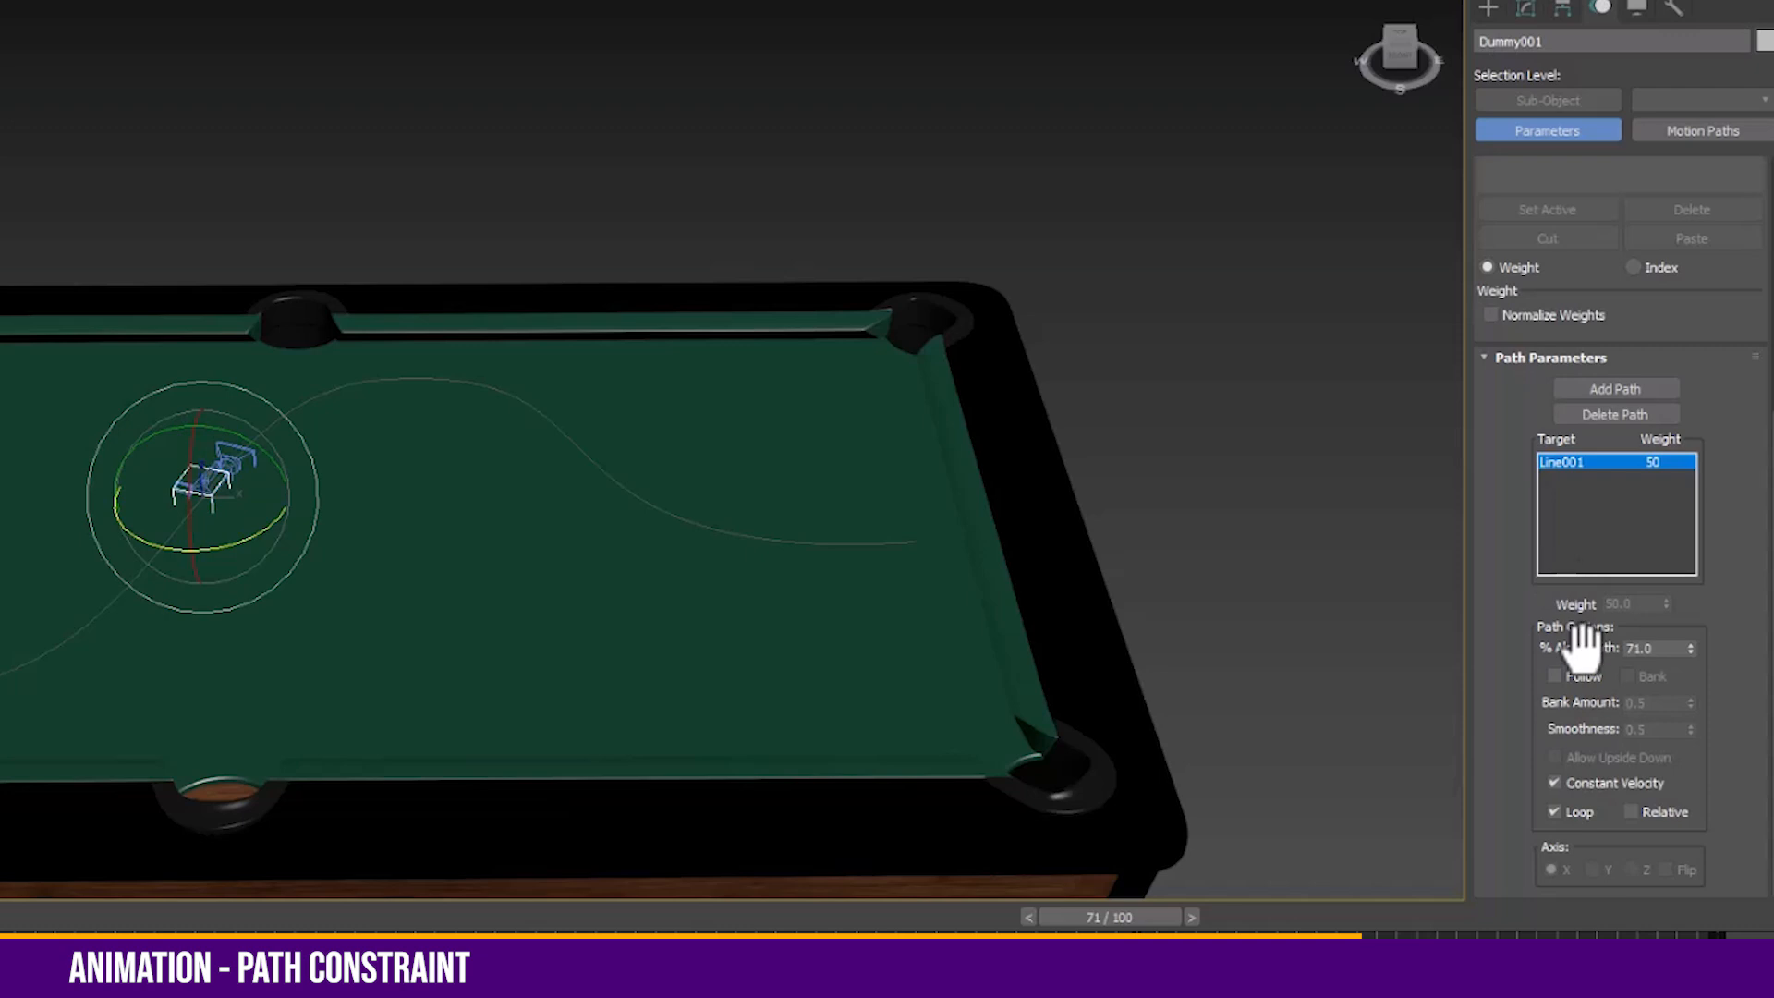
click(1555, 676)
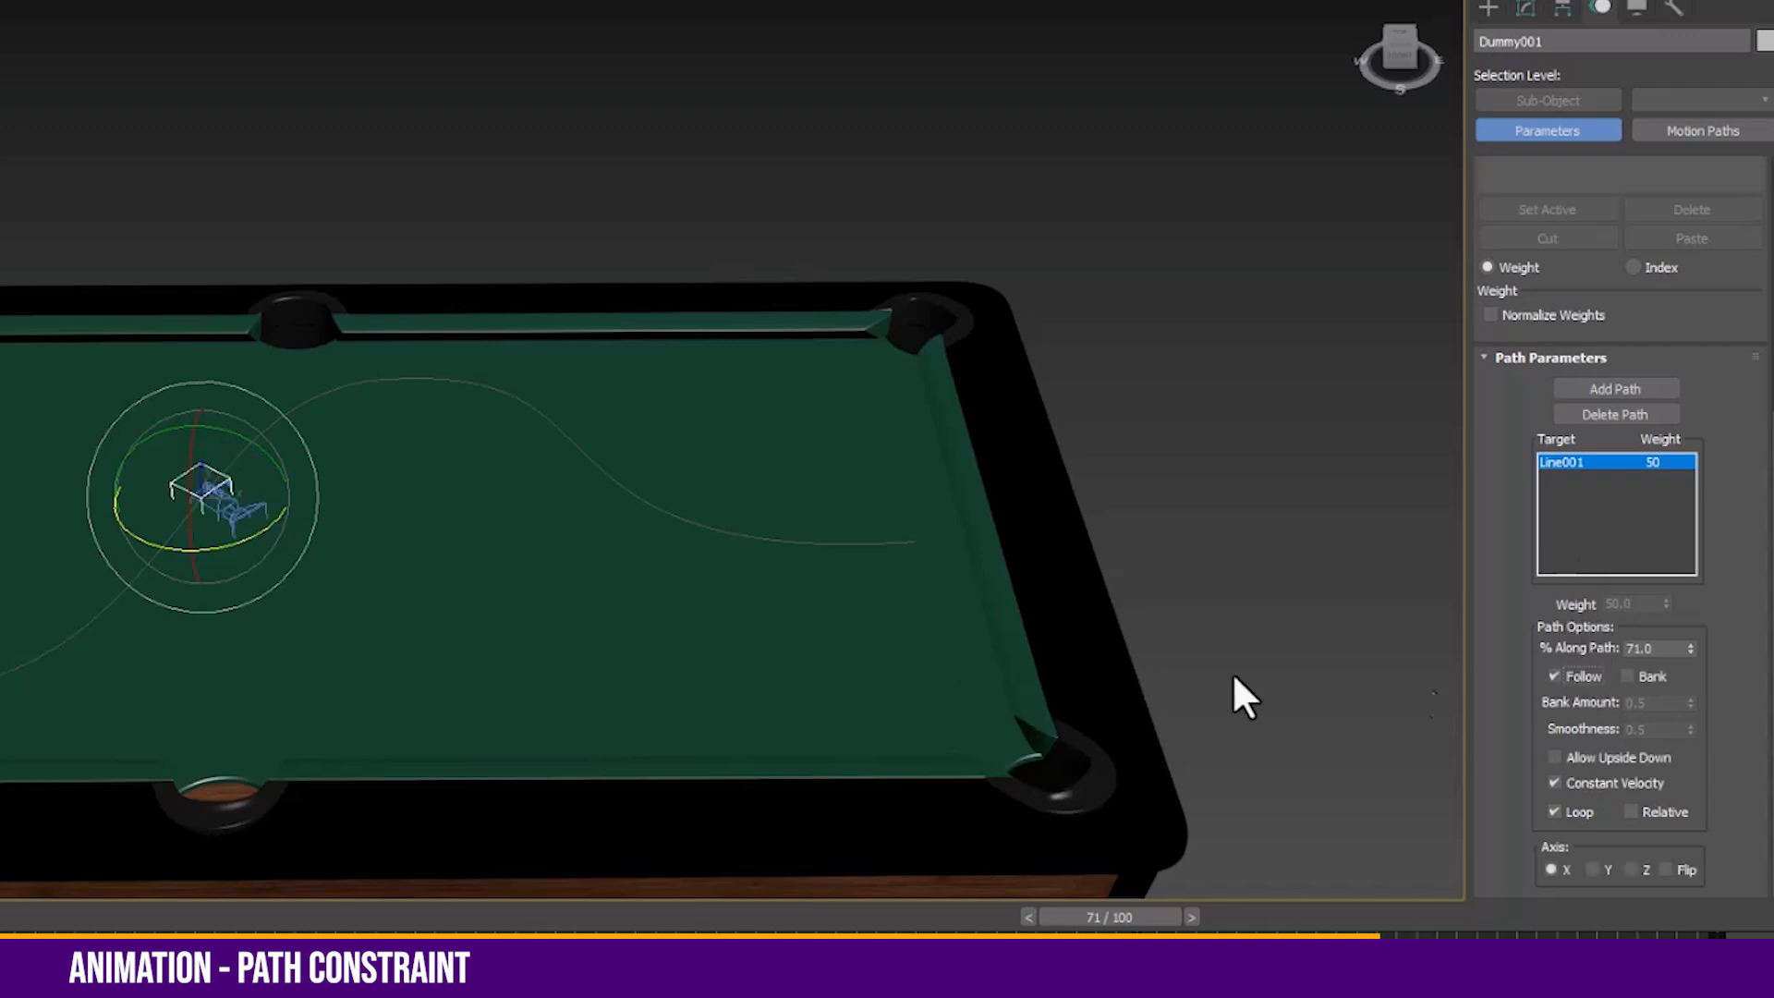
click(168, 542)
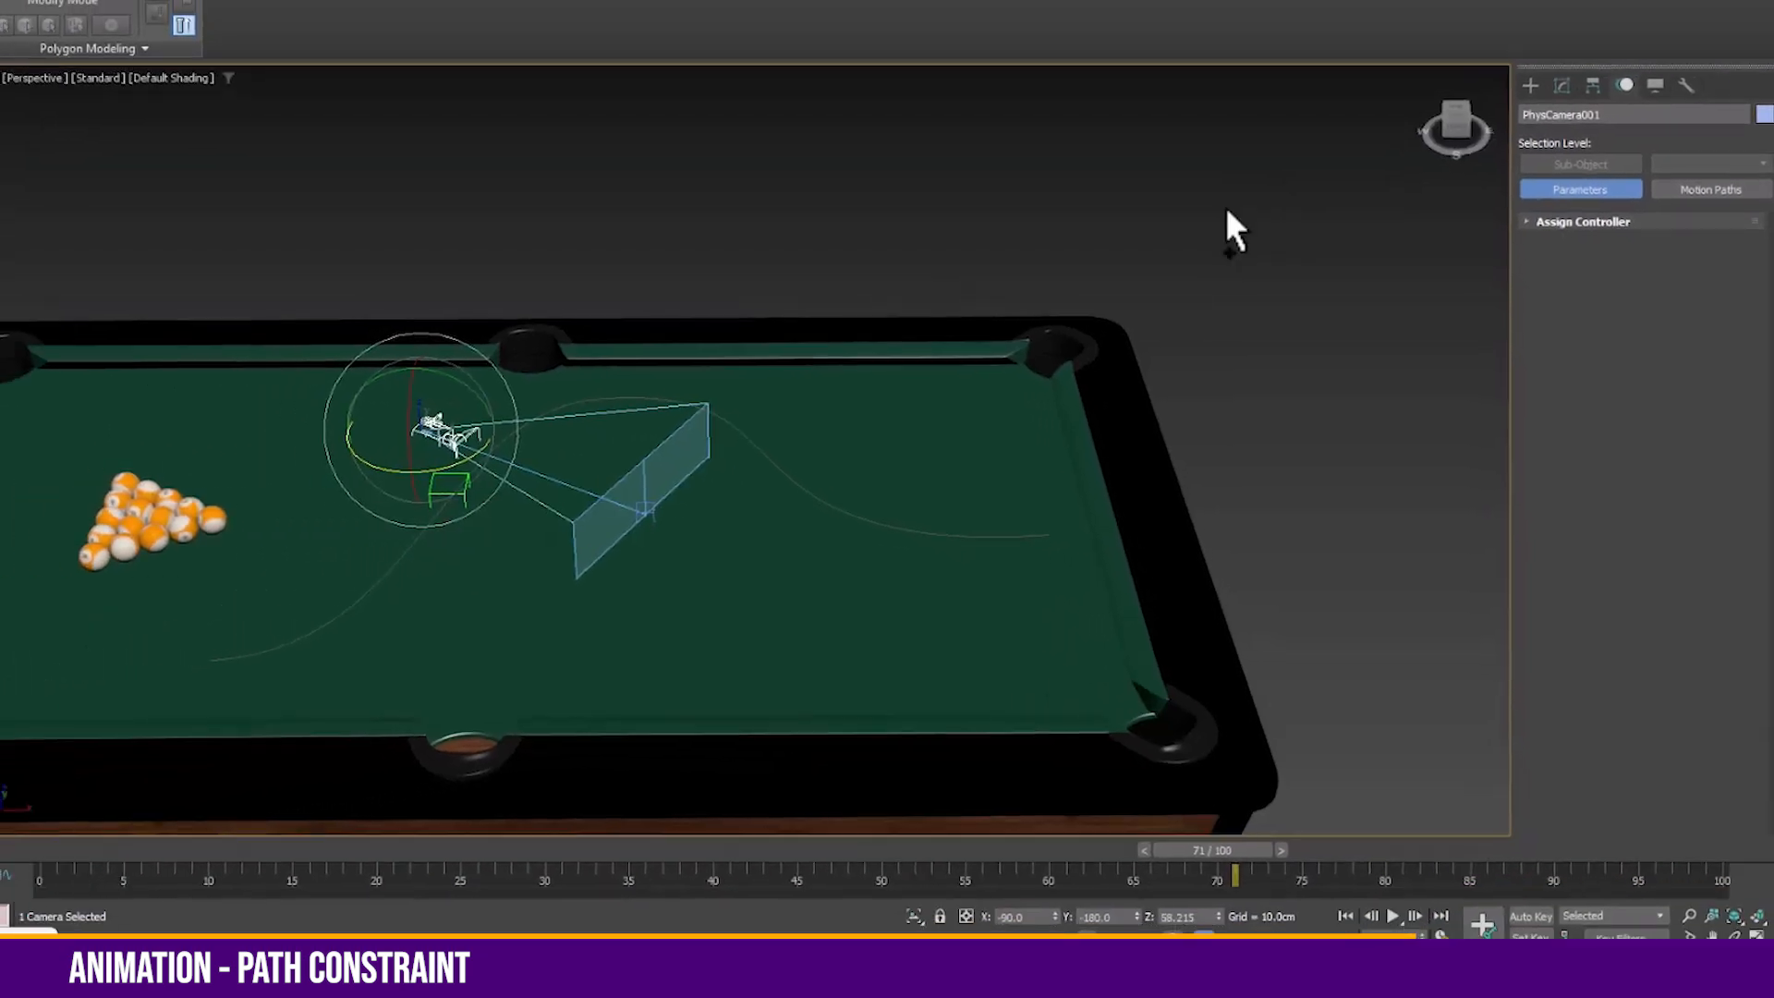
key(ctrl+z)
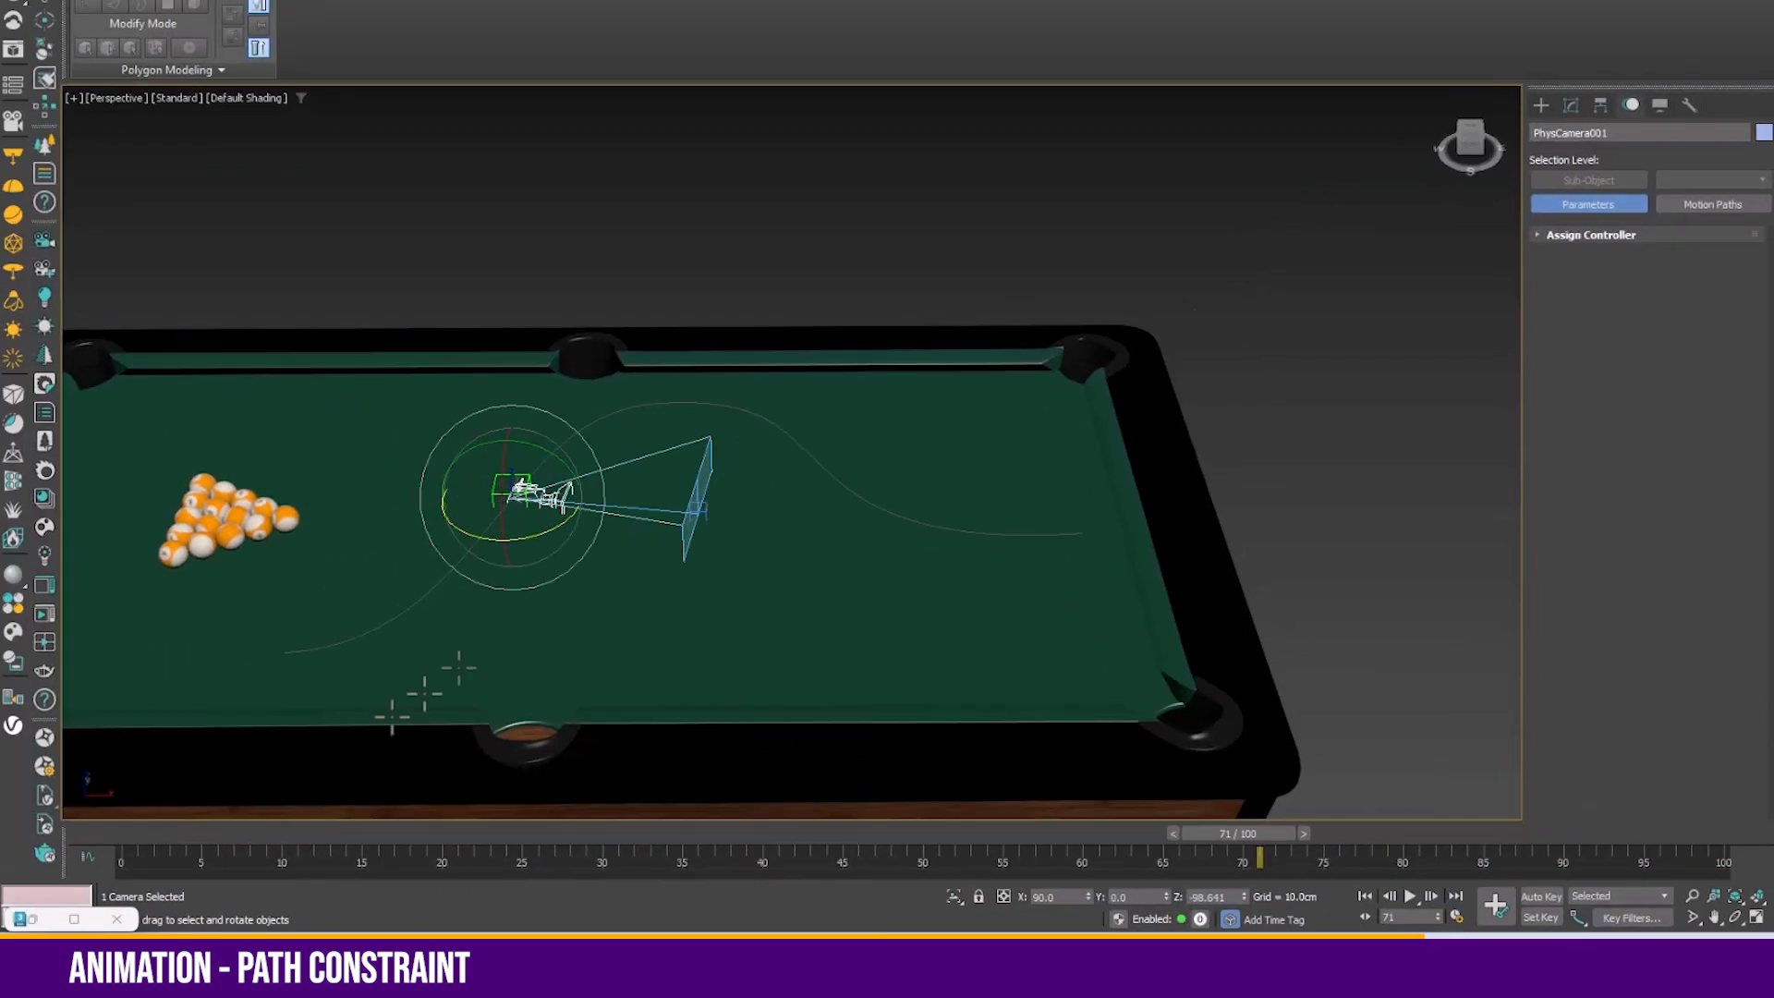
Return to frame 0, turn off the camera's Targeted option and select the dummy
drag(1243, 834, 48, 730)
click(1571, 104)
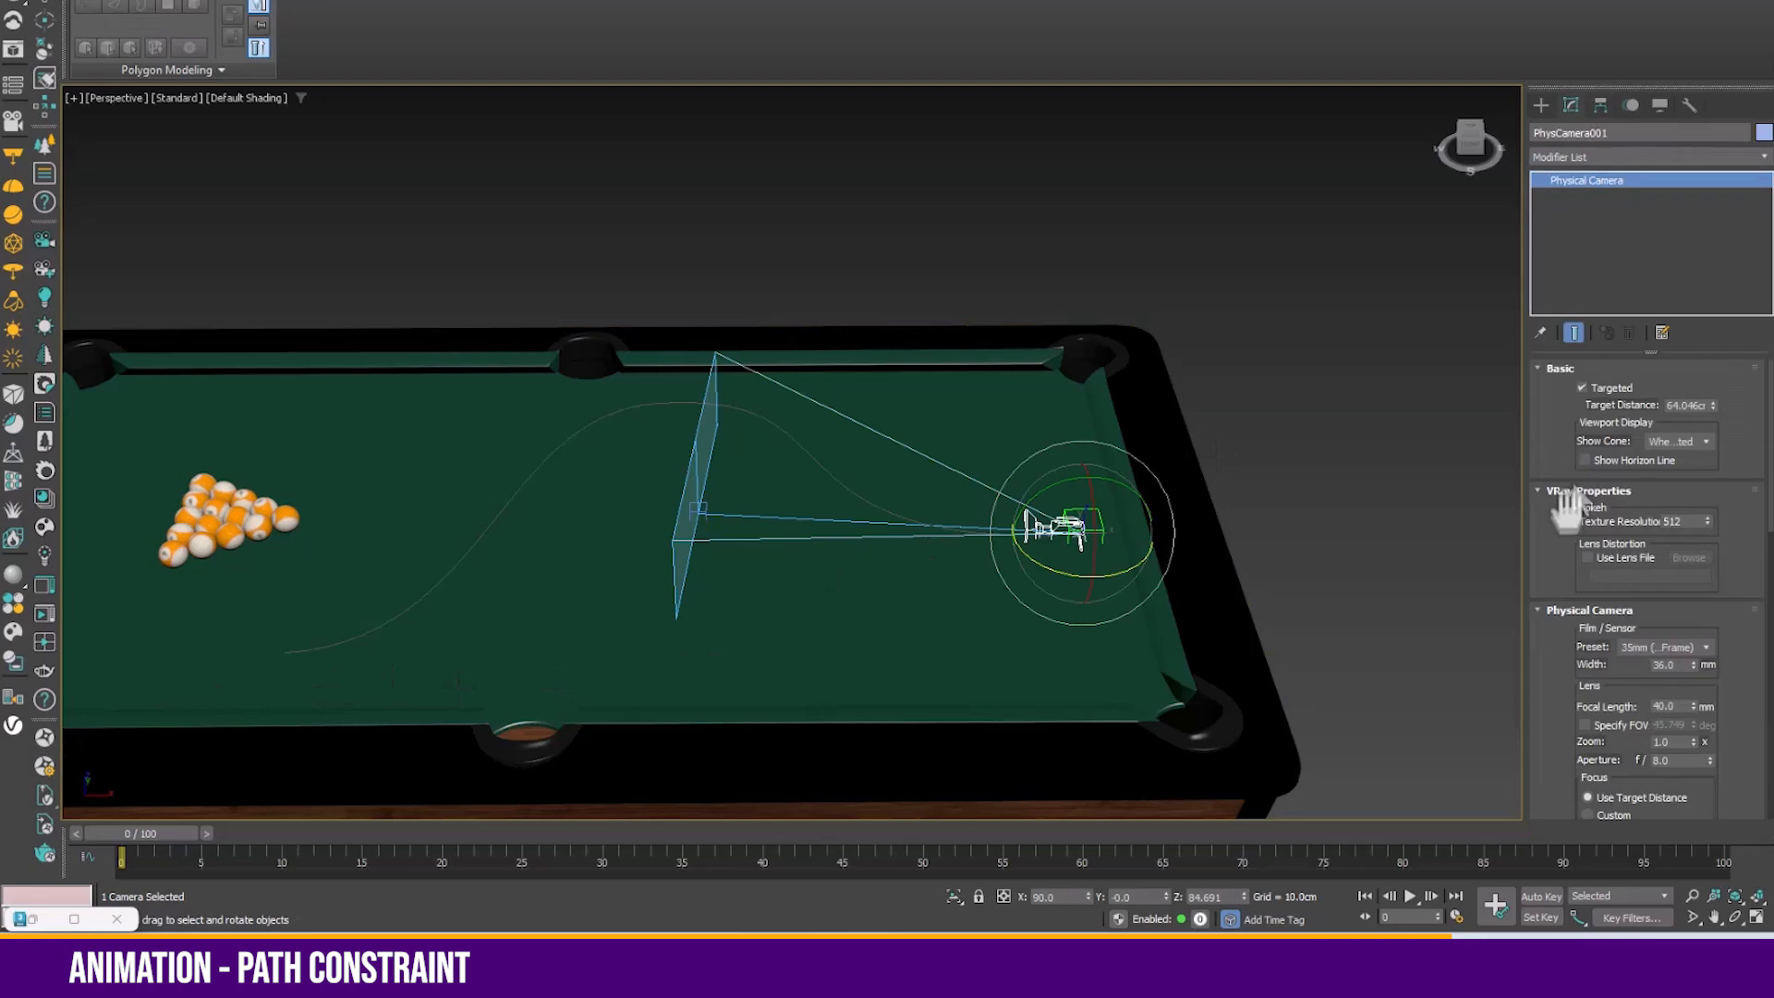
scroll(1287, 527, up, 5)
click(721, 591)
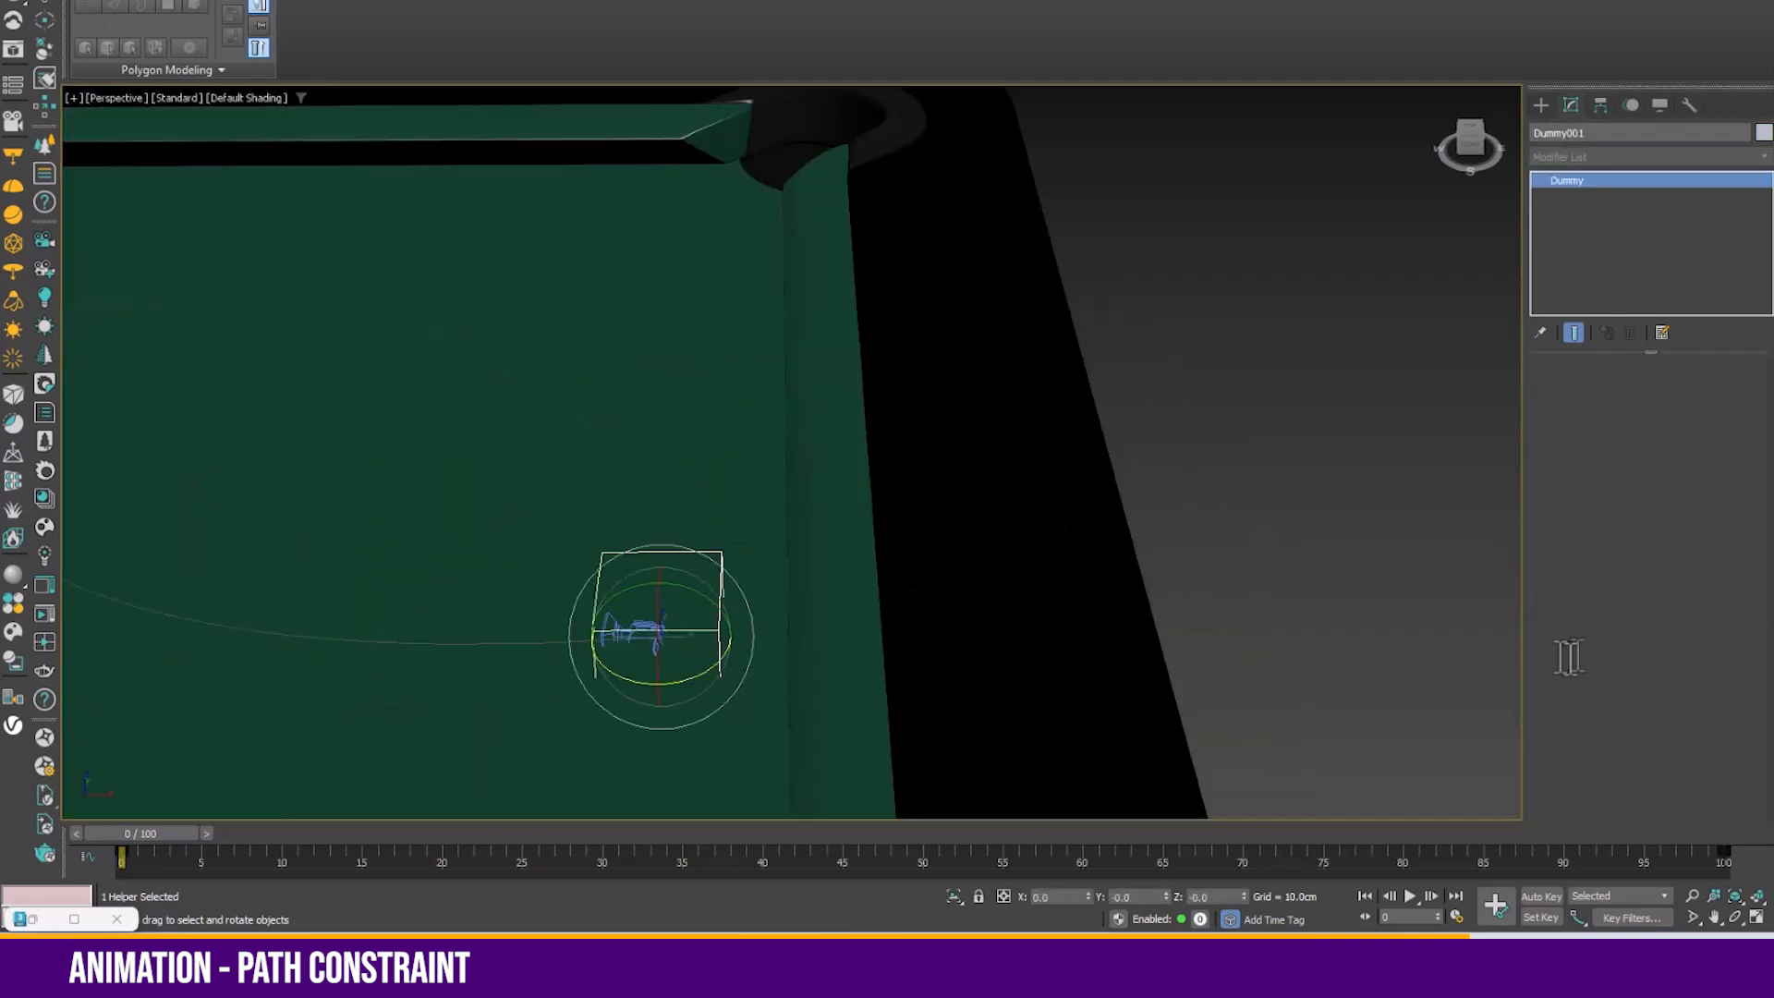
Turn on Follow in the dummy's path options and scrub the timeline to check the camera's turning along the spline
click(1631, 104)
drag(1573, 776, 1600, 480)
click(1594, 641)
scroll(812, 503, down, 6)
drag(125, 834, 954, 833)
drag(967, 767, 775, 713)
key(e)
Bring up the dummy's Percent curve in the Curve Editor and select its end key at frame 100
right_click(362, 367)
click(415, 554)
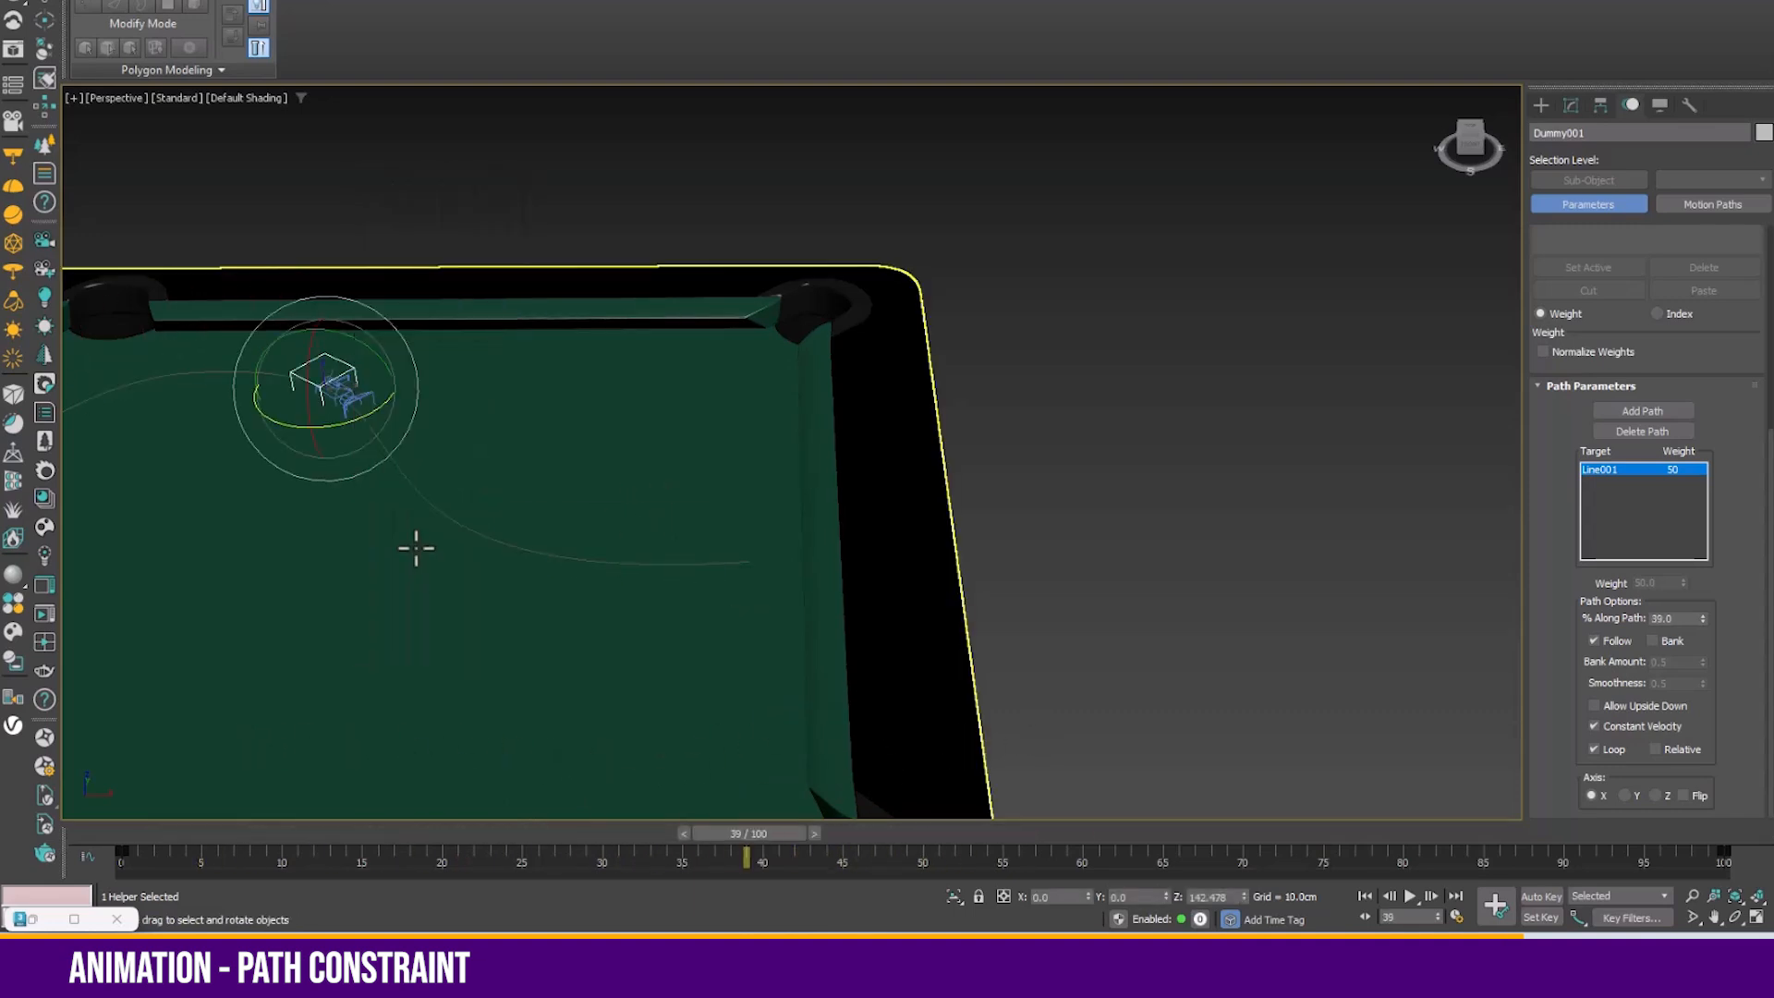
click(40, 920)
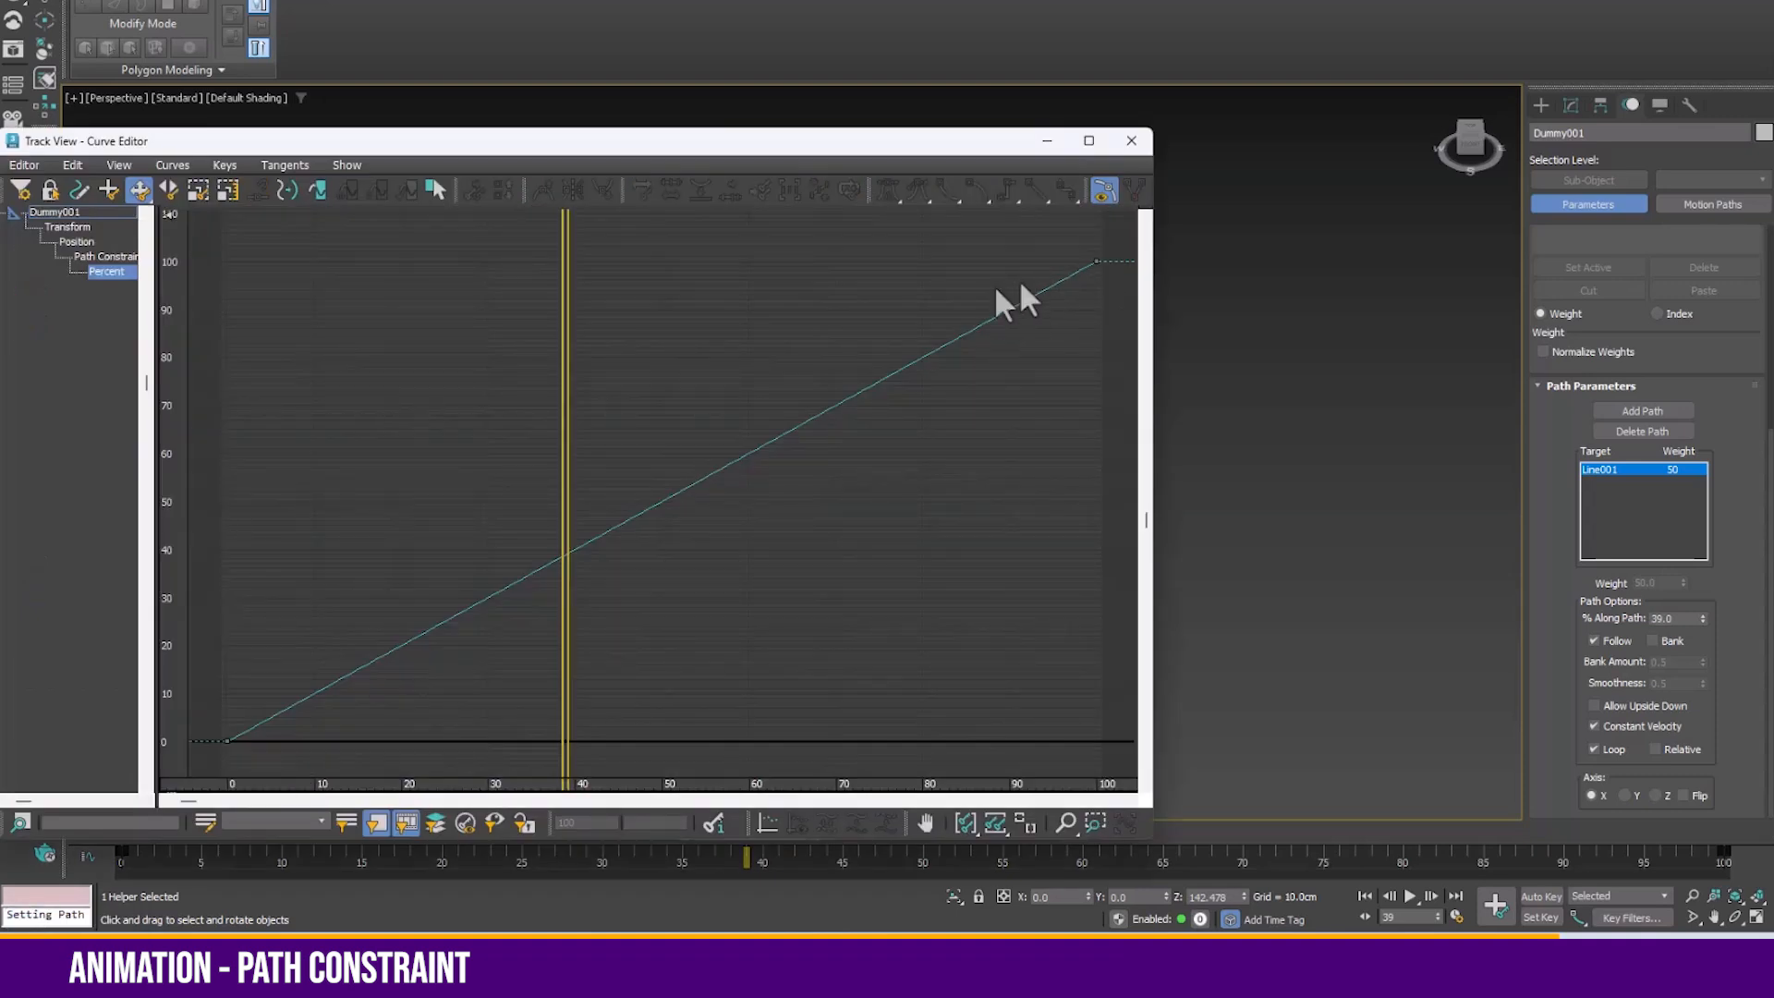
drag(1124, 239, 1052, 309)
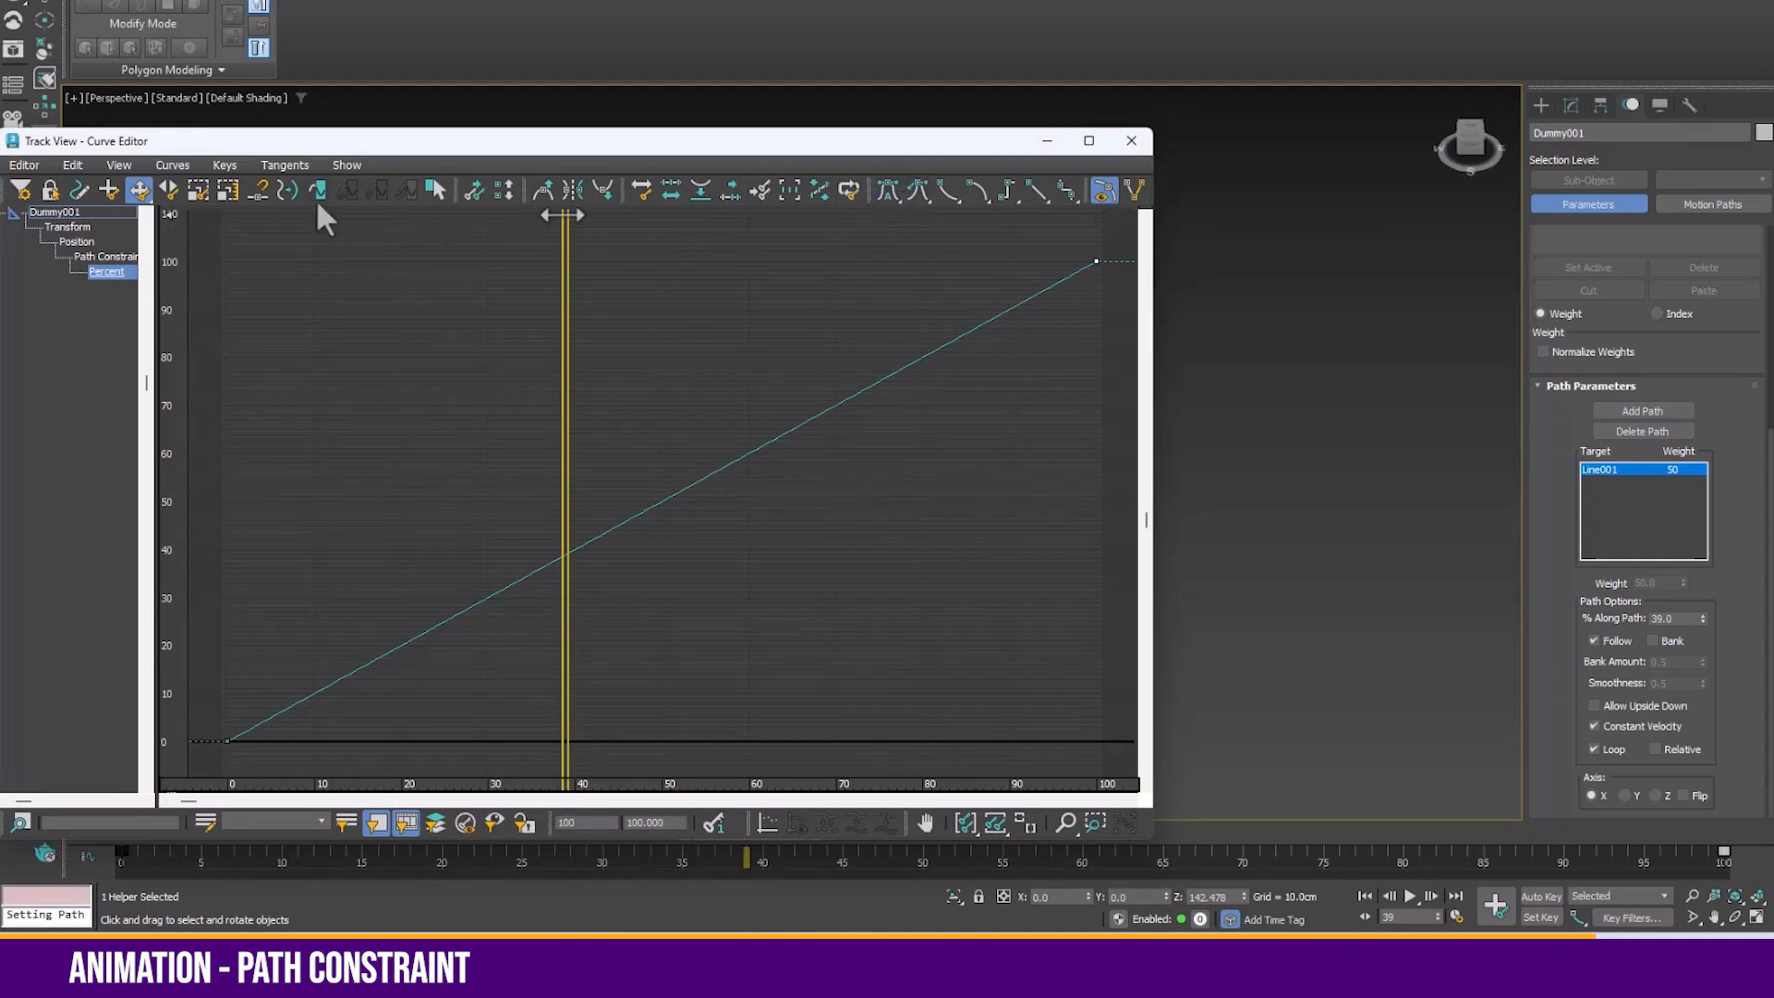
Assign a Bezier Float controller to the dummy's Percent track
click(78, 165)
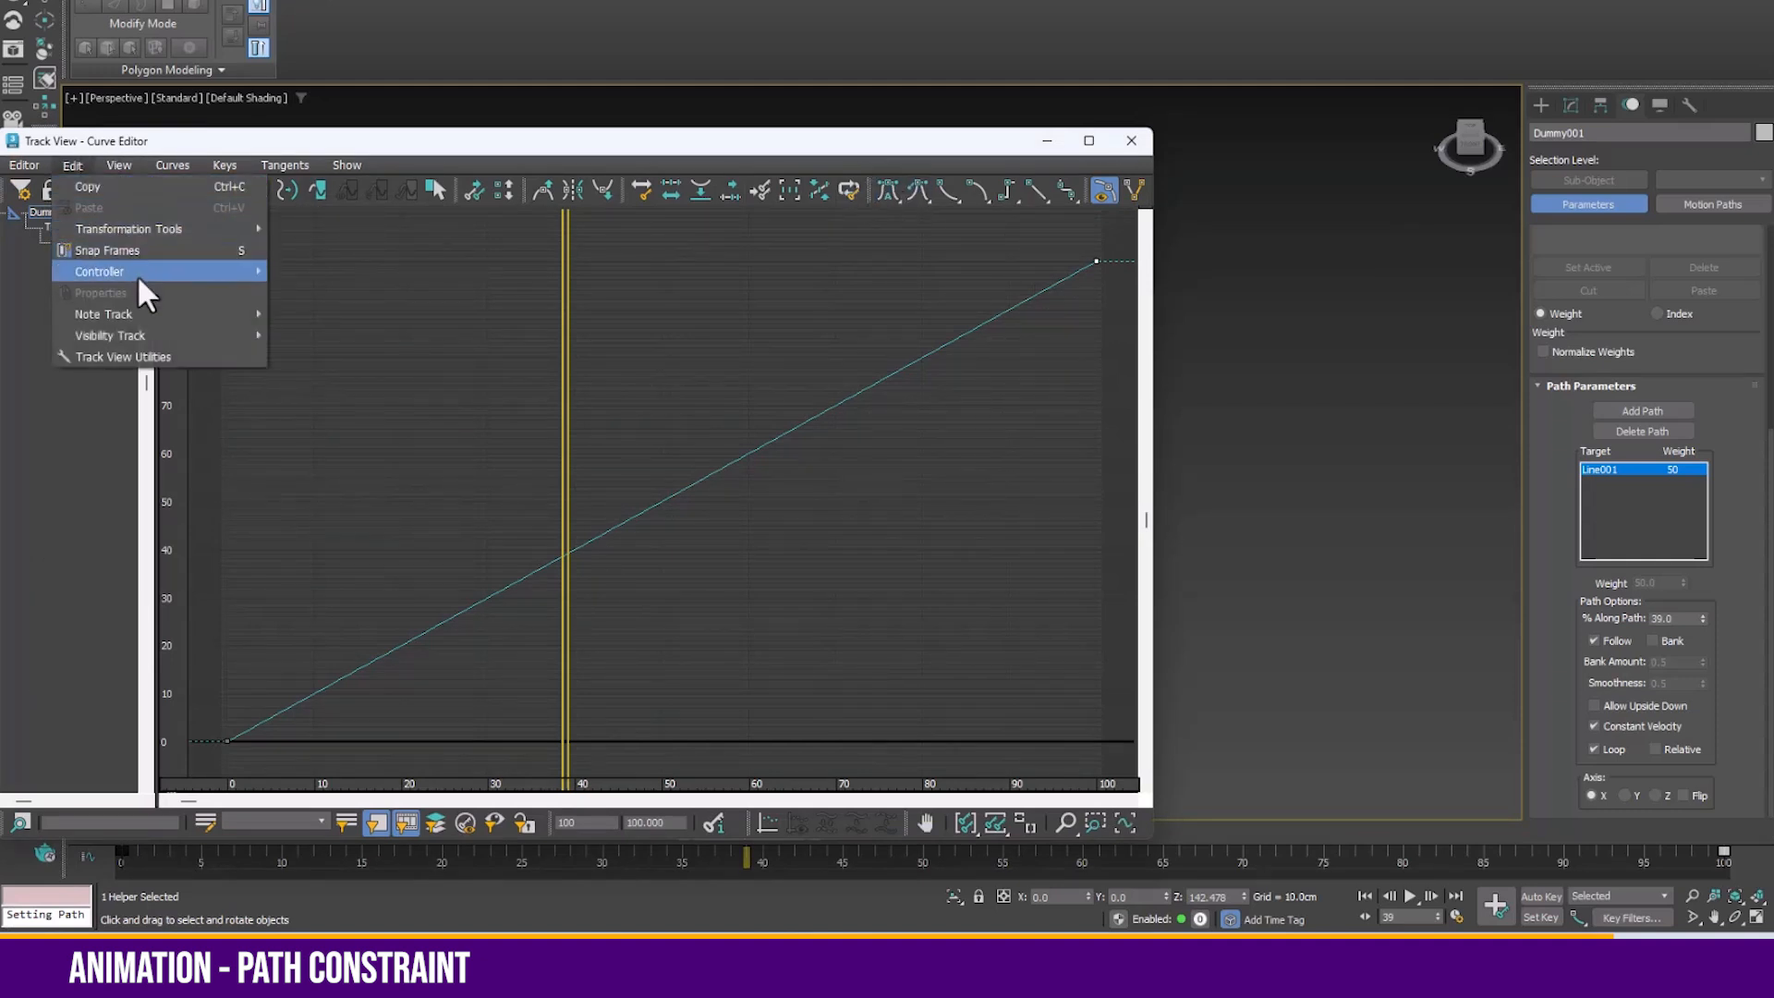
mouse_move(161, 268)
click(312, 265)
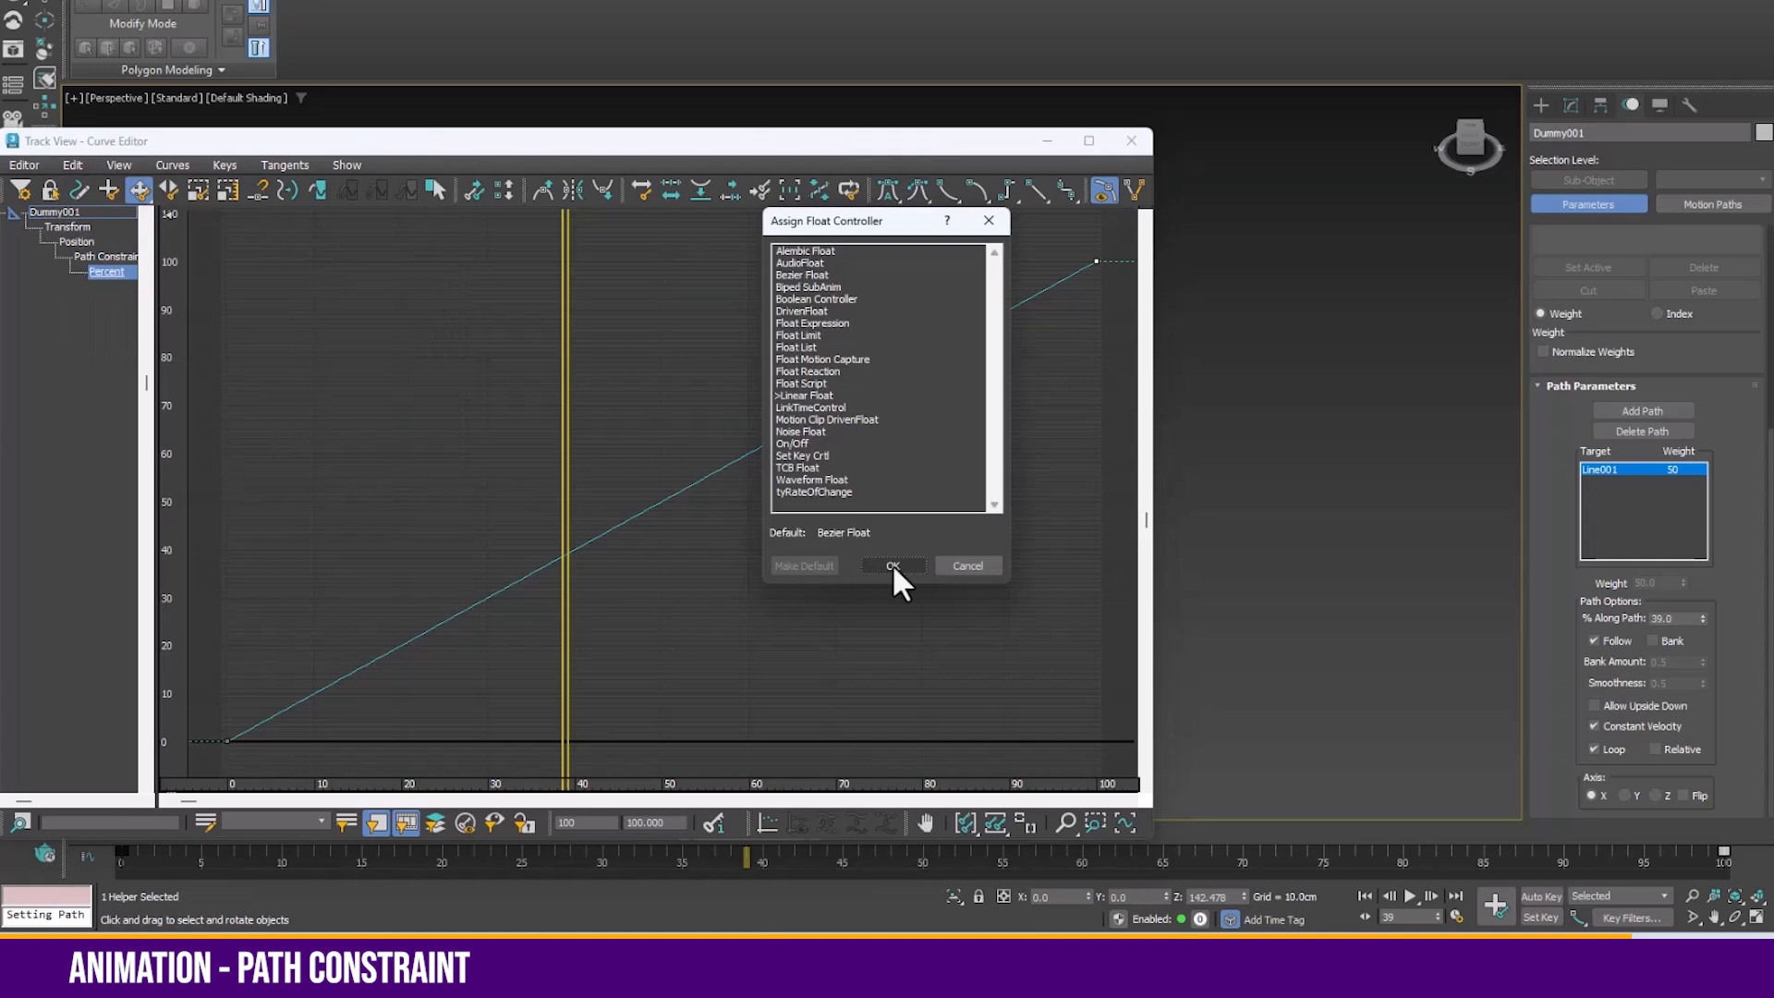
double_click(807, 274)
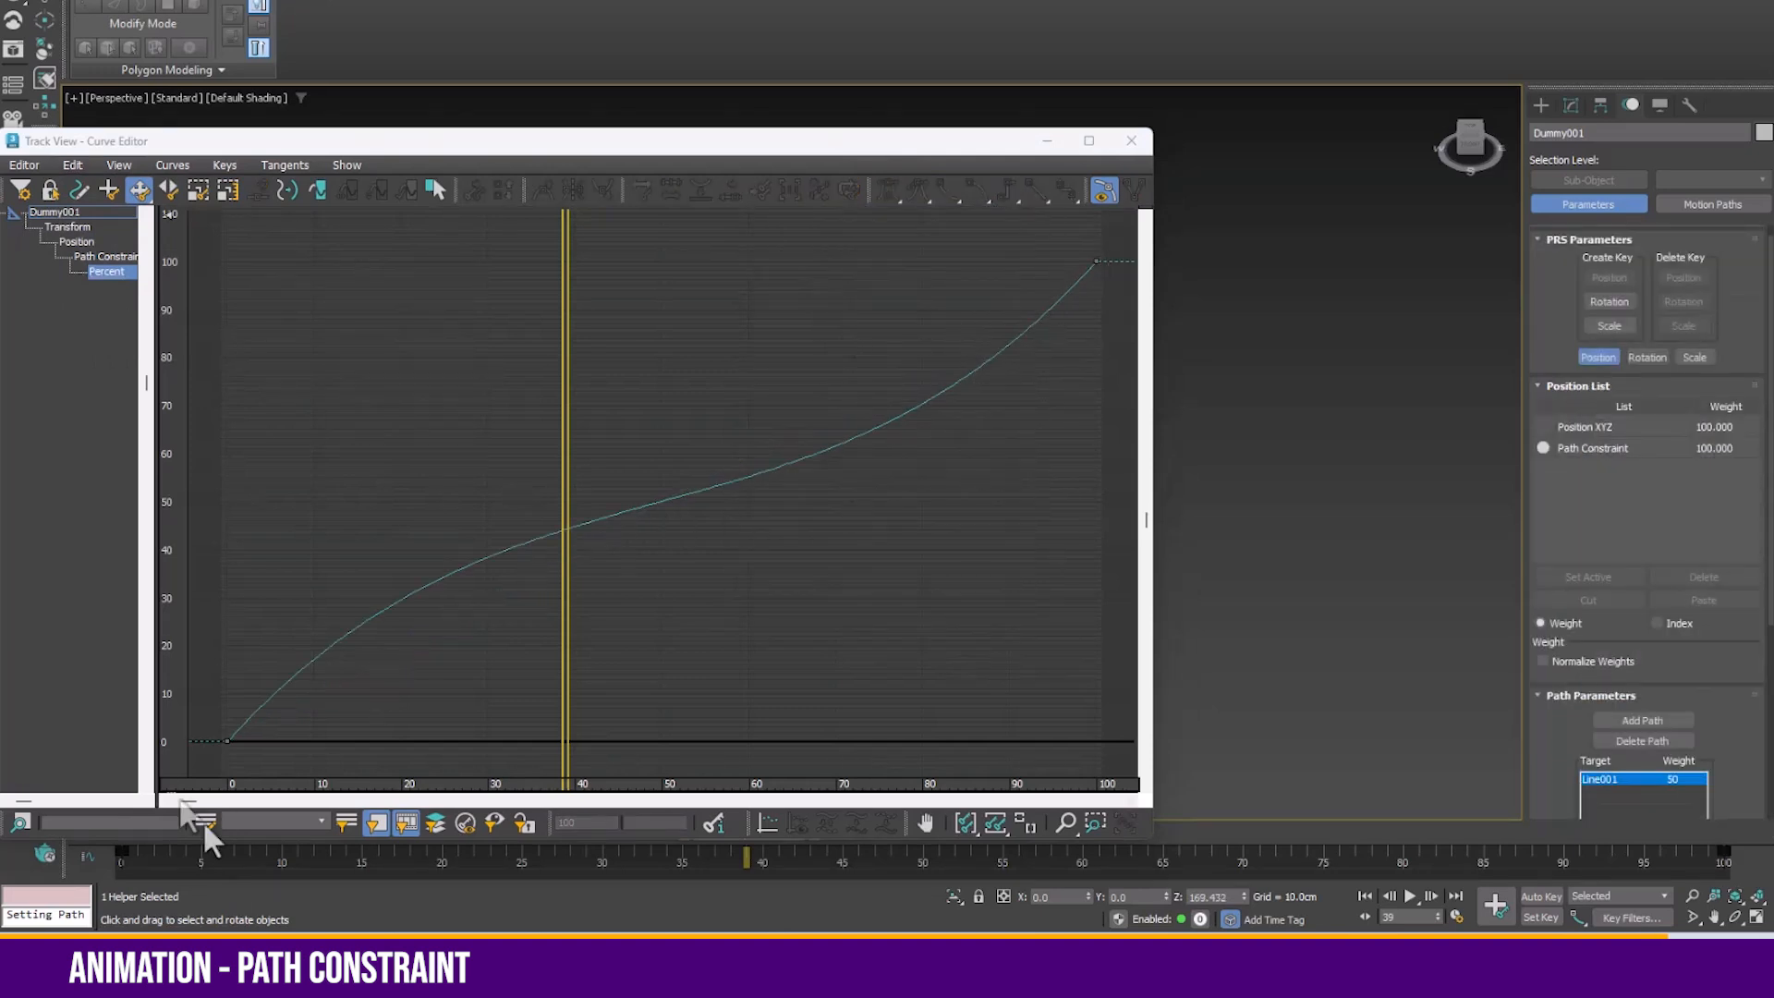
Close the Curve Editor, play the dummy and camera animation along the path, and stop the playback
click(1130, 140)
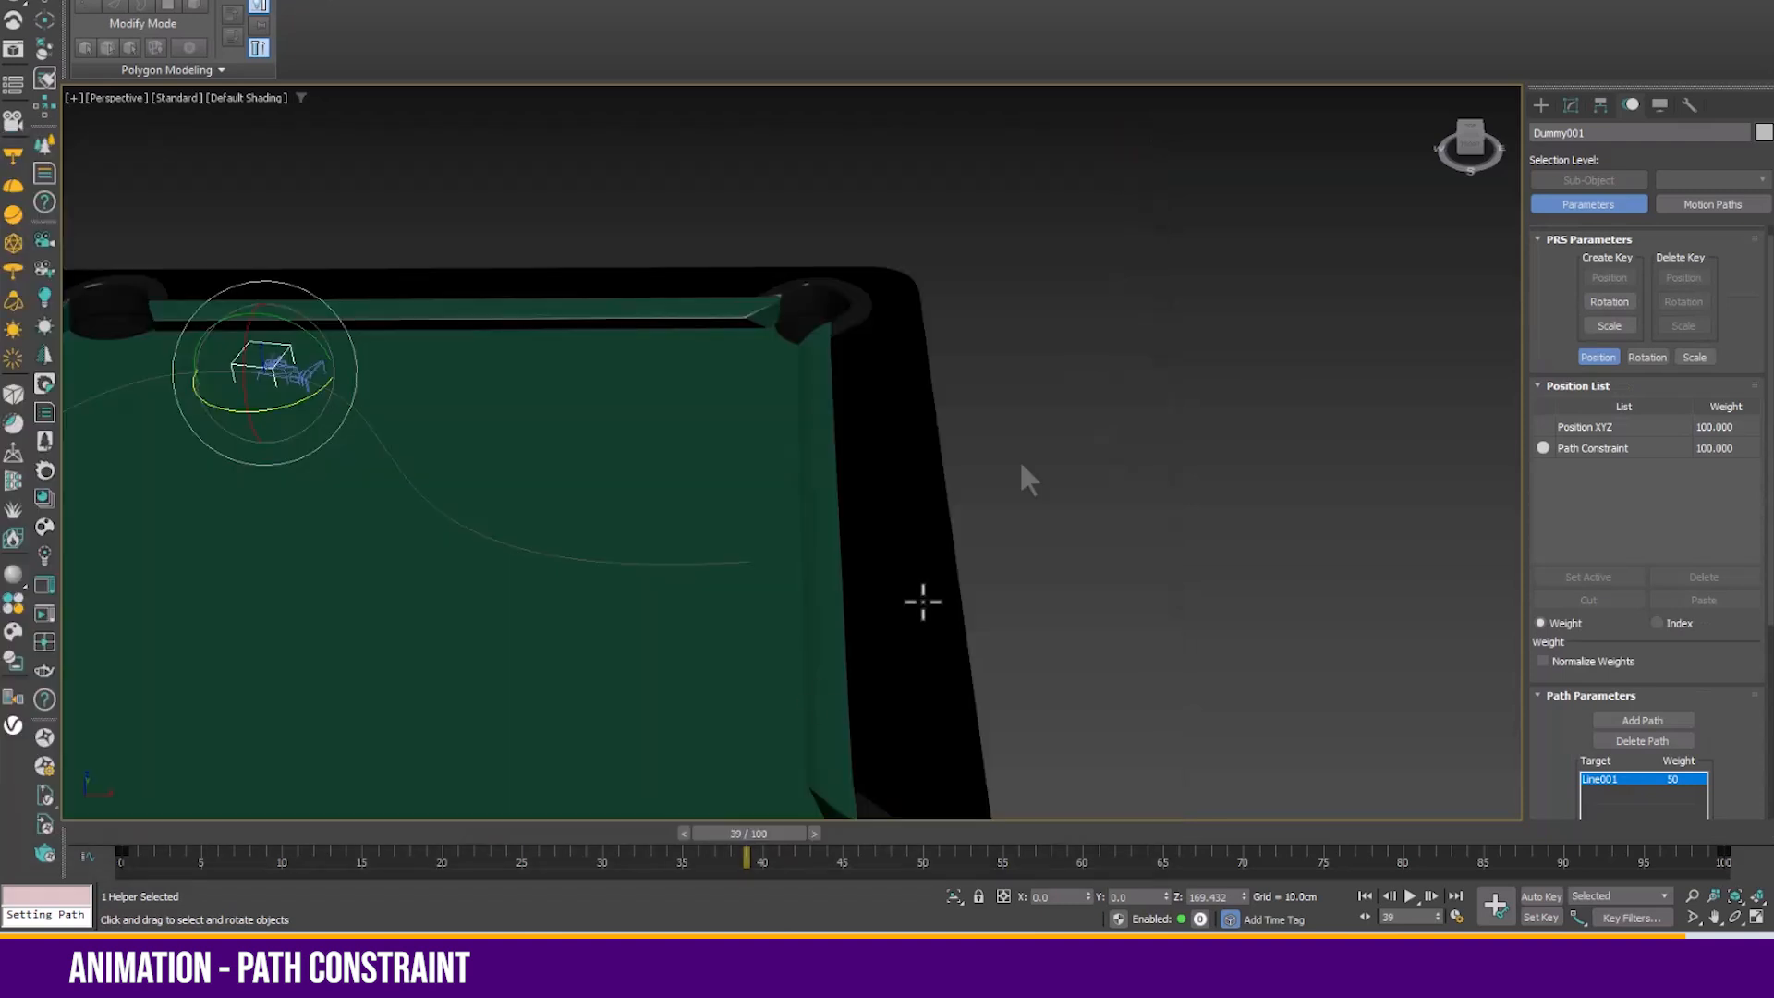
middle_drag(507, 626, 841, 539)
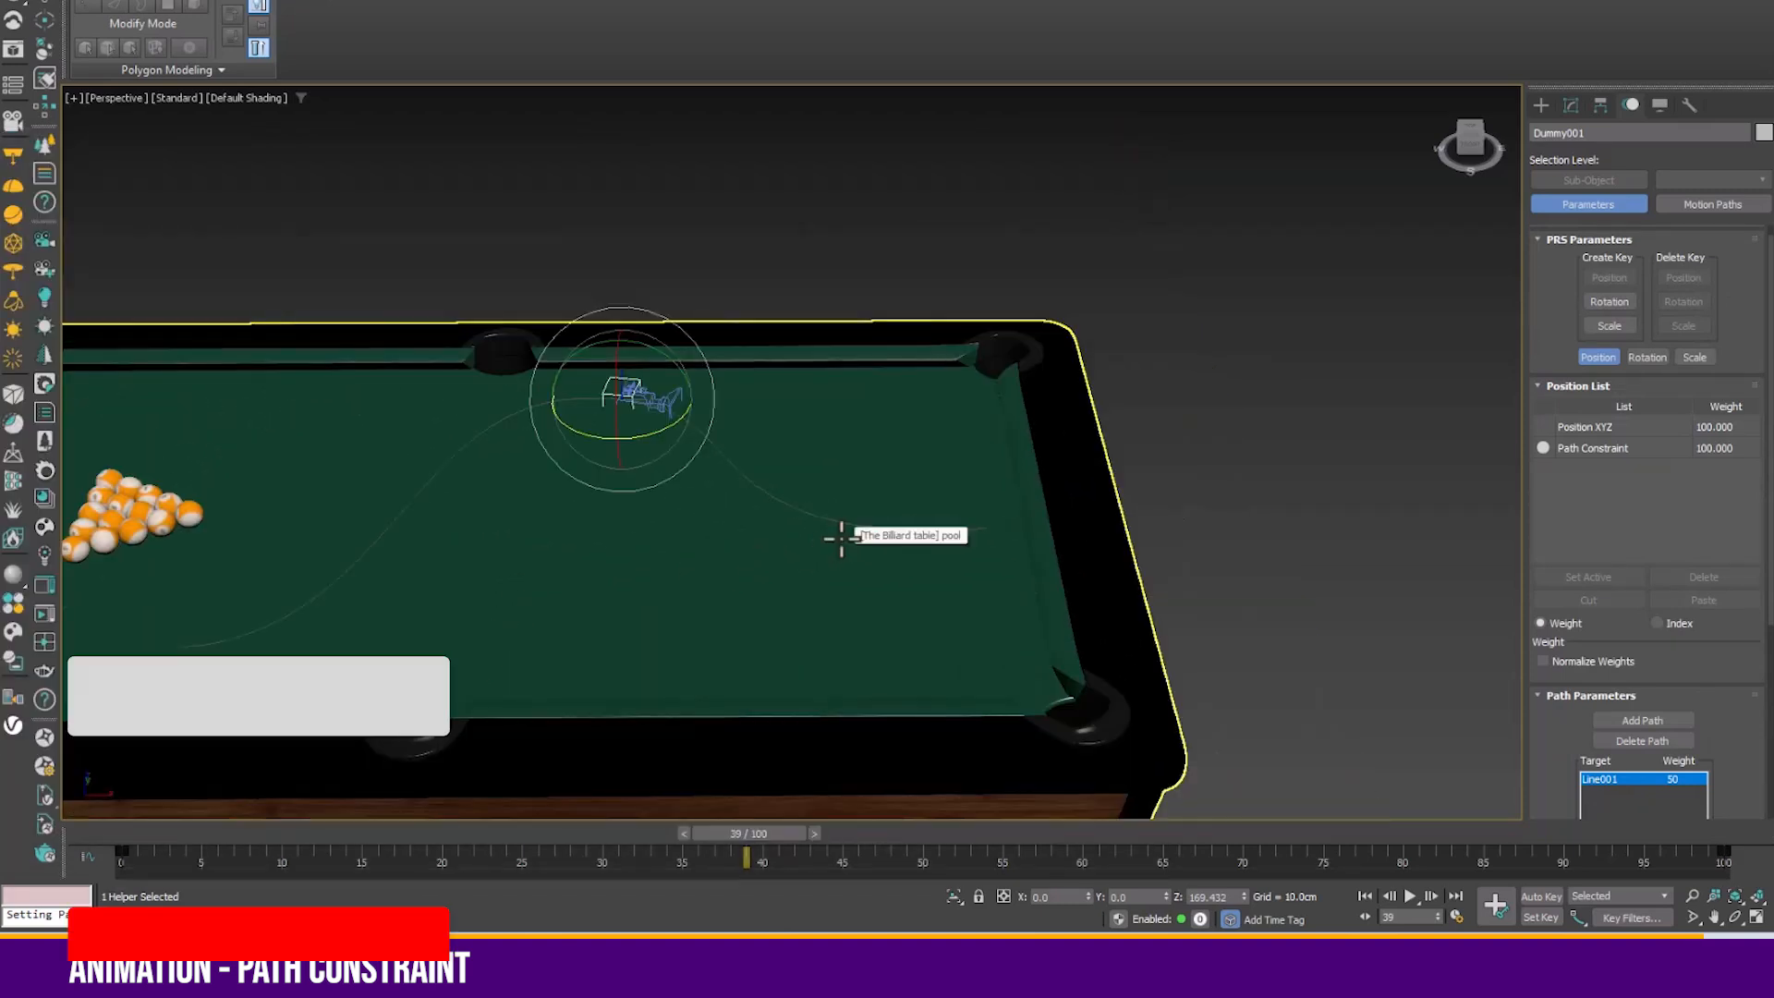
key(/)
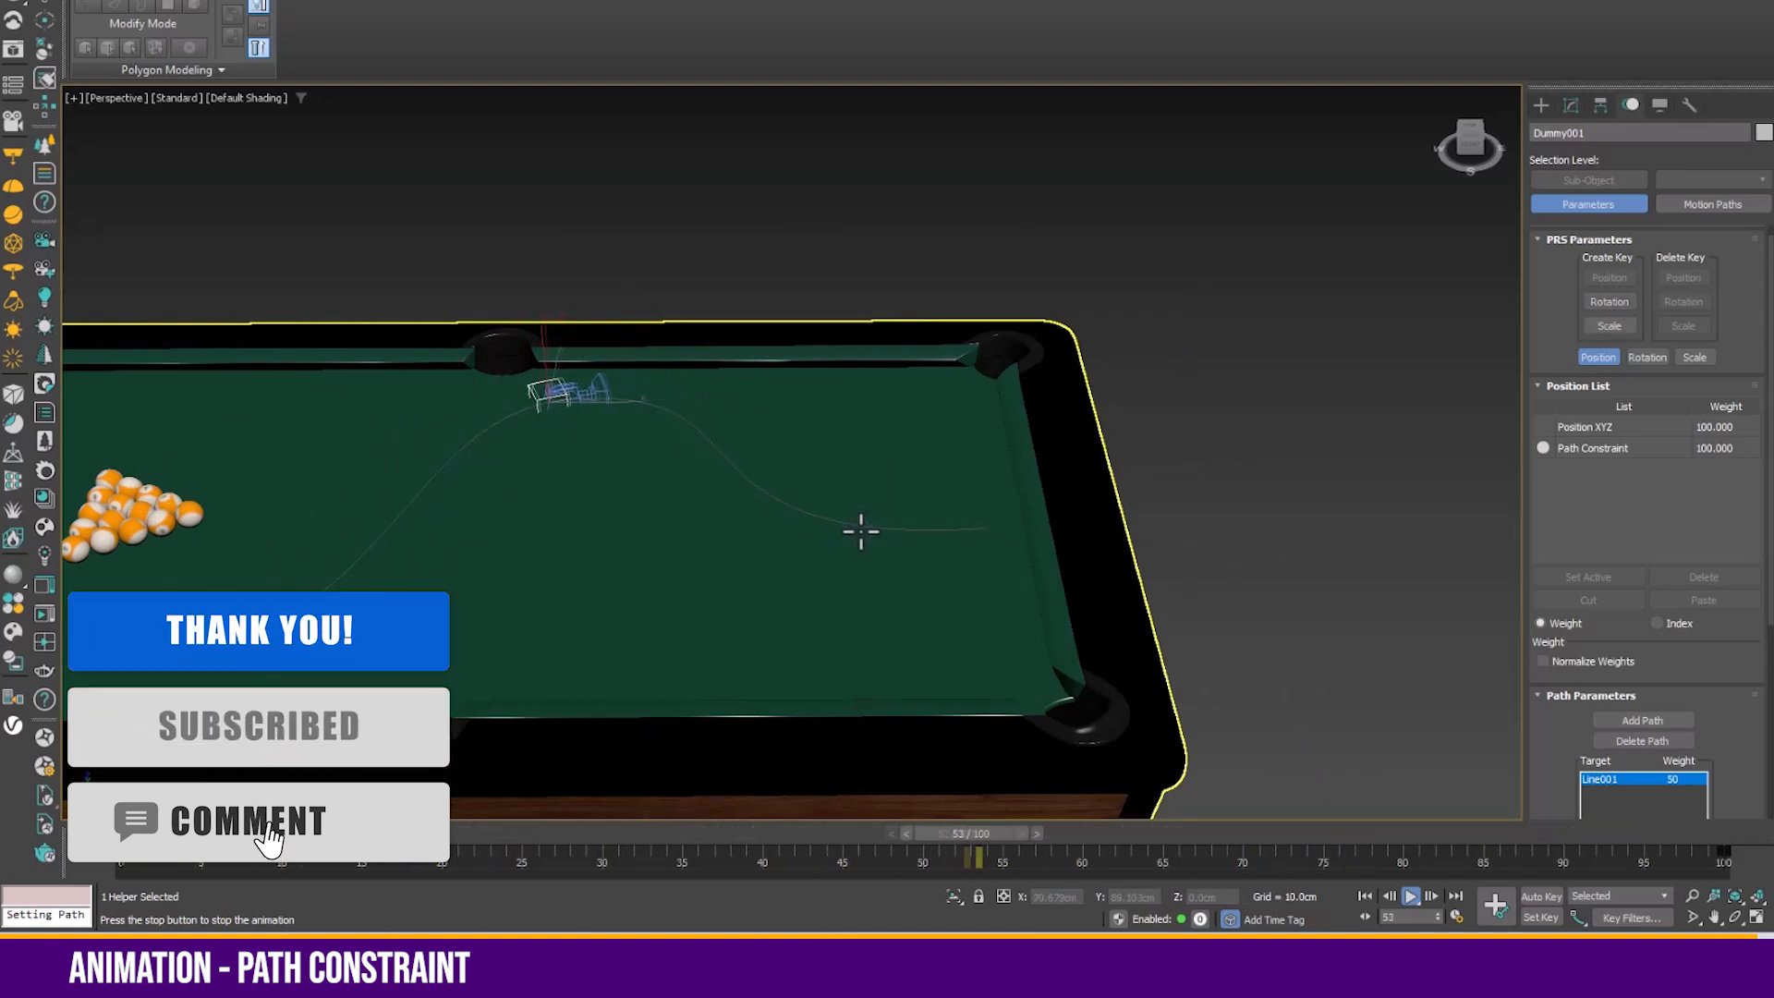
key(/)
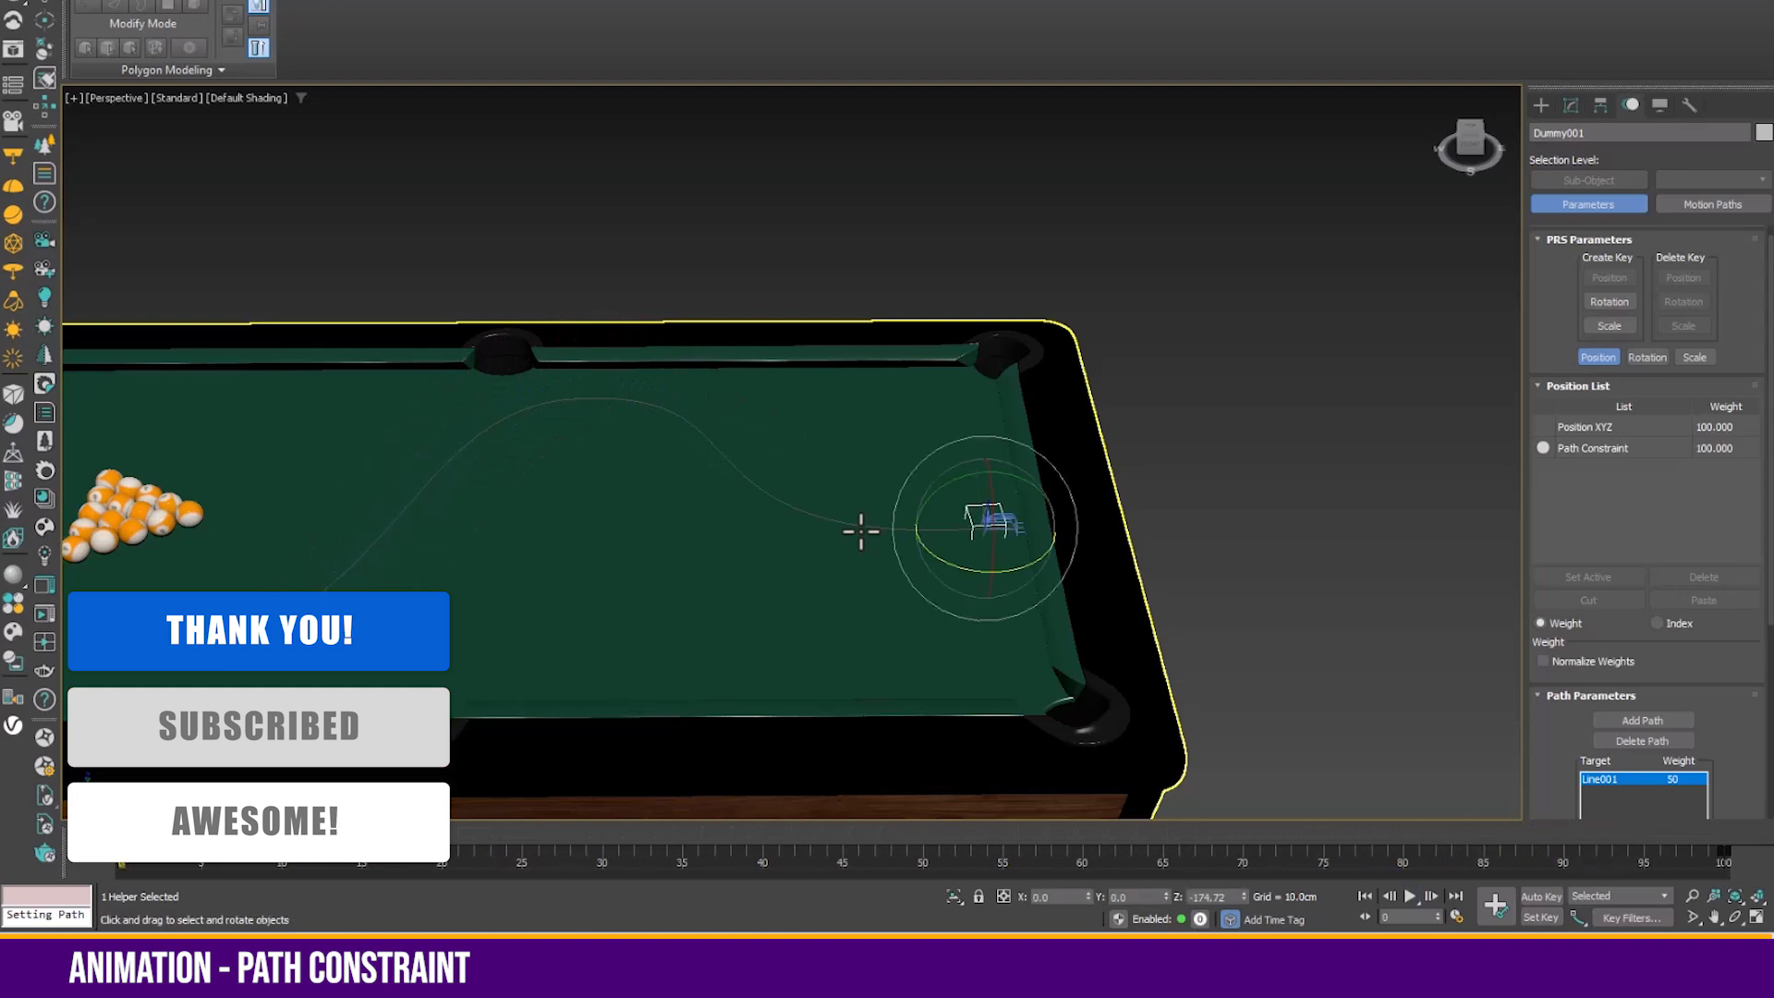